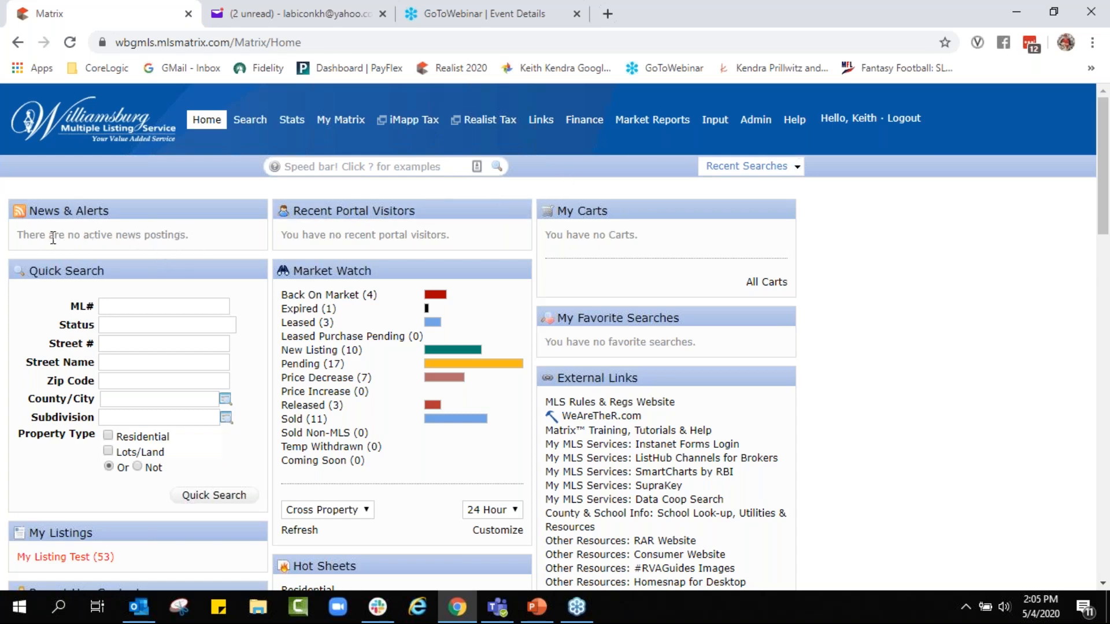
Step: Highlight the empty news postings message and look over the Market Watch panel on the home page
{"action": "left_click_drag", "start_coordinate": [188, 238], "coordinate": [14, 244]}
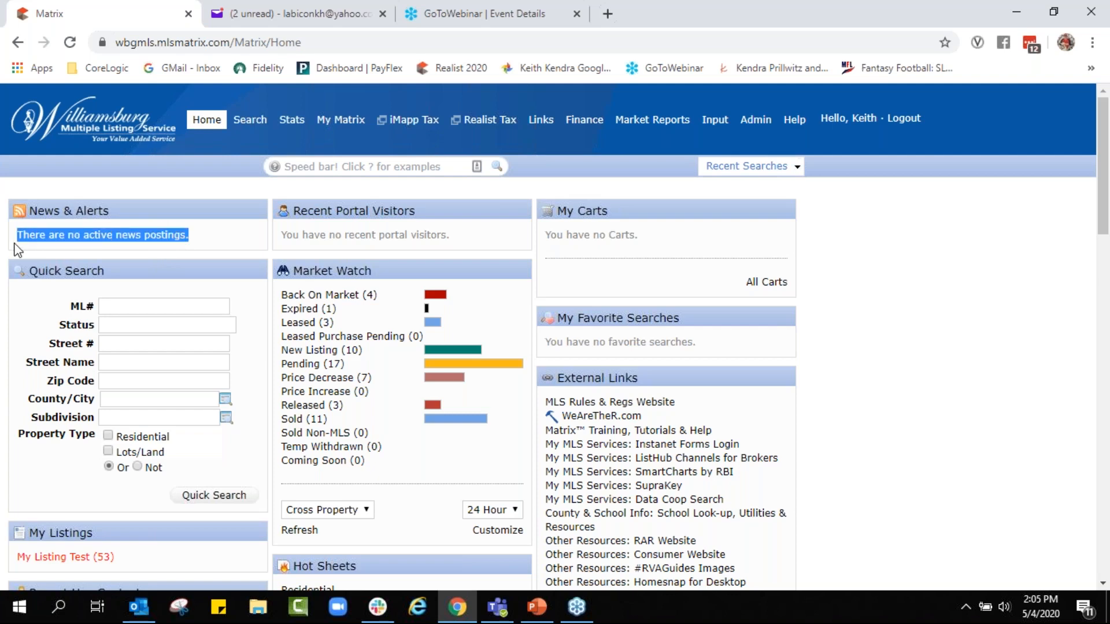
{"action": "left_click", "coordinate": [213, 245]}
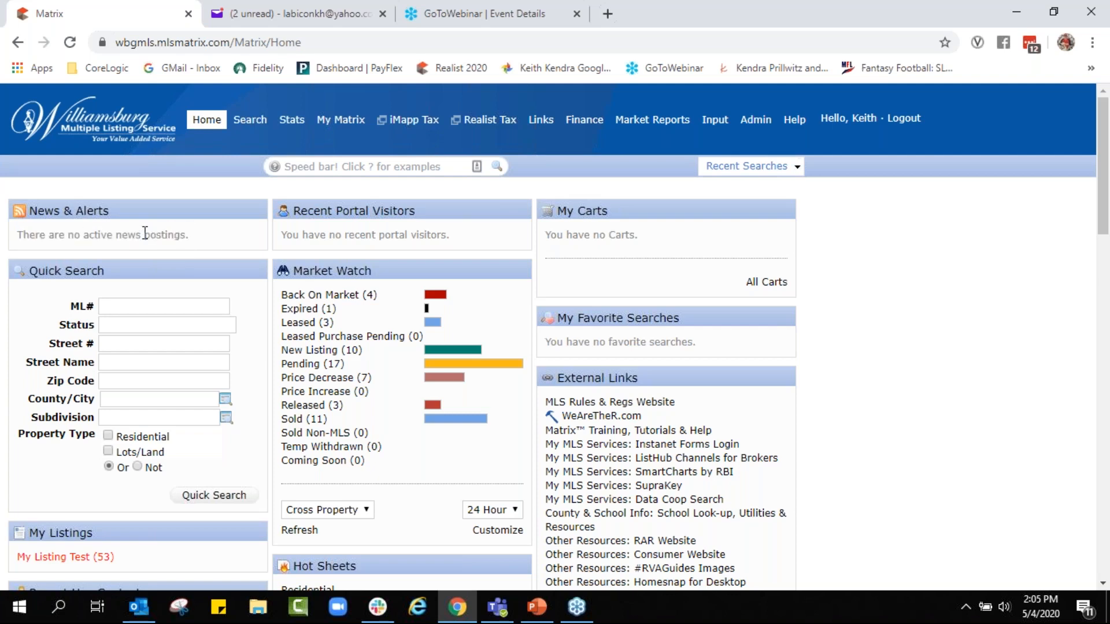
{"action": "left_click_drag", "start_coordinate": [191, 236], "coordinate": [15, 237]}
{"action": "left_click", "coordinate": [220, 238]}
{"action": "mouse_move", "coordinate": [277, 123]}
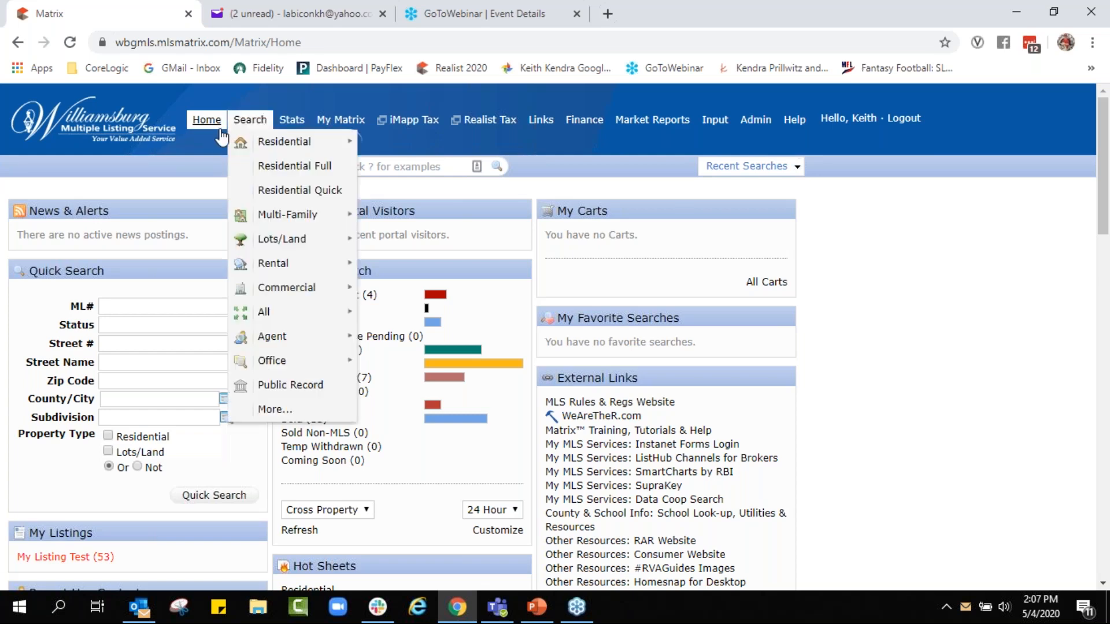
{"action": "mouse_move", "coordinate": [346, 121]}
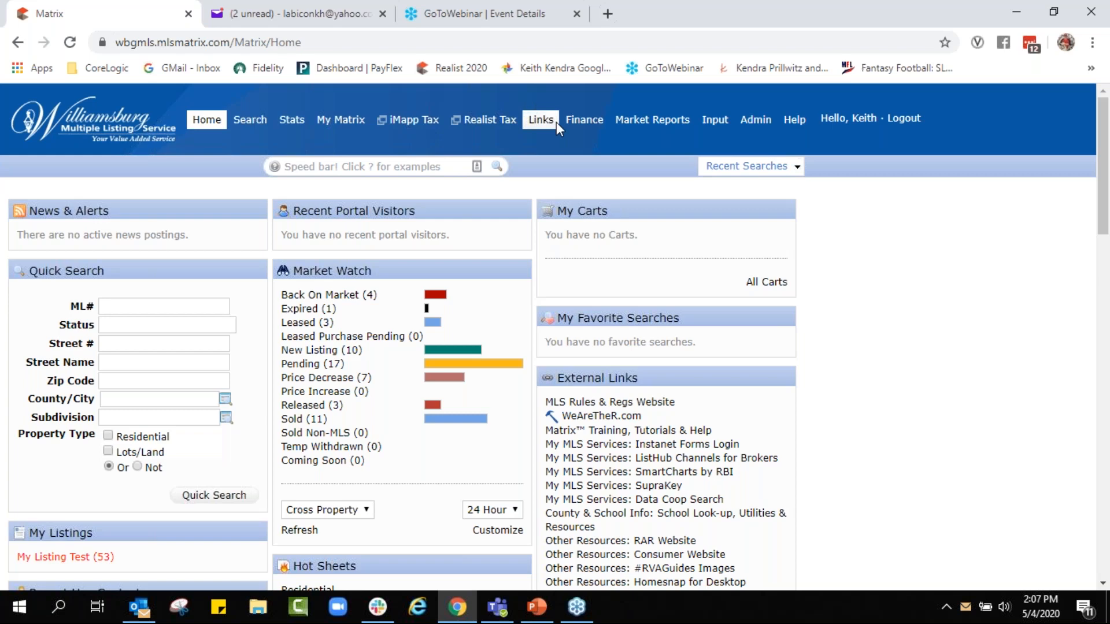
{"action": "mouse_move", "coordinate": [587, 123]}
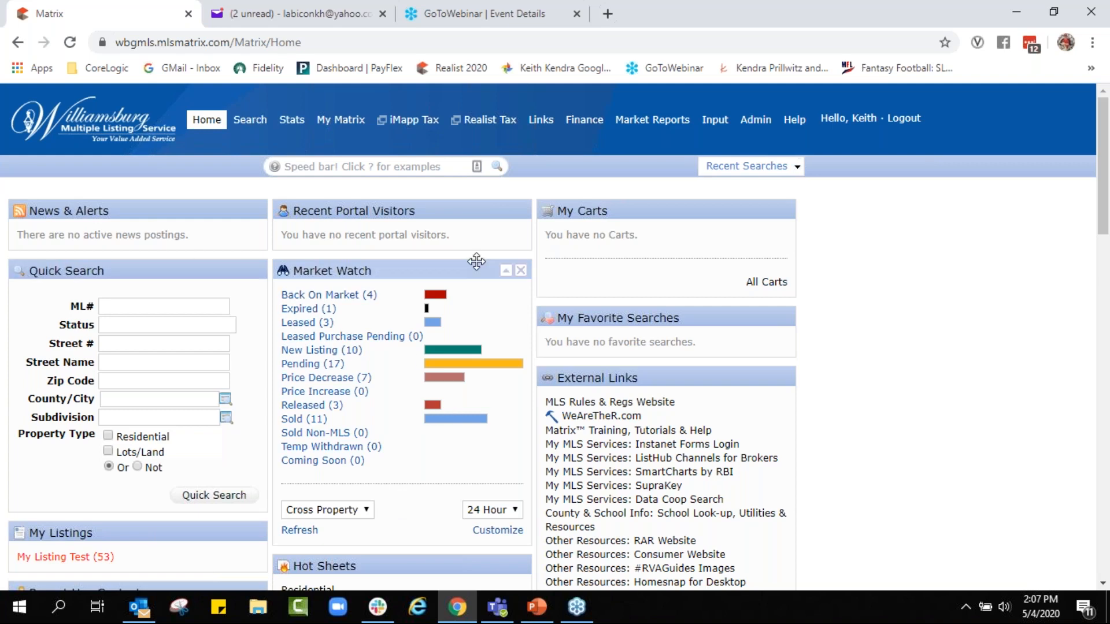
{"action": "left_click_drag", "start_coordinate": [476, 262], "coordinate": [446, 278]}
{"action": "scroll", "coordinate": [919, 409], "scroll_direction": "down", "scroll_amount": 5}
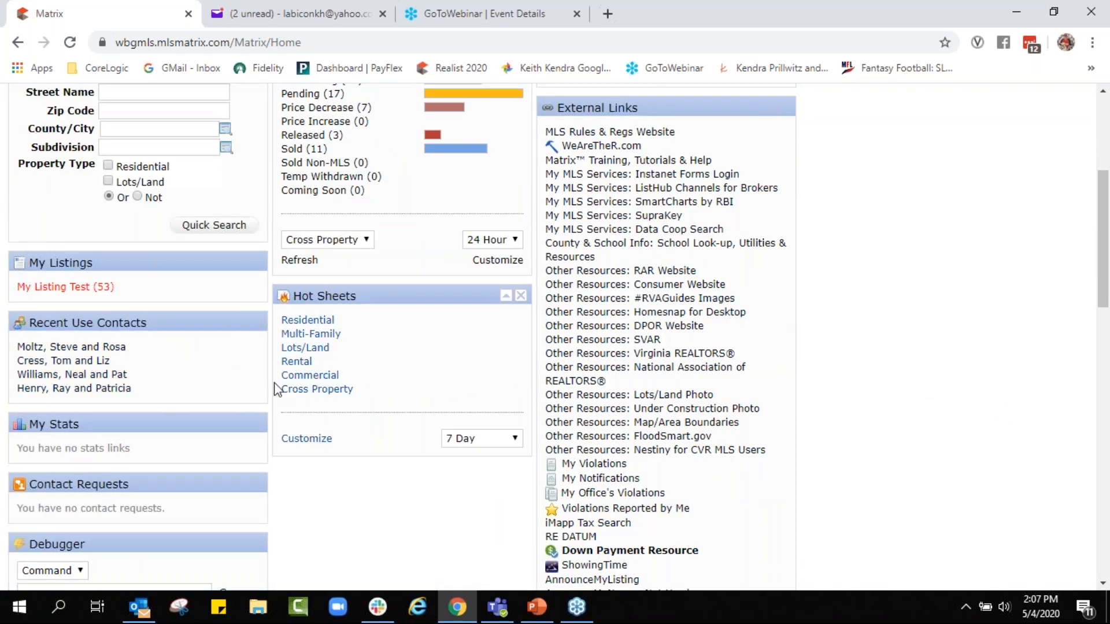
{"action": "scroll", "coordinate": [847, 355], "scroll_direction": "up", "scroll_amount": 5}
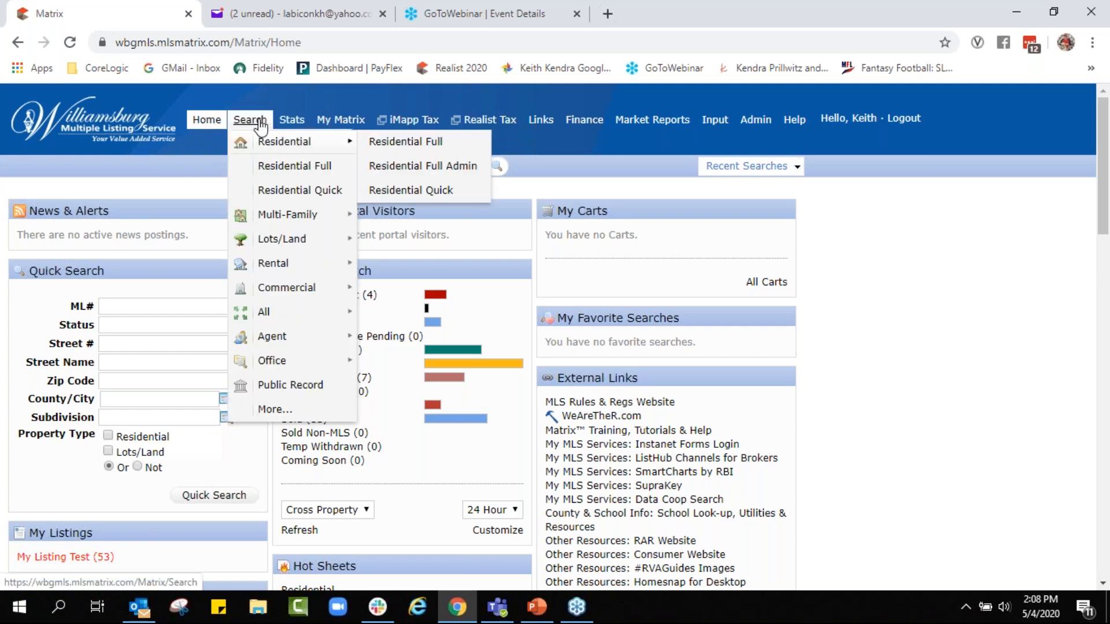
Step: Open My Matrix > Contacts to show the list of 4 active contacts
{"action": "mouse_move", "coordinate": [345, 129]}
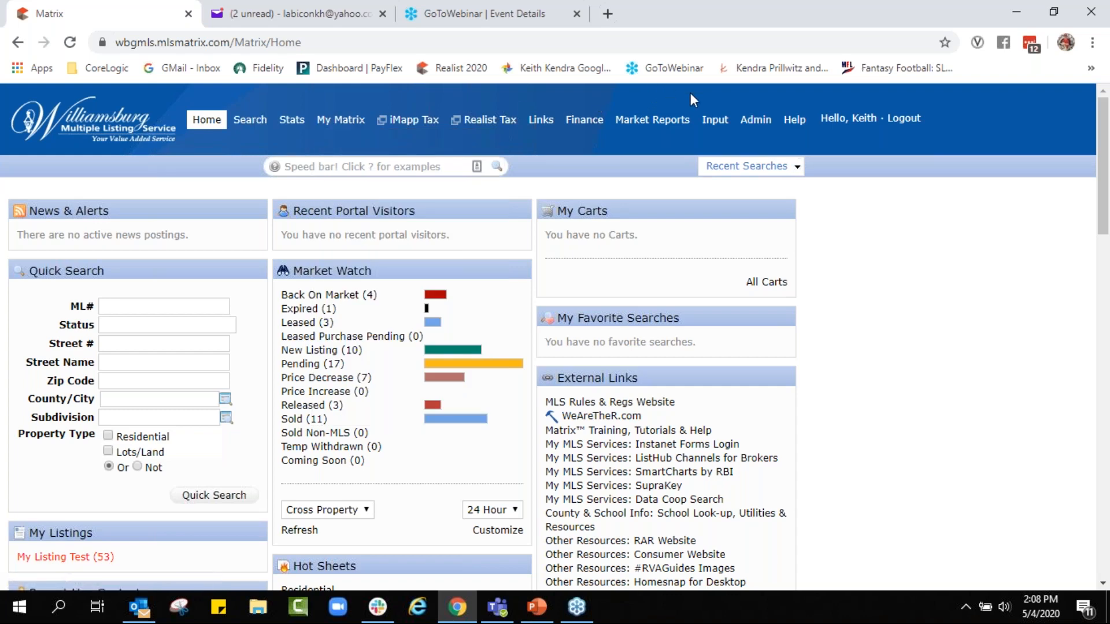
{"action": "mouse_move", "coordinate": [721, 124]}
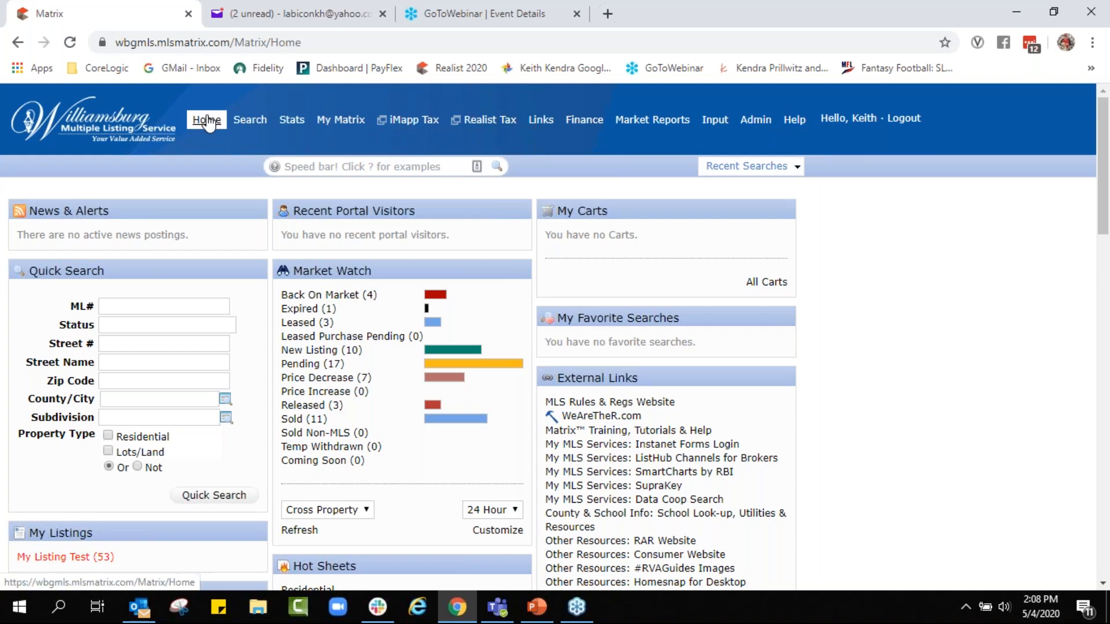
{"action": "mouse_move", "coordinate": [358, 122]}
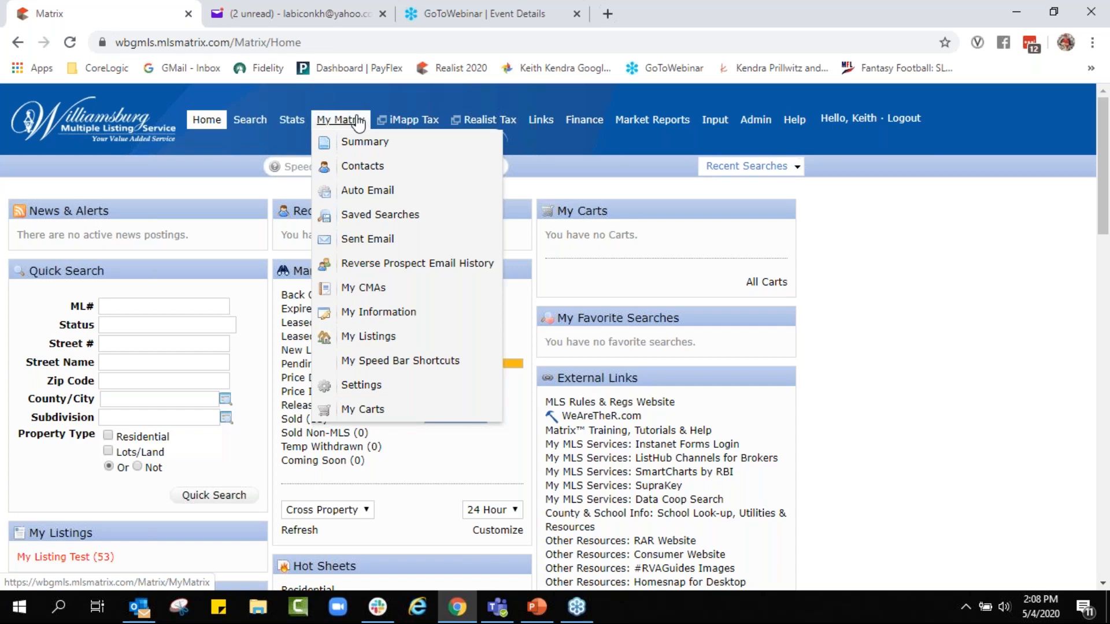
{"action": "mouse_move", "coordinate": [258, 124]}
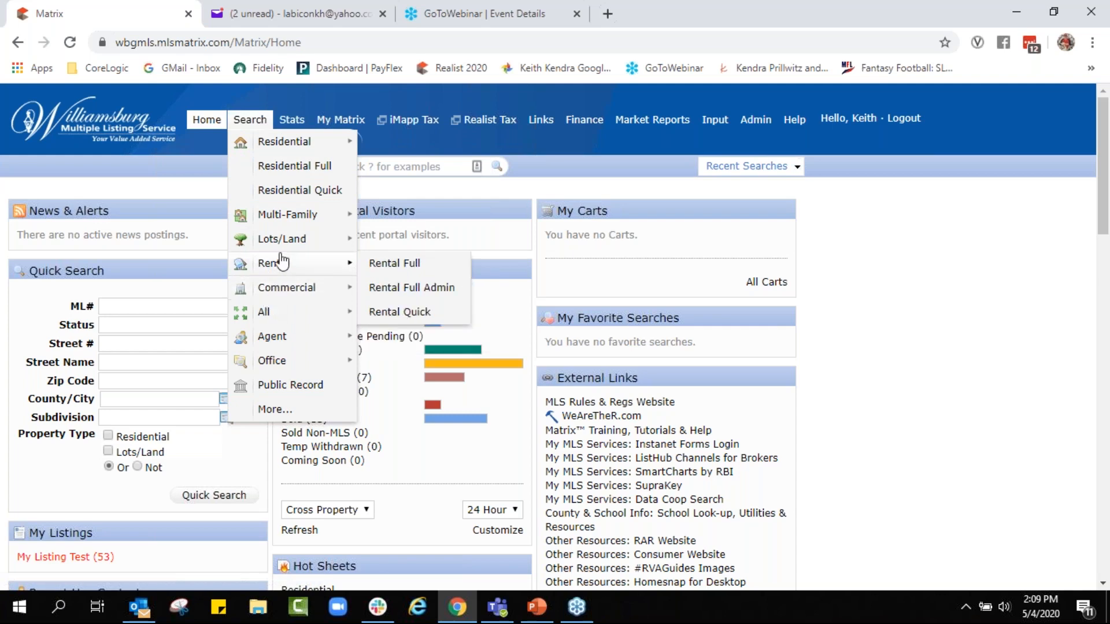
{"action": "mouse_move", "coordinate": [284, 149]}
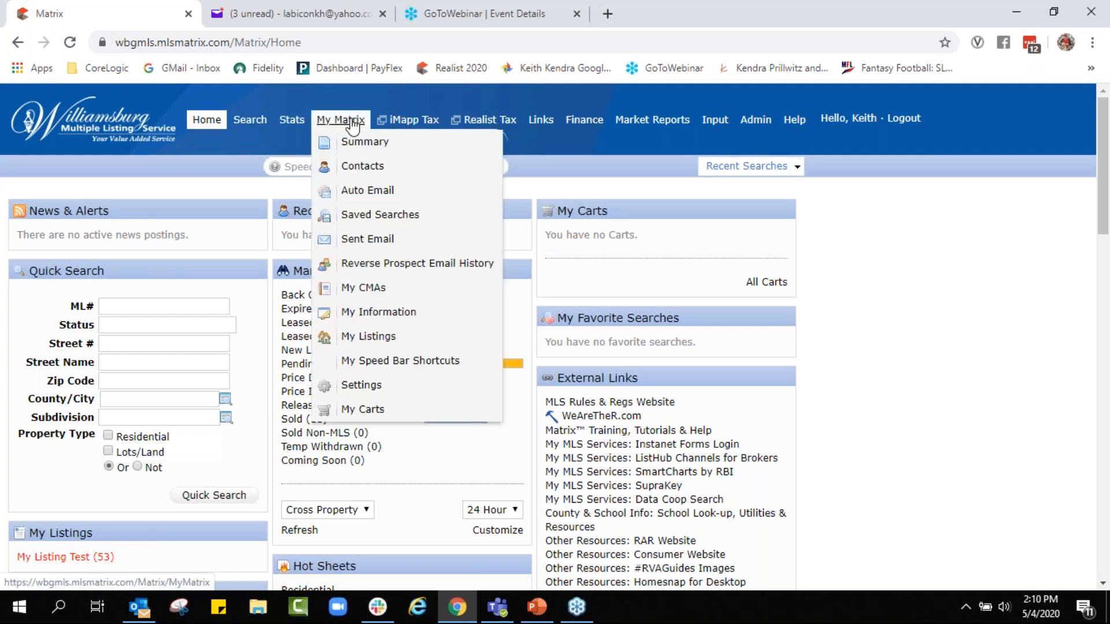
{"action": "left_click", "coordinate": [359, 173]}
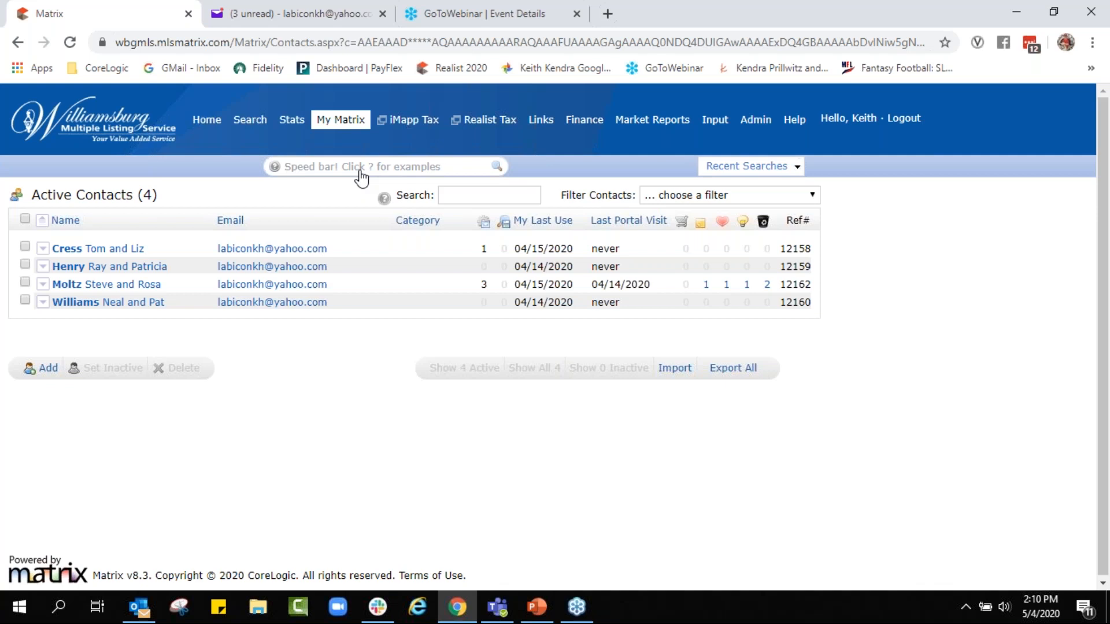
{"action": "mouse_move", "coordinate": [341, 120]}
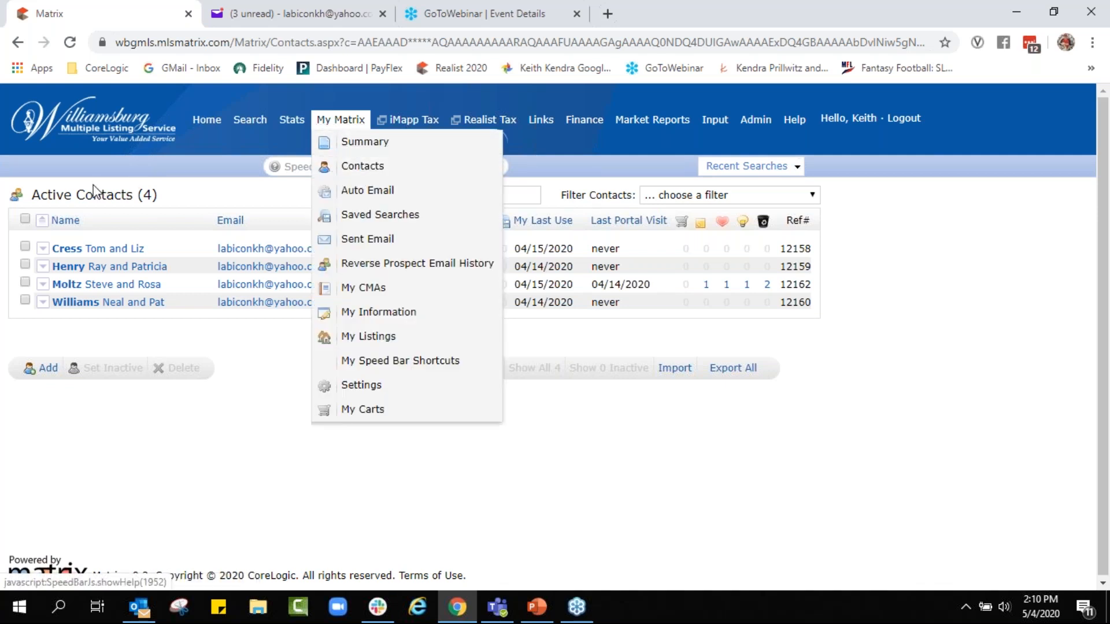
Step: Add a new contact with the client's first name, suggested last name and e-mail address
{"action": "left_click", "coordinate": [46, 370]}
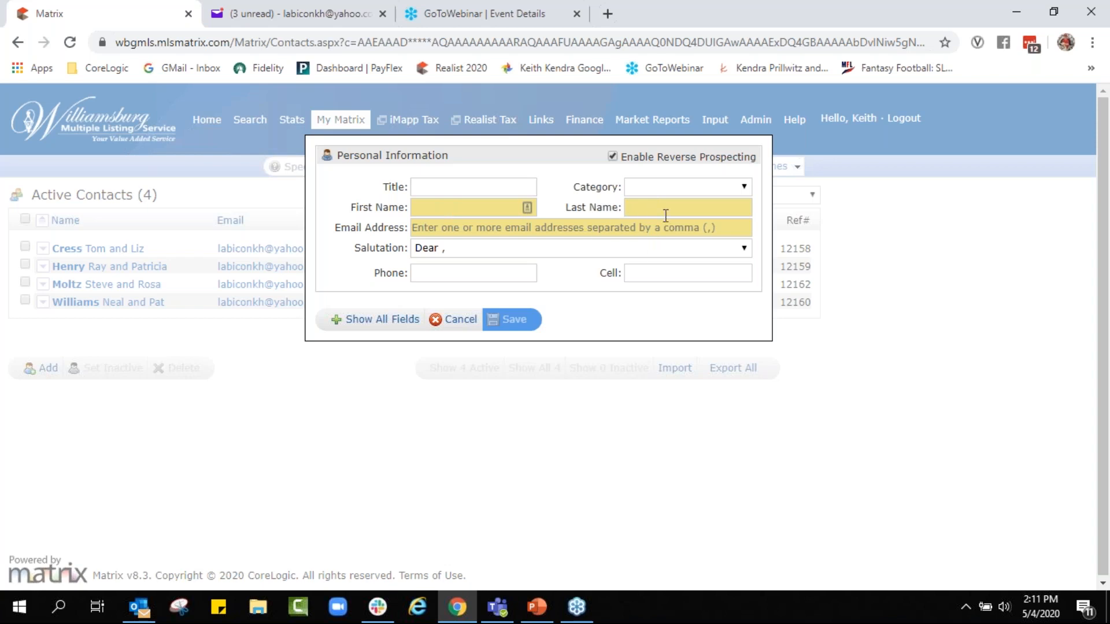
{"action": "left_click", "coordinate": [462, 211]}
{"action": "type", "text": "Janell"}
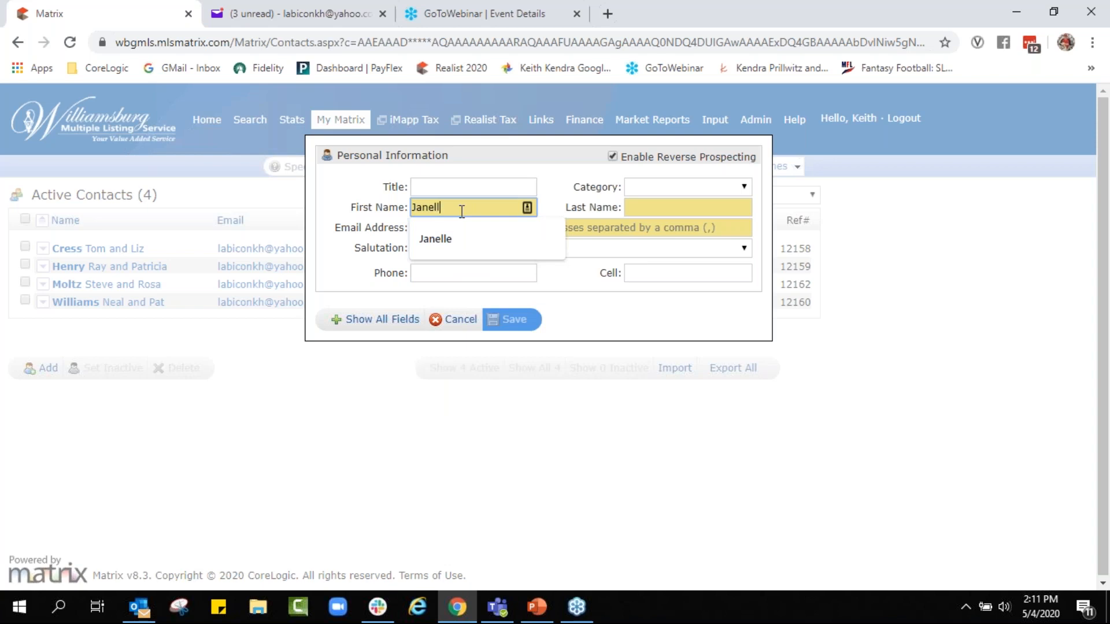
{"action": "type", "text": "e"}
{"action": "key", "text": "Tab"}
{"action": "type", "text": "M"}
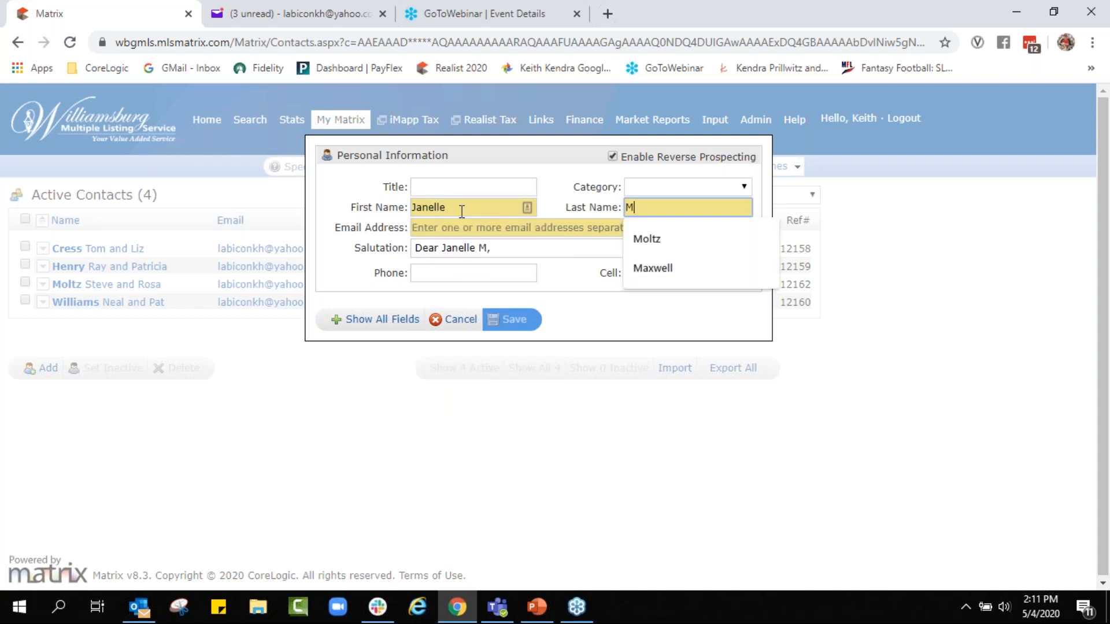
{"action": "left_click", "coordinate": [660, 267]}
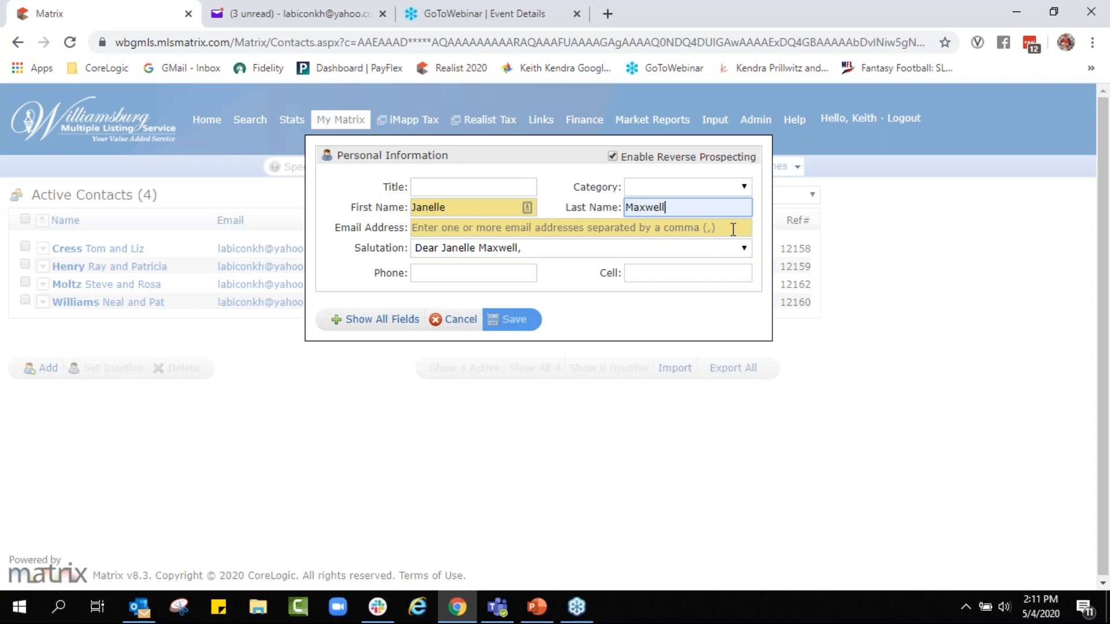
{"action": "left_click", "coordinate": [542, 228]}
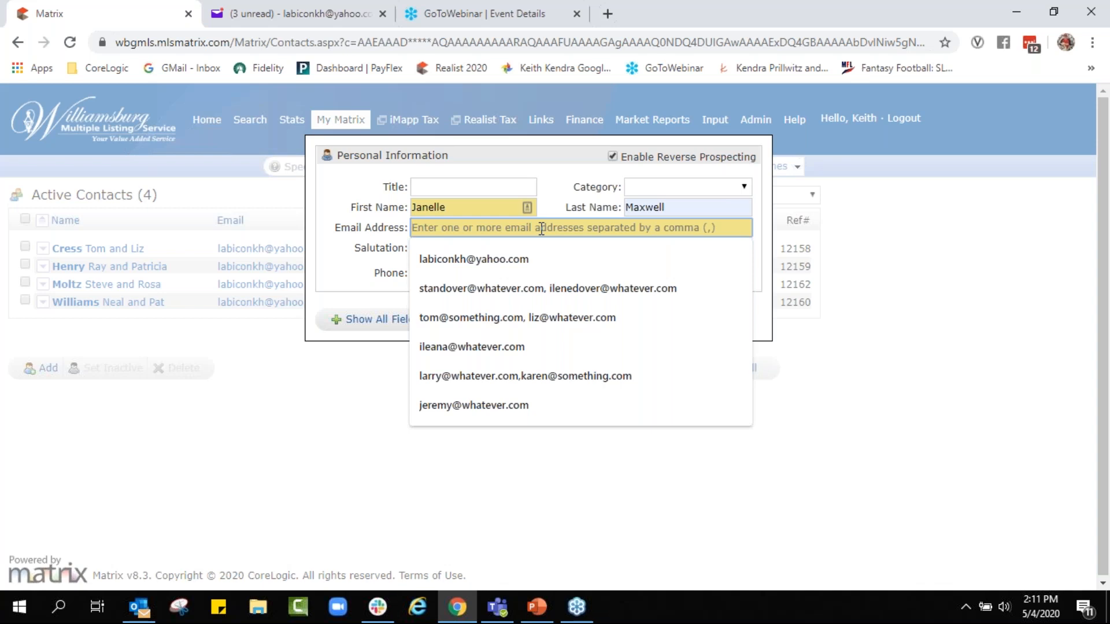
{"action": "left_click", "coordinate": [497, 265]}
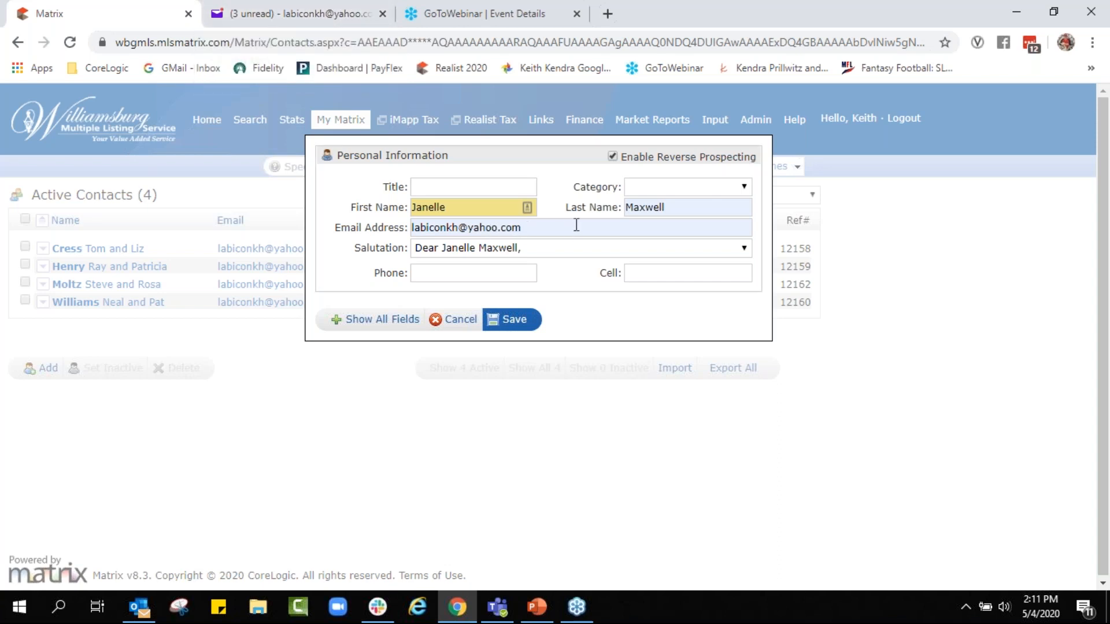
{"action": "left_click", "coordinate": [511, 250]}
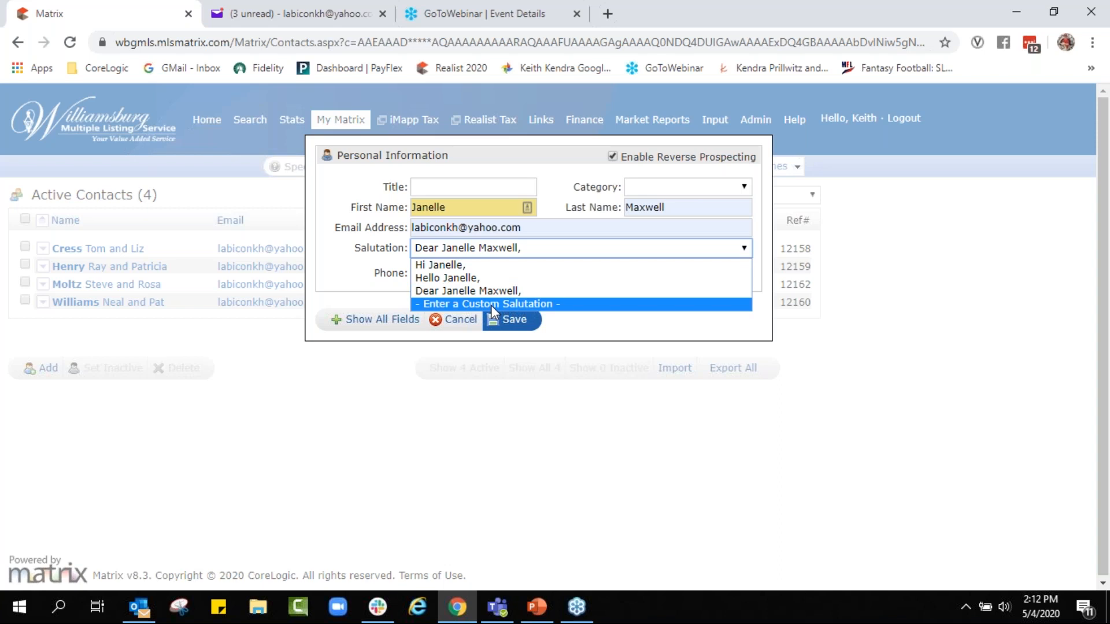
{"action": "left_click", "coordinate": [560, 205]}
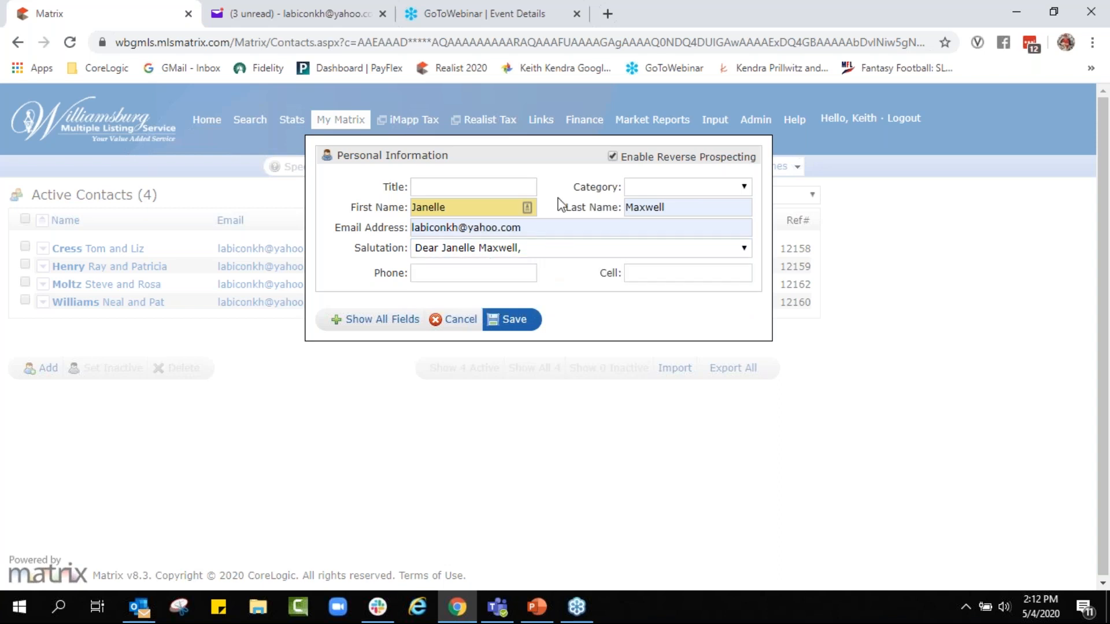
Step: Try the Buyer and Friend options in the contact's Category dropdown
{"action": "left_click", "coordinate": [666, 189]}
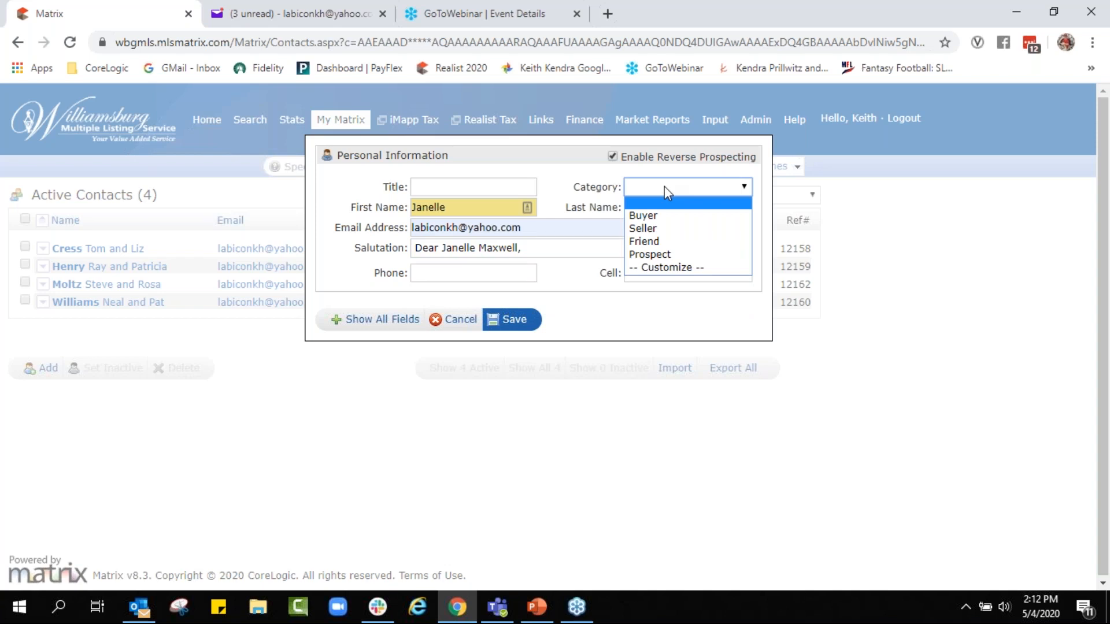
{"action": "left_click", "coordinate": [656, 220]}
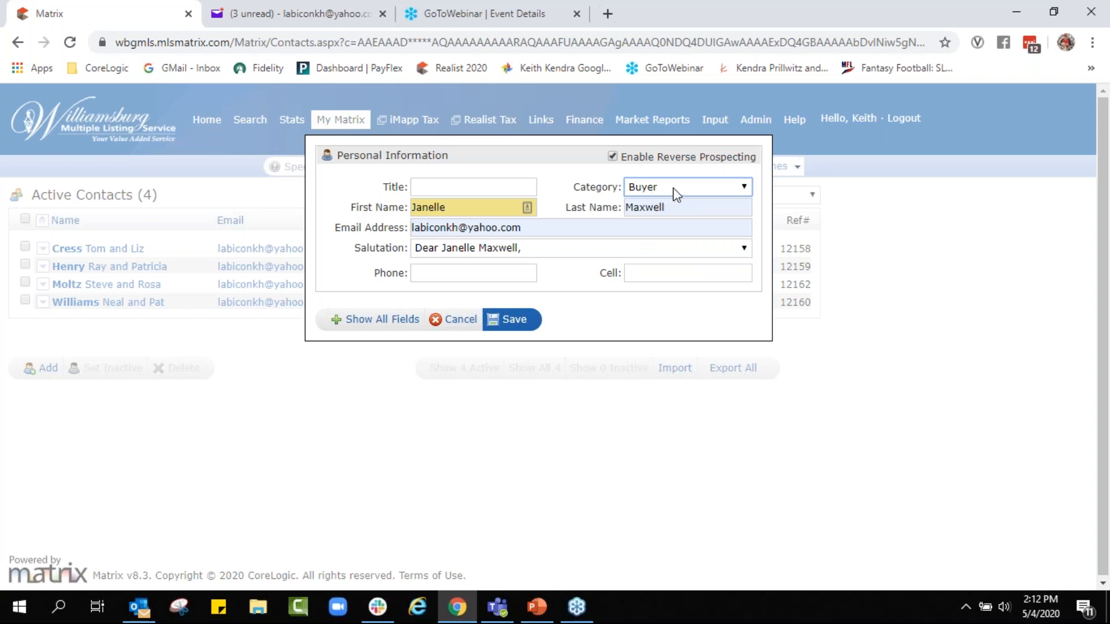
{"action": "left_click", "coordinate": [677, 194]}
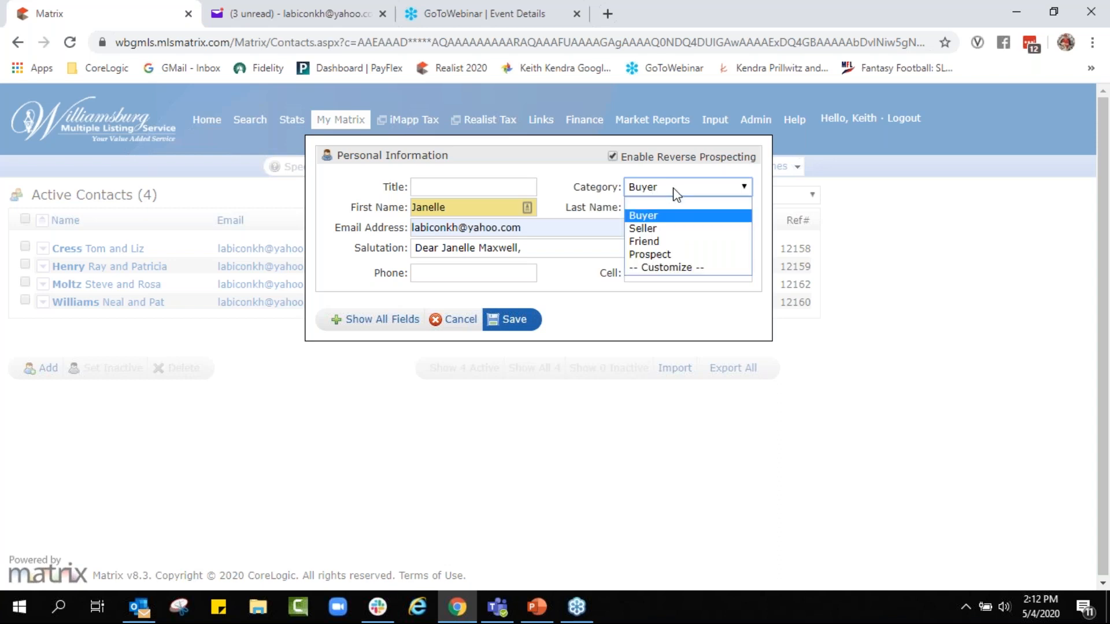
{"action": "left_click", "coordinate": [675, 231]}
{"action": "left_click", "coordinate": [691, 193]}
{"action": "left_click", "coordinate": [680, 240]}
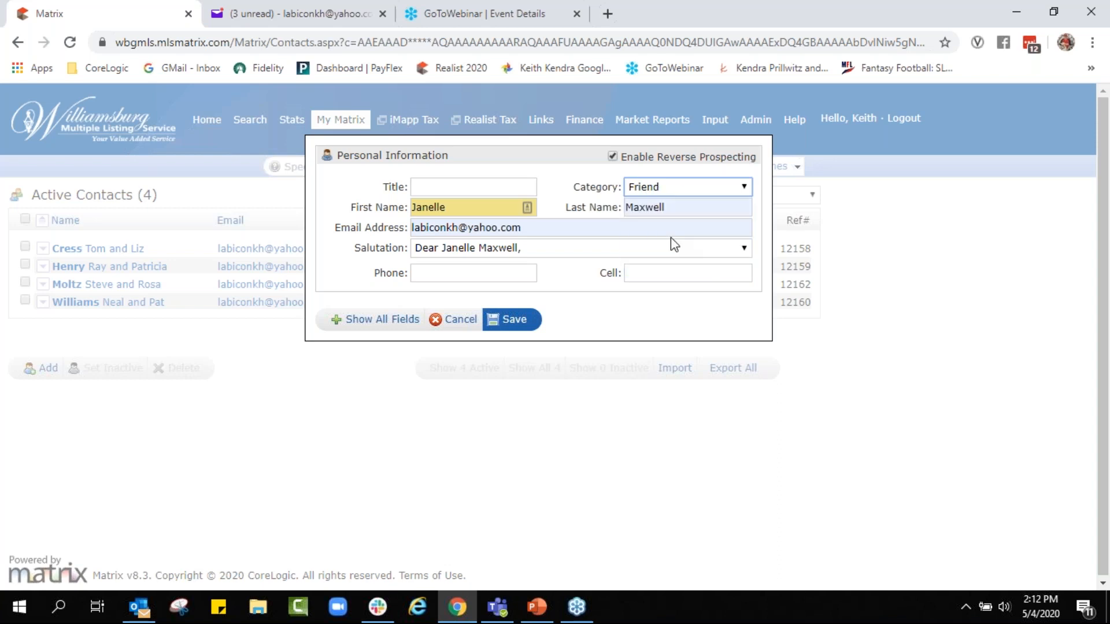
Step: Set the category back to Buyer, then choose -- Customize -- from the Category list
{"action": "left_click", "coordinate": [684, 192]}
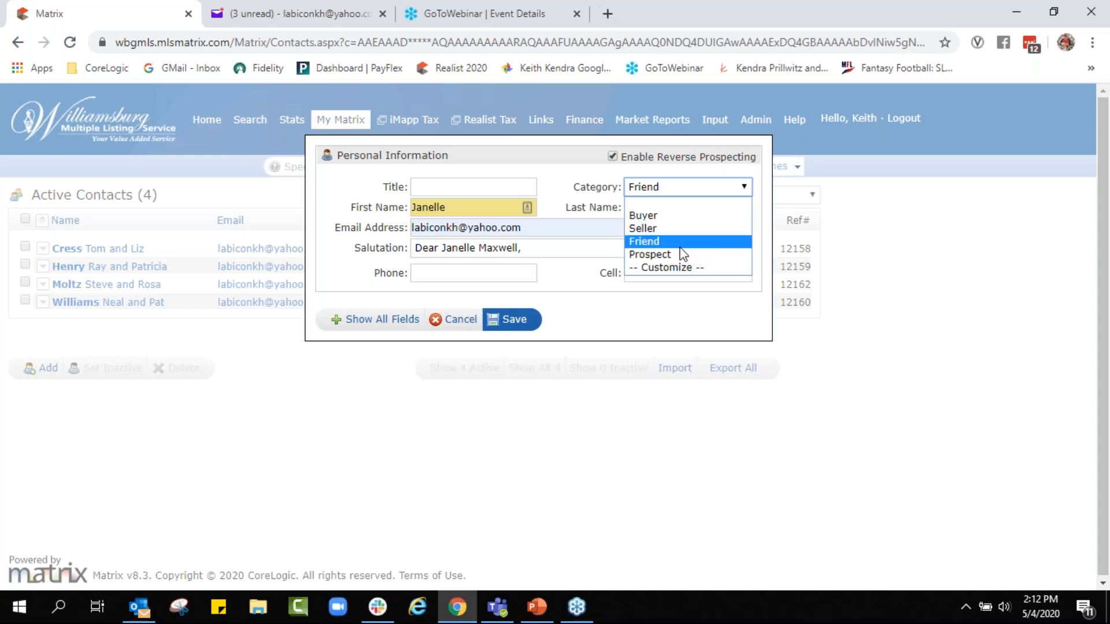
{"action": "left_click", "coordinate": [682, 216]}
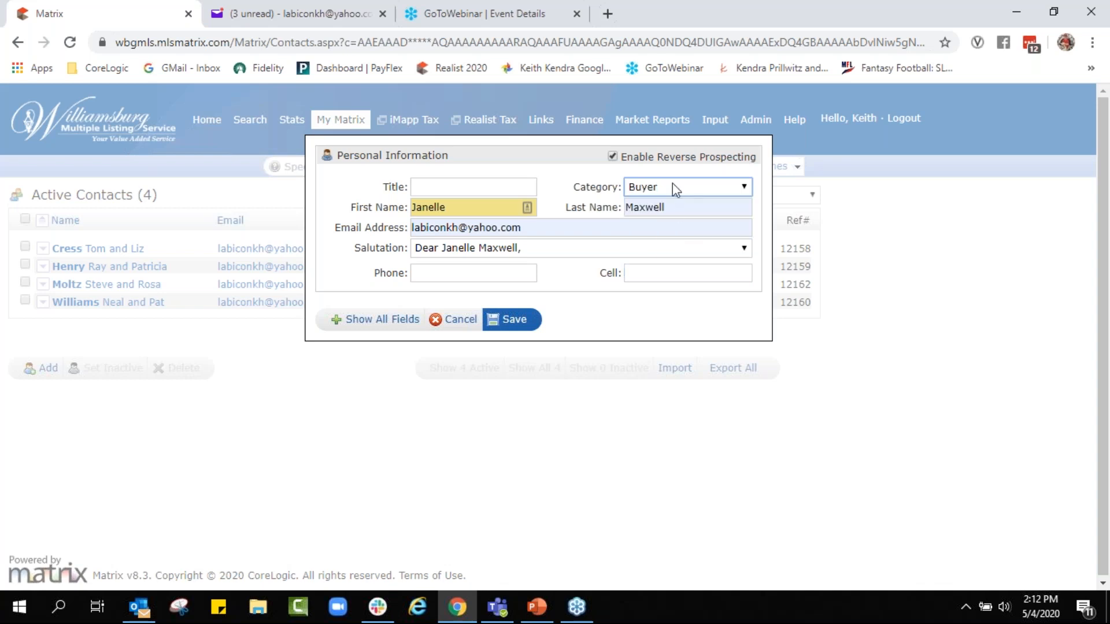
{"action": "left_click", "coordinate": [672, 184]}
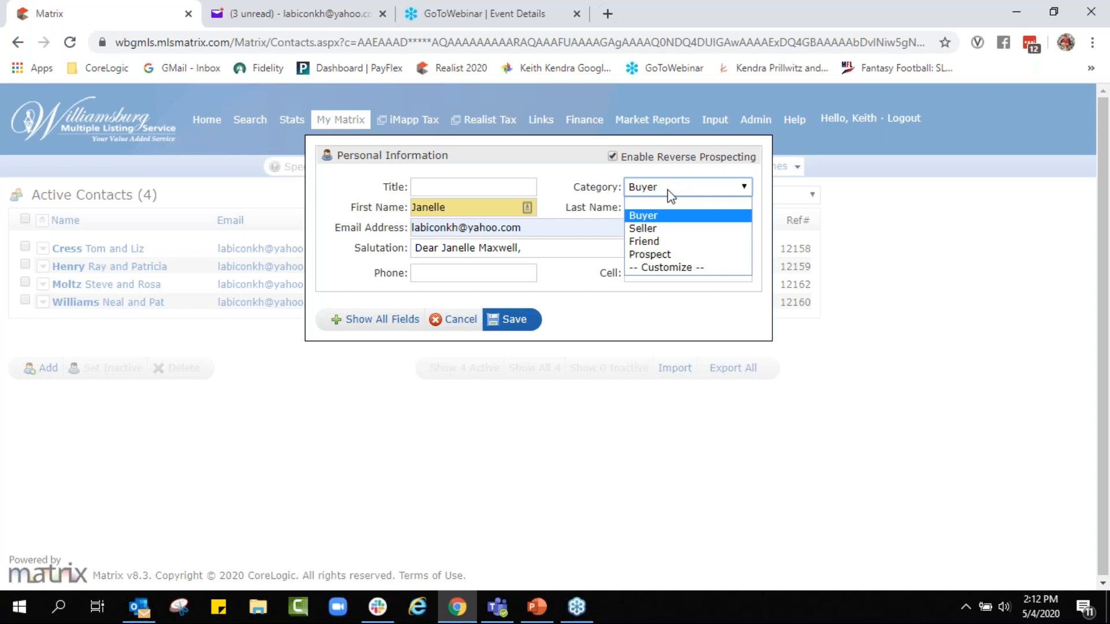
{"action": "left_click", "coordinate": [667, 268]}
Step: Add a Buyer/Seller category in the empty fifth slot and save it
{"action": "left_click", "coordinate": [490, 242]}
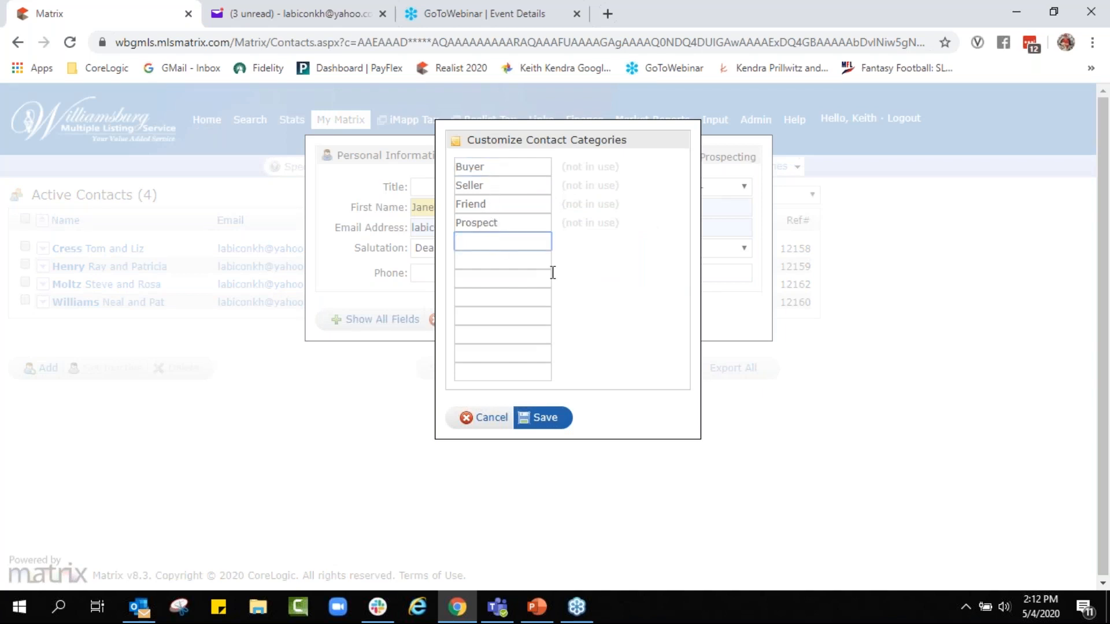
{"action": "type", "text": "Buyer/Seller"}
{"action": "left_click", "coordinate": [544, 421]}
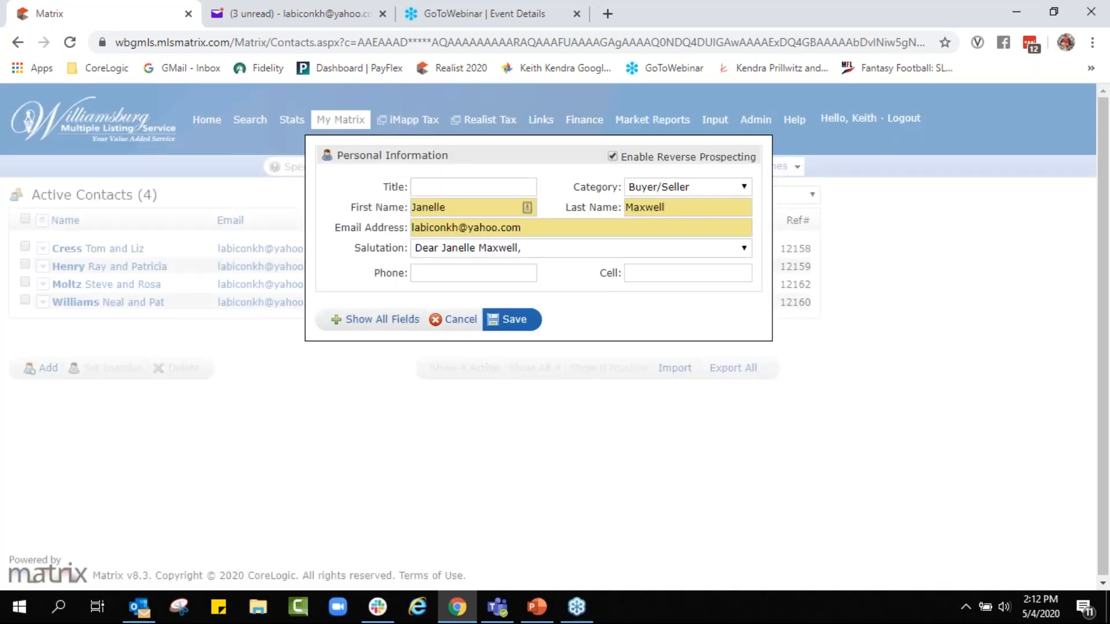
{"action": "left_click", "coordinate": [742, 188]}
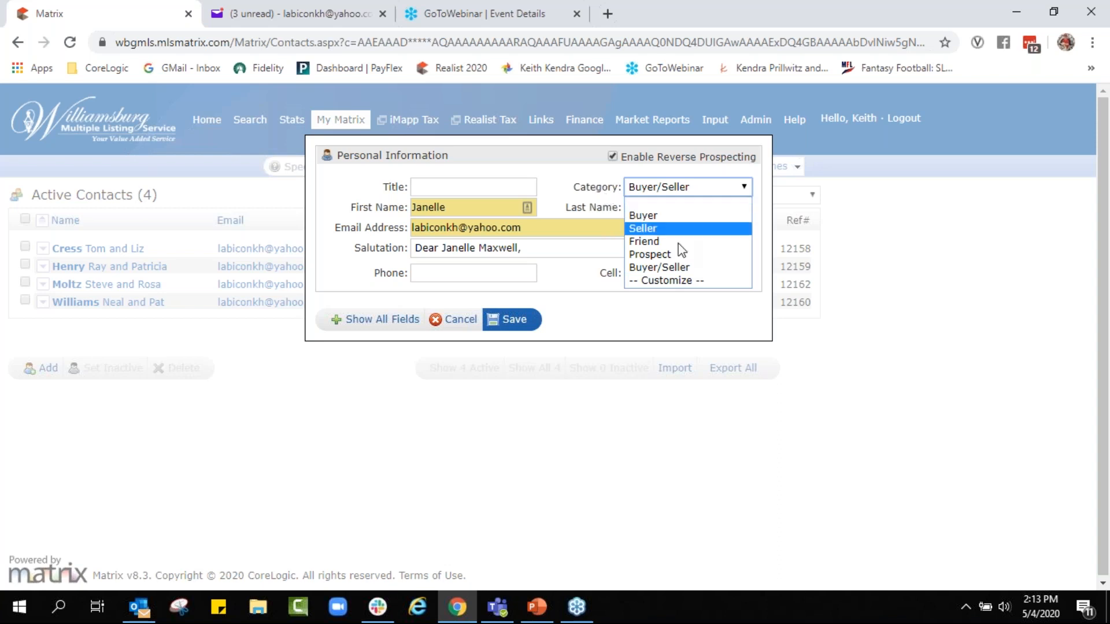
{"action": "left_click", "coordinate": [610, 204]}
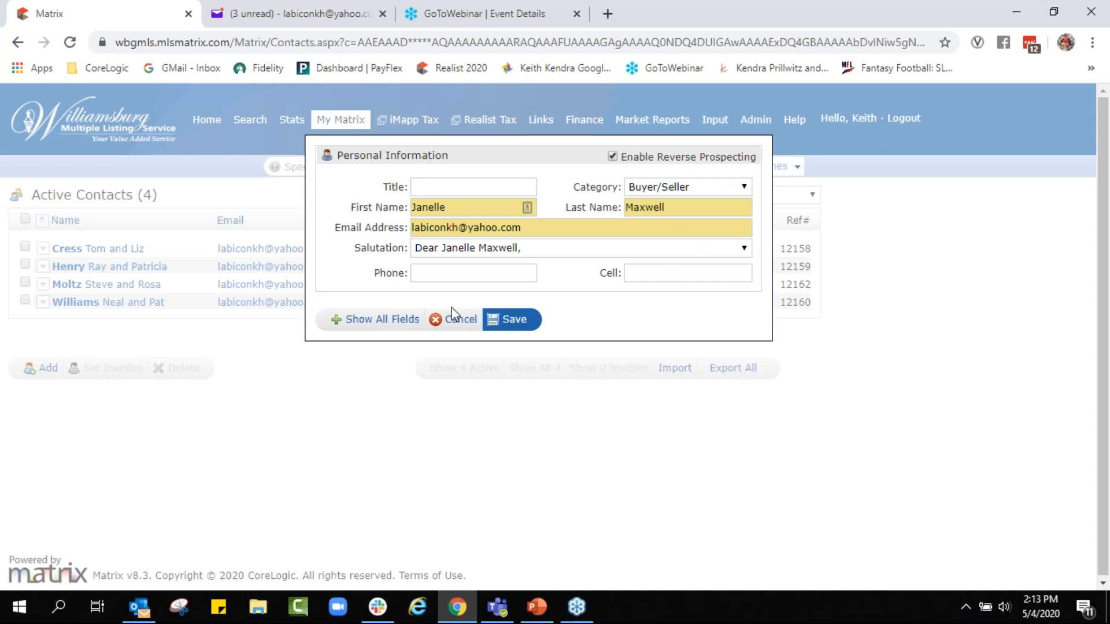
Step: Show all fields, tick Mortgage Pre-Approved, and save the new contact
{"action": "left_click", "coordinate": [381, 321]}
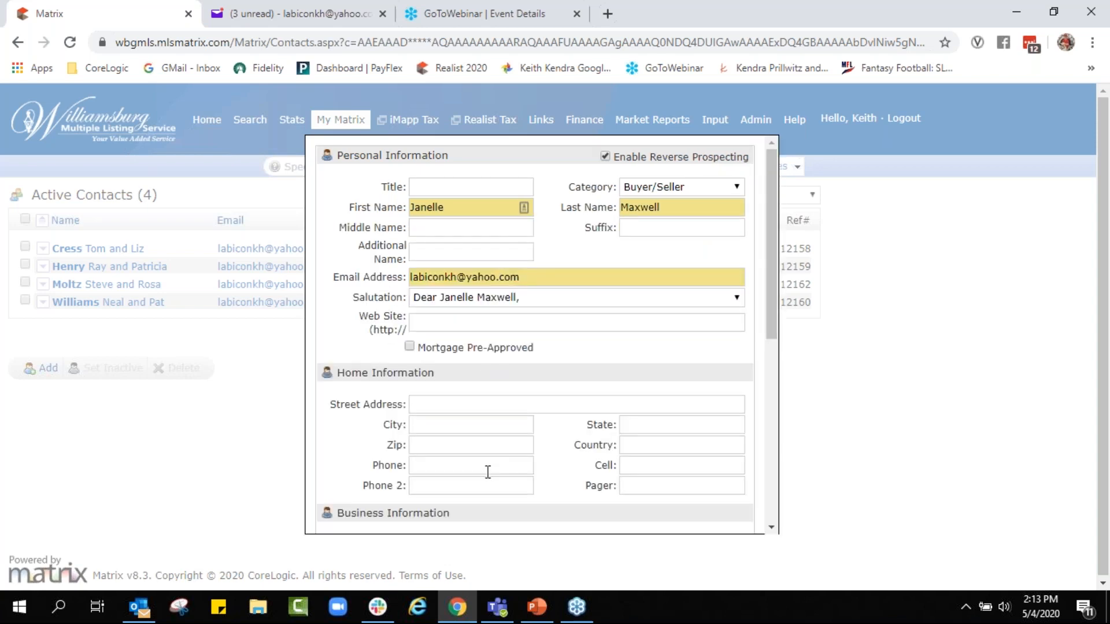
{"action": "left_click_drag", "start_coordinate": [769, 316], "coordinate": [783, 293]}
{"action": "left_click", "coordinate": [410, 346]}
{"action": "scroll", "coordinate": [537, 373], "scroll_direction": "down", "scroll_amount": 2}
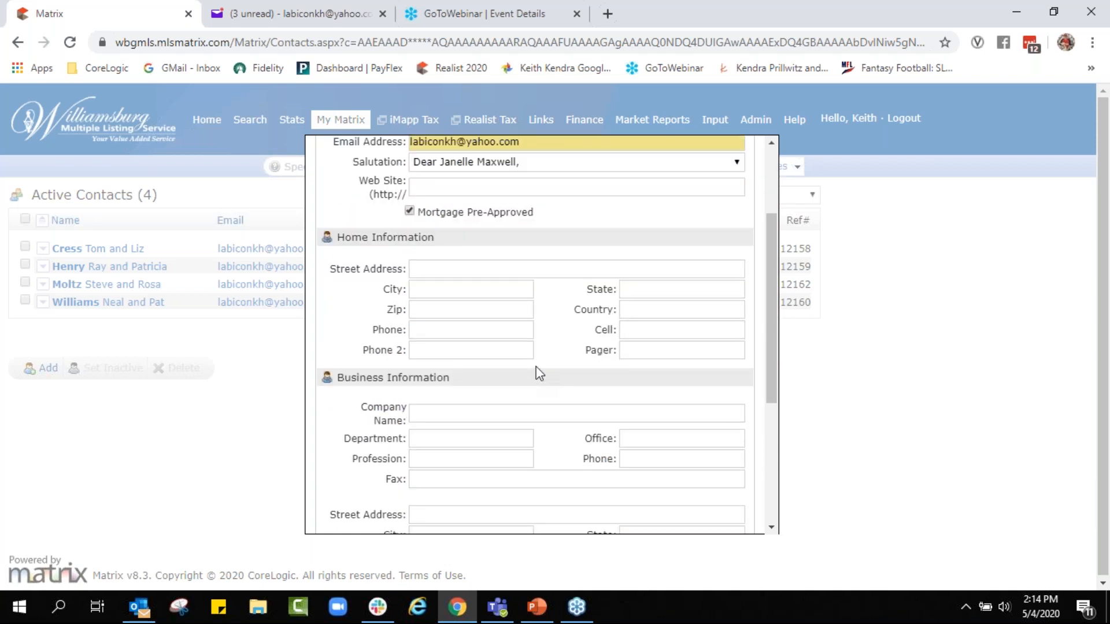
{"action": "scroll", "coordinate": [537, 370], "scroll_direction": "down", "scroll_amount": 4}
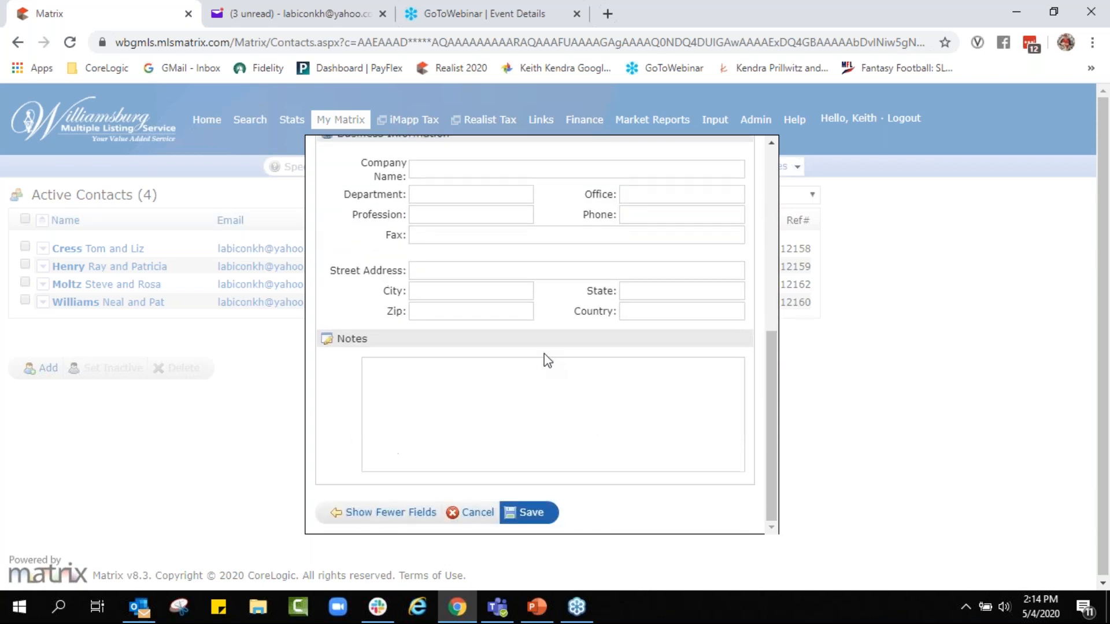
{"action": "left_click", "coordinate": [529, 512]}
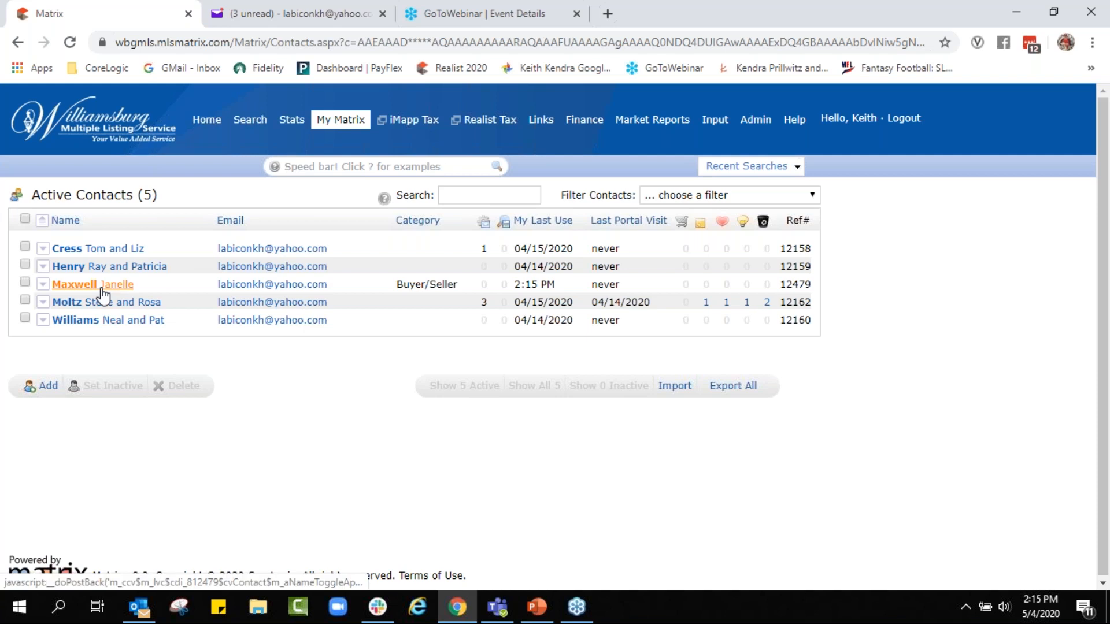
Step: Filter contacts by active auto emails, then switch to inactive auto emails, which matches none
{"action": "left_click", "coordinate": [666, 196]}
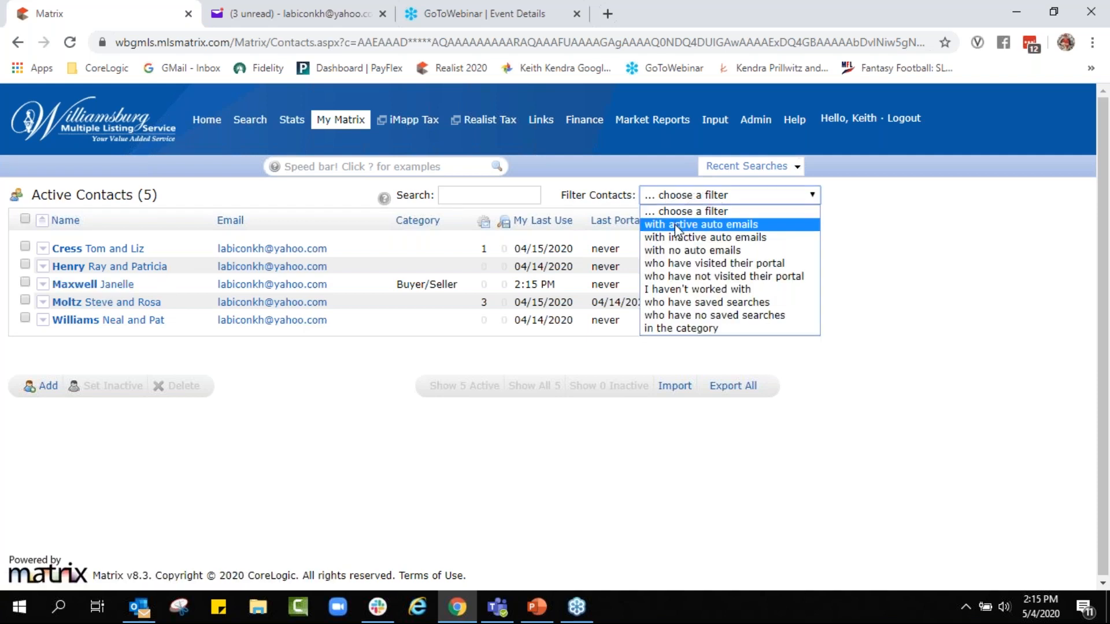
{"action": "left_click", "coordinate": [728, 227]}
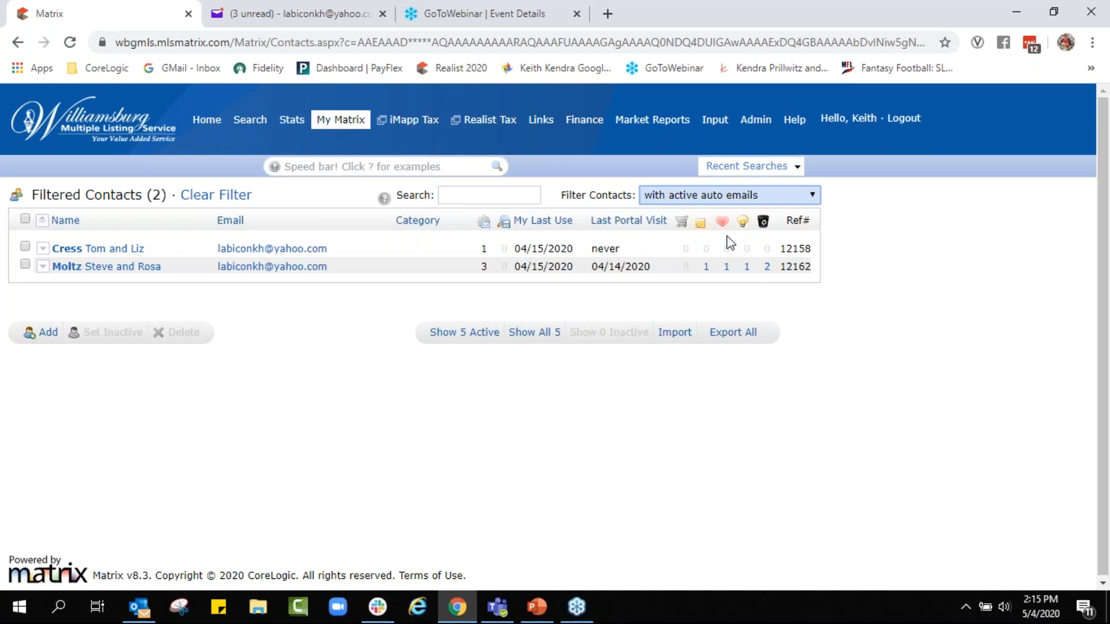
{"action": "left_click", "coordinate": [711, 201]}
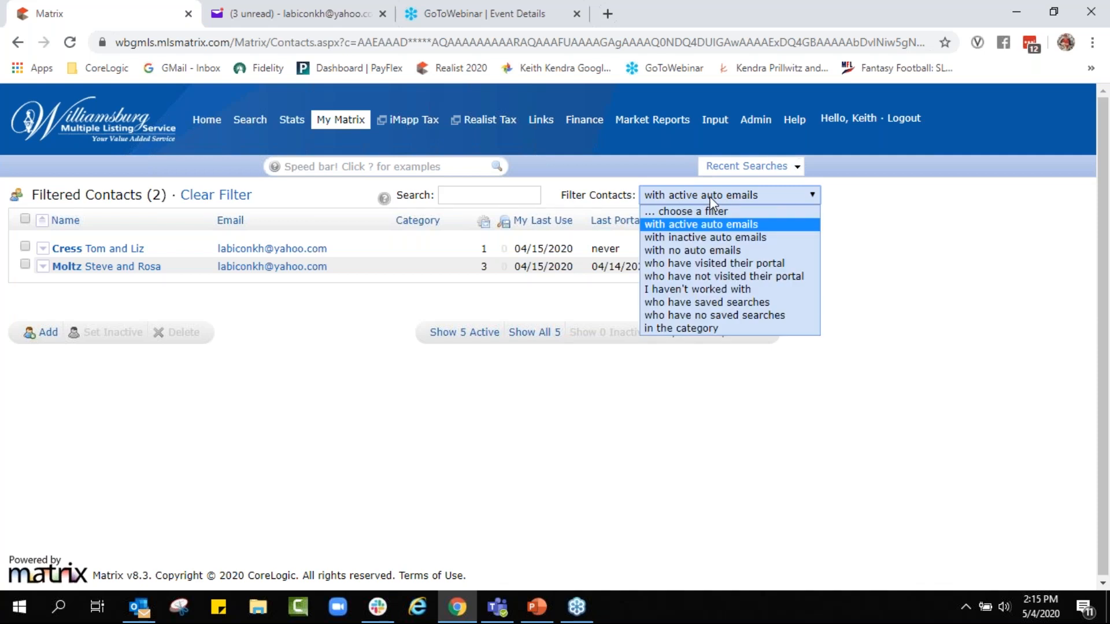
{"action": "left_click", "coordinate": [674, 237]}
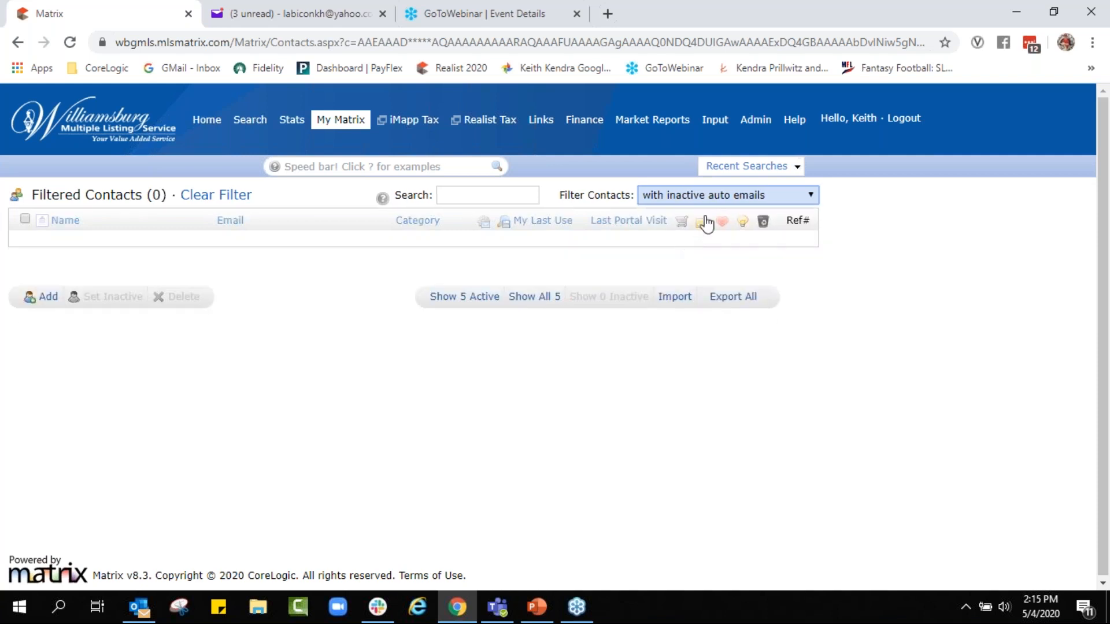
Step: Open the Filter Contacts dropdown to view all filter options
{"action": "left_click", "coordinate": [754, 197]}
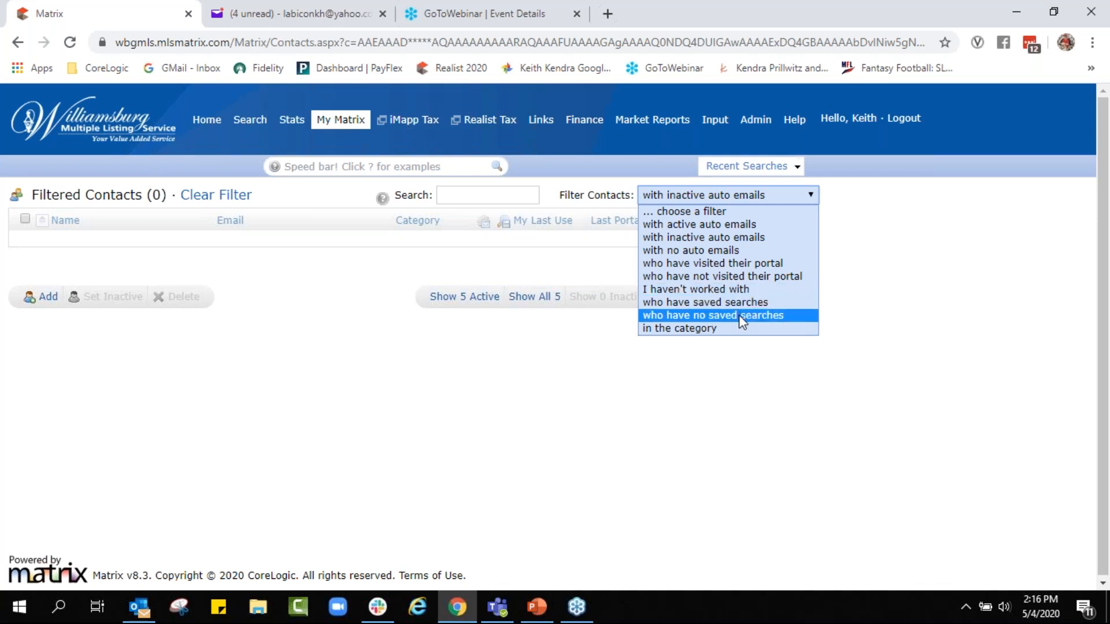
Step: Filter contacts to the Buyer/Seller category, then reset to '... choose a filter' to show all five
{"action": "left_click", "coordinate": [711, 329]}
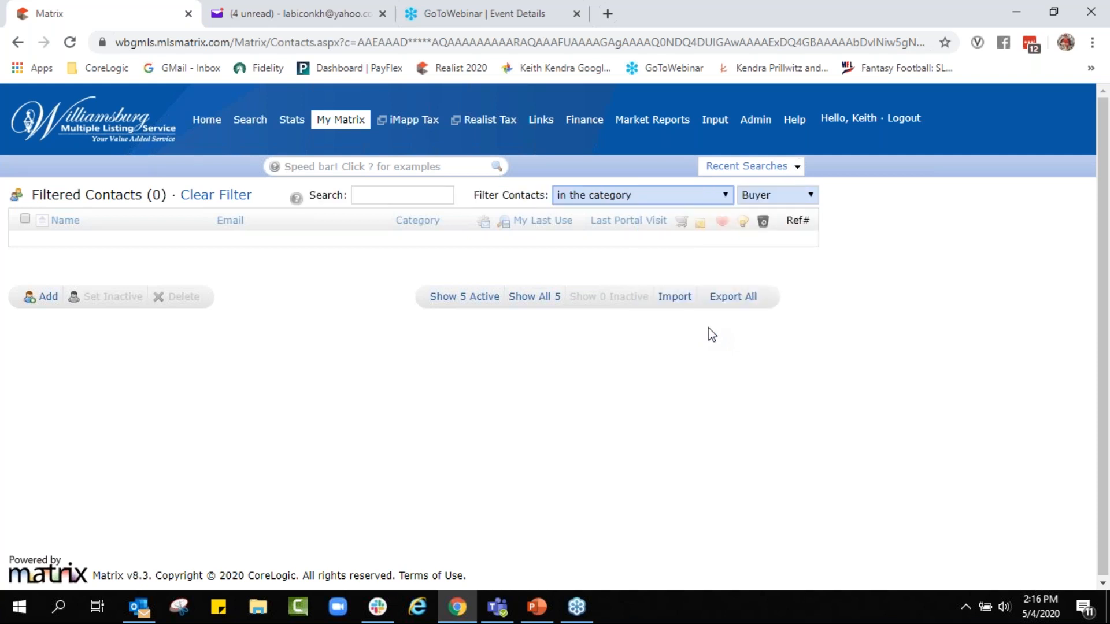
{"action": "left_click", "coordinate": [779, 196]}
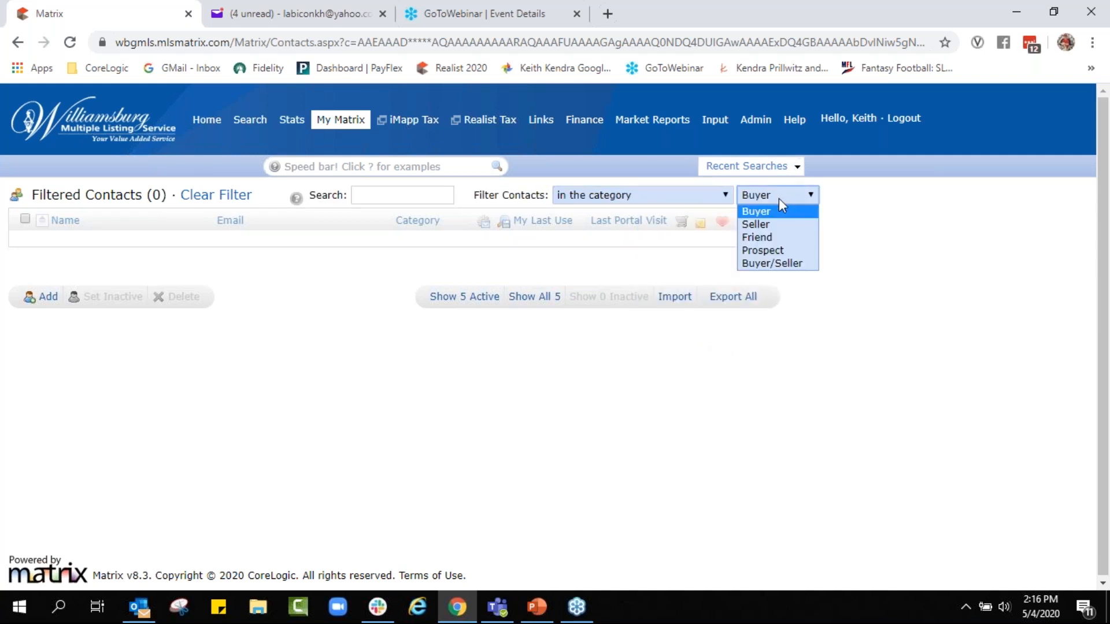
{"action": "left_click", "coordinate": [779, 265]}
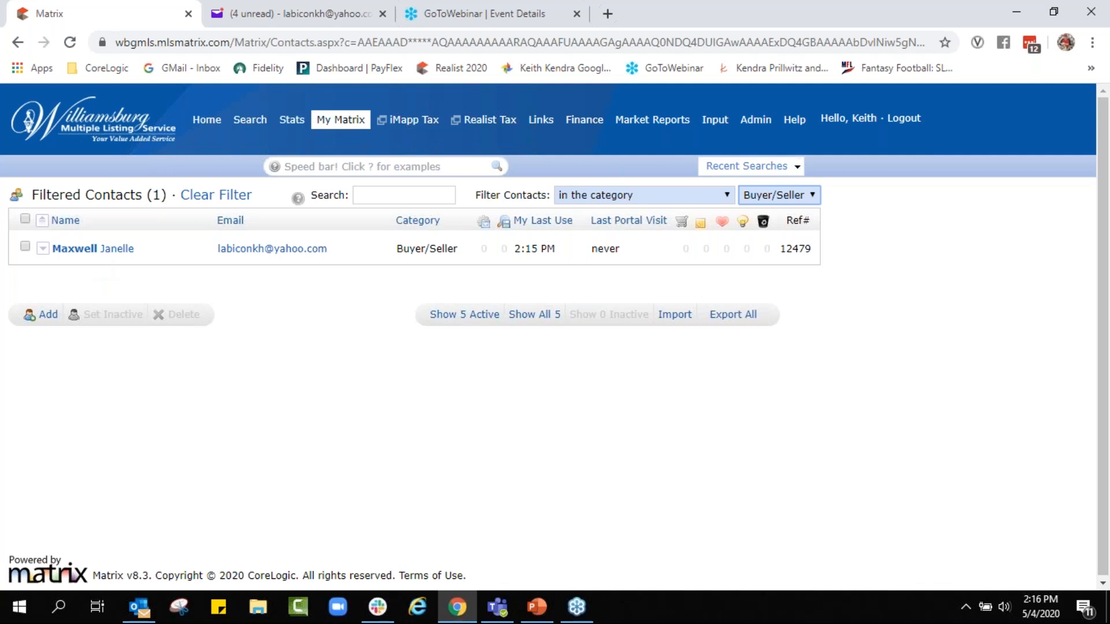
{"action": "left_click", "coordinate": [697, 197]}
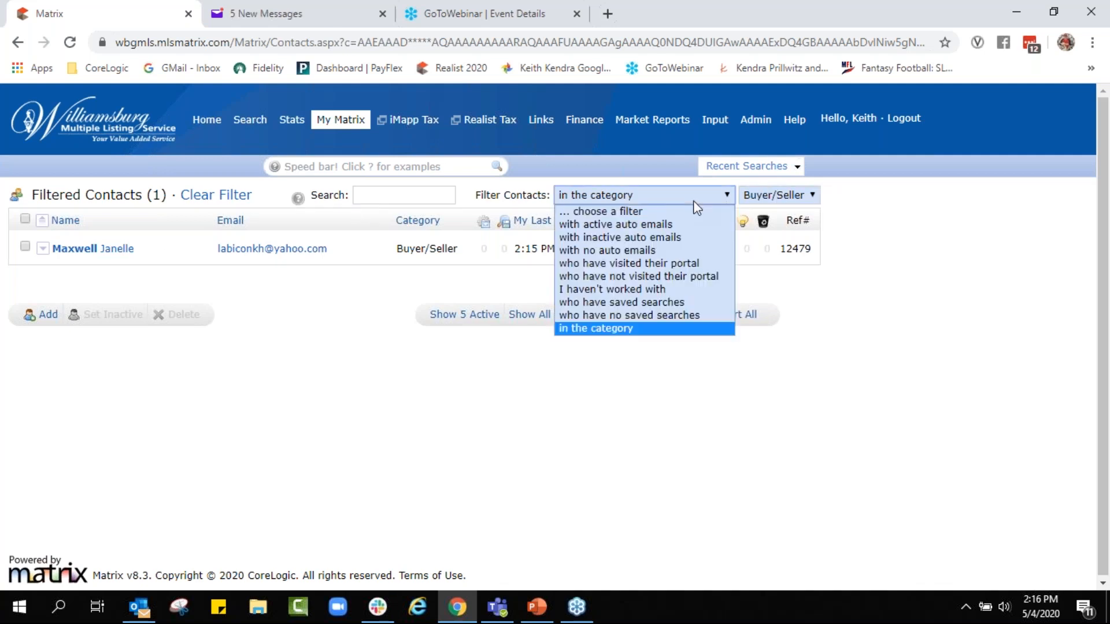
{"action": "left_click", "coordinate": [652, 210]}
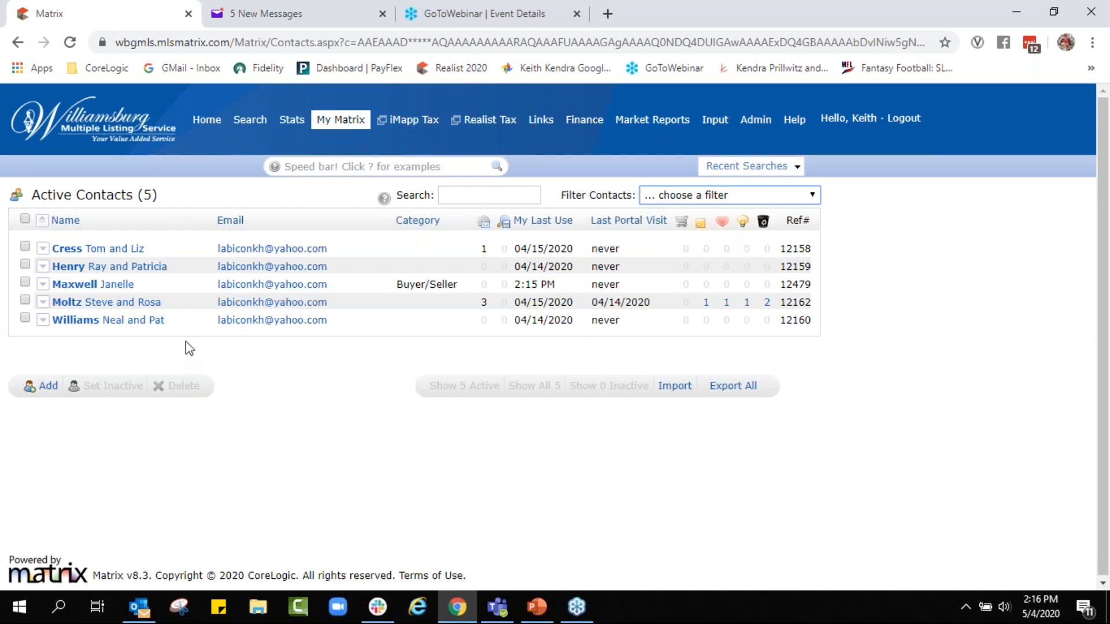
{"action": "left_click", "coordinate": [463, 194]}
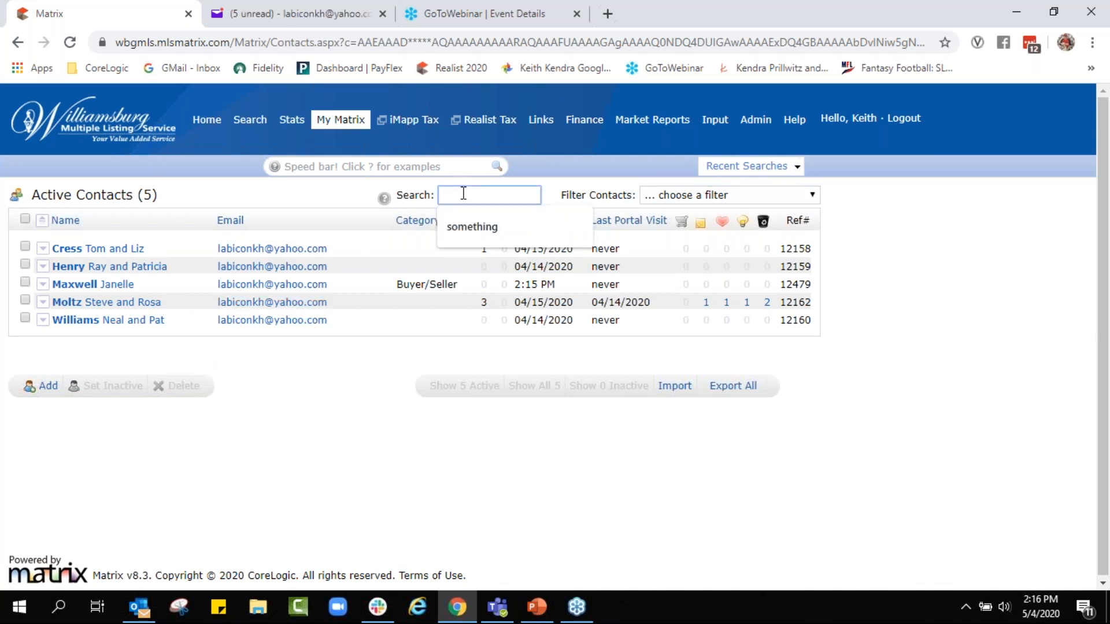
{"action": "type", "text": "ray"}
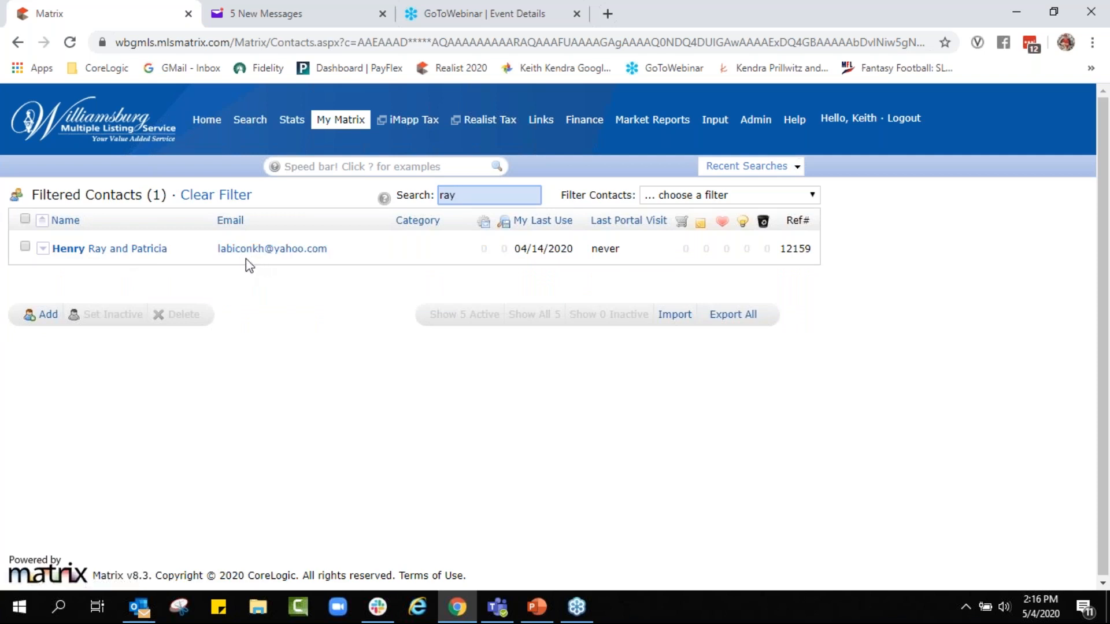
{"action": "key", "text": "BackSpace"}
{"action": "key", "text": "BackSpace"}
{"action": "key", "text": "BackSpace"}
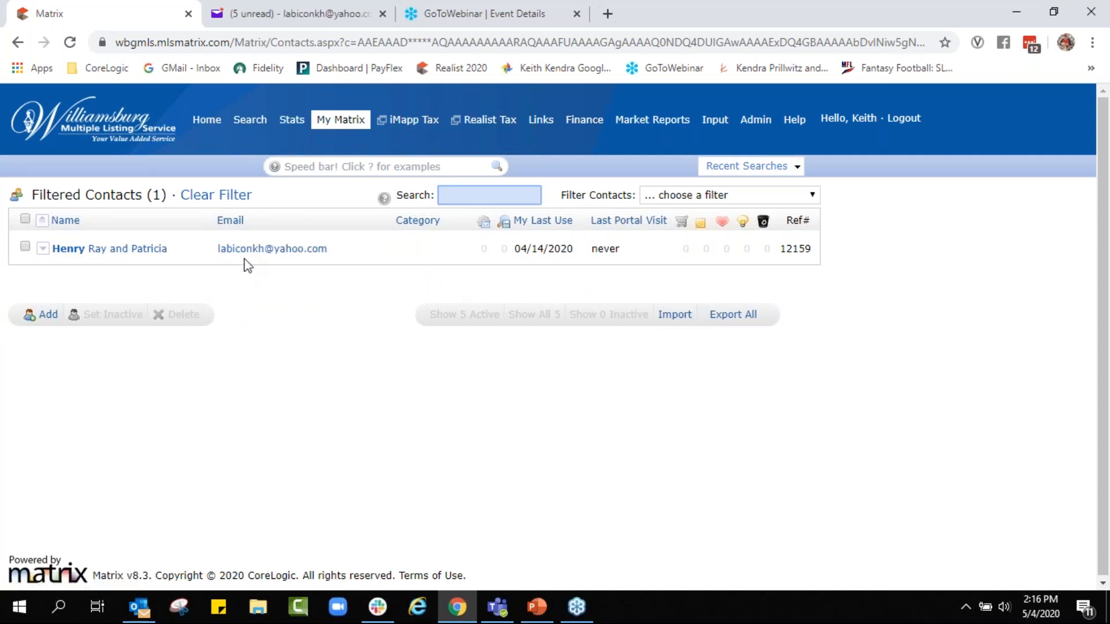
{"action": "type", "text": "yahoo"}
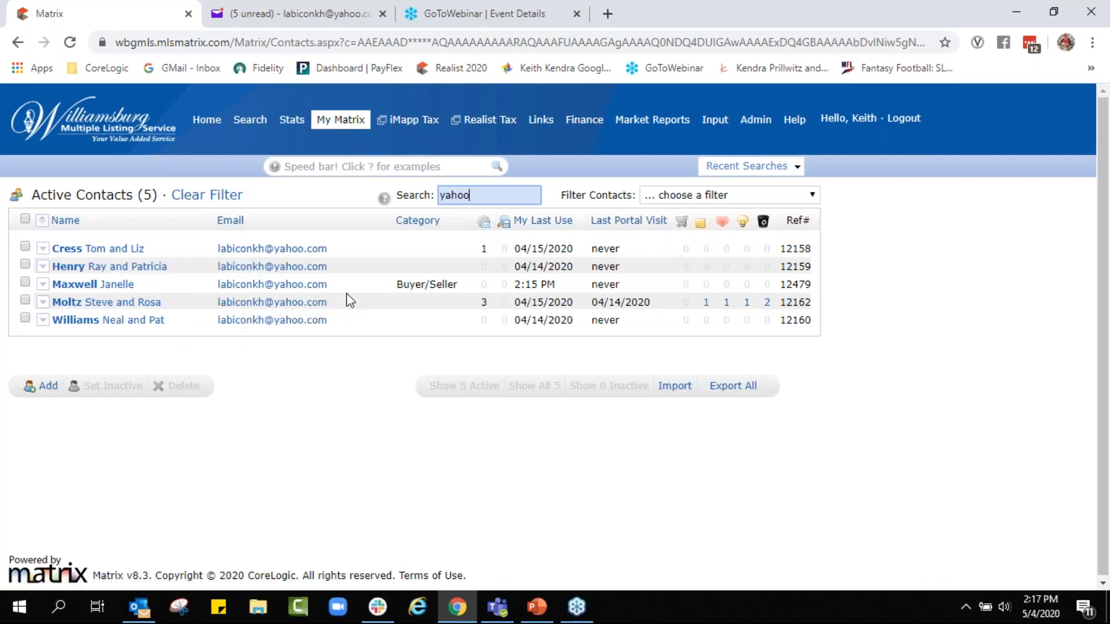
{"action": "key", "text": "BackSpace"}
{"action": "key", "text": "BackSpace"}
{"action": "key", "text": "BackSpace"}
{"action": "key", "text": "BackSpace"}
{"action": "key", "text": "BackSpace"}
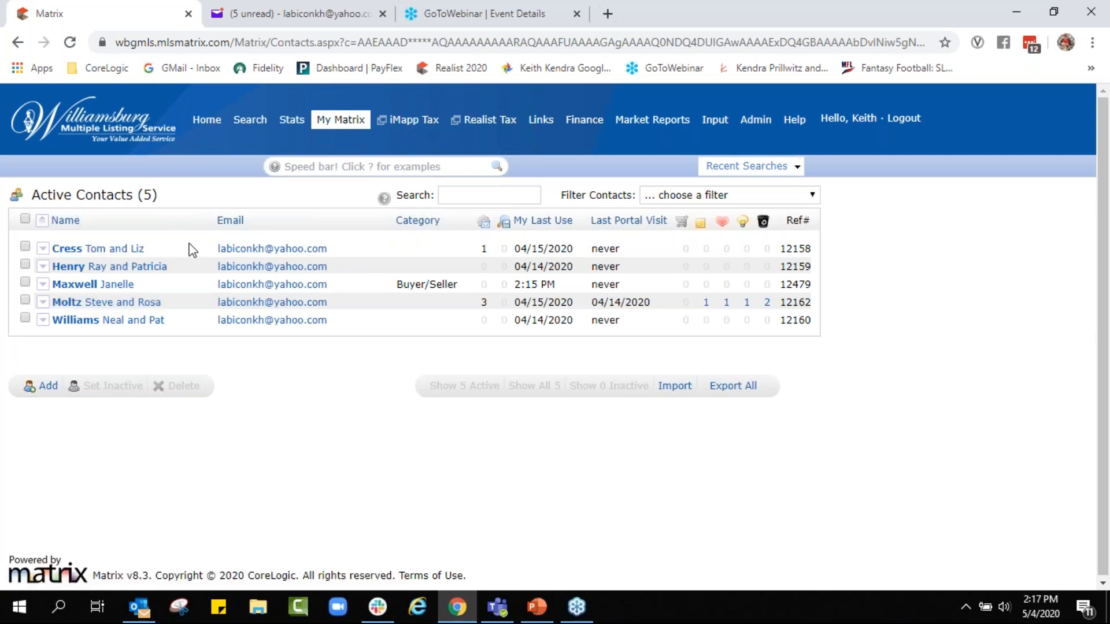
Step: Select the second-row contact and set it inactive
{"action": "left_click", "coordinate": [26, 247]}
{"action": "left_click", "coordinate": [25, 265]}
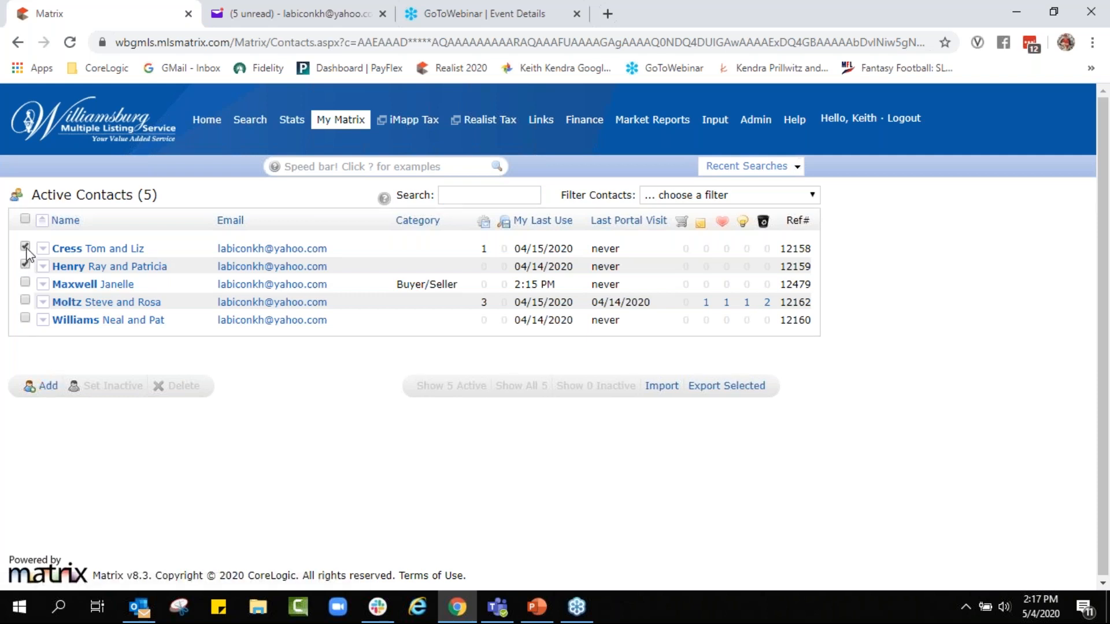
{"action": "left_click", "coordinate": [26, 248]}
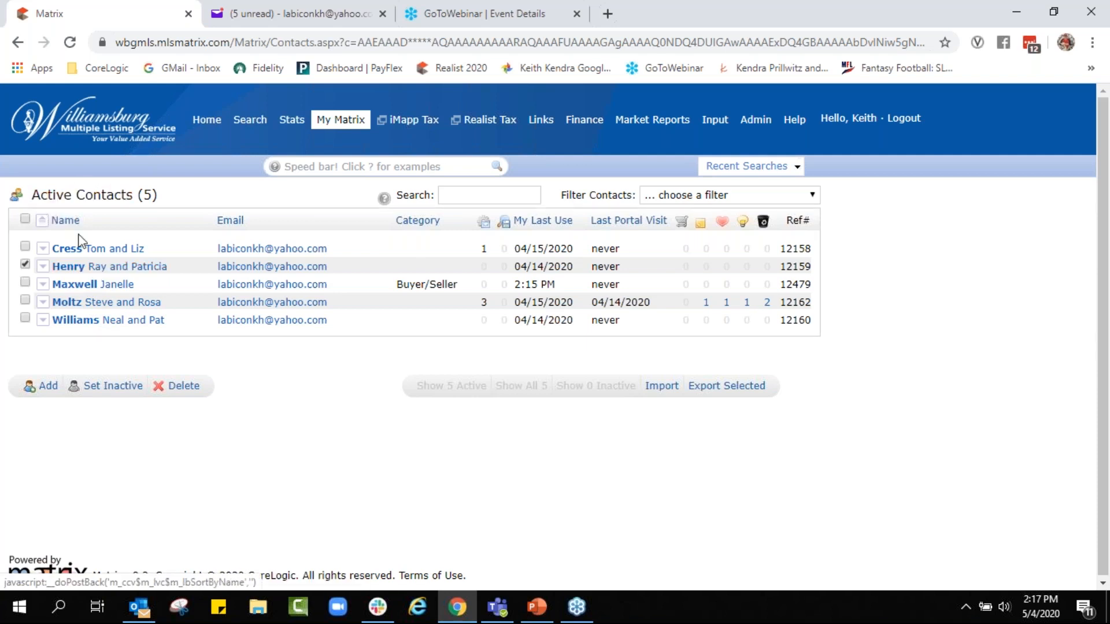
{"action": "left_click", "coordinate": [113, 395]}
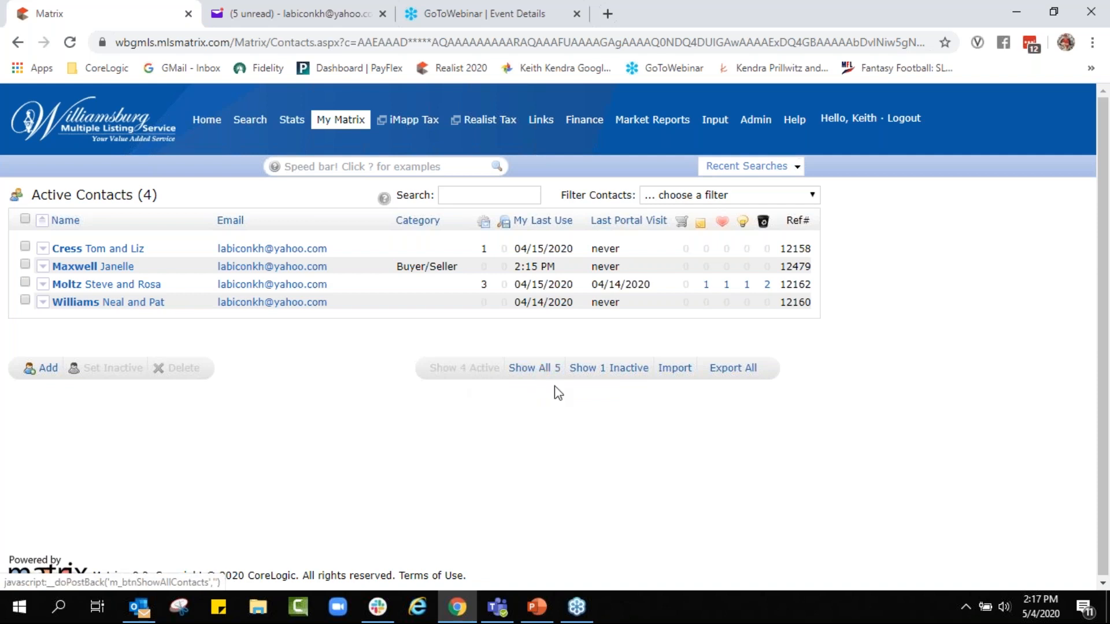
Step: List all contacts, reactivate the inactive second-row contact, then tick the first row
{"action": "left_click", "coordinate": [612, 374]}
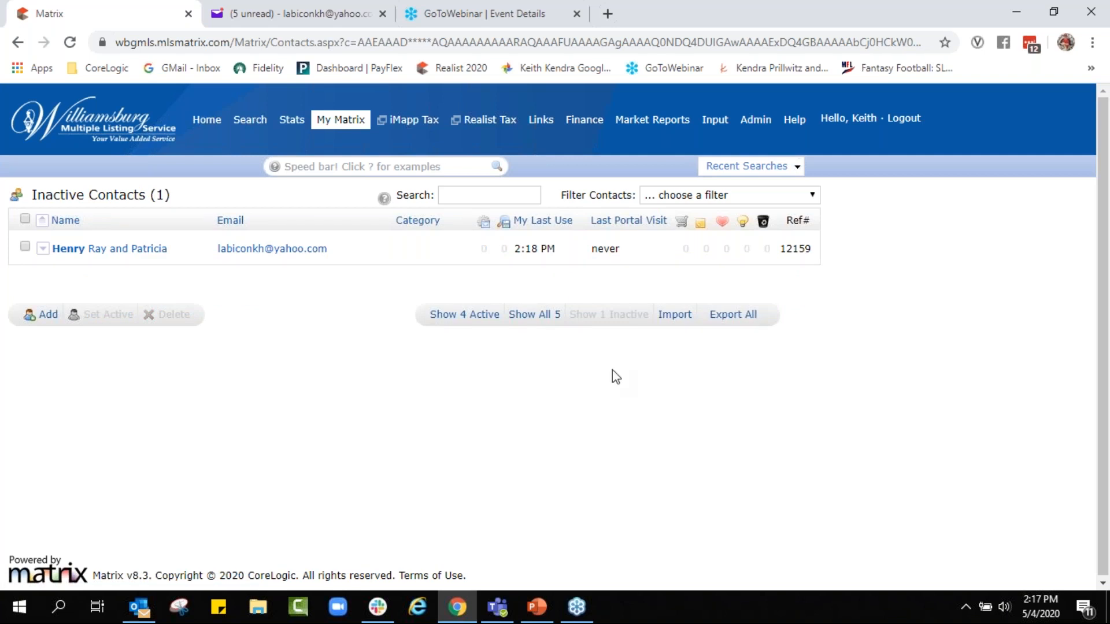
{"action": "left_click", "coordinate": [534, 315]}
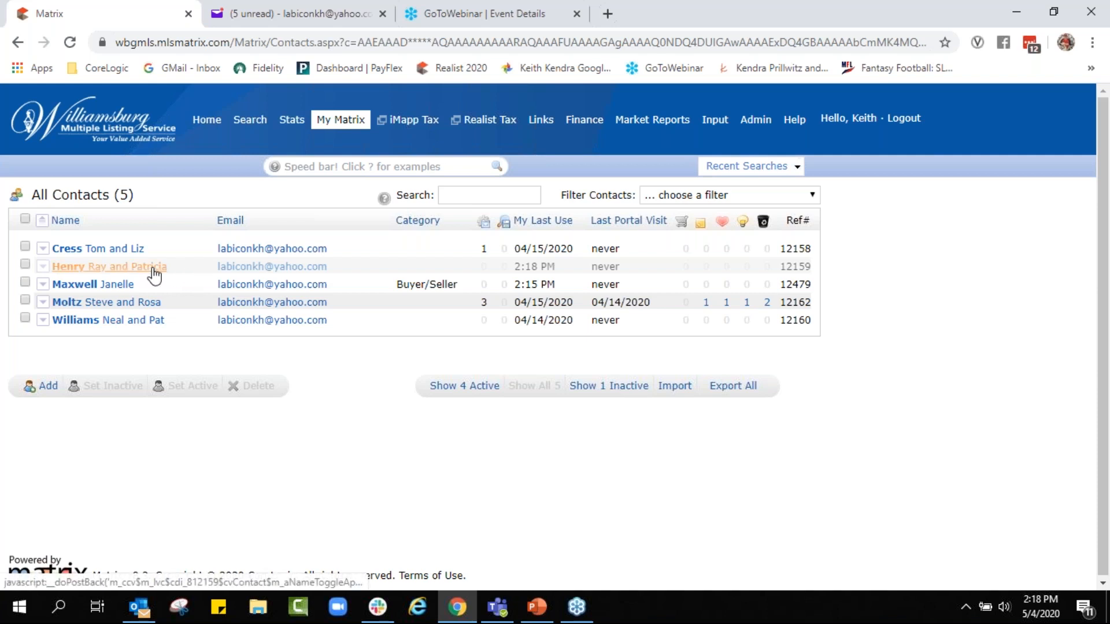
{"action": "left_click", "coordinate": [25, 265]}
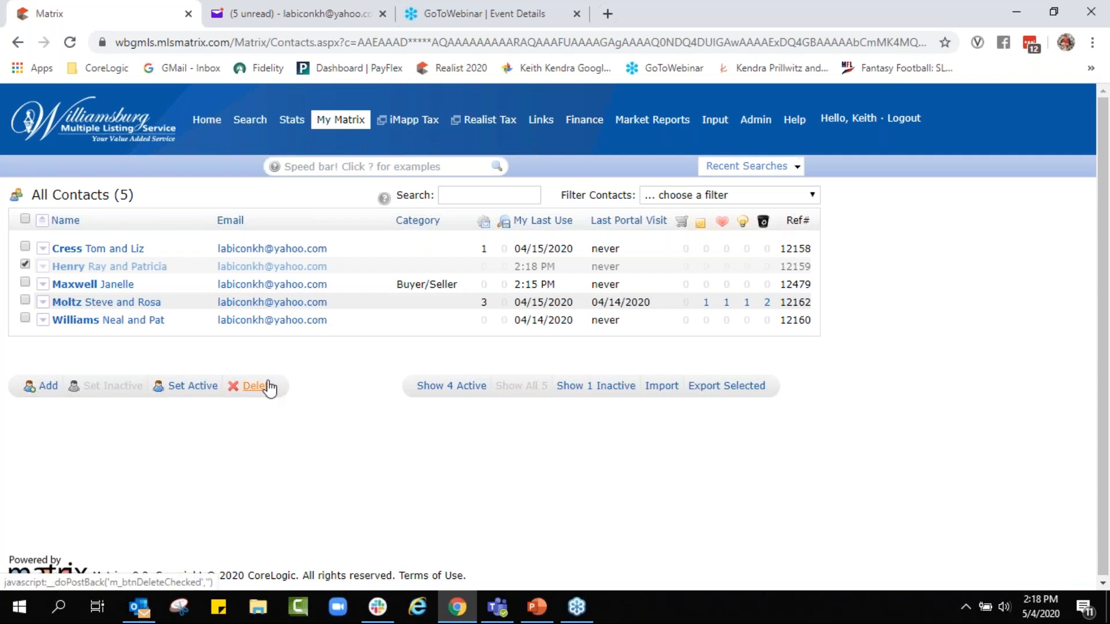
{"action": "left_click", "coordinate": [189, 395]}
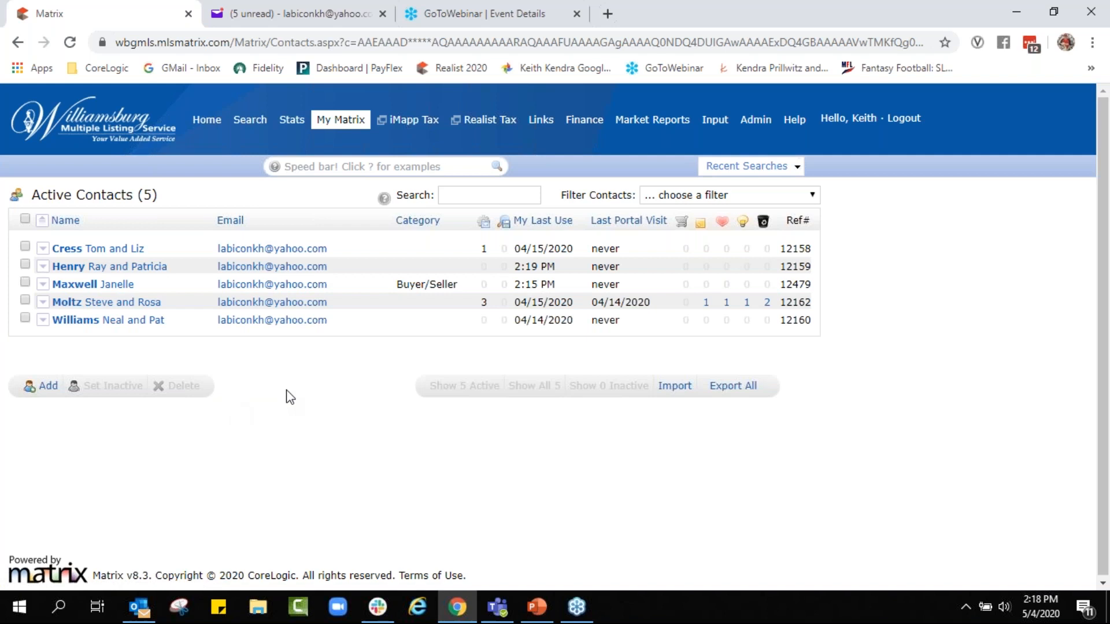
{"action": "left_click", "coordinate": [25, 248]}
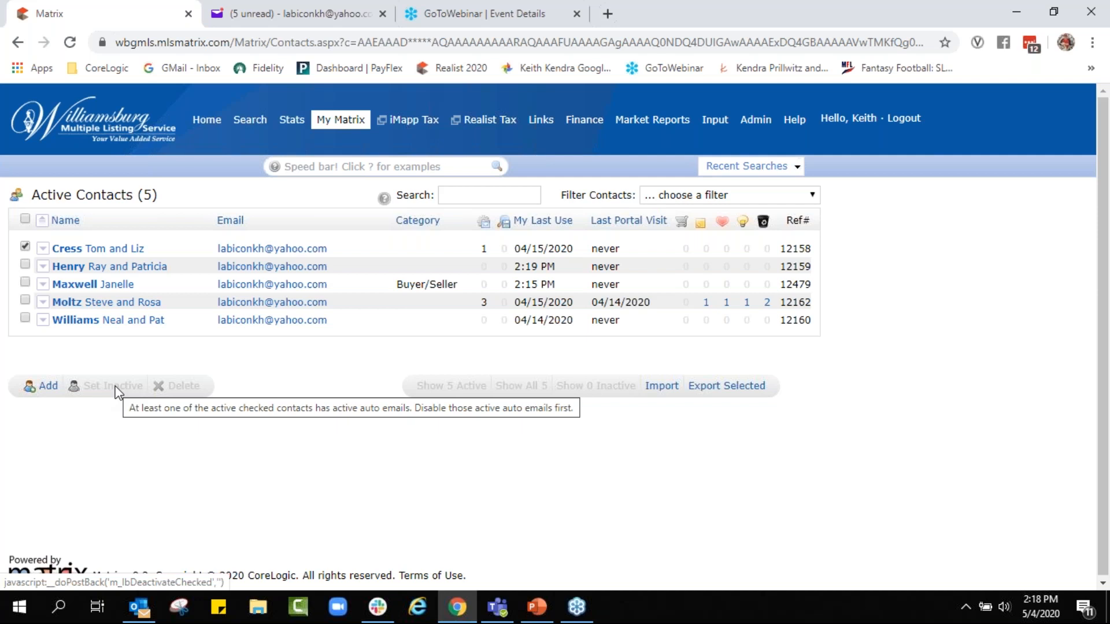
Step: Expand the first contact's Williamsburg $300-350 3+ beds auto email to show its Residential, Active, 300000–350000 criteria
{"action": "left_click", "coordinate": [110, 253]}
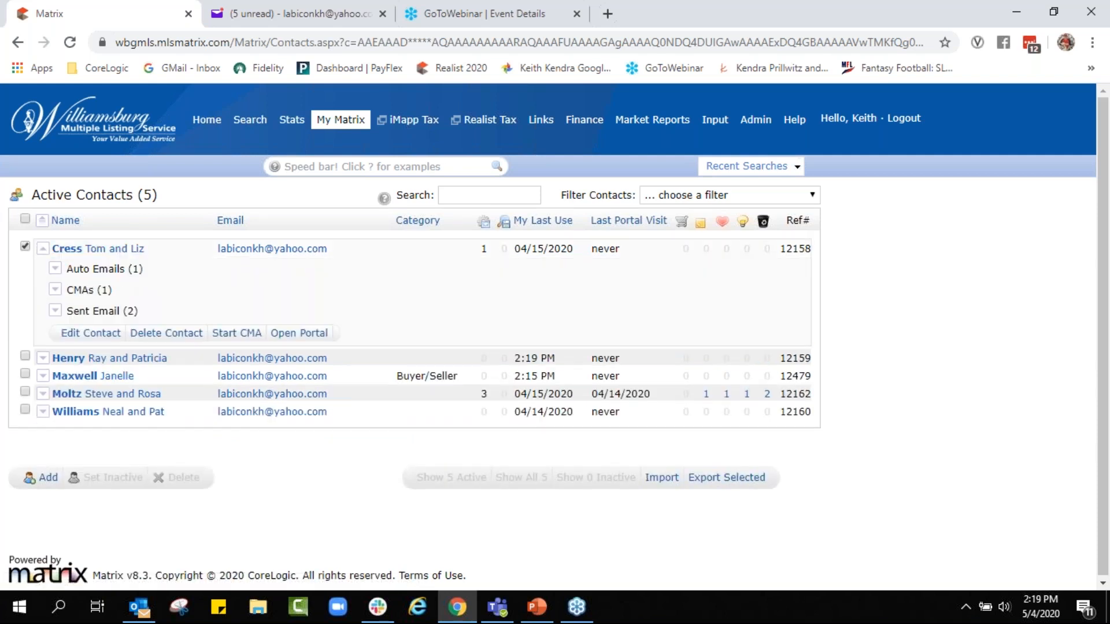
{"action": "left_click", "coordinate": [113, 271]}
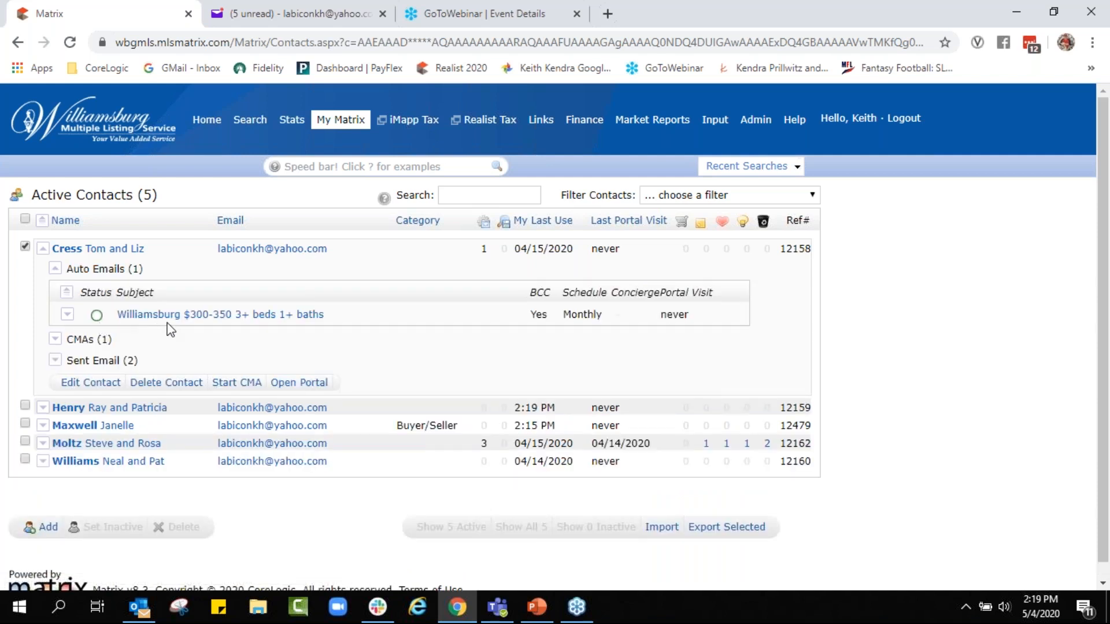
{"action": "mouse_move", "coordinate": [102, 318]}
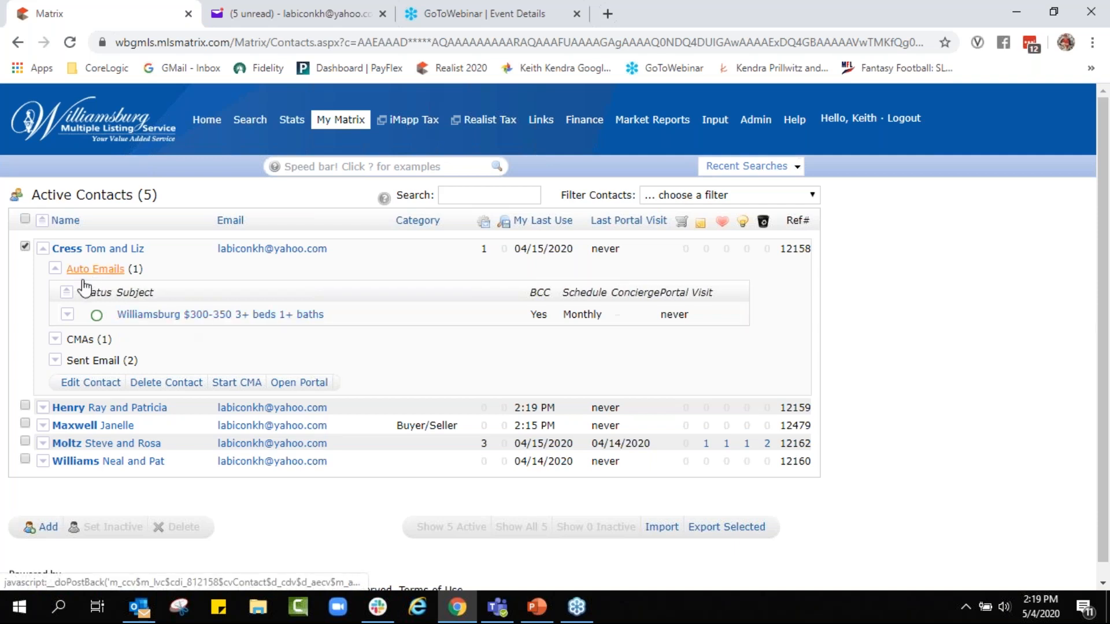
{"action": "mouse_move", "coordinate": [105, 518]}
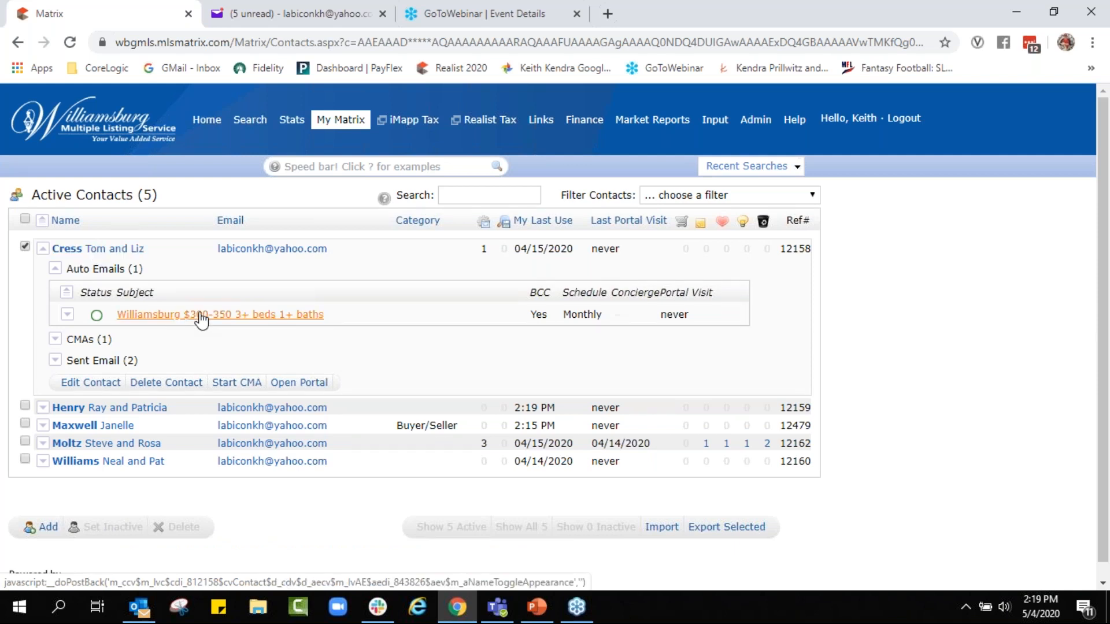
{"action": "left_click", "coordinate": [149, 321]}
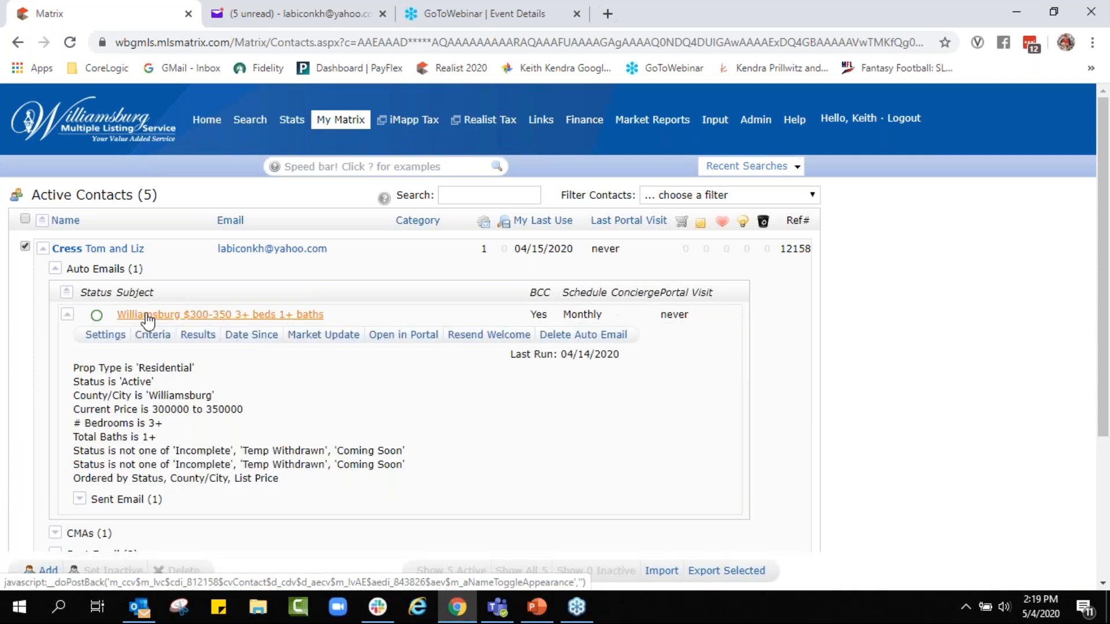
Step: Set the Williamsburg $300-350 auto email to Disabled, save it, and tick the first contact's checkbox
{"action": "left_click", "coordinate": [110, 335]}
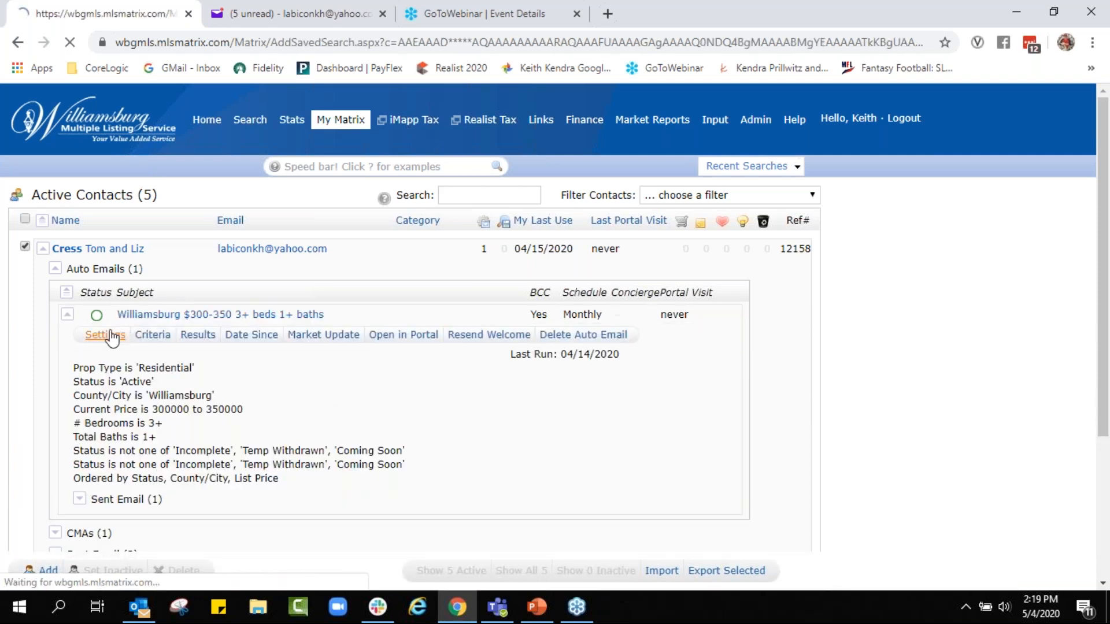
{"action": "scroll", "coordinate": [421, 332], "scroll_direction": "down", "scroll_amount": 12}
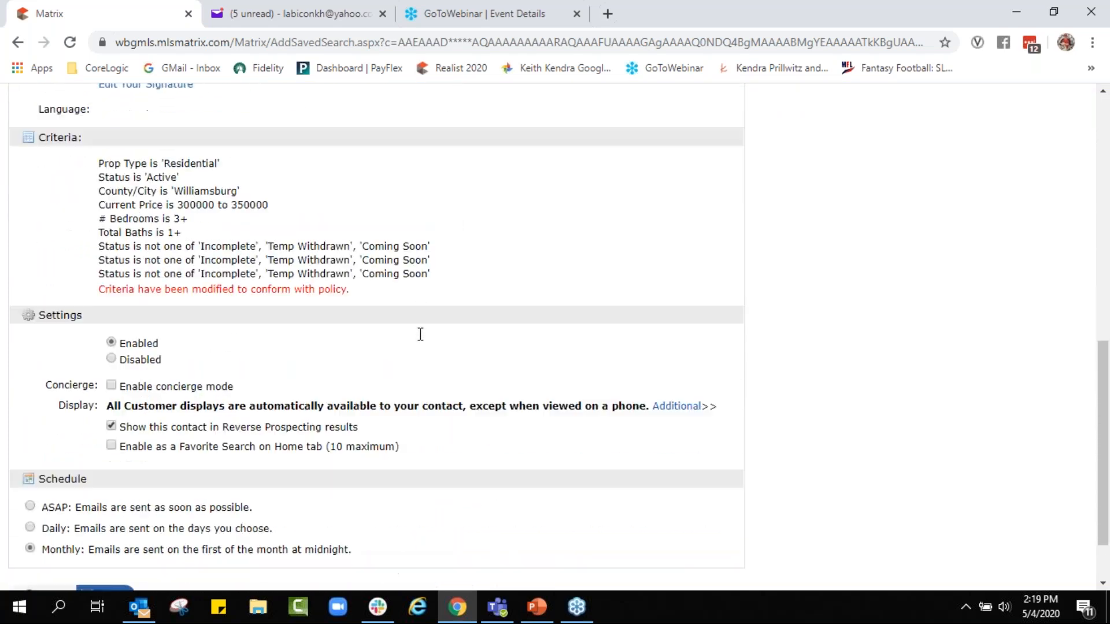
{"action": "left_click", "coordinate": [114, 289]}
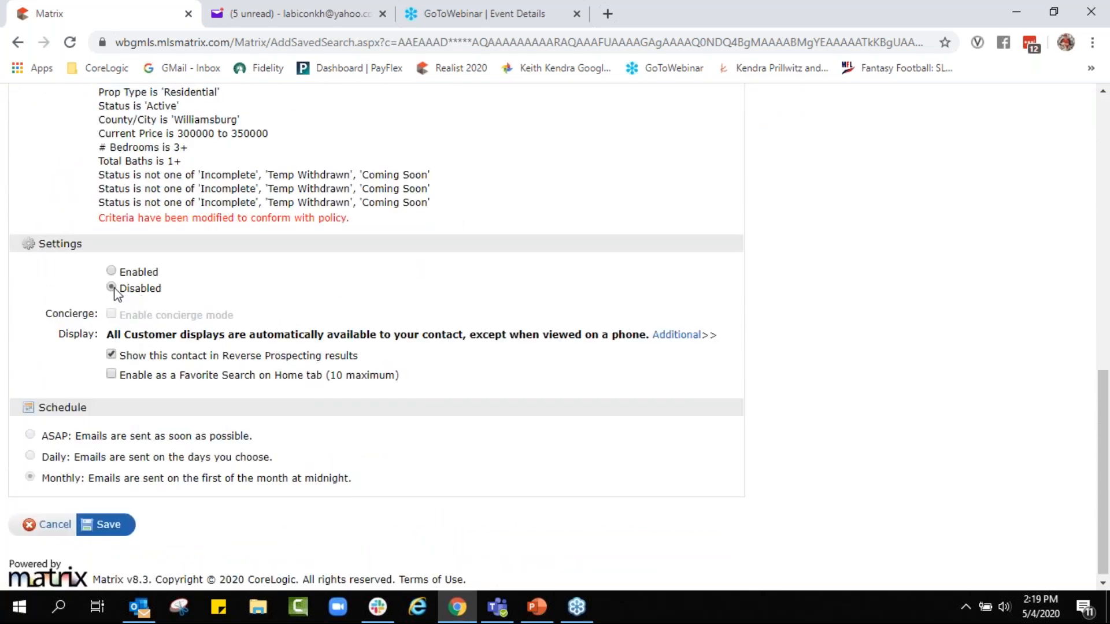
{"action": "left_click", "coordinate": [128, 519]}
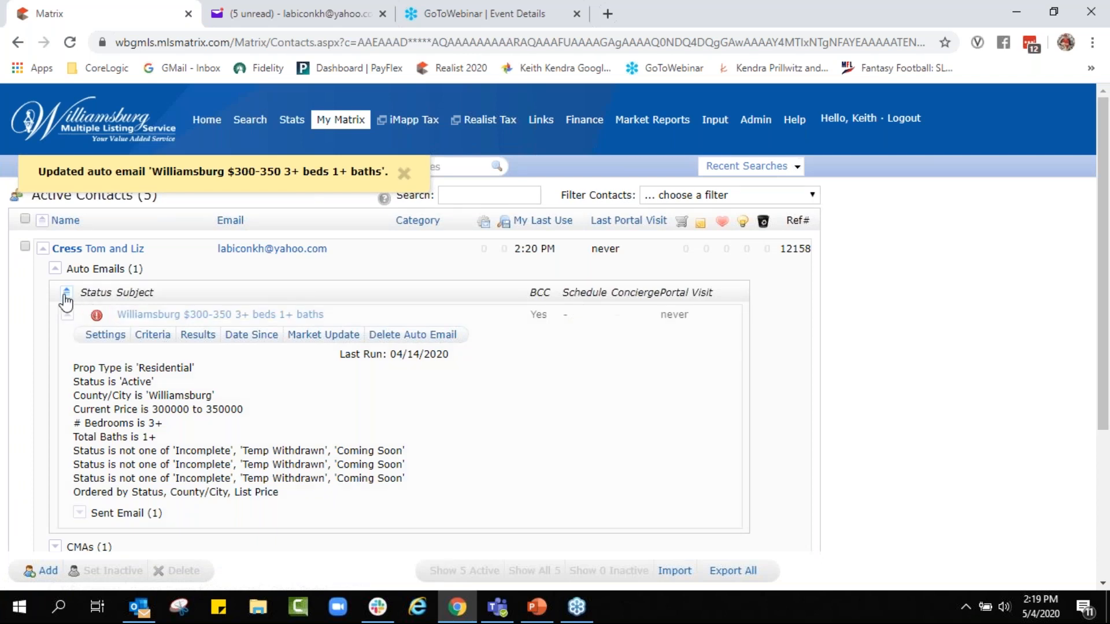
{"action": "left_click", "coordinate": [25, 247]}
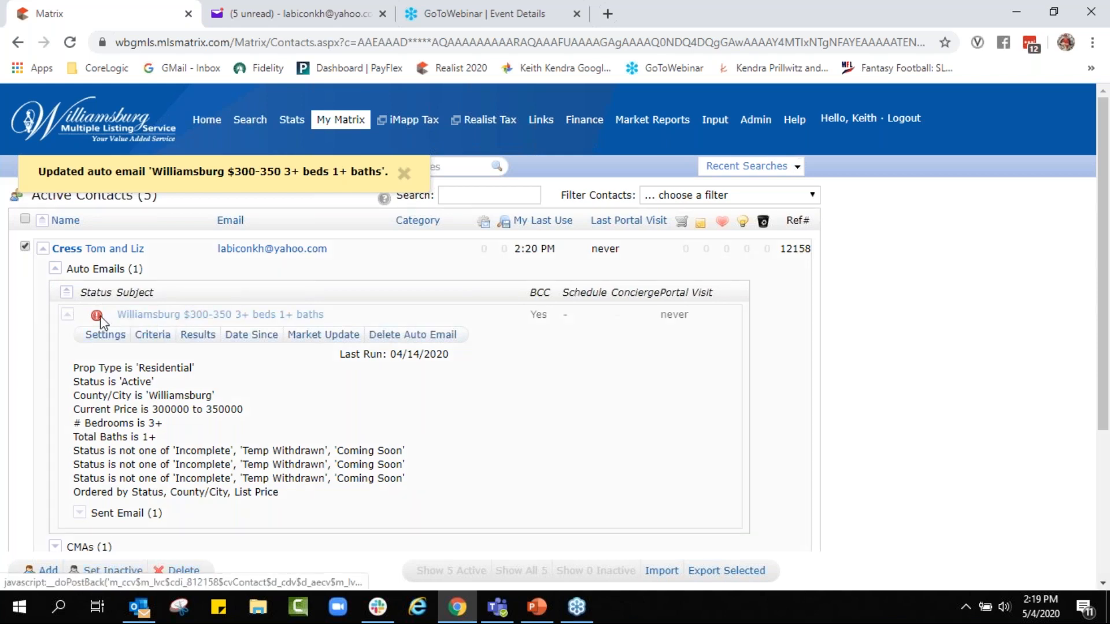
Step: Collapse the first contact's Auto Emails section and then its contact details
{"action": "left_click", "coordinate": [110, 270]}
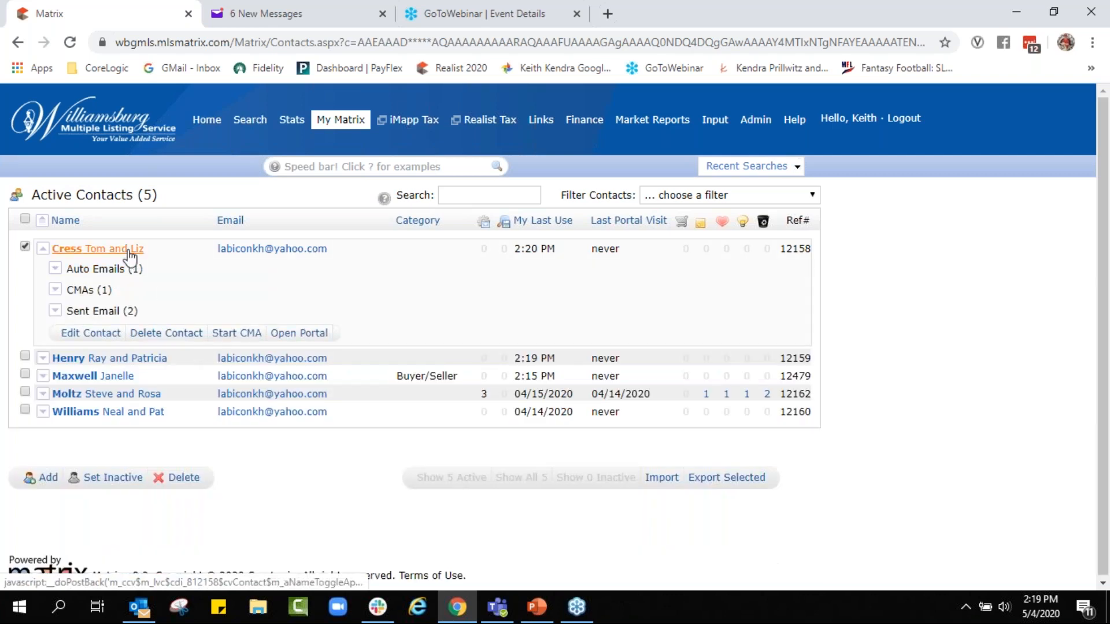
{"action": "left_click", "coordinate": [129, 250]}
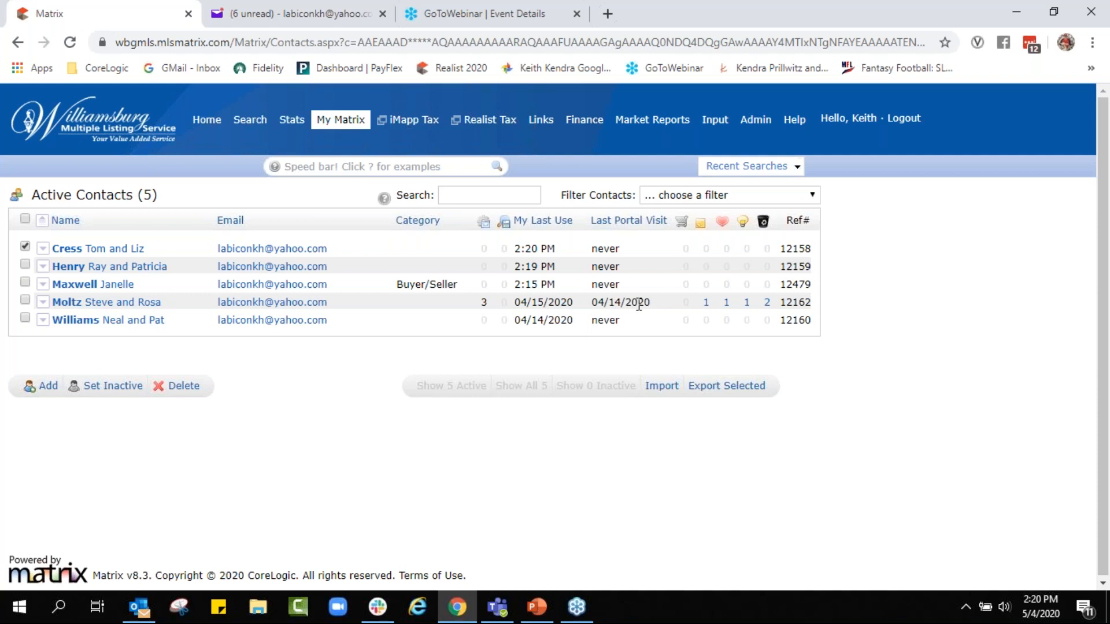
{"action": "left_click", "coordinate": [707, 303]}
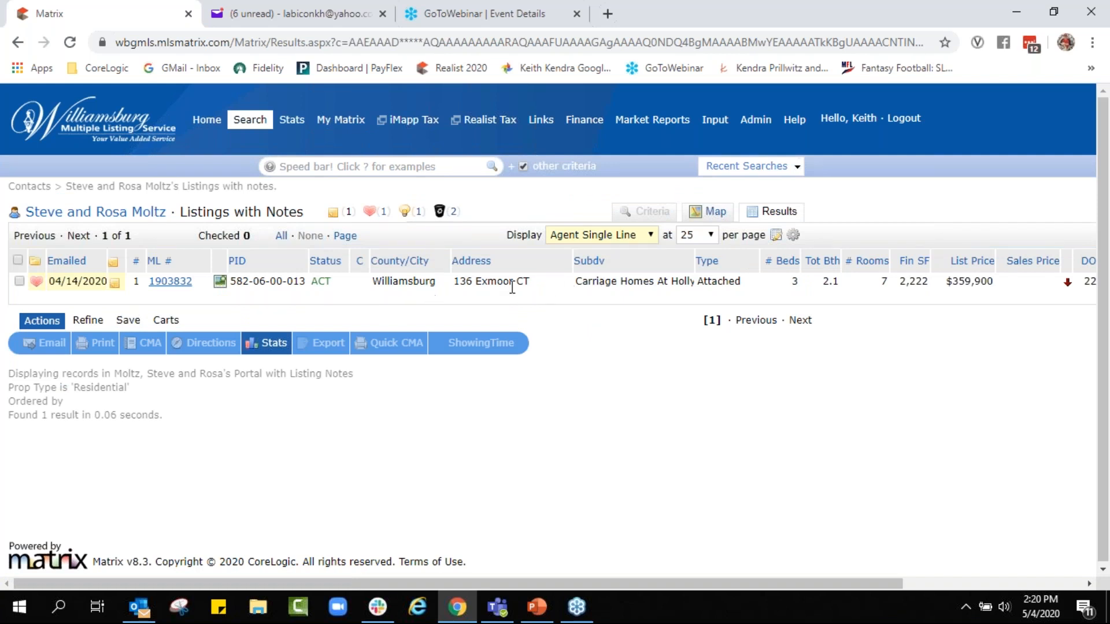
{"action": "left_click", "coordinate": [116, 284]}
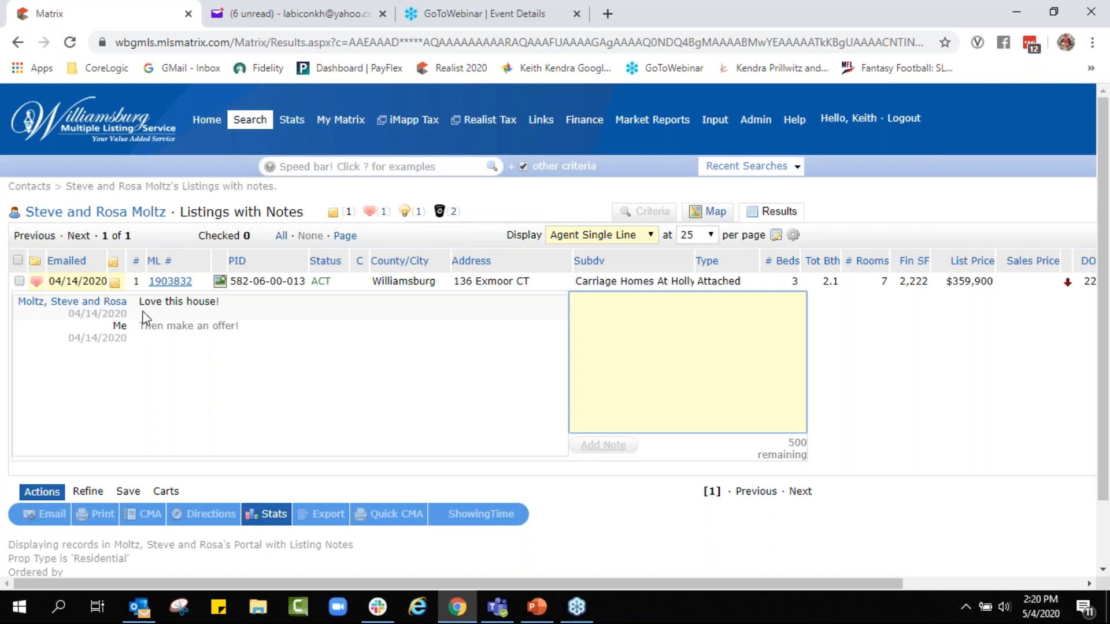
{"action": "left_click", "coordinate": [117, 284]}
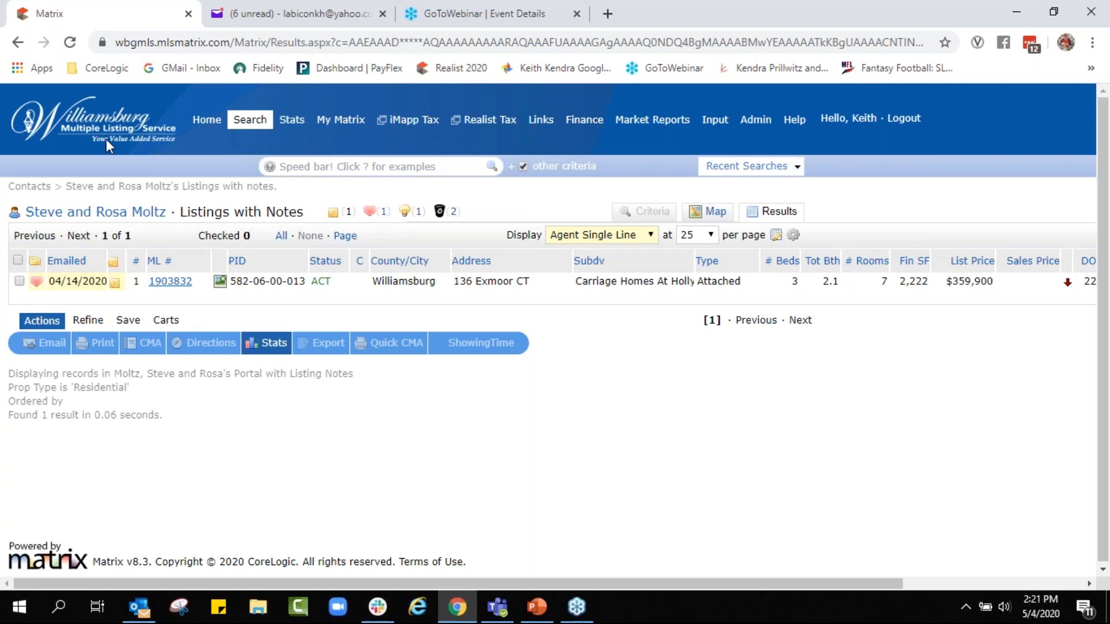
{"action": "left_click", "coordinate": [18, 42]}
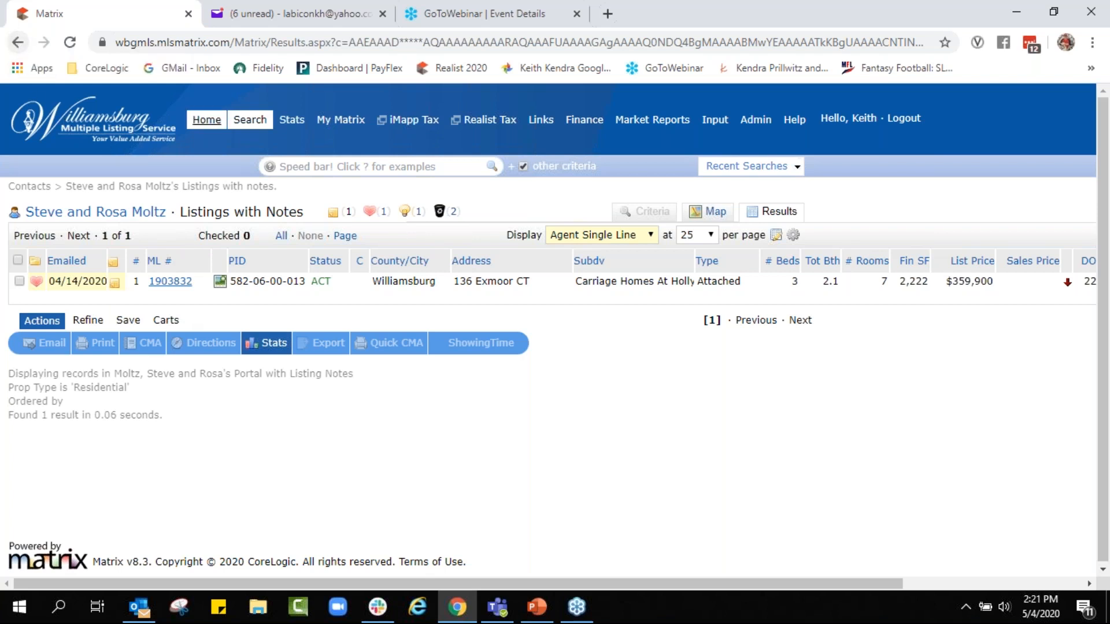
Step: Go to My Matrix > Contacts and collapse the first contact's details
{"action": "mouse_move", "coordinate": [347, 122]}
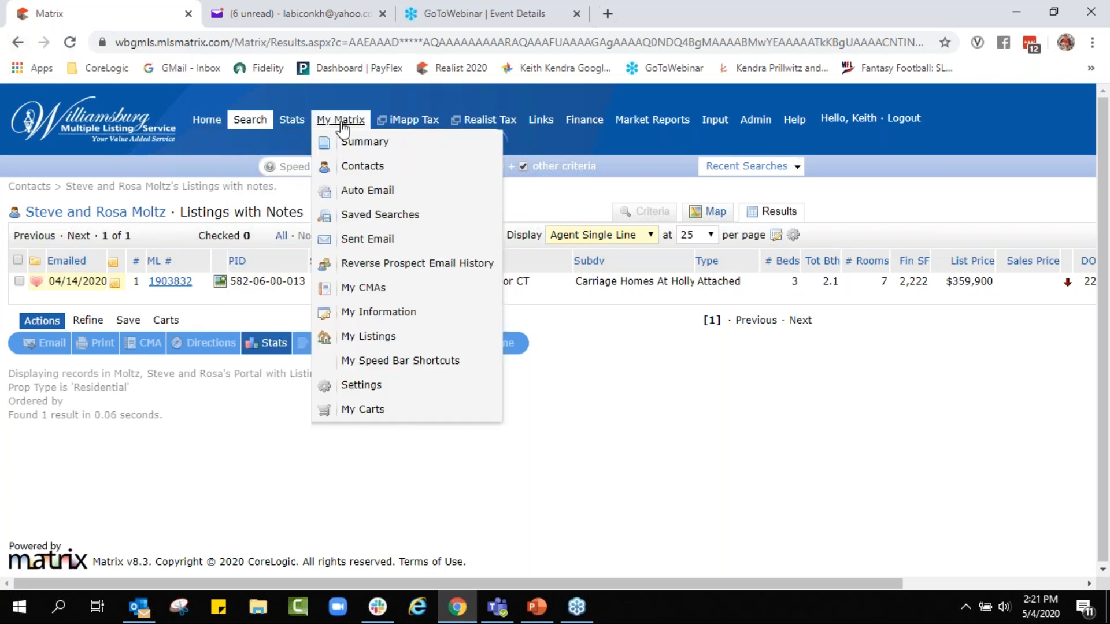
{"action": "left_click", "coordinate": [360, 168]}
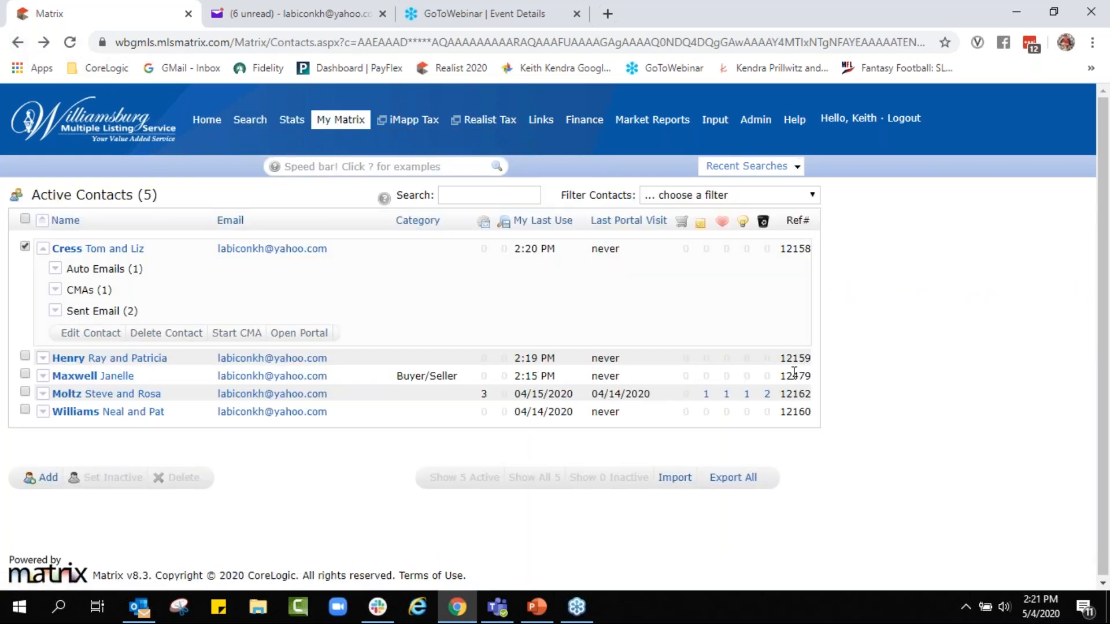
{"action": "left_click", "coordinate": [124, 253]}
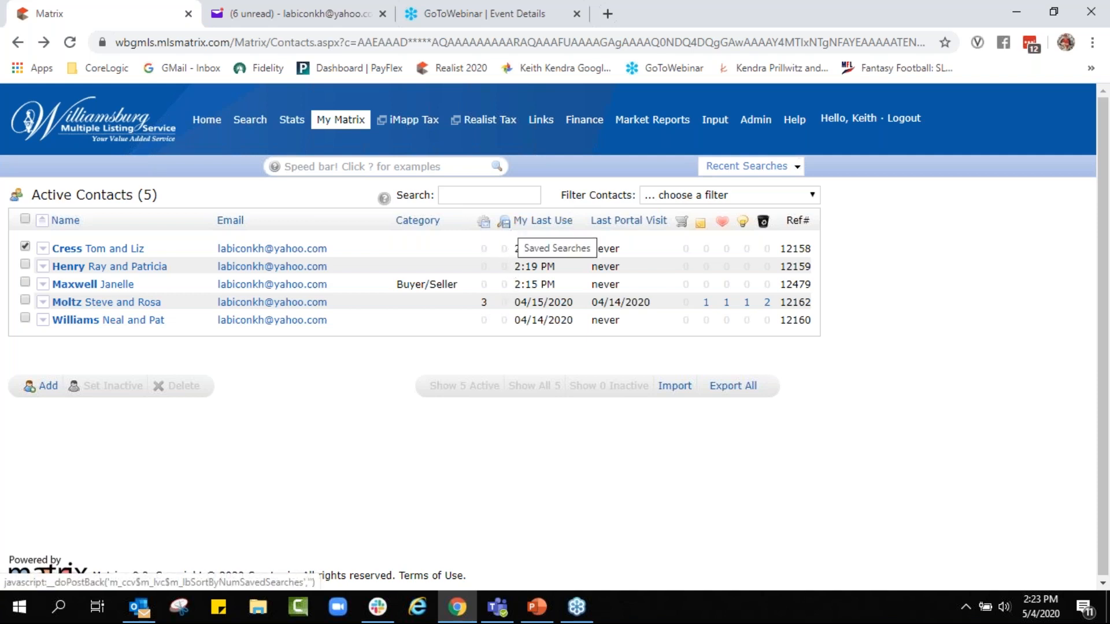
Step: Open the Residential Full search form from the Search > Residential menu
{"action": "mouse_move", "coordinate": [348, 130]}
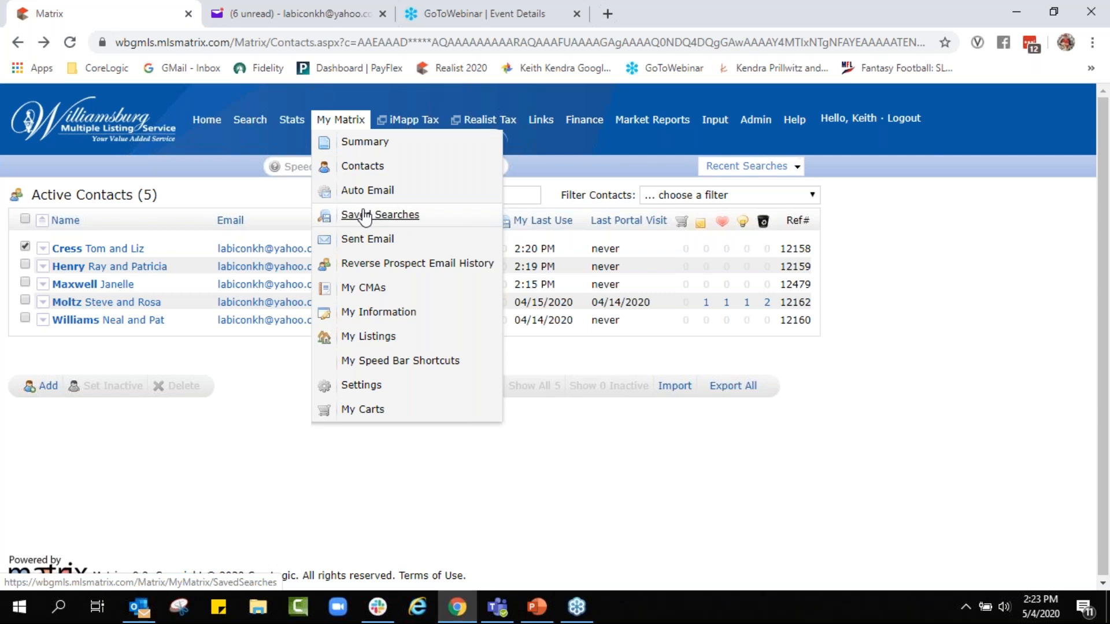
{"action": "mouse_move", "coordinate": [248, 122]}
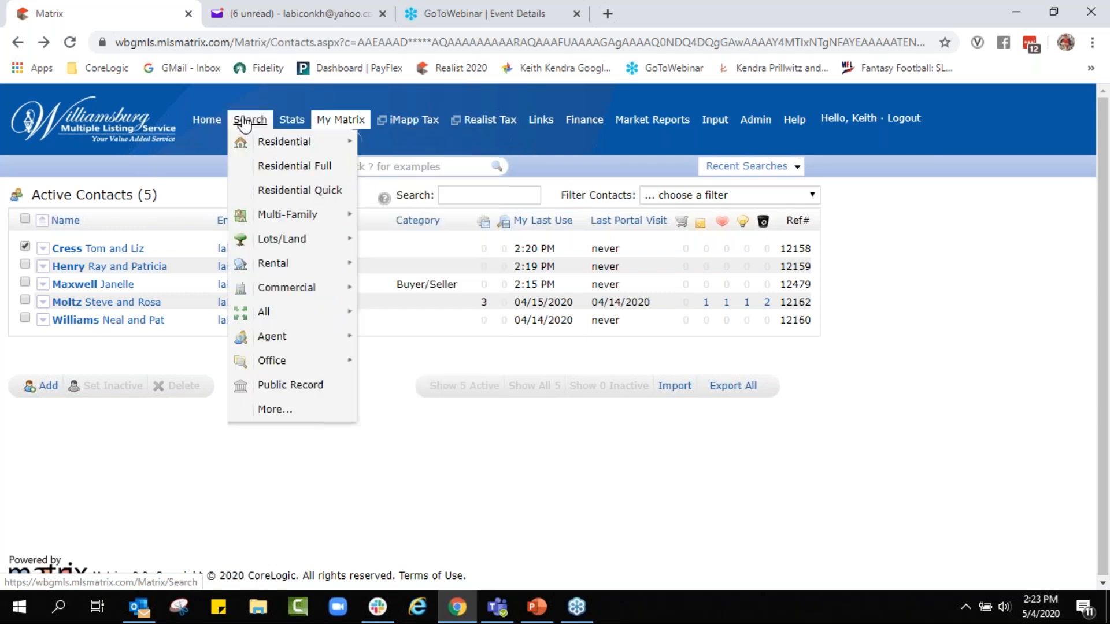
{"action": "mouse_move", "coordinate": [285, 150]}
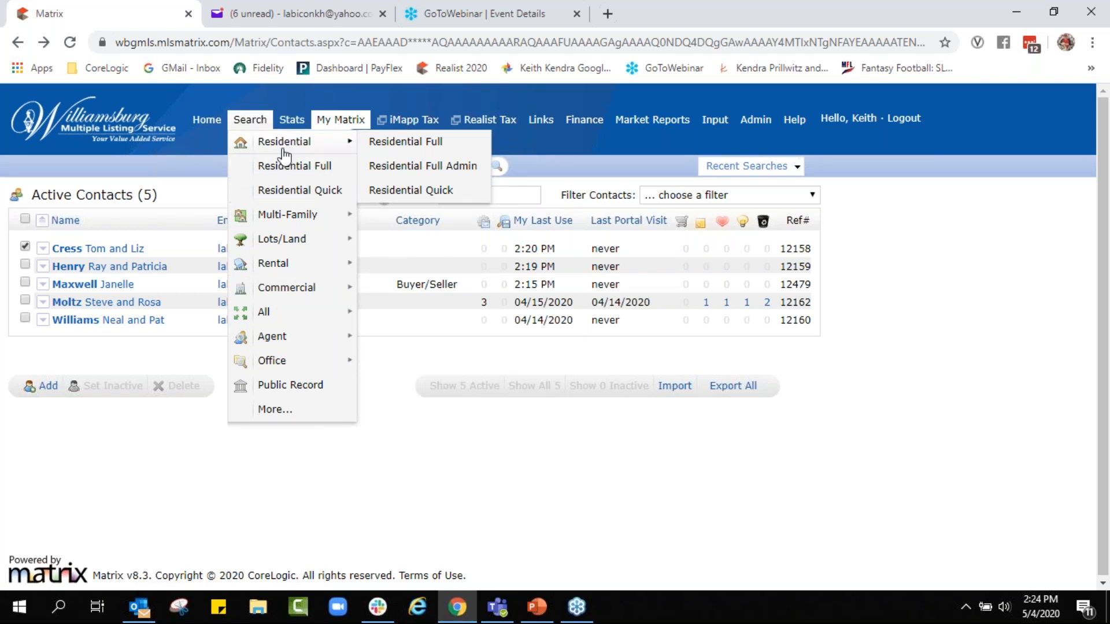
{"action": "left_click", "coordinate": [411, 145]}
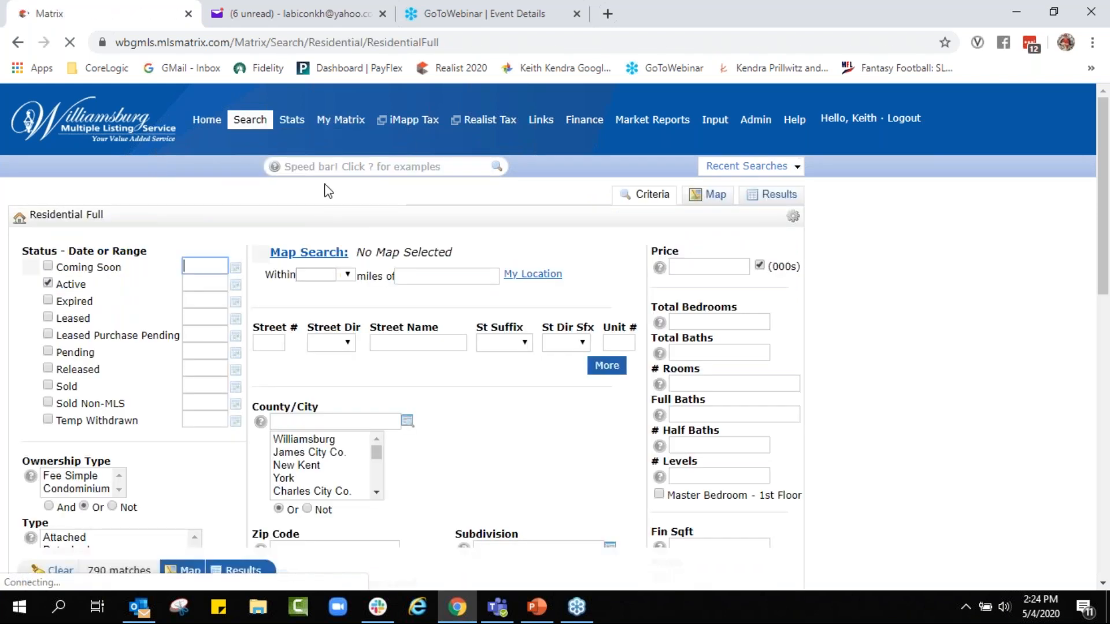
Step: Limit the search to James City Co. and preview the matching listings and their save options
{"action": "left_click", "coordinate": [300, 452]}
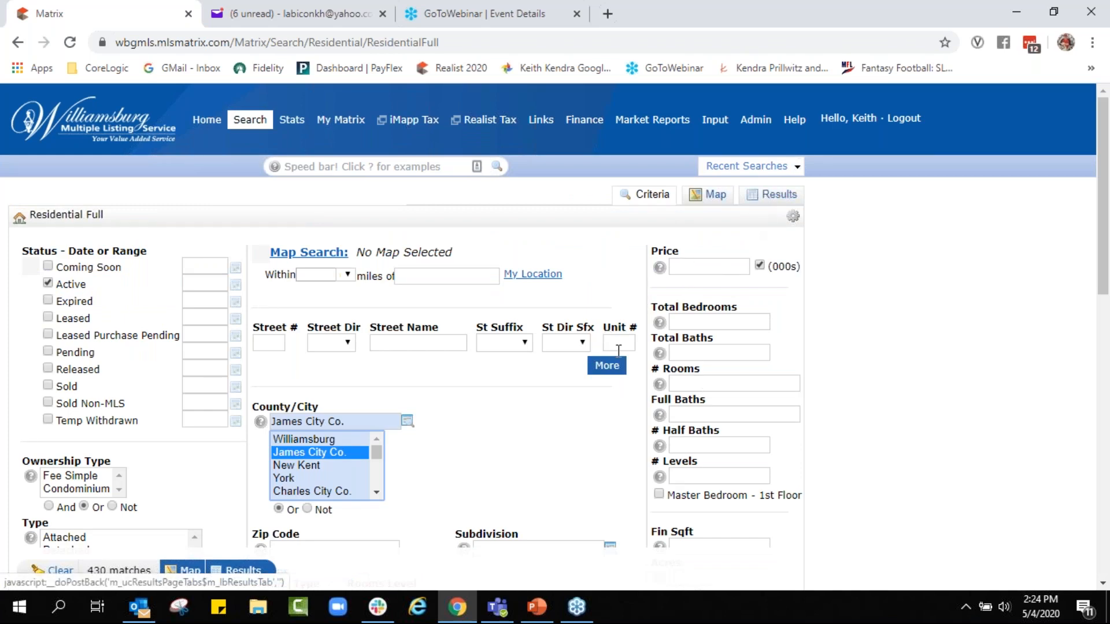
{"action": "left_click", "coordinate": [775, 203]}
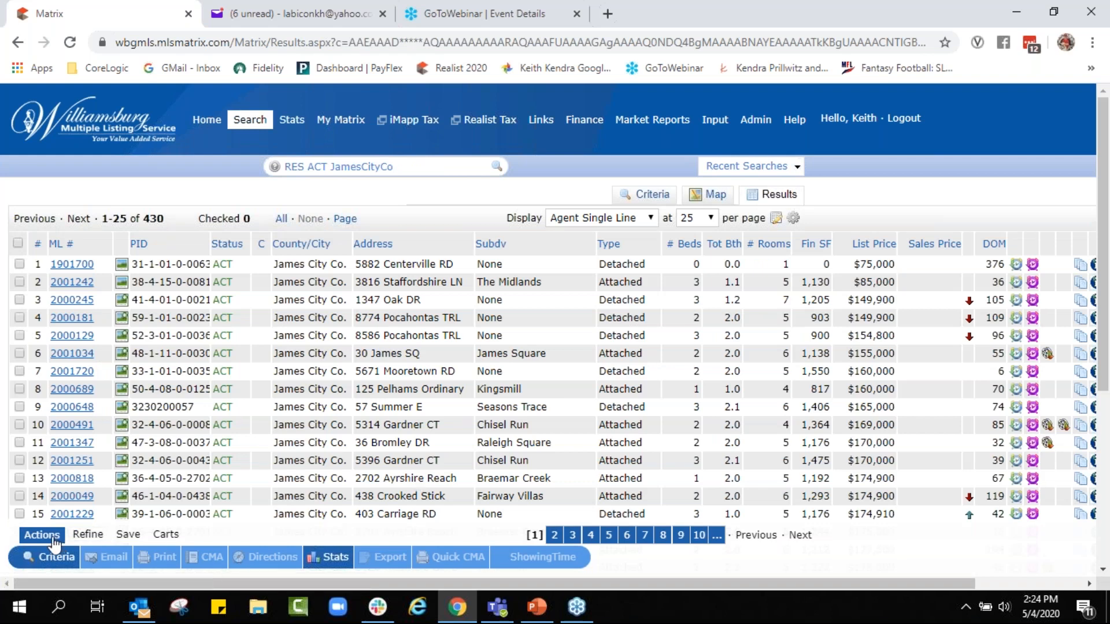
{"action": "left_click", "coordinate": [134, 536]}
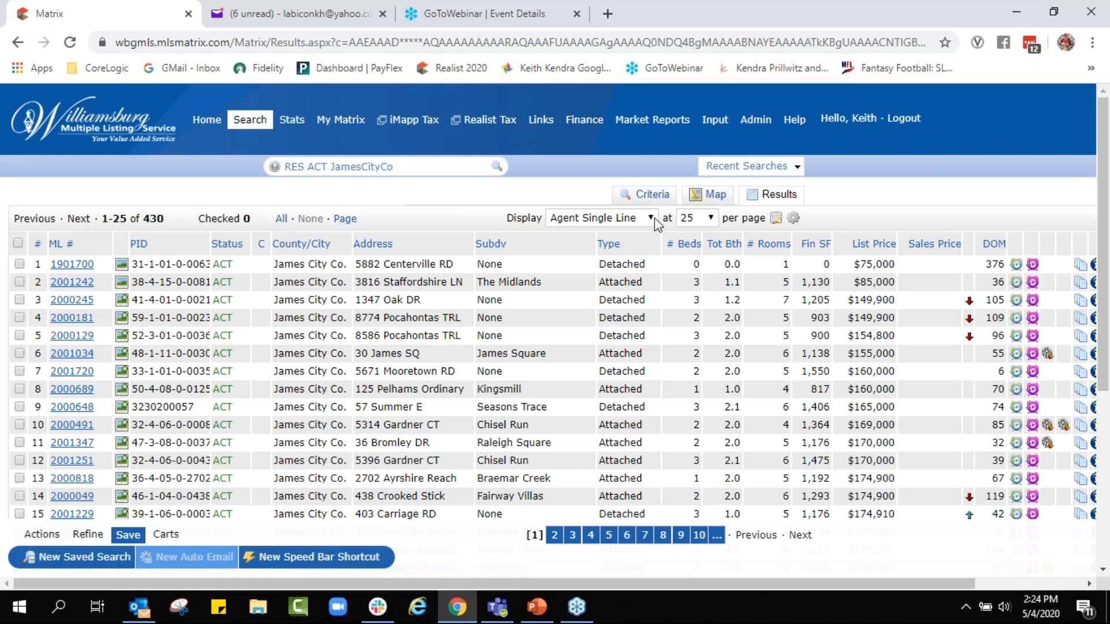
Step: Set the Price (000s) range to 500-700 and view the 84 matching listings
{"action": "left_click", "coordinate": [649, 195]}
{"action": "left_click", "coordinate": [693, 267]}
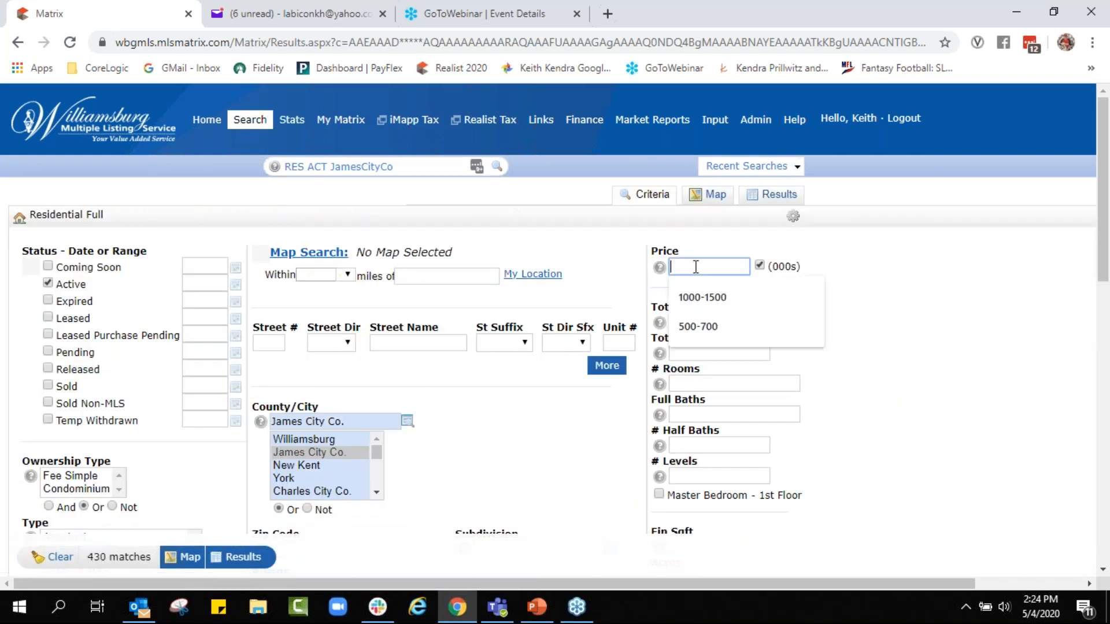
{"action": "left_click", "coordinate": [706, 320]}
{"action": "left_click", "coordinate": [786, 199]}
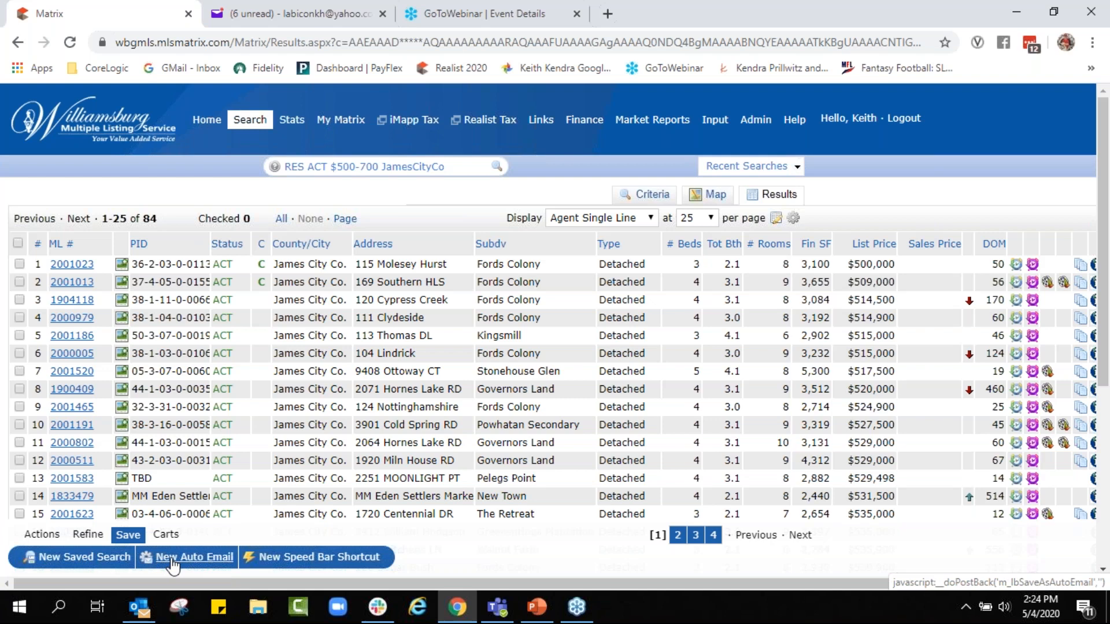
{"action": "left_click", "coordinate": [95, 558]}
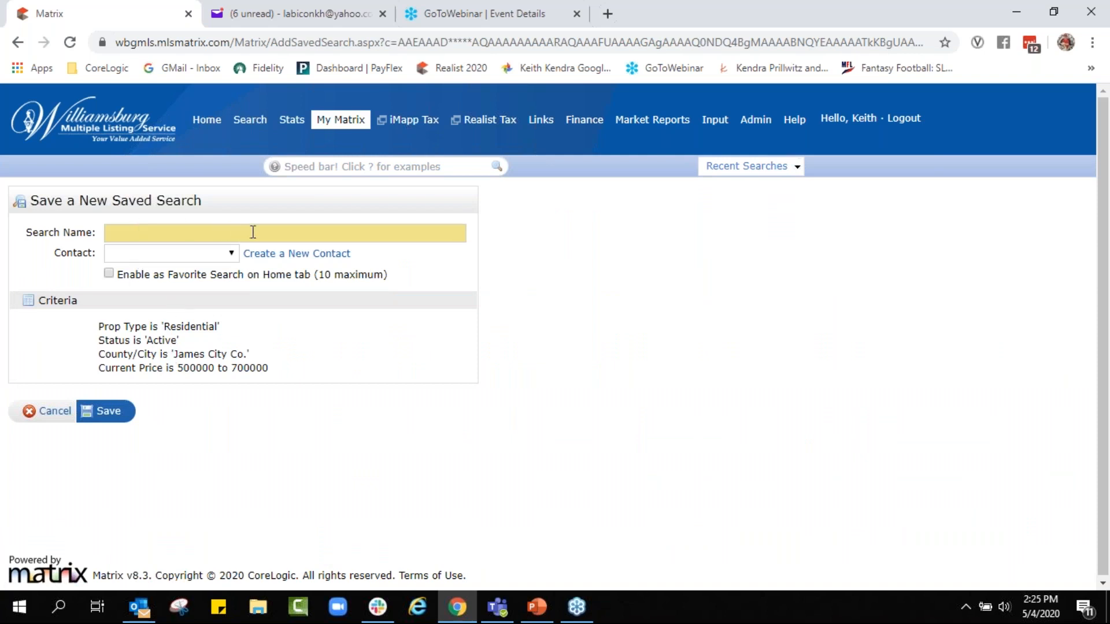
{"action": "left_click", "coordinate": [231, 253]}
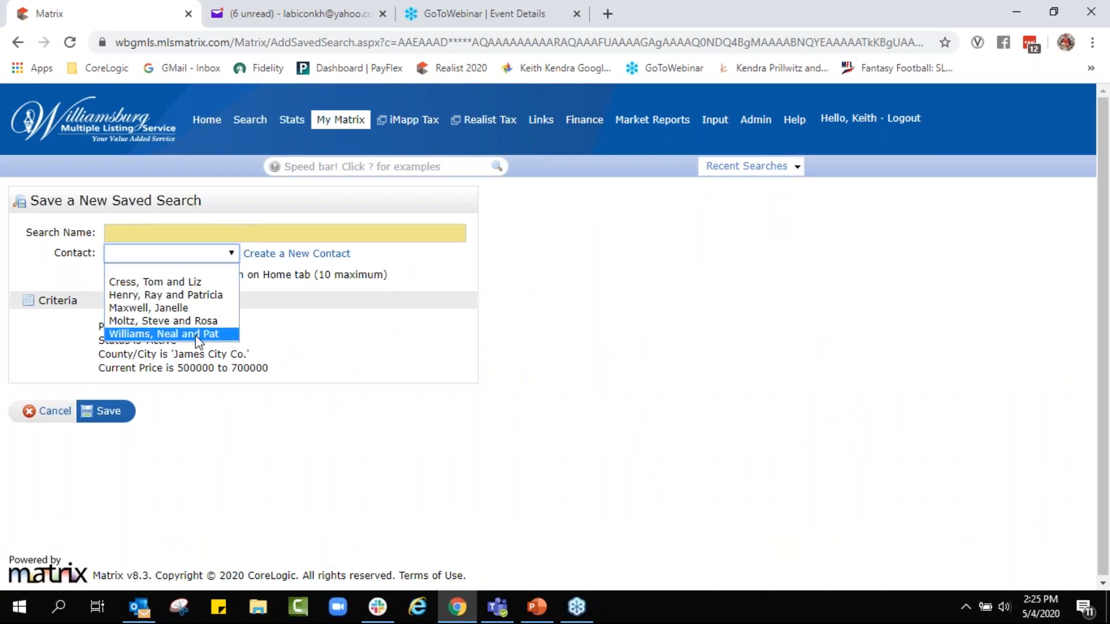
{"action": "left_click", "coordinate": [305, 330]}
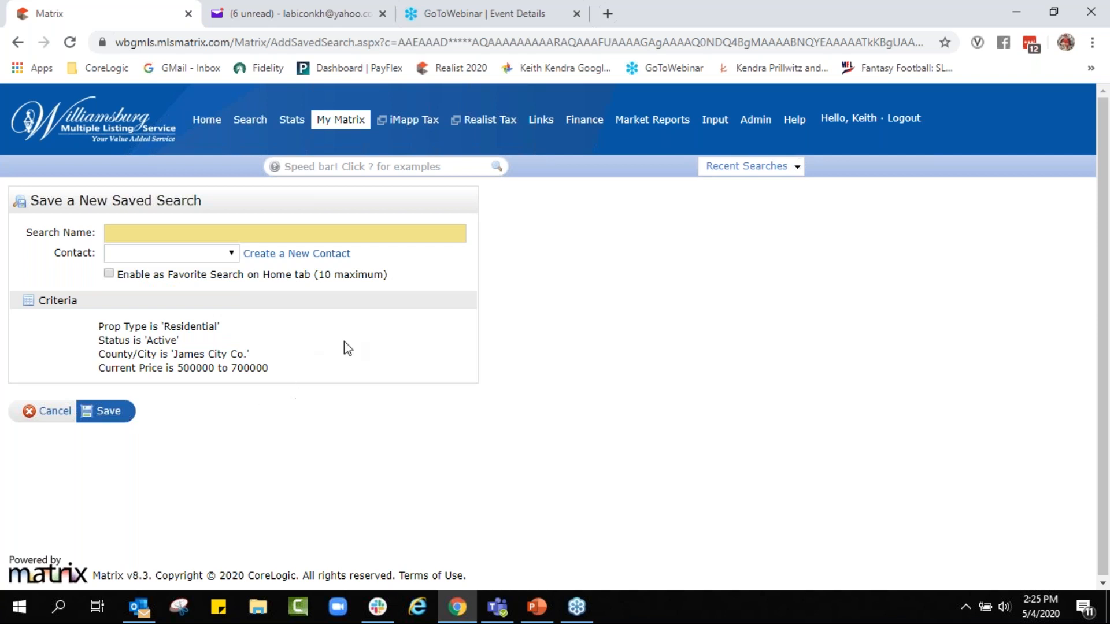
{"action": "mouse_move", "coordinate": [367, 134]}
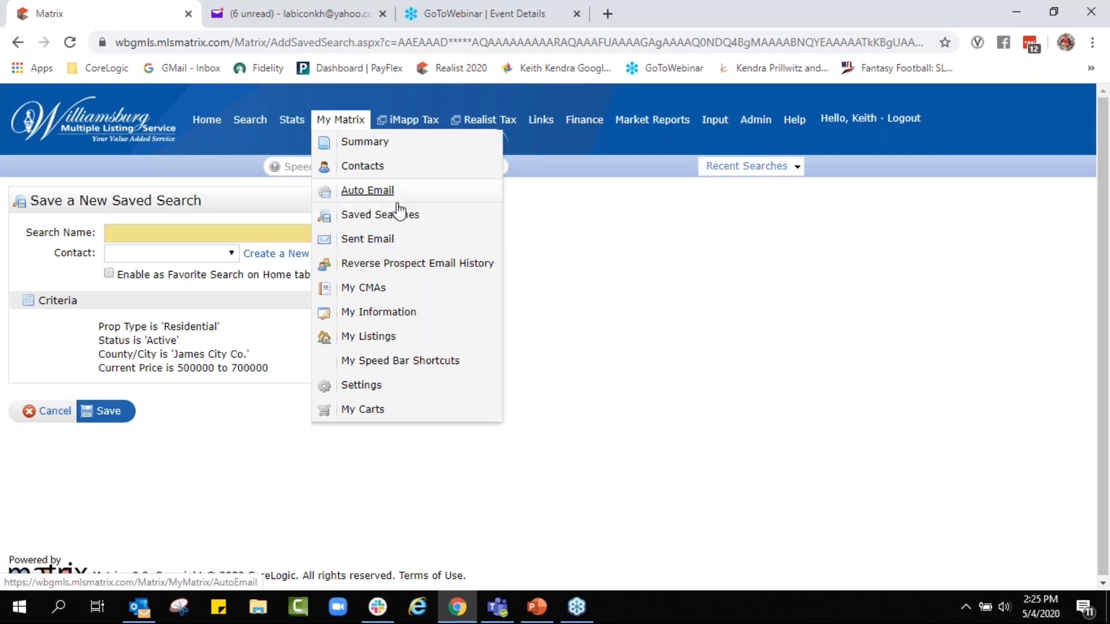
{"action": "left_click", "coordinate": [49, 414]}
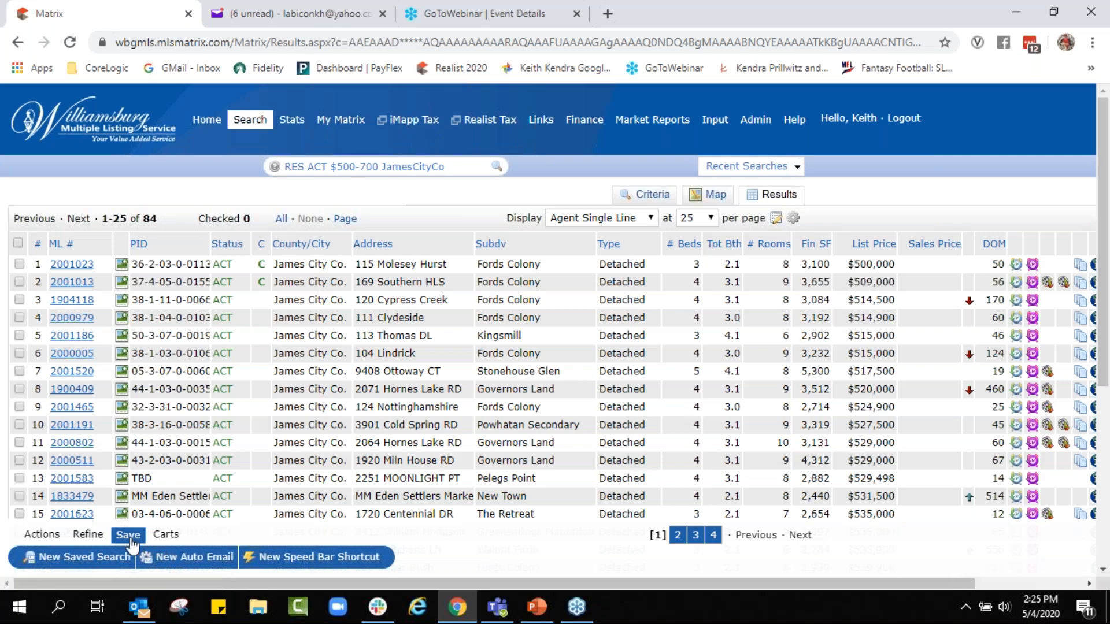
Step: Start a New Auto Email from the $500–700K search, addressed to the client contact
{"action": "left_click", "coordinate": [180, 559]}
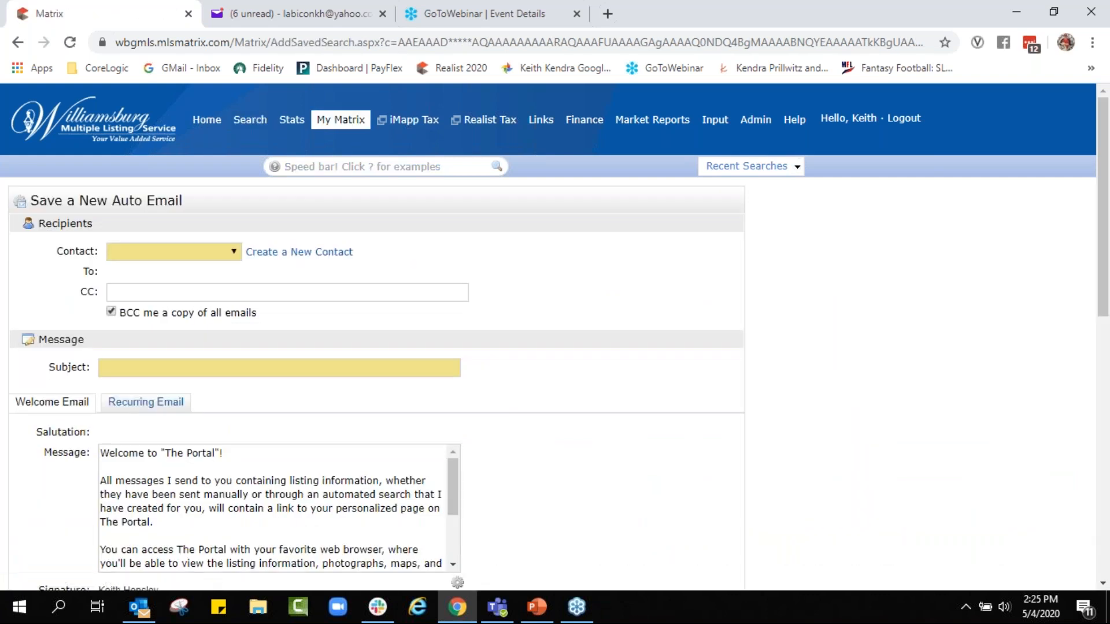
{"action": "left_click", "coordinate": [145, 252]}
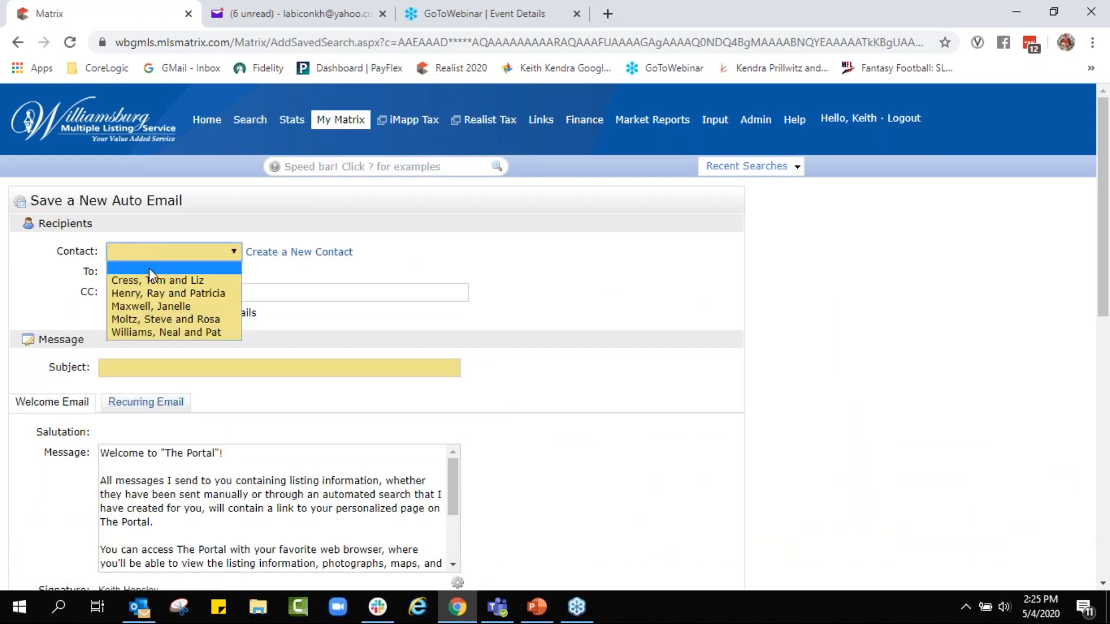
{"action": "left_click", "coordinate": [148, 305]}
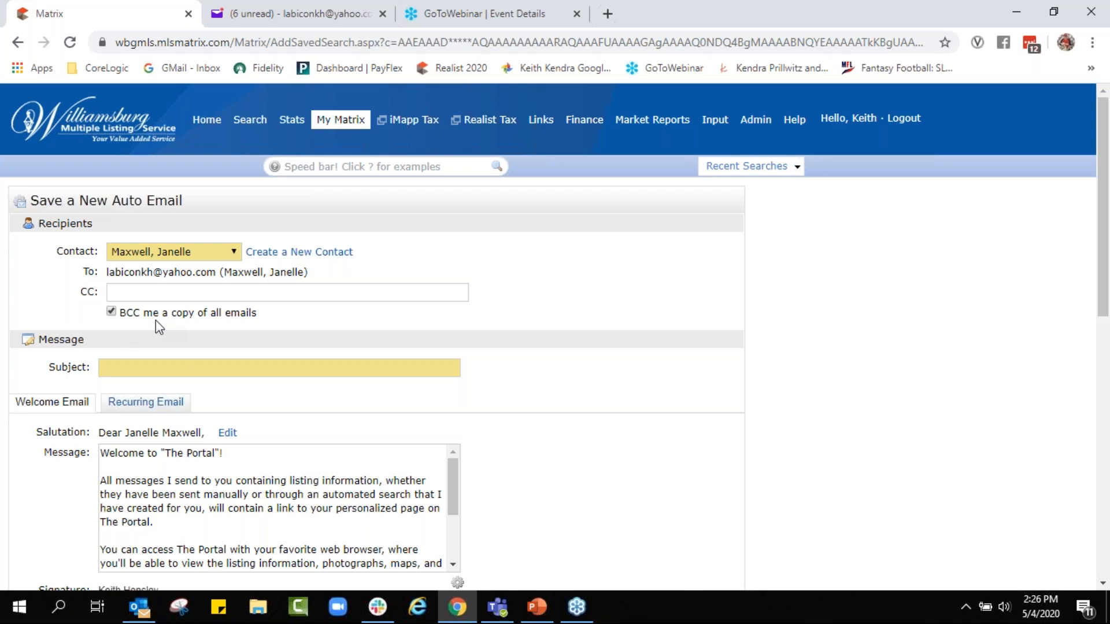
{"action": "left_click", "coordinate": [124, 367]}
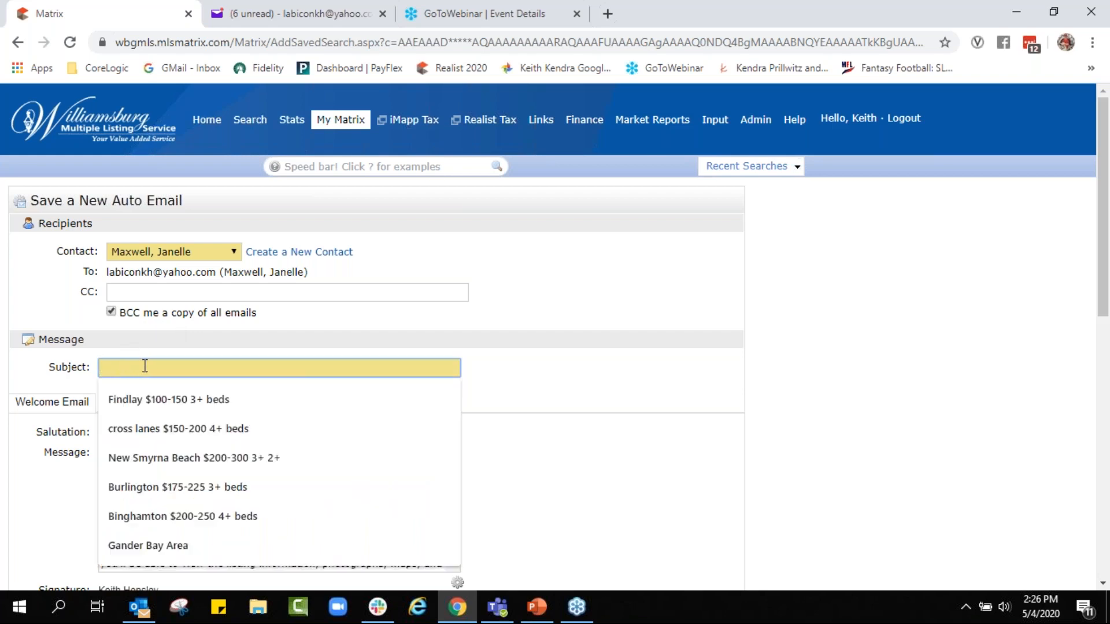
{"action": "left_click", "coordinate": [542, 379]}
{"action": "scroll", "coordinate": [542, 379], "scroll_direction": "down", "scroll_amount": 9}
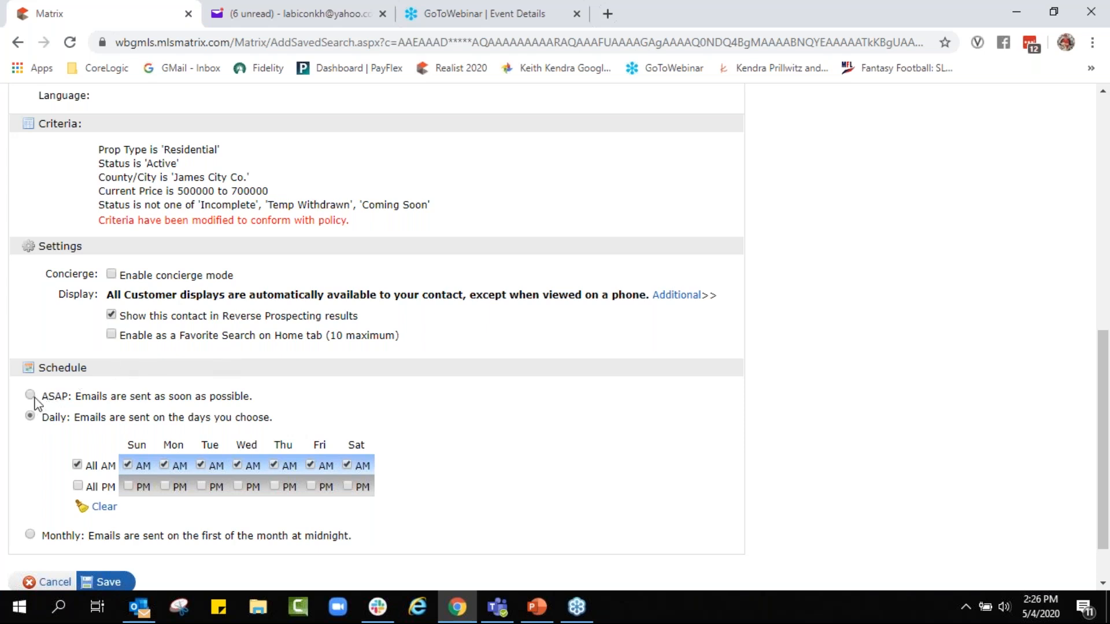
Step: Schedule afternoon sends every day and enable concierge mode, keeping email alert notifications on
{"action": "left_click", "coordinate": [78, 485]}
{"action": "scroll", "coordinate": [408, 355], "scroll_direction": "up", "scroll_amount": 10}
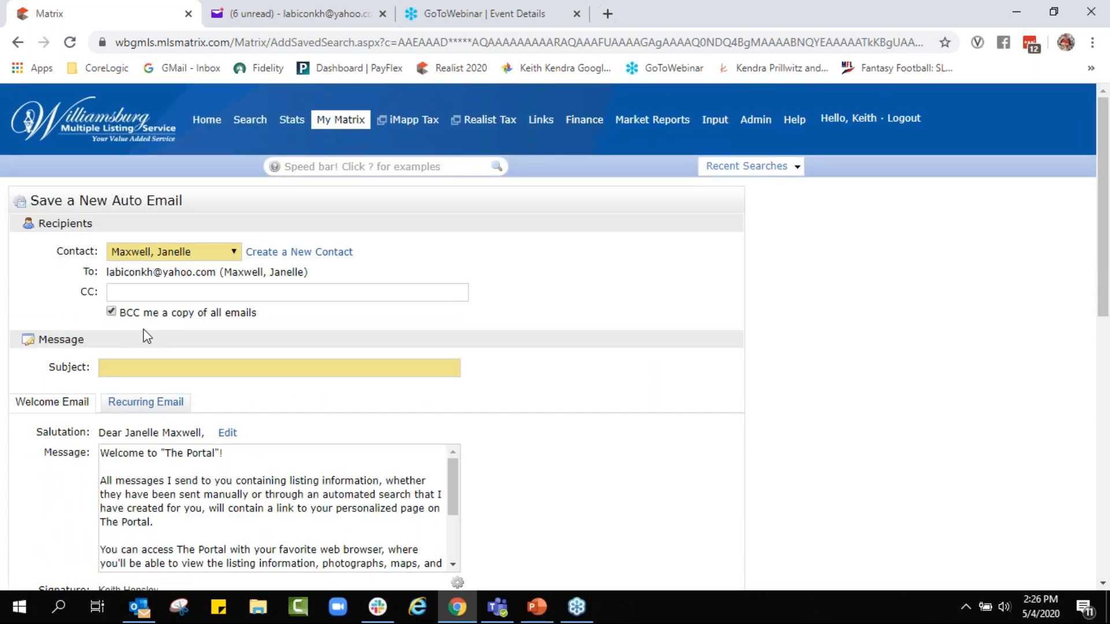
{"action": "scroll", "coordinate": [616, 394], "scroll_direction": "down", "scroll_amount": 7}
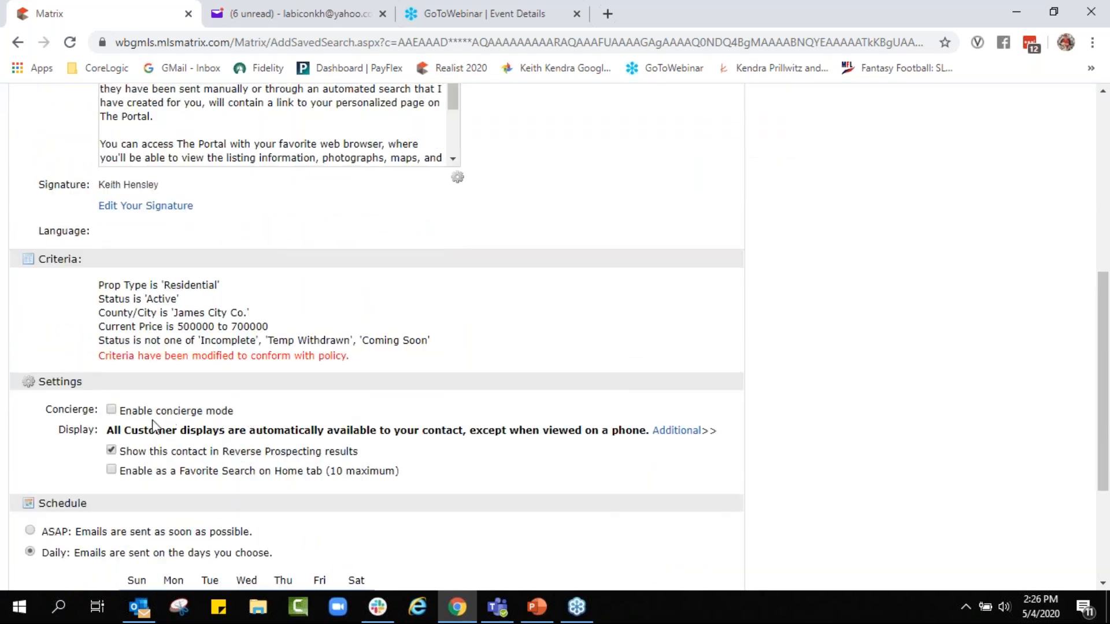
{"action": "left_click_drag", "start_coordinate": [132, 424], "coordinate": [229, 425]}
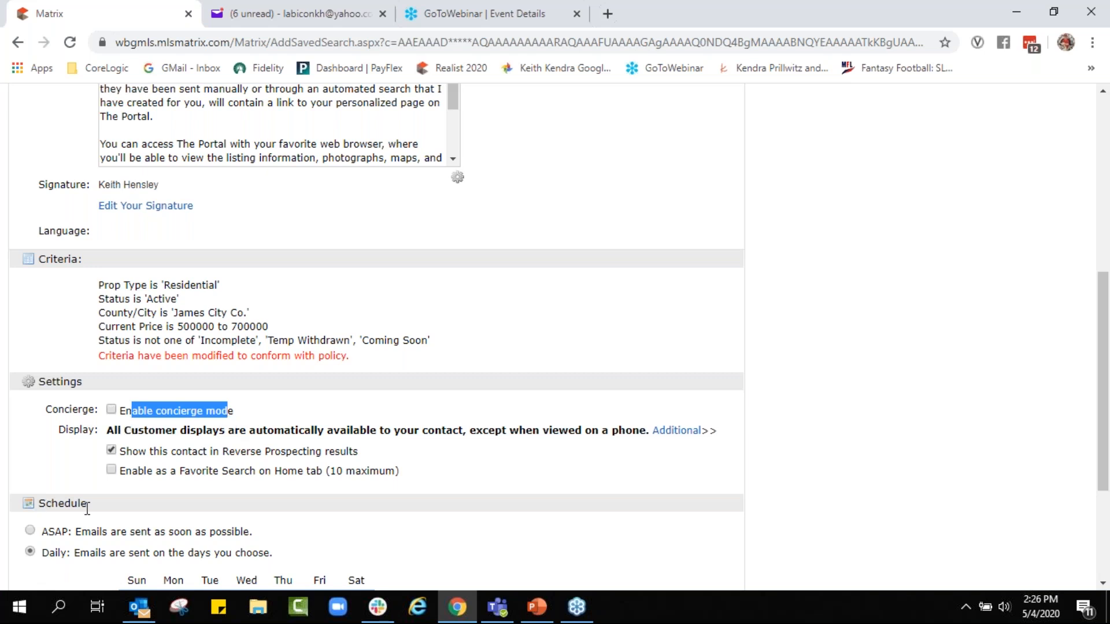
{"action": "left_click", "coordinate": [111, 410]}
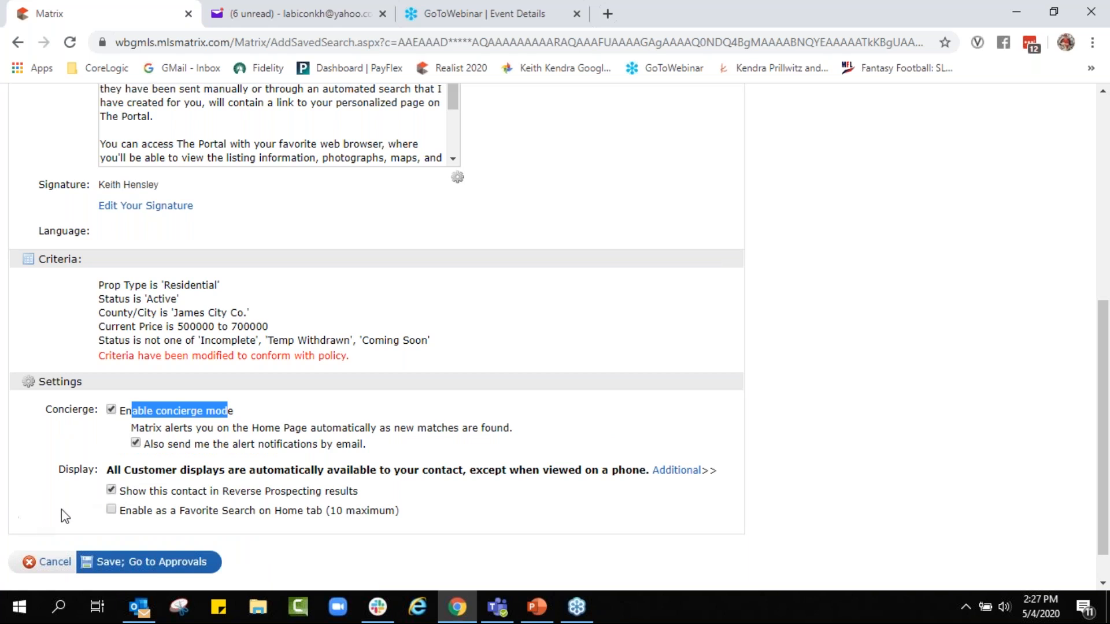
{"action": "left_click", "coordinate": [114, 409]}
{"action": "left_click", "coordinate": [112, 410]}
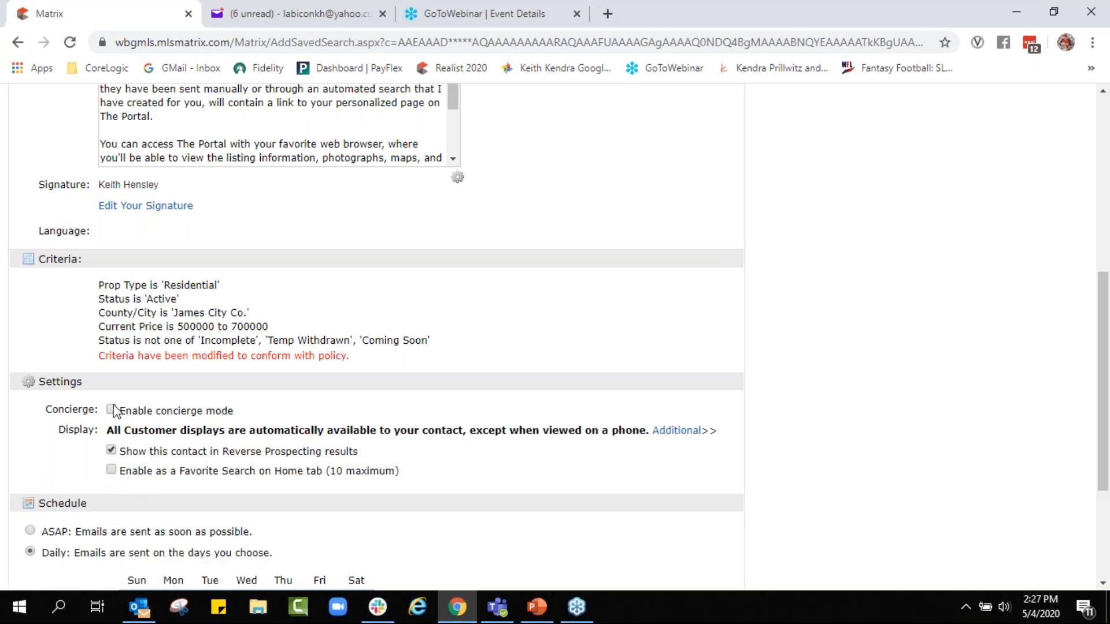
{"action": "left_click", "coordinate": [112, 409]}
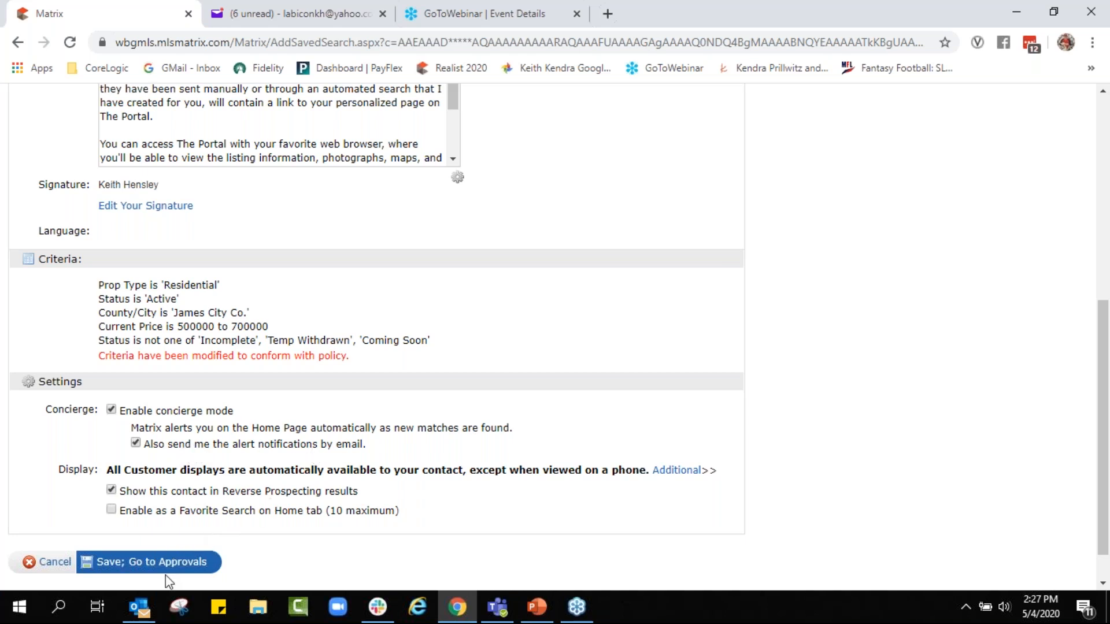
Step: Fill the required subject with the client's first name plus 'Search' and save to open approvals
{"action": "left_click", "coordinate": [142, 567]}
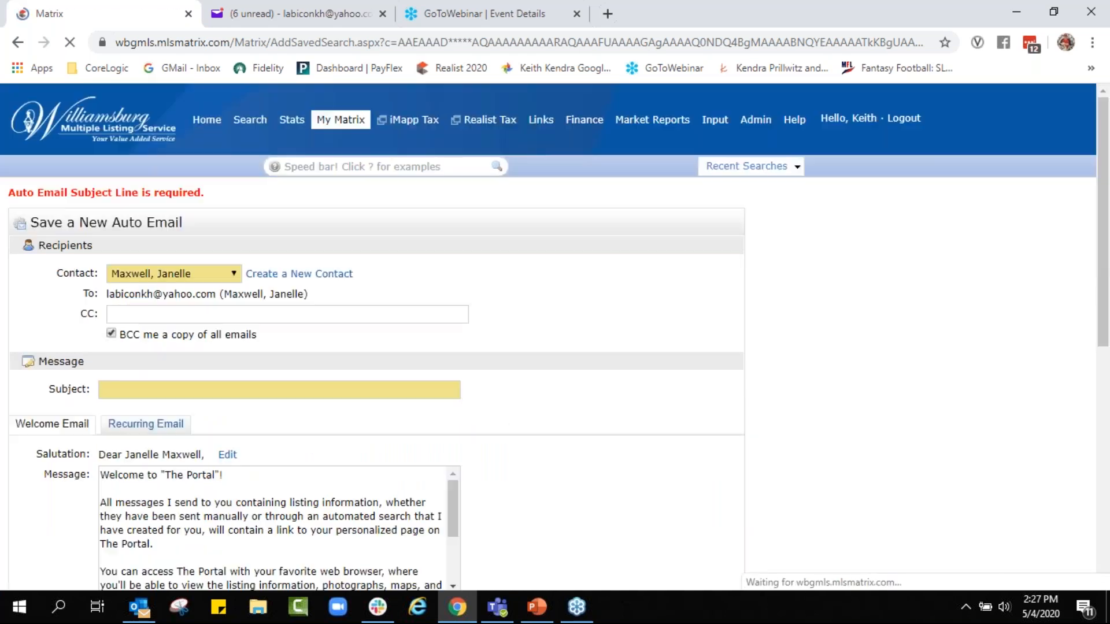
{"action": "left_click", "coordinate": [168, 389]}
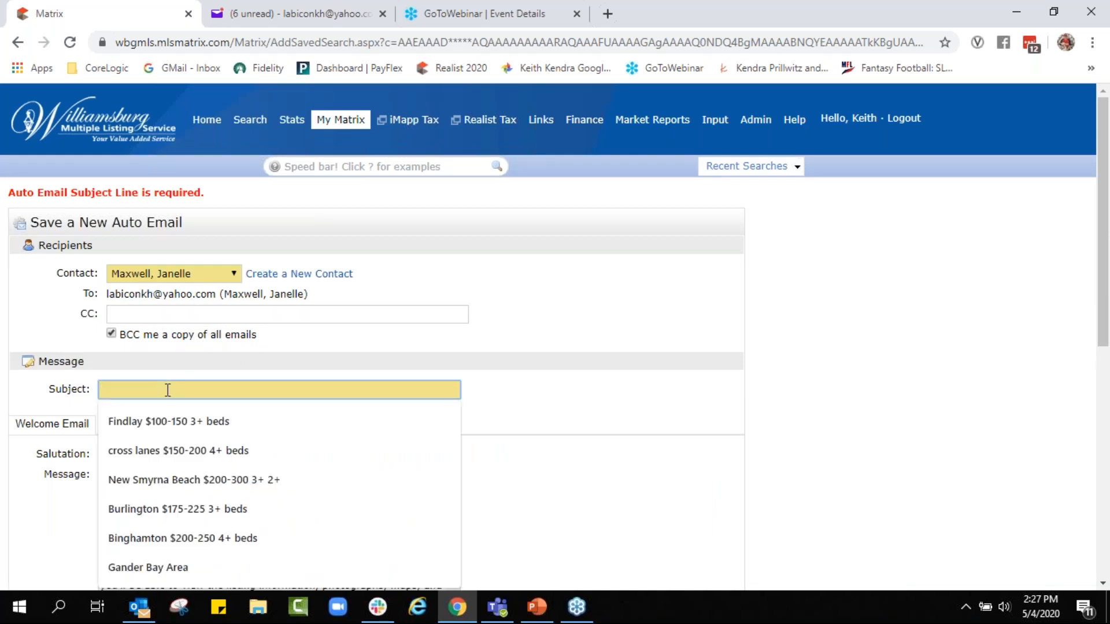
{"action": "type", "text": "Janel"}
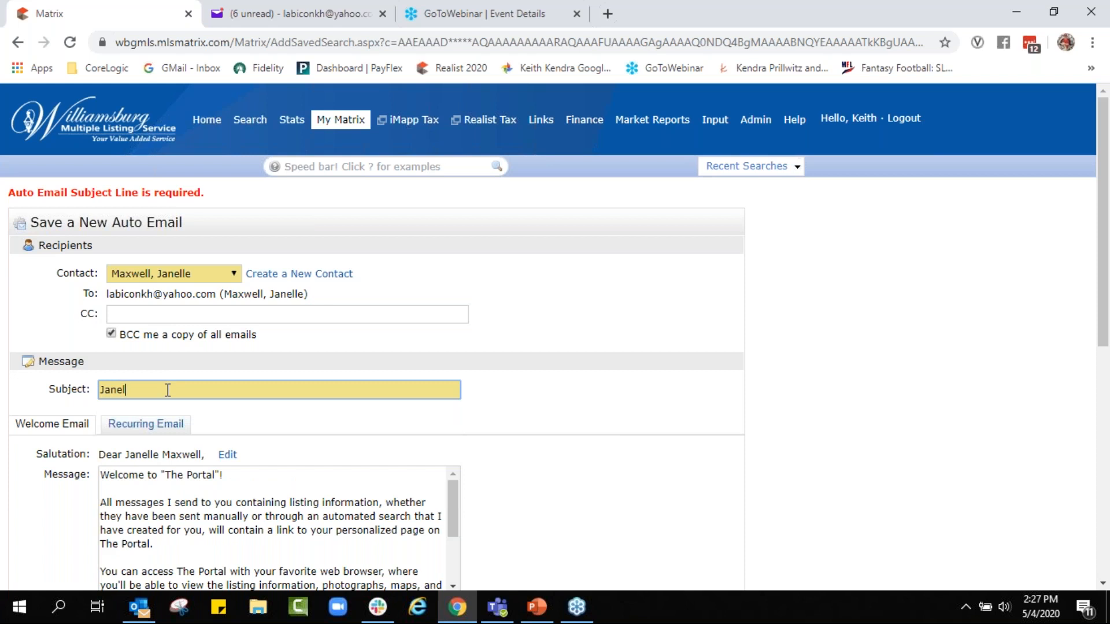
{"action": "type", "text": "le's Search"}
{"action": "scroll", "coordinate": [277, 445], "scroll_direction": "down", "scroll_amount": 8}
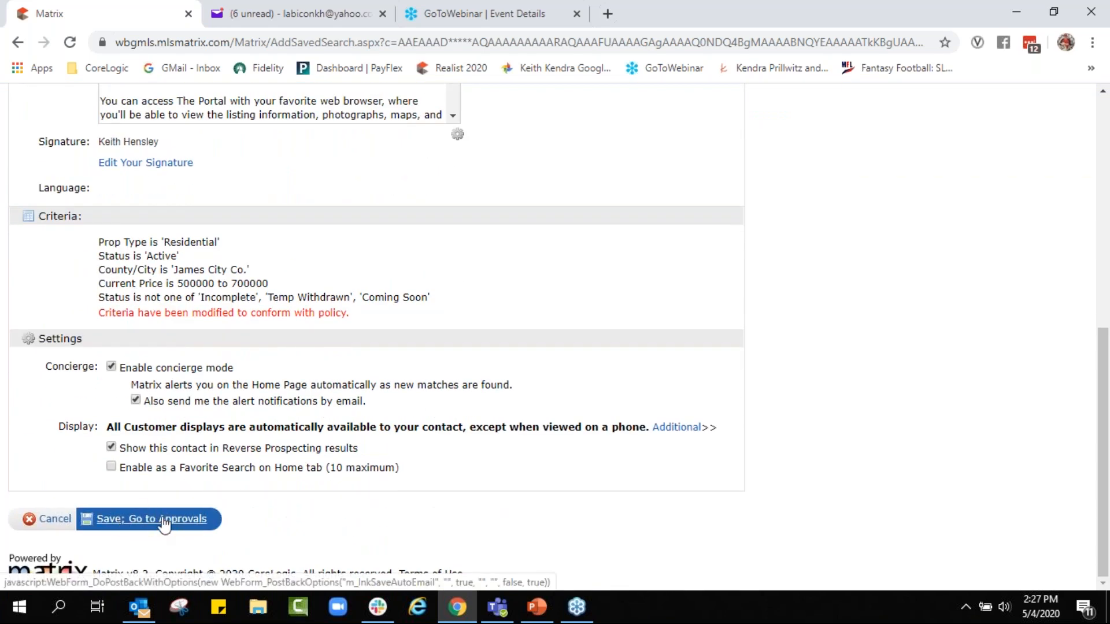
{"action": "left_click", "coordinate": [164, 520]}
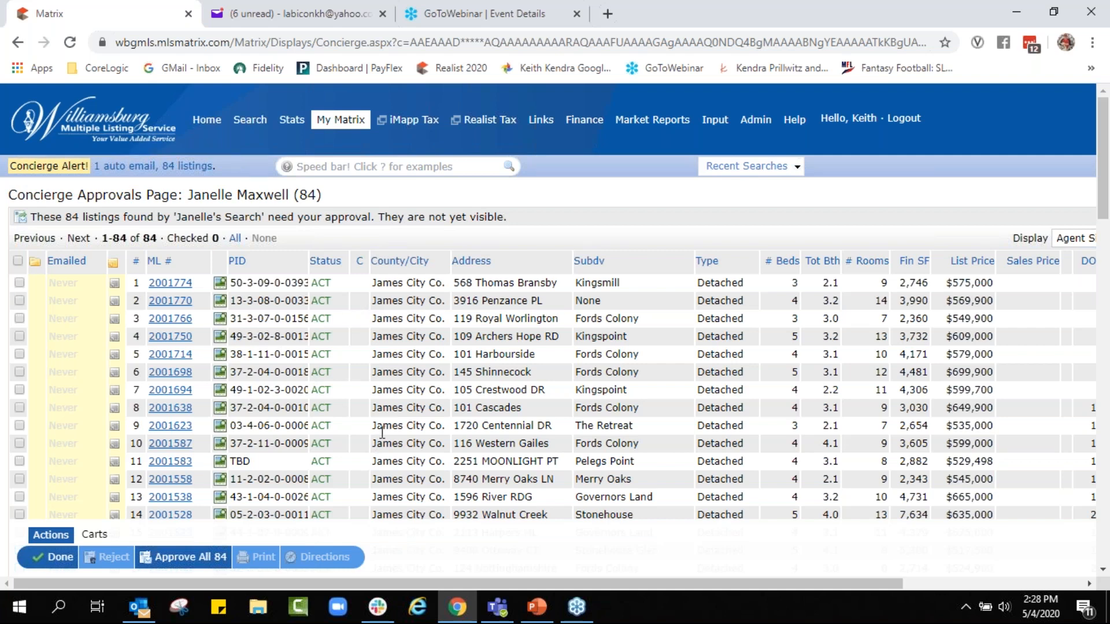
{"action": "left_click", "coordinate": [19, 336]}
{"action": "left_click", "coordinate": [19, 372]}
{"action": "left_click", "coordinate": [19, 408]}
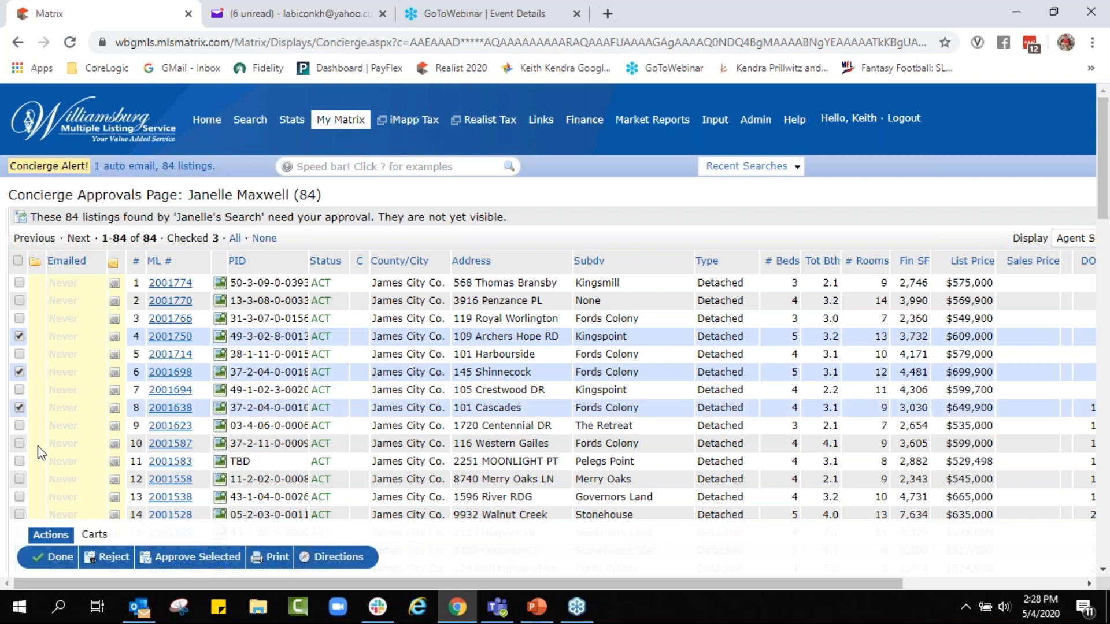
{"action": "left_click", "coordinate": [196, 557]}
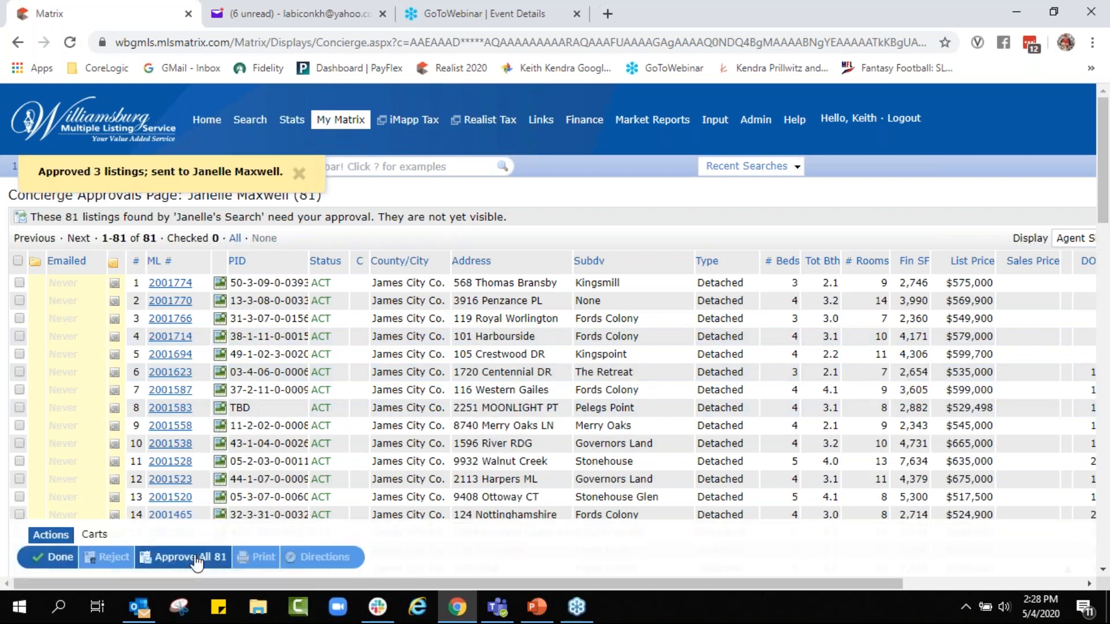
{"action": "left_click", "coordinate": [19, 318]}
{"action": "left_click", "coordinate": [19, 353]}
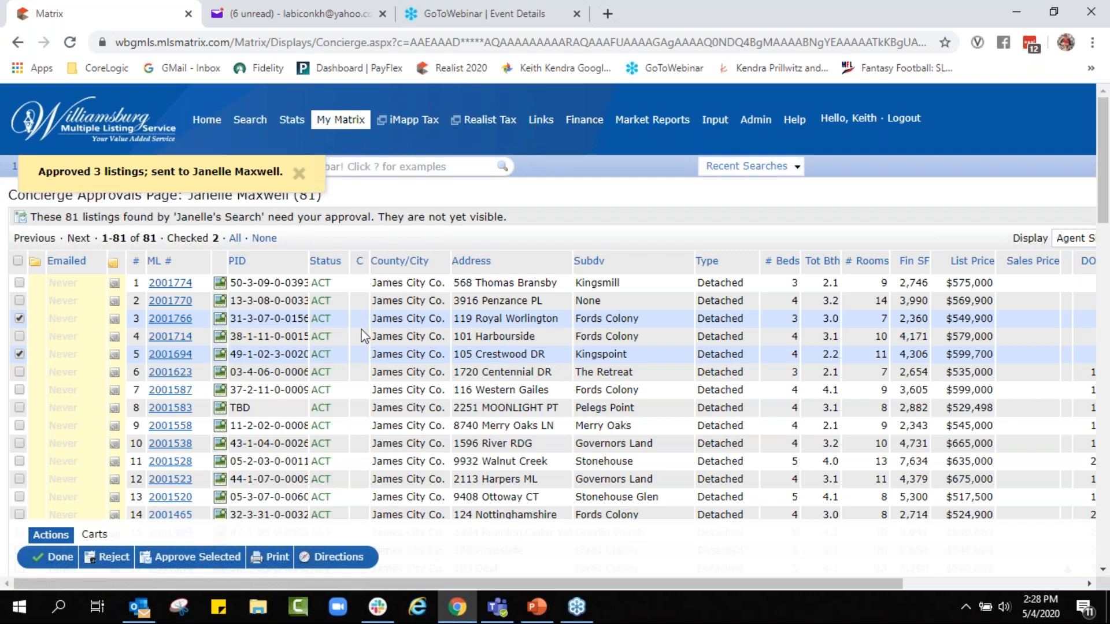
{"action": "left_click", "coordinate": [19, 408]}
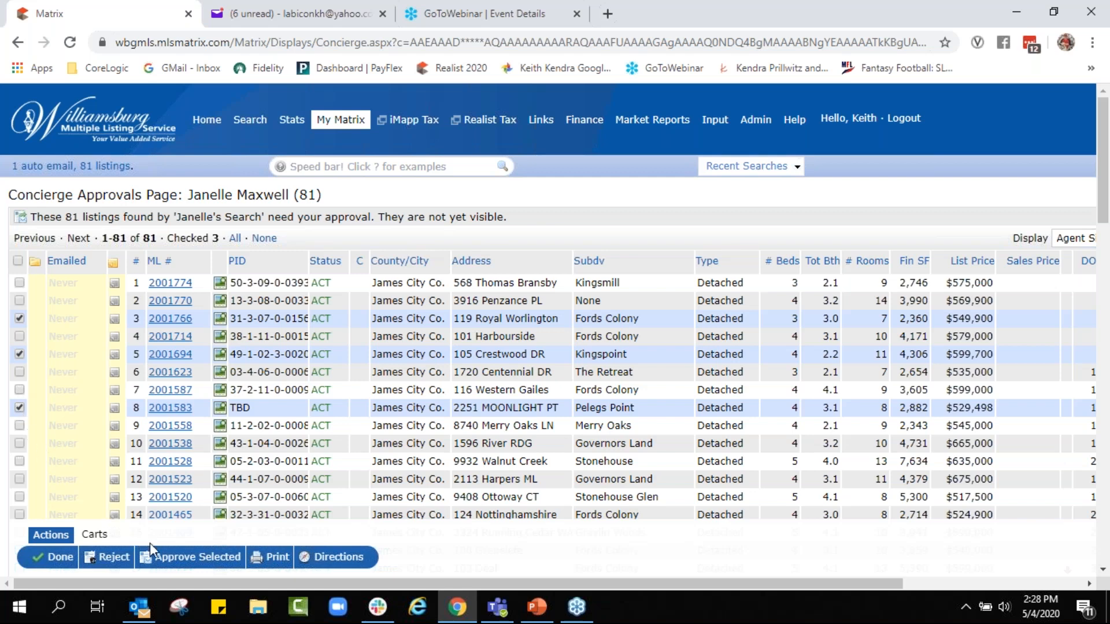
{"action": "left_click", "coordinate": [114, 558]}
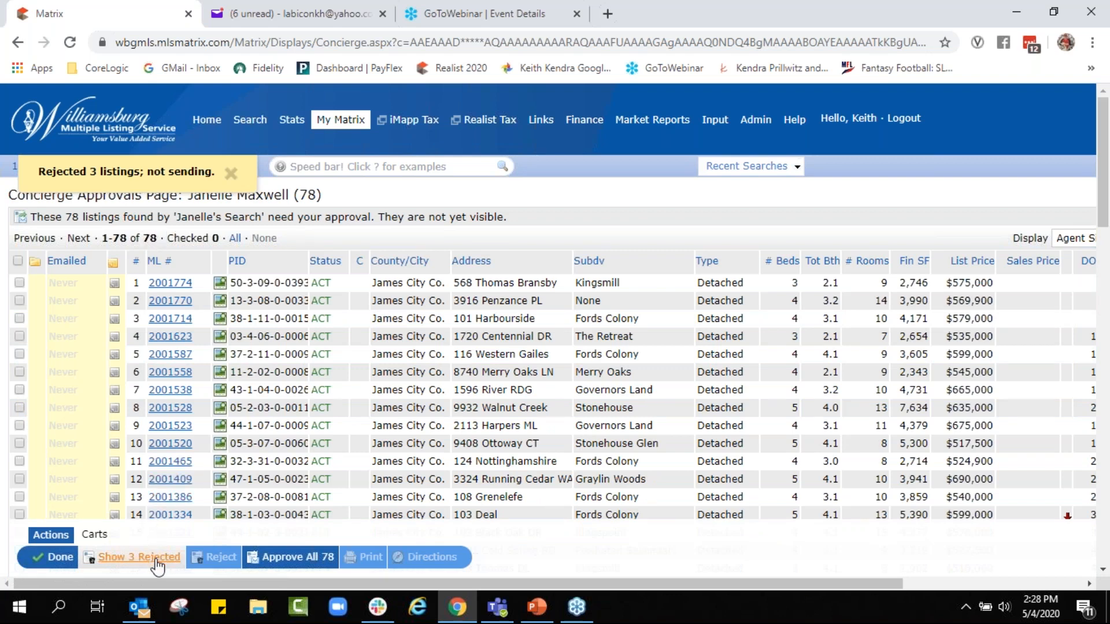
{"action": "left_click", "coordinate": [19, 354]}
{"action": "left_click", "coordinate": [19, 390]}
{"action": "left_click", "coordinate": [19, 426]}
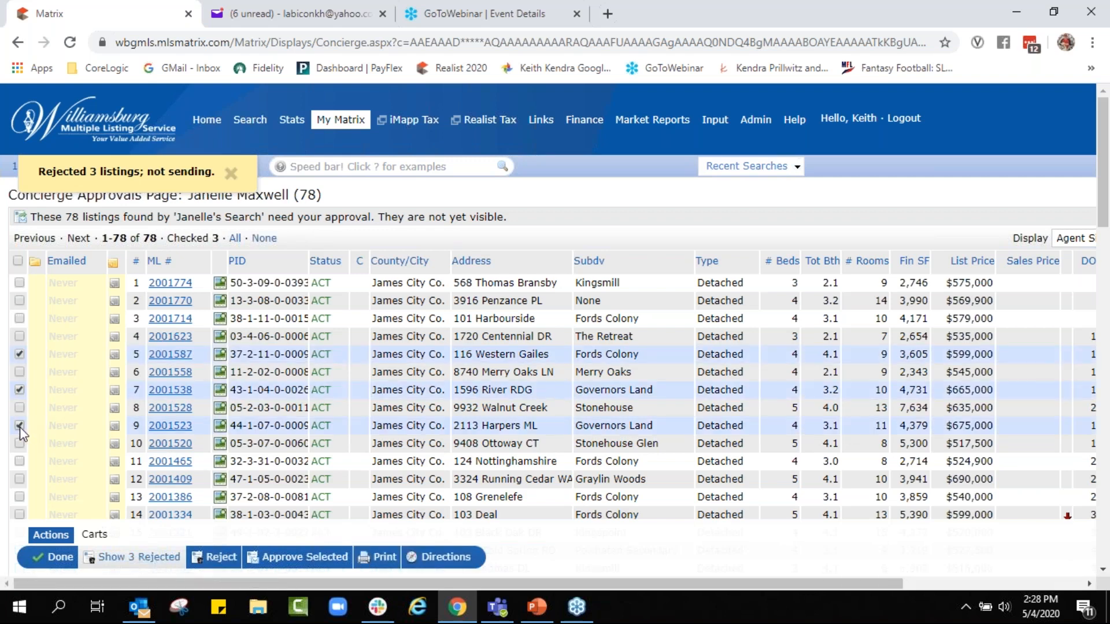
{"action": "left_click", "coordinate": [221, 555]}
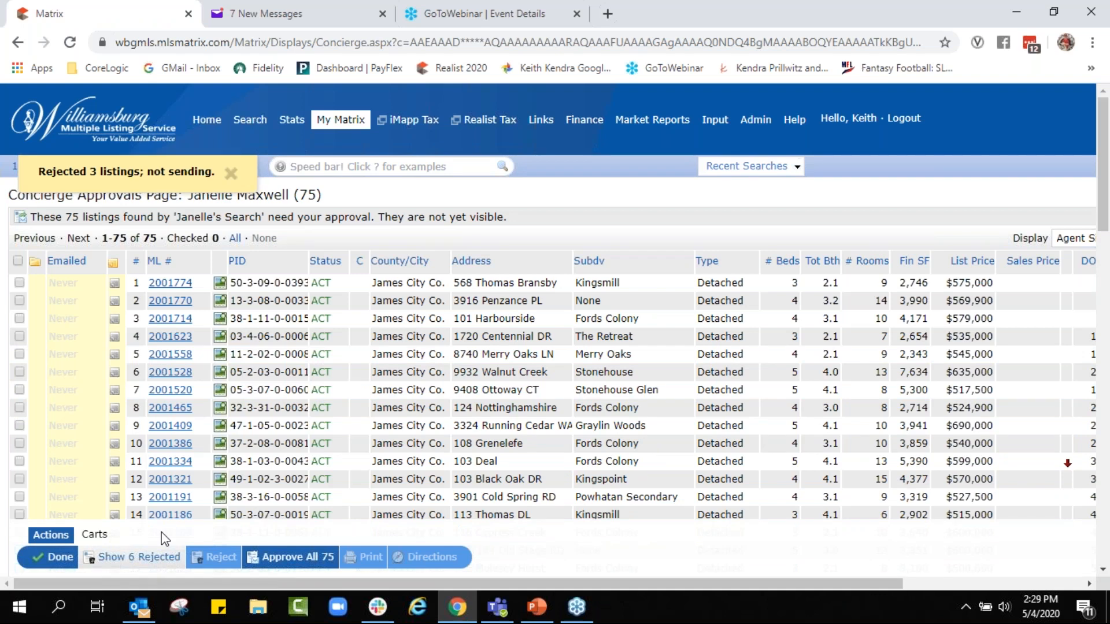
Step: Review the 6 rejected listings, then return to the home dashboard
{"action": "left_click", "coordinate": [153, 558]}
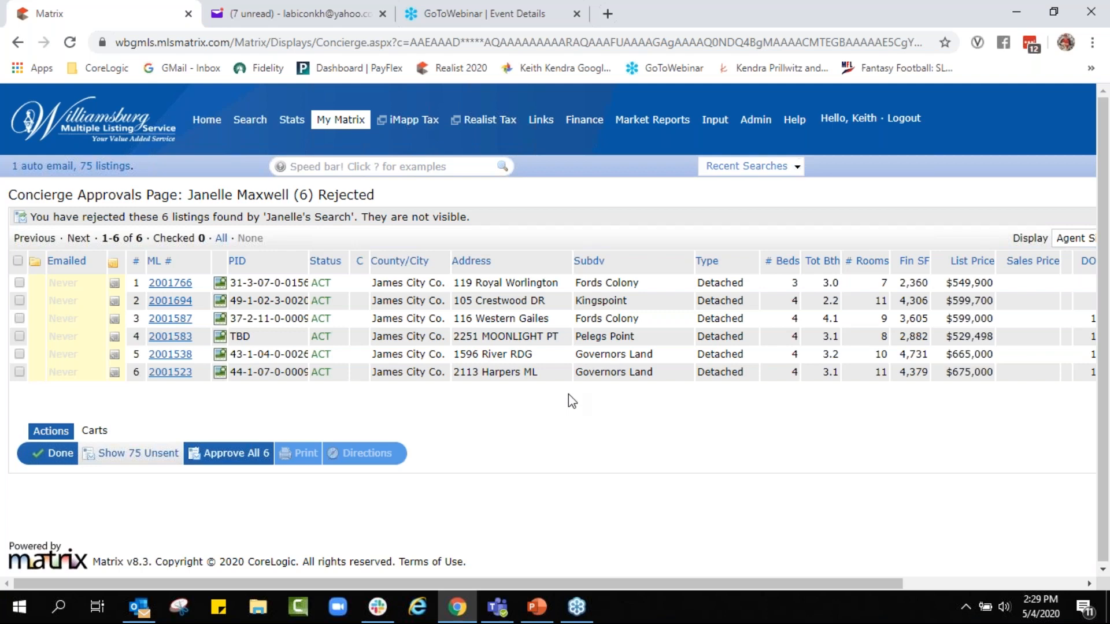
{"action": "left_click", "coordinate": [207, 123]}
{"action": "left_click_drag", "start_coordinate": [635, 209], "coordinate": [602, 211]}
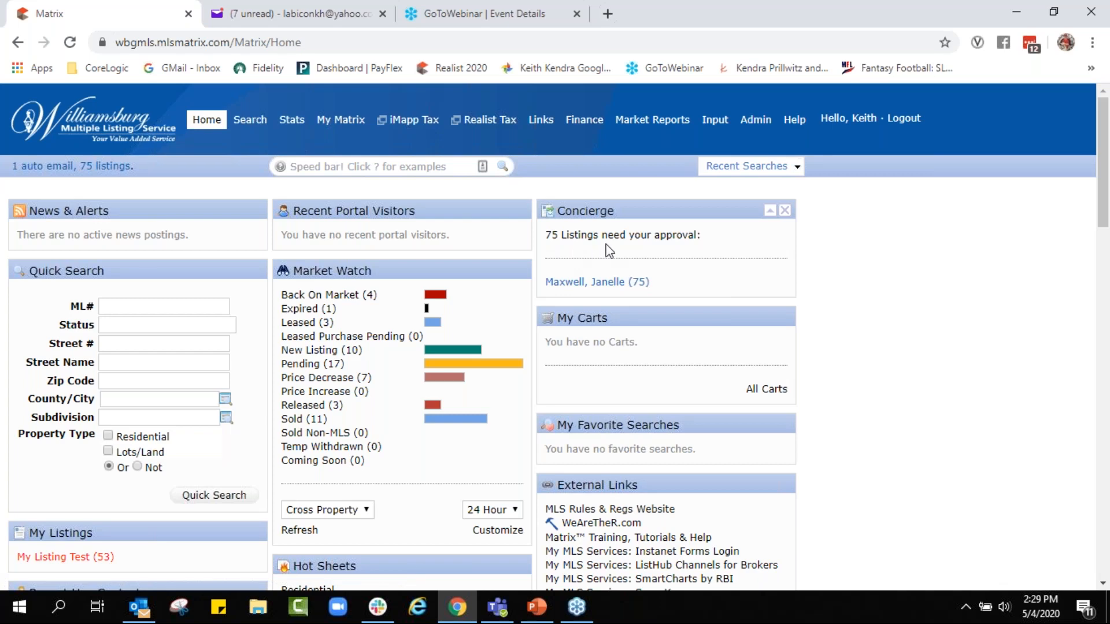
{"action": "left_click", "coordinate": [626, 284]}
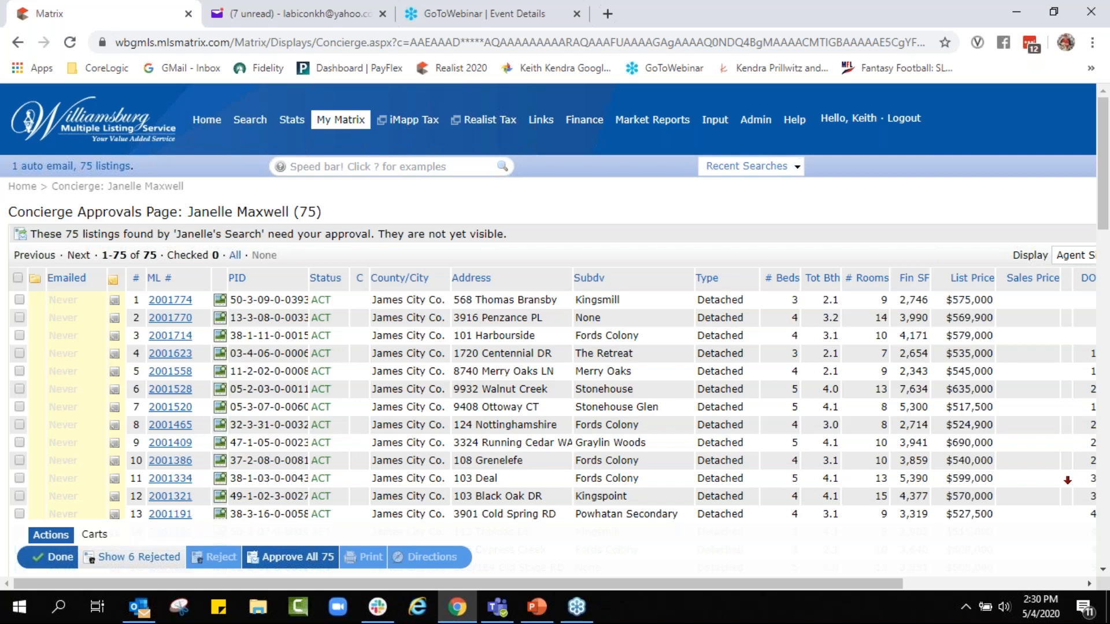
{"action": "left_click", "coordinate": [206, 119]}
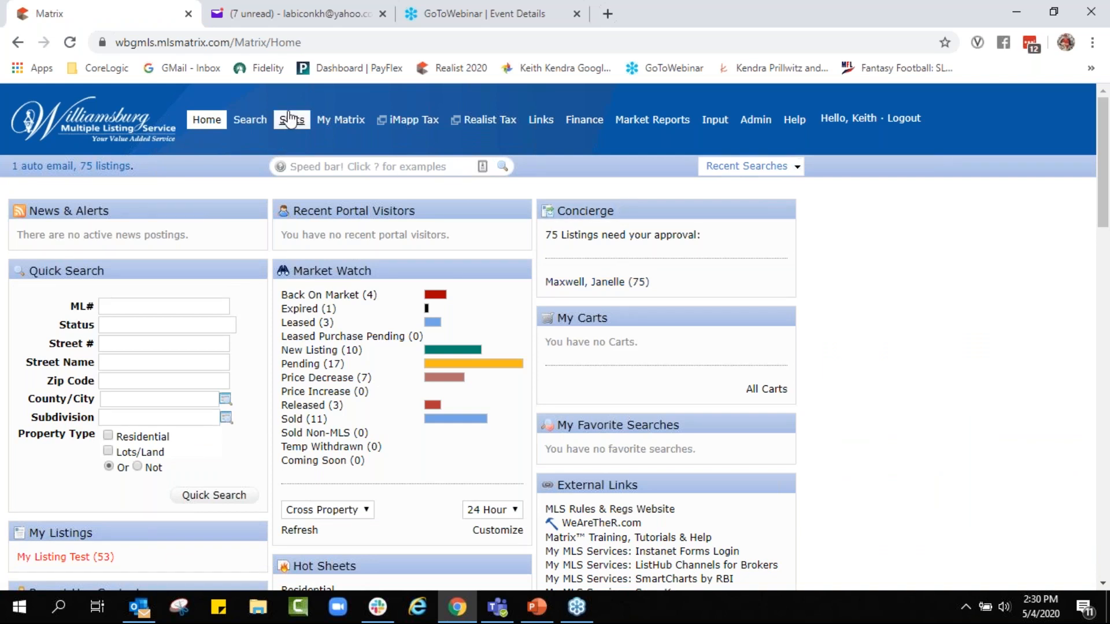
{"action": "mouse_move", "coordinate": [340, 120]}
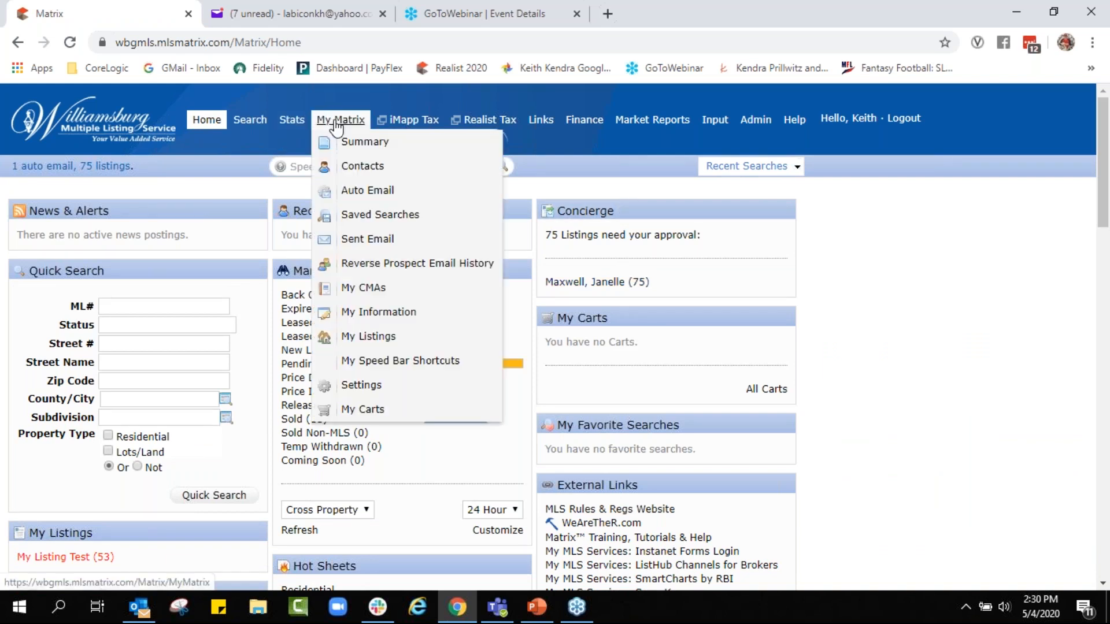
Step: Expand the saved Williamsburg Search, view its results, then go to the Auto Email list
{"action": "left_click", "coordinate": [365, 216]}
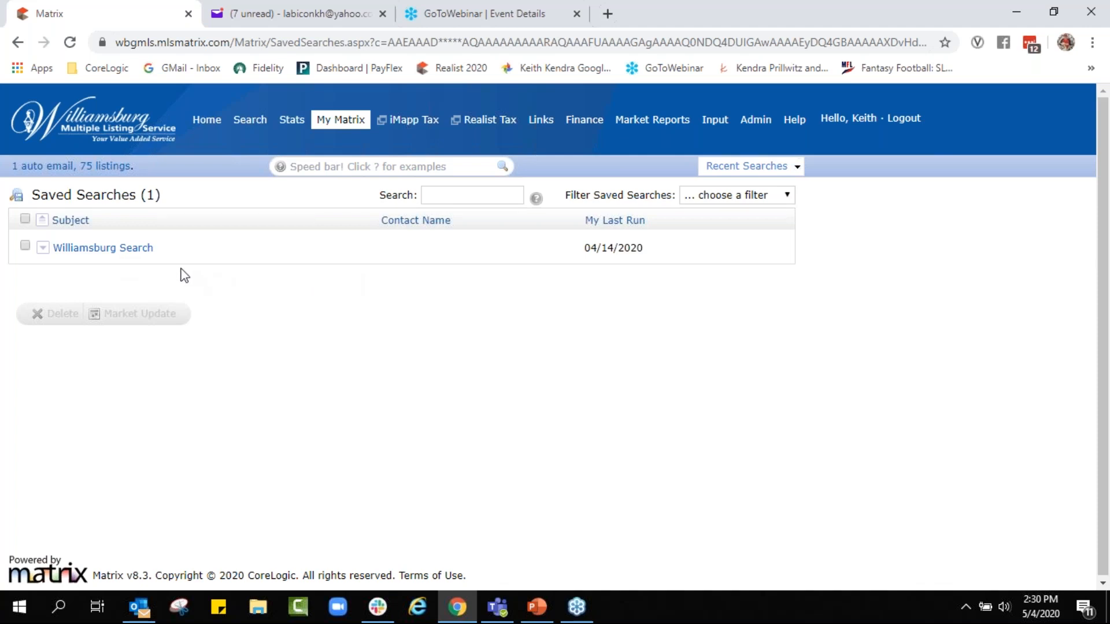
{"action": "left_click", "coordinate": [133, 249]}
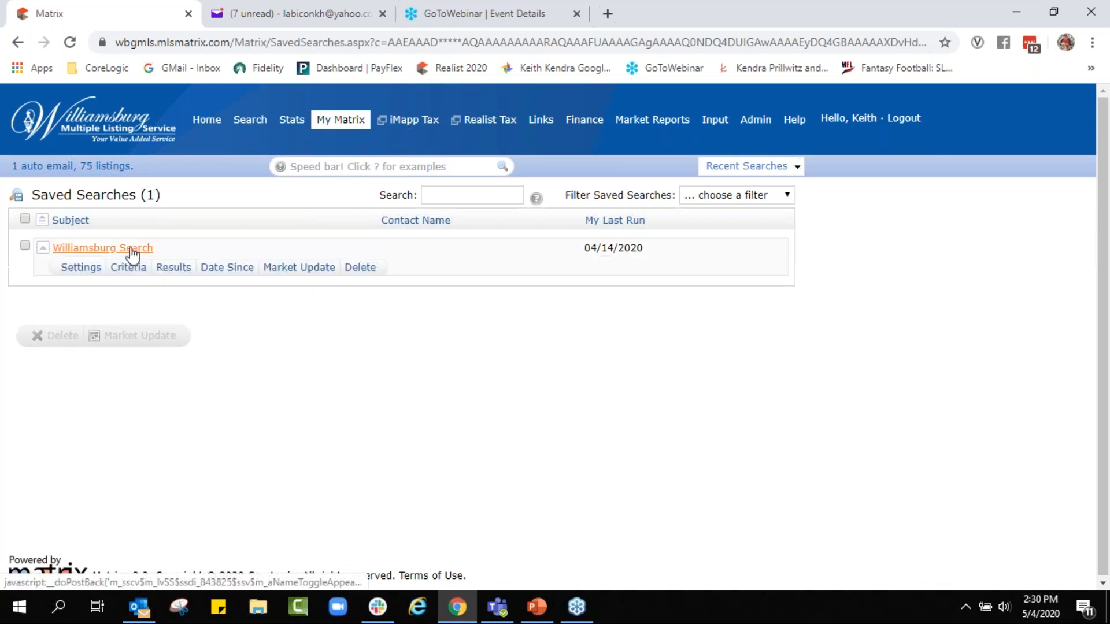
{"action": "left_click", "coordinate": [192, 268]}
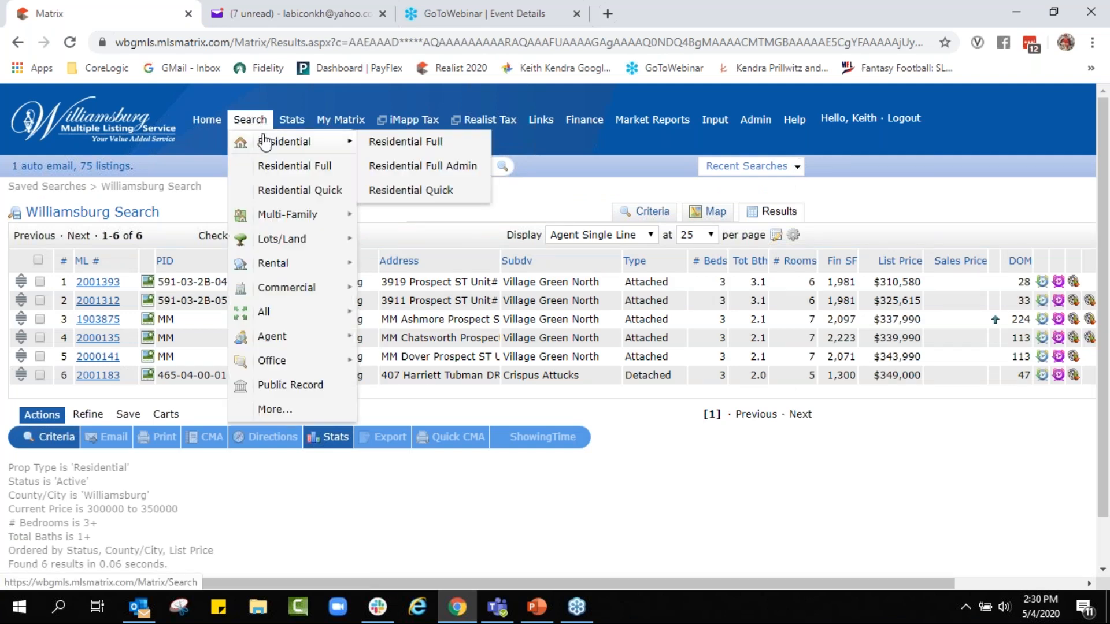
{"action": "mouse_move", "coordinate": [327, 128]}
{"action": "left_click", "coordinate": [371, 191]}
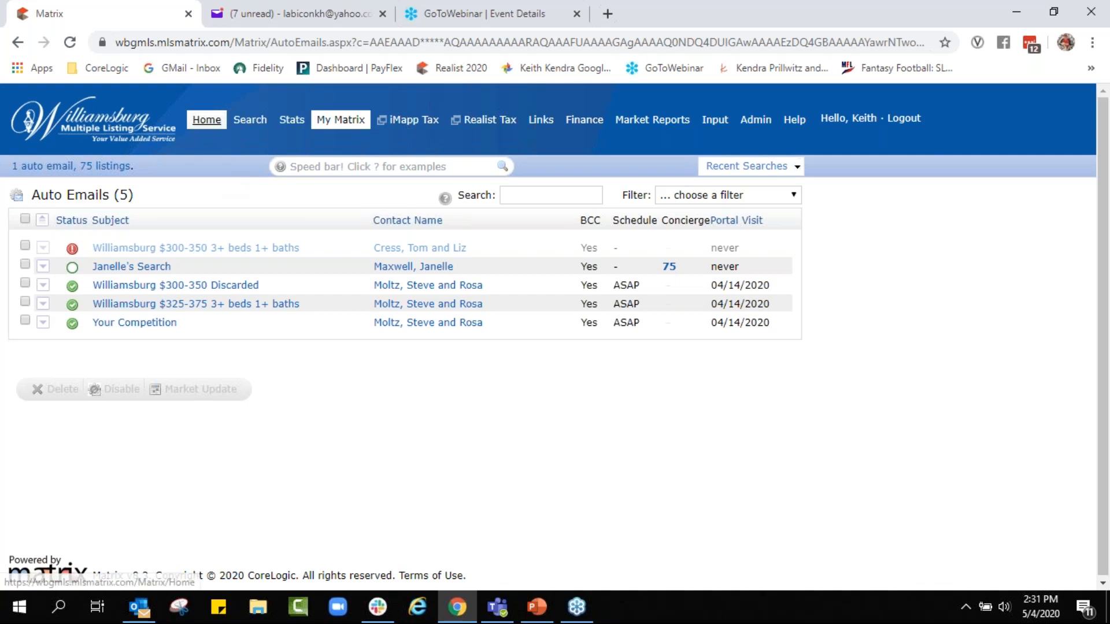
Step: Go Home, view the Contacts list under My Matrix, then return Home
{"action": "left_click", "coordinate": [206, 119]}
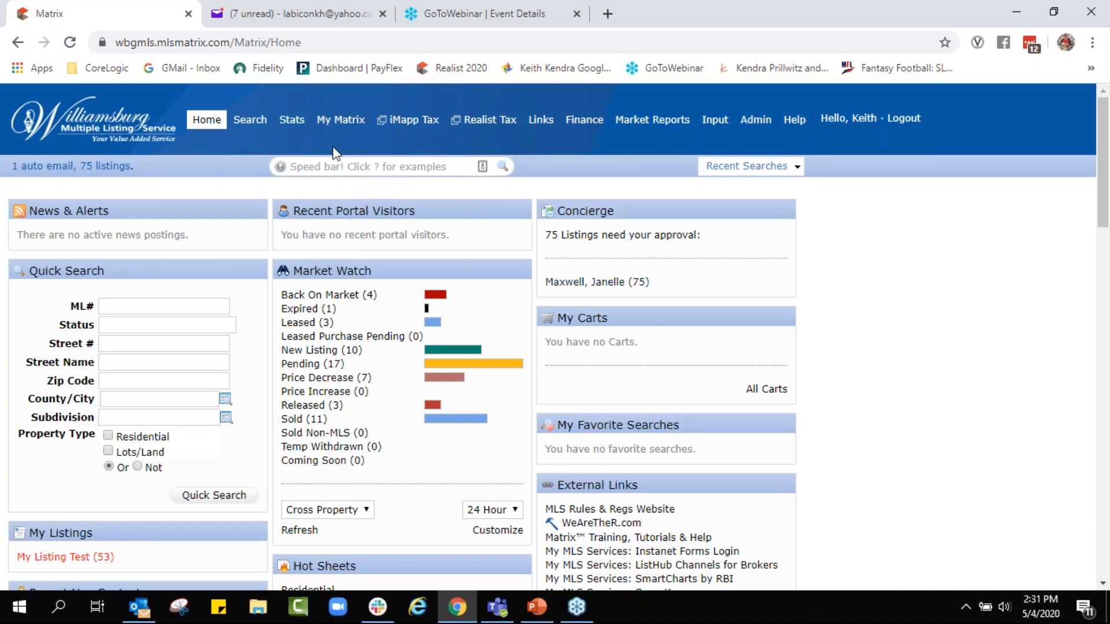
{"action": "mouse_move", "coordinate": [340, 123]}
{"action": "left_click", "coordinate": [358, 167]}
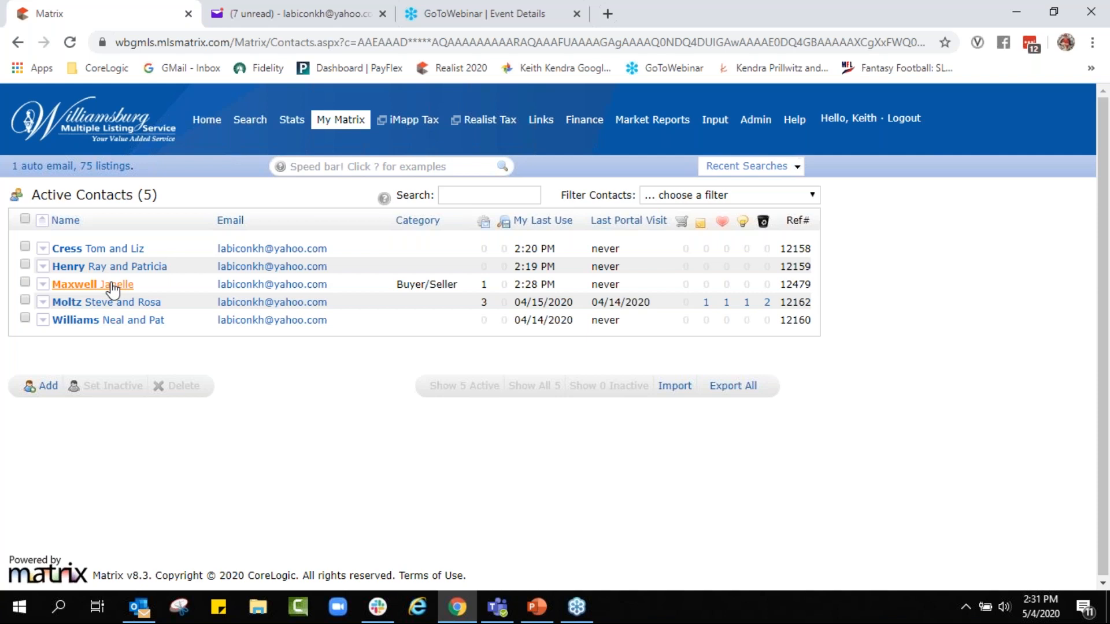
{"action": "left_click", "coordinate": [208, 121]}
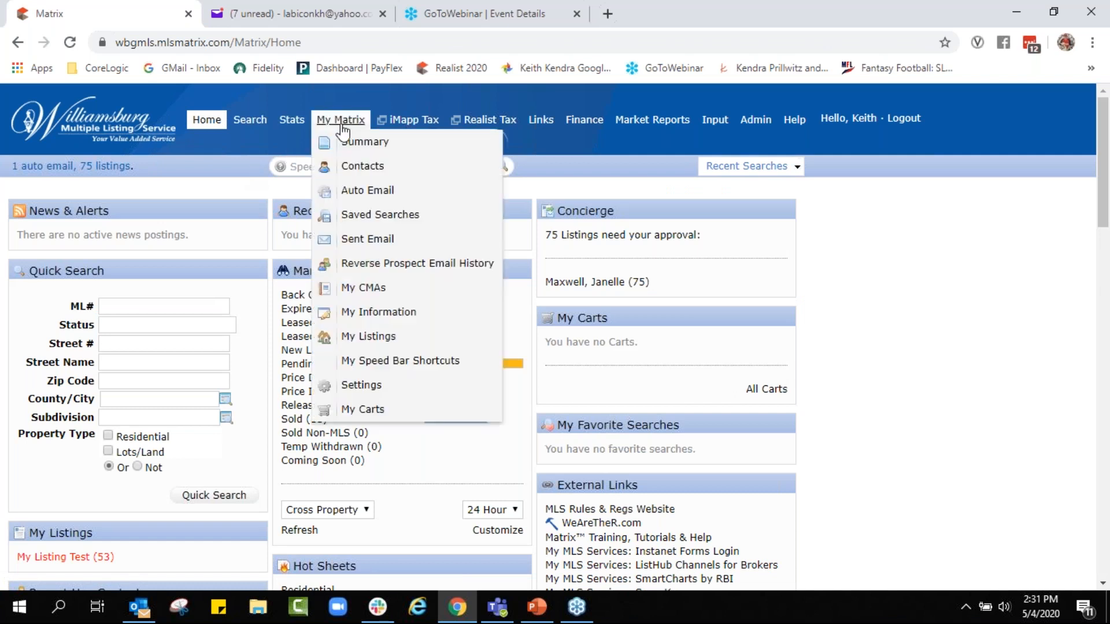
{"action": "mouse_move", "coordinate": [253, 126]}
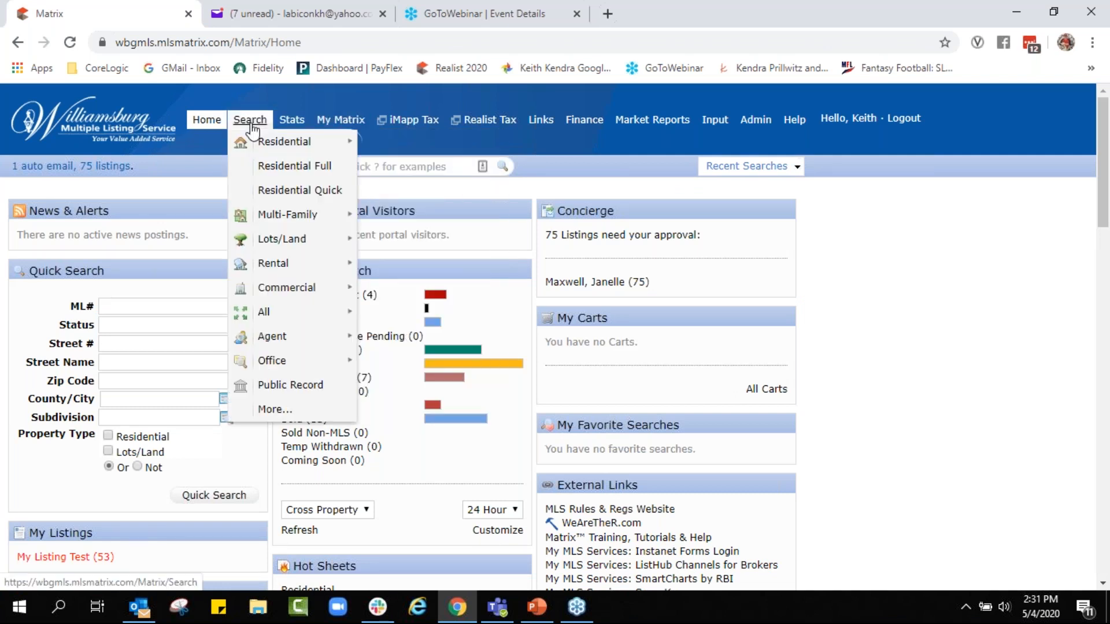
Step: Start a Residential Full search limited to Fee Simple, Detached homes in Williamsburg
{"action": "mouse_move", "coordinate": [271, 142]}
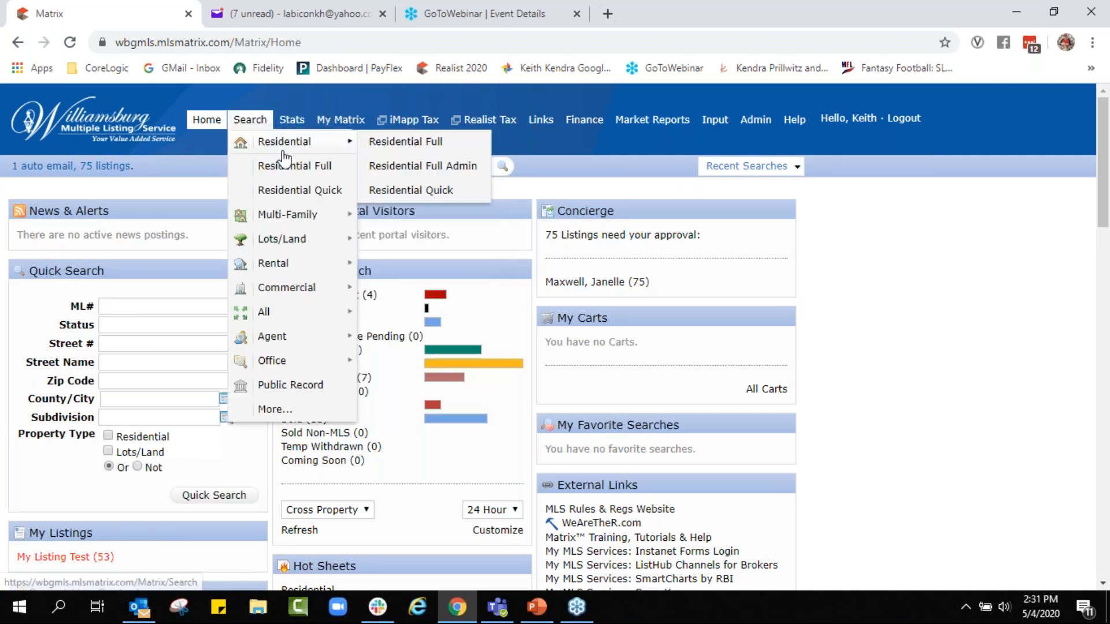
{"action": "left_click", "coordinate": [391, 148]}
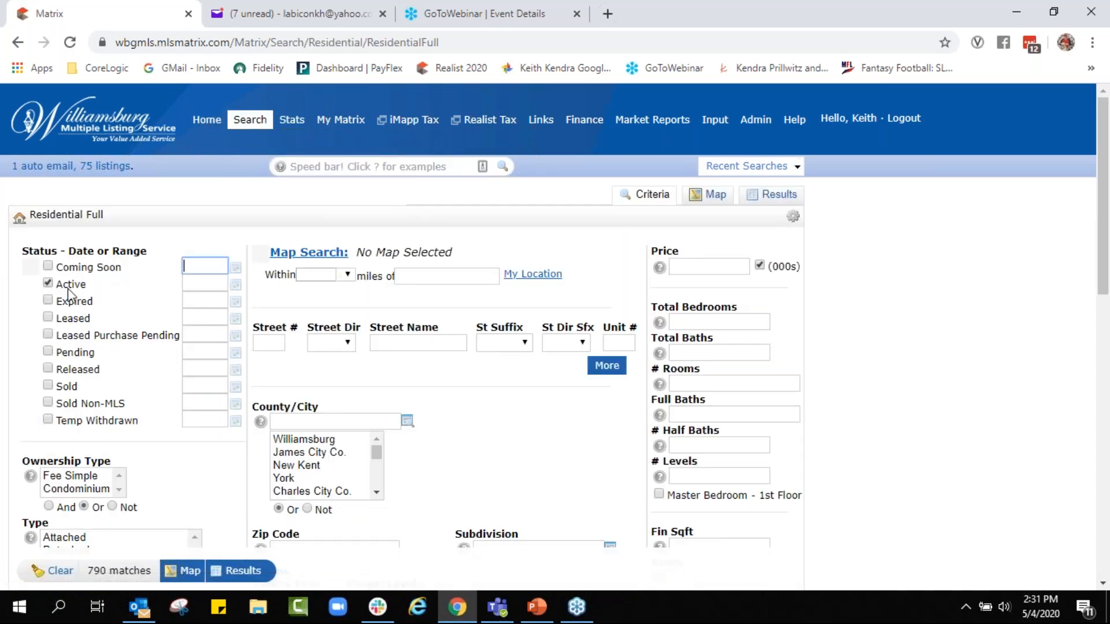
{"action": "scroll", "coordinate": [231, 508], "scroll_direction": "down", "scroll_amount": 5}
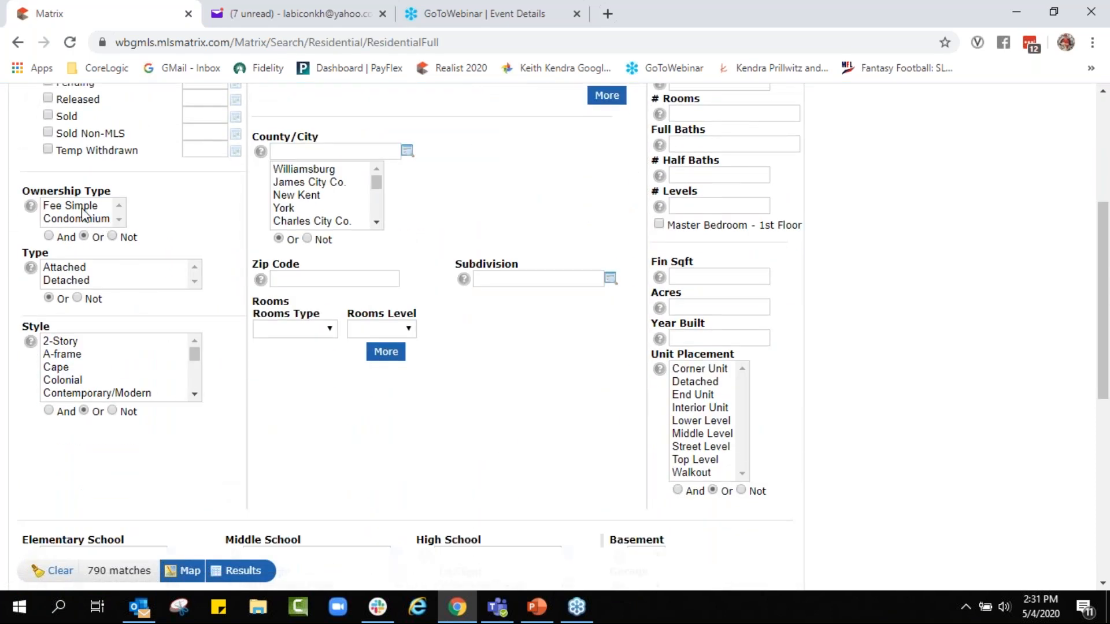
{"action": "left_click", "coordinate": [82, 207]}
{"action": "left_click", "coordinate": [77, 282]}
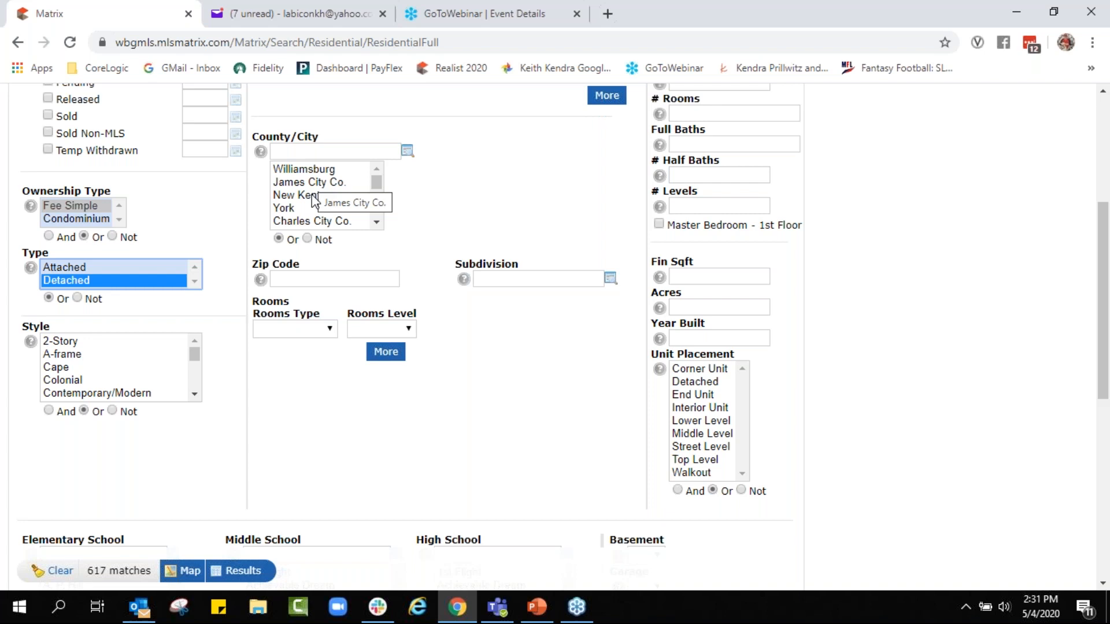
{"action": "left_click", "coordinate": [314, 169]}
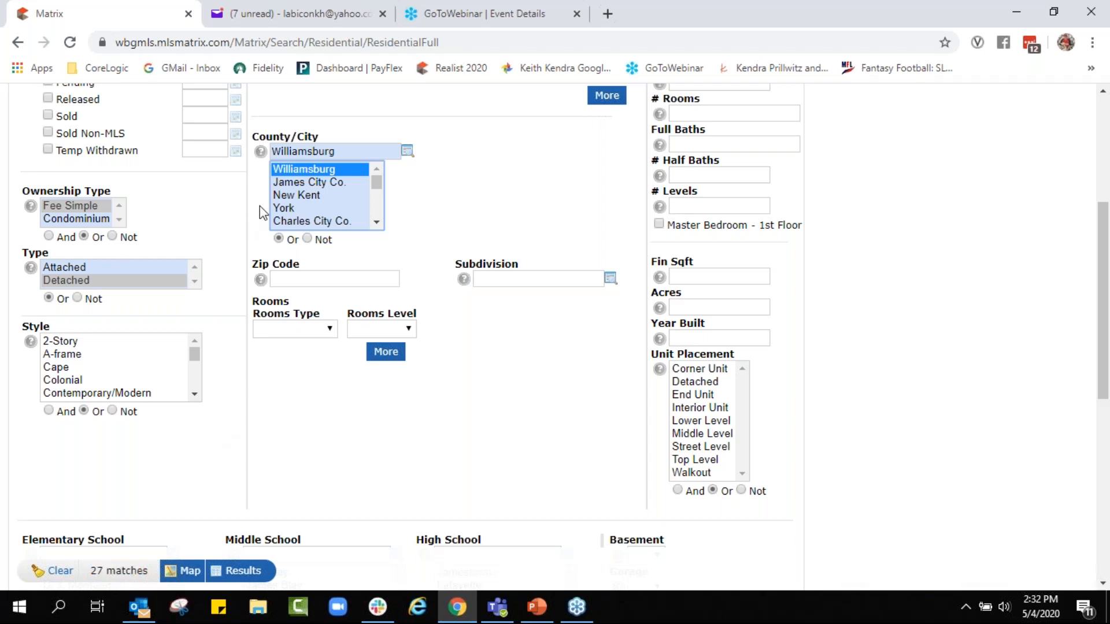
{"action": "left_click", "coordinate": [286, 184]}
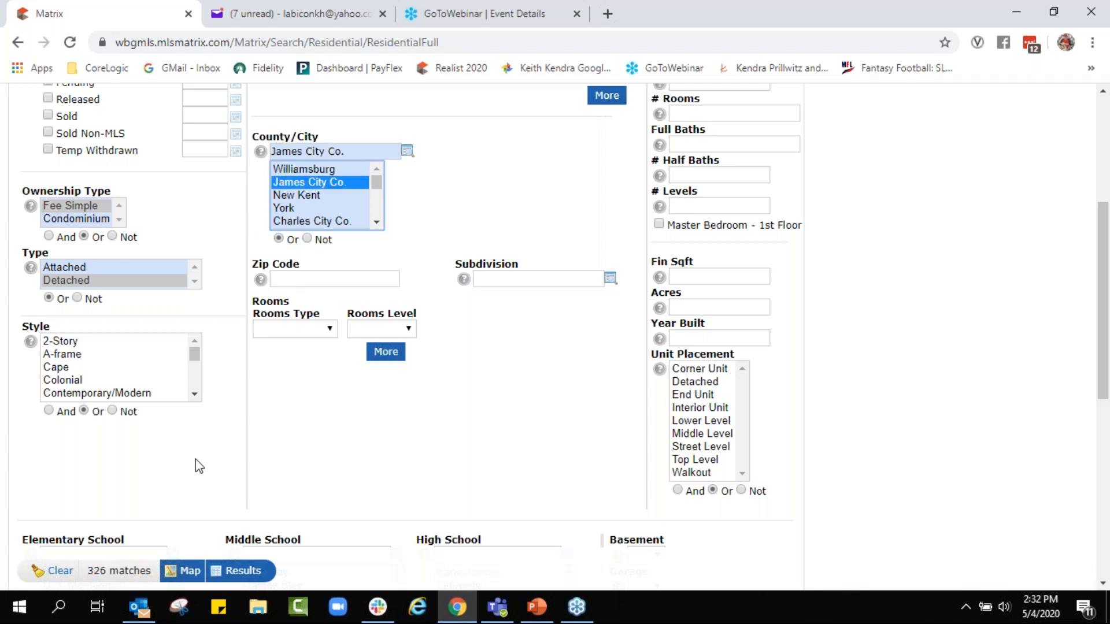
{"action": "left_click", "coordinate": [309, 196]}
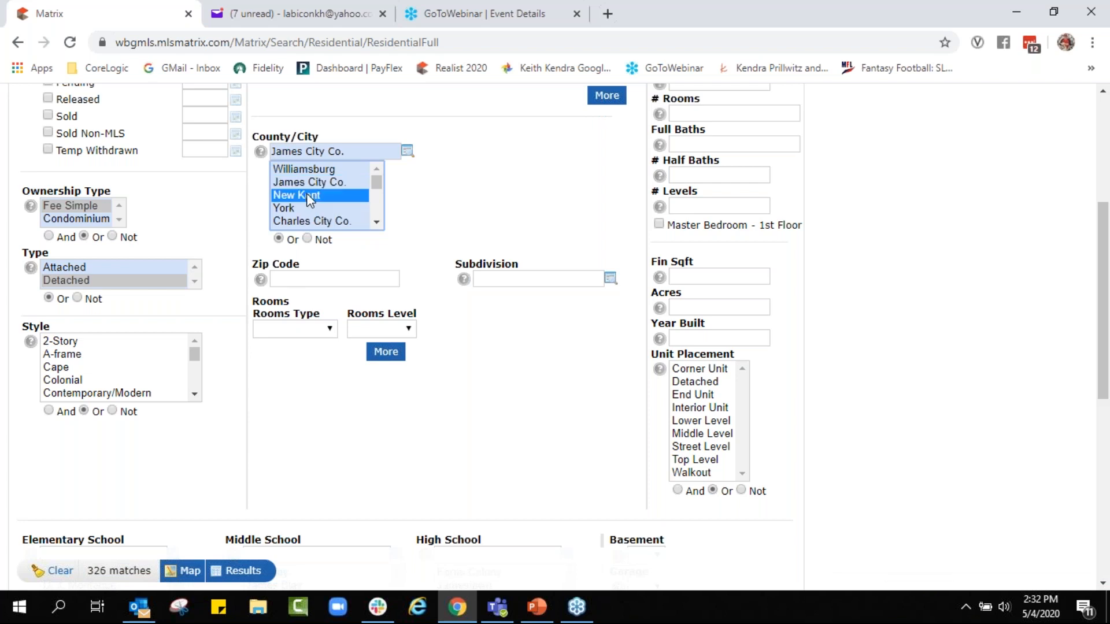
{"action": "left_click", "coordinate": [297, 209]}
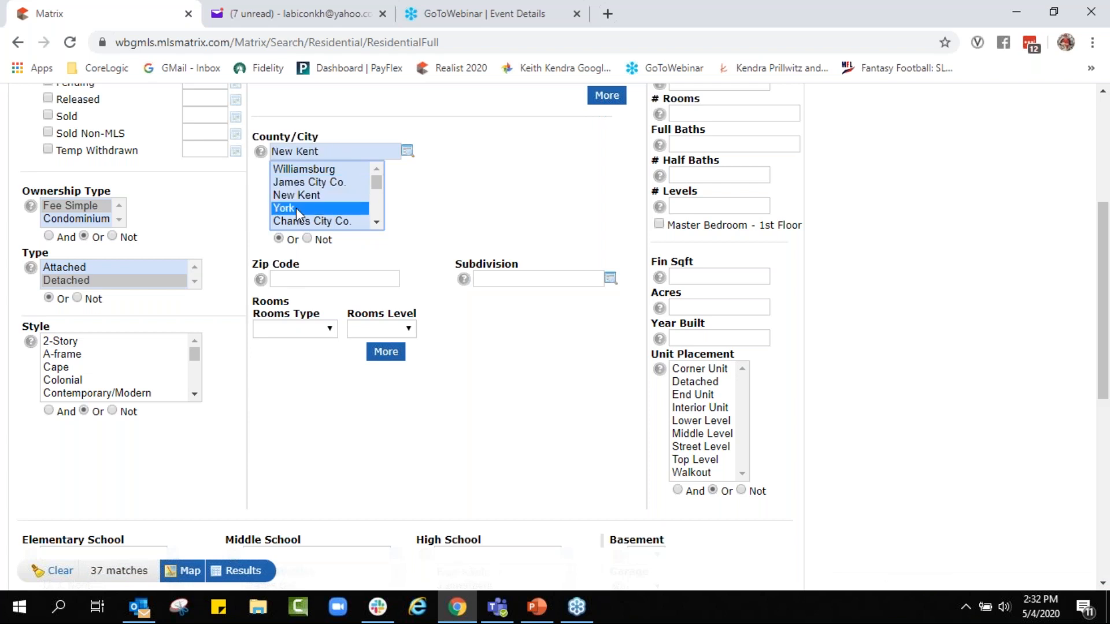
{"action": "left_click", "coordinate": [302, 169]}
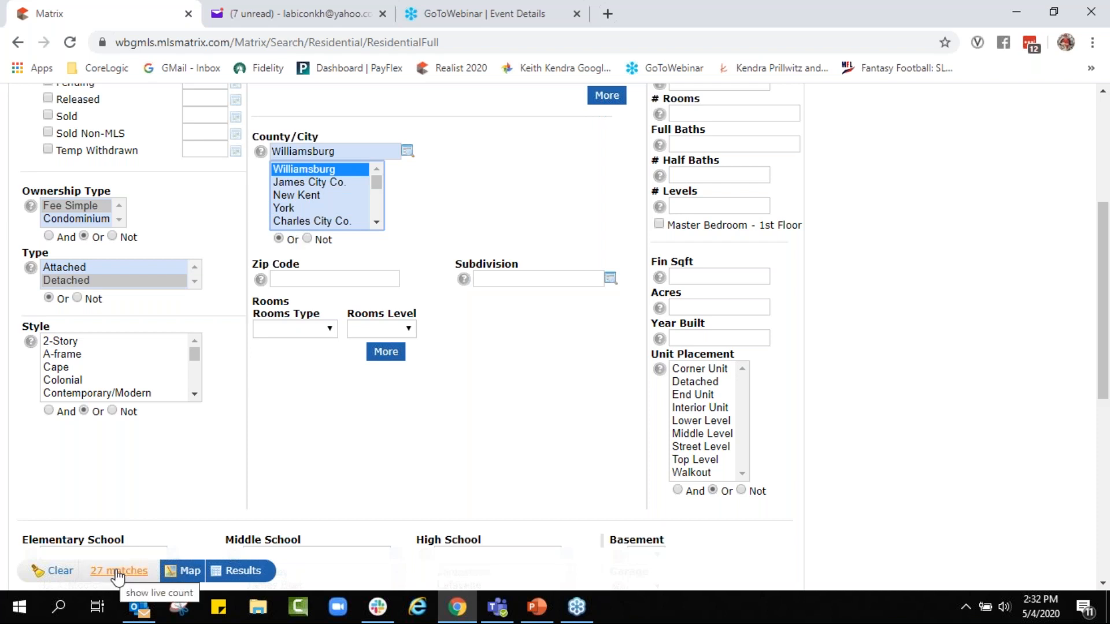
Step: Leave the Price field empty and list the 27 matching results
{"action": "scroll", "coordinate": [550, 458], "scroll_direction": "up", "scroll_amount": 4}
{"action": "scroll", "coordinate": [549, 458], "scroll_direction": "up", "scroll_amount": 1}
{"action": "left_click", "coordinate": [687, 266]}
{"action": "type", "text": "200-300"}
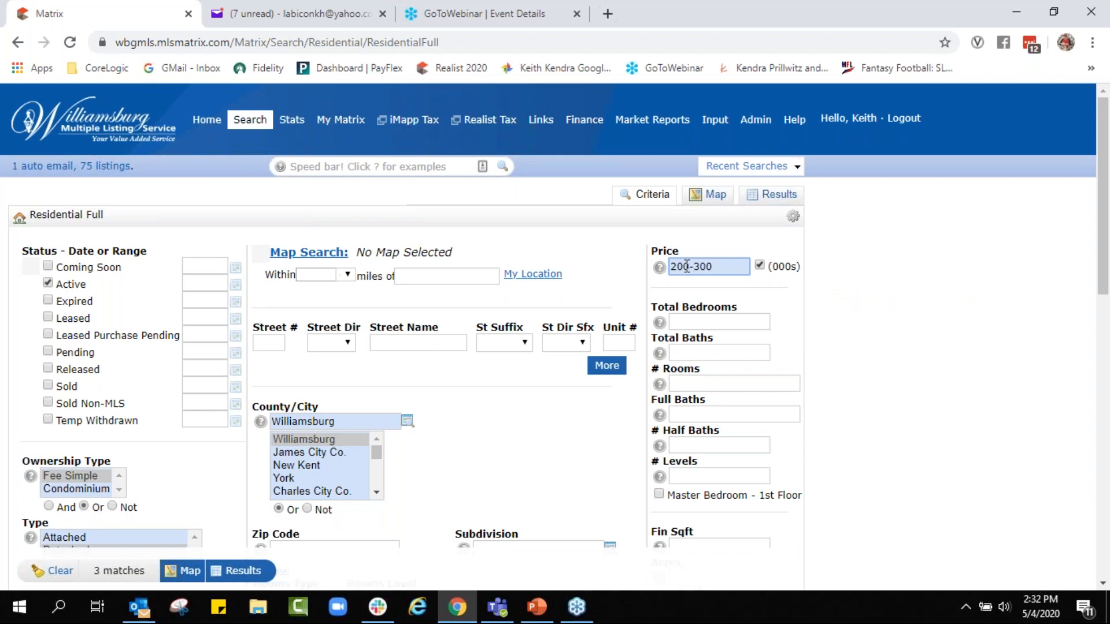
{"action": "key", "text": "BackSpace"}
{"action": "key", "text": "BackSpace"}
{"action": "key", "text": "BackSpace"}
{"action": "key", "text": "BackSpace"}
{"action": "key", "text": "BackSpace"}
{"action": "key", "text": "BackSpace"}
{"action": "key", "text": "BackSpace"}
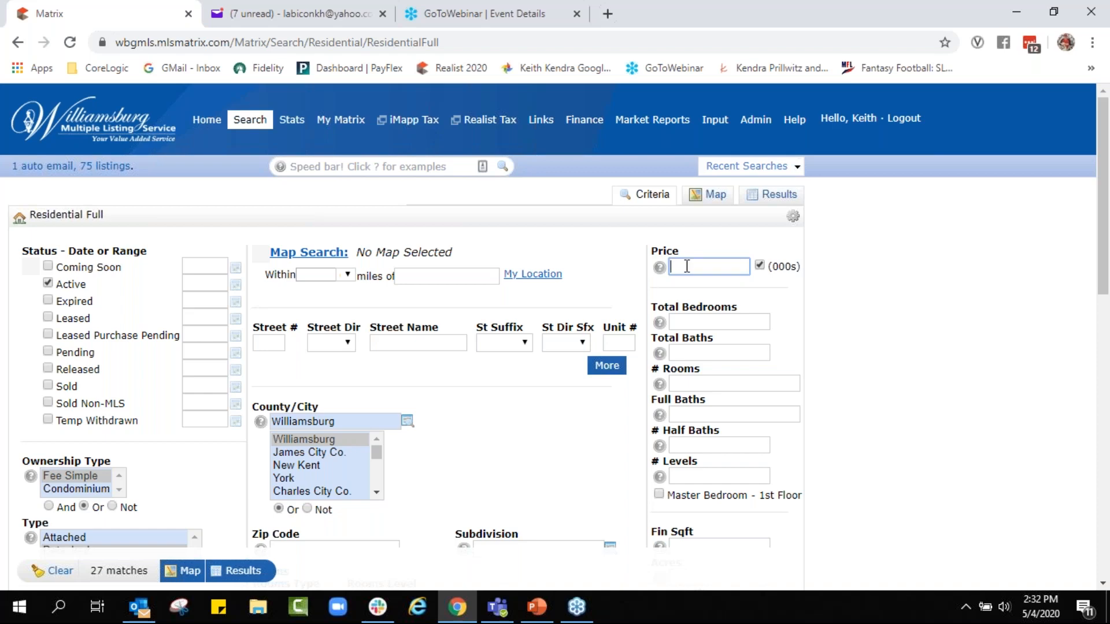
{"action": "left_click", "coordinate": [783, 196]}
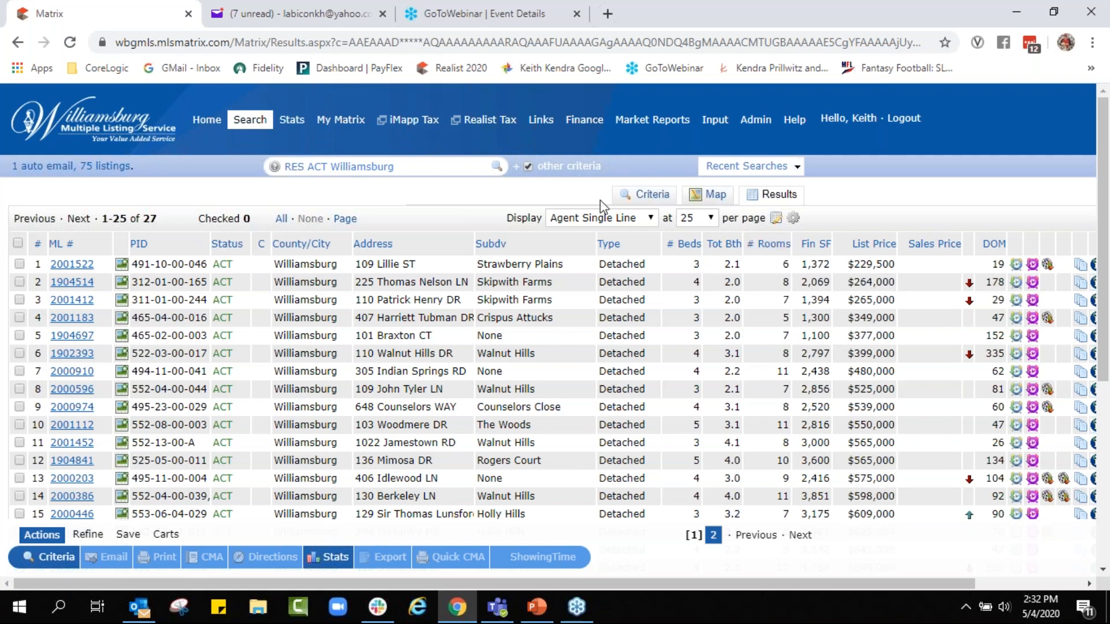
{"action": "left_click", "coordinate": [648, 194]}
{"action": "left_click", "coordinate": [713, 266]}
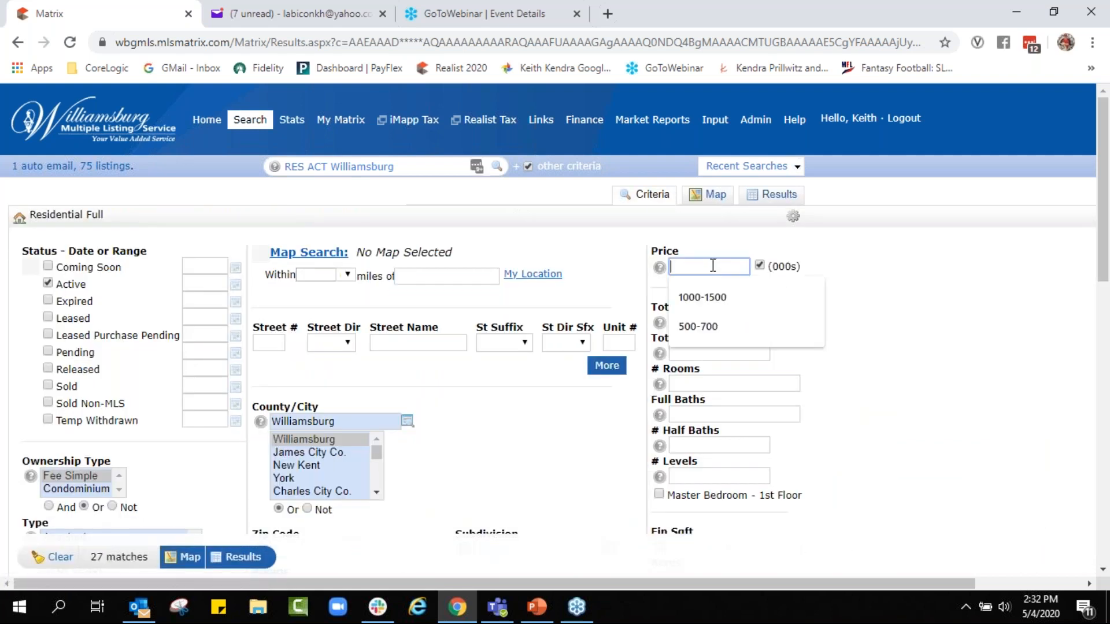
{"action": "type", "text": "500-600"}
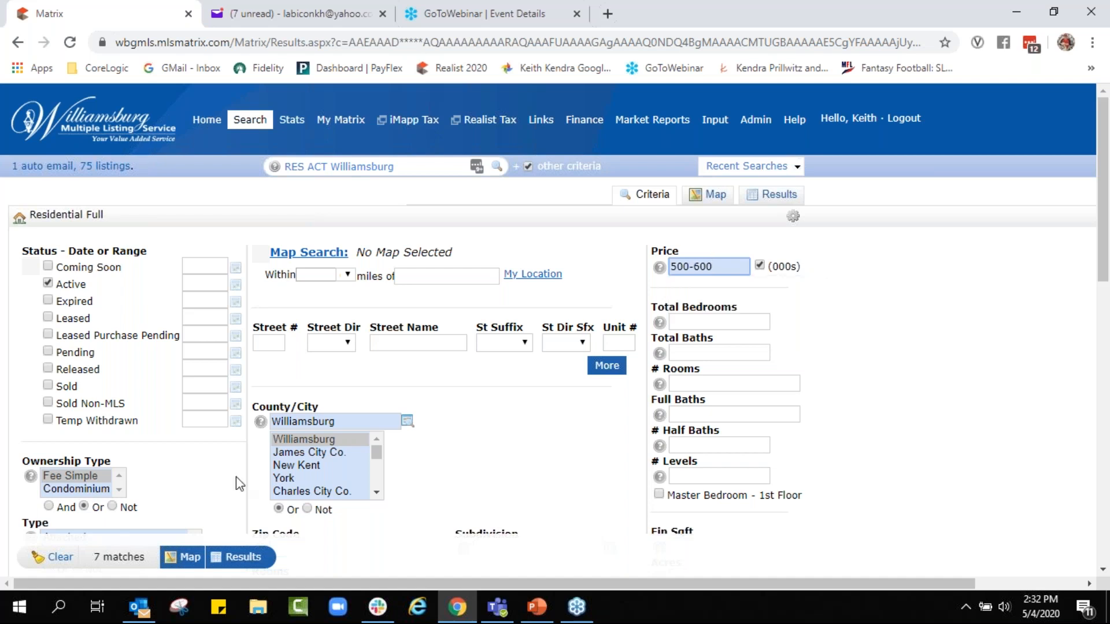
{"action": "left_click", "coordinate": [679, 322]}
{"action": "type", "text": "3+"}
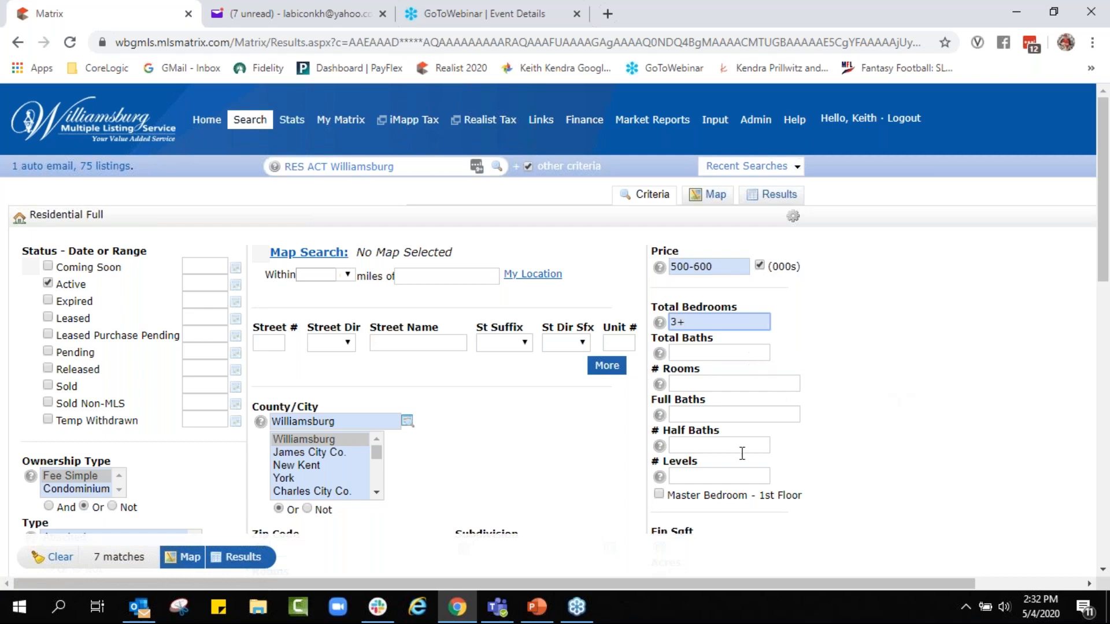
{"action": "scroll", "coordinate": [741, 453], "scroll_direction": "down", "scroll_amount": 2}
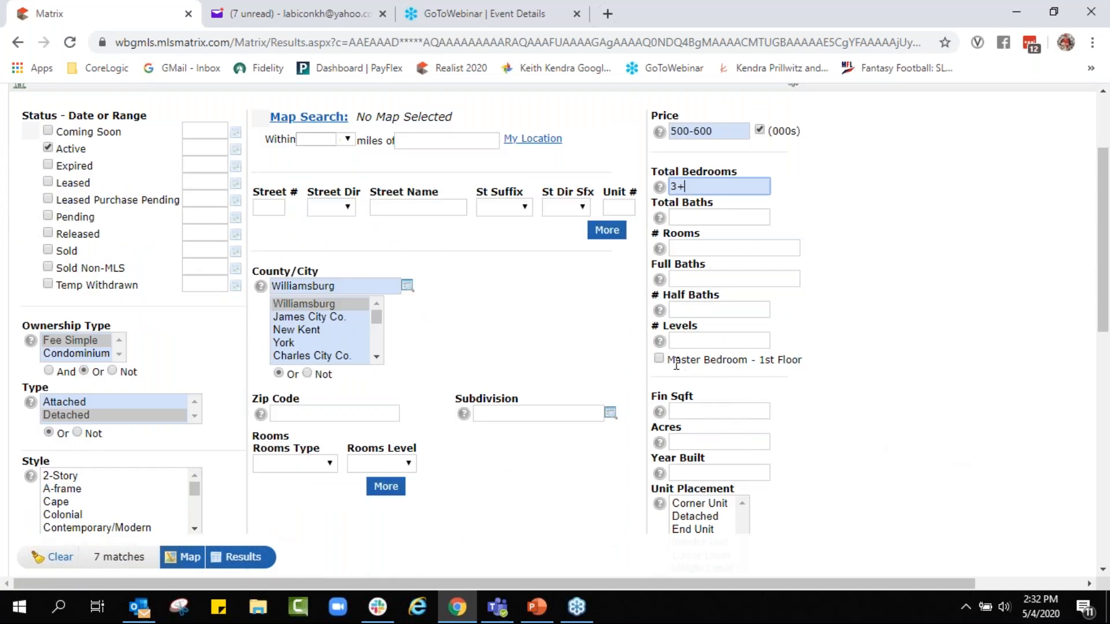
{"action": "left_click", "coordinate": [658, 360]}
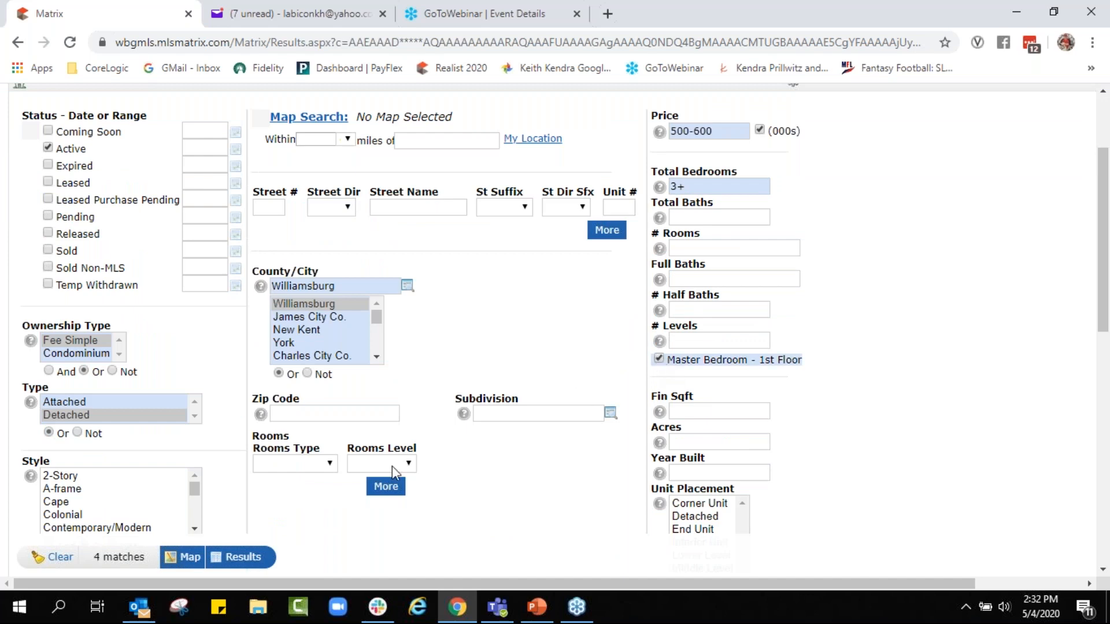
{"action": "scroll", "coordinate": [702, 415], "scroll_direction": "down", "scroll_amount": 2}
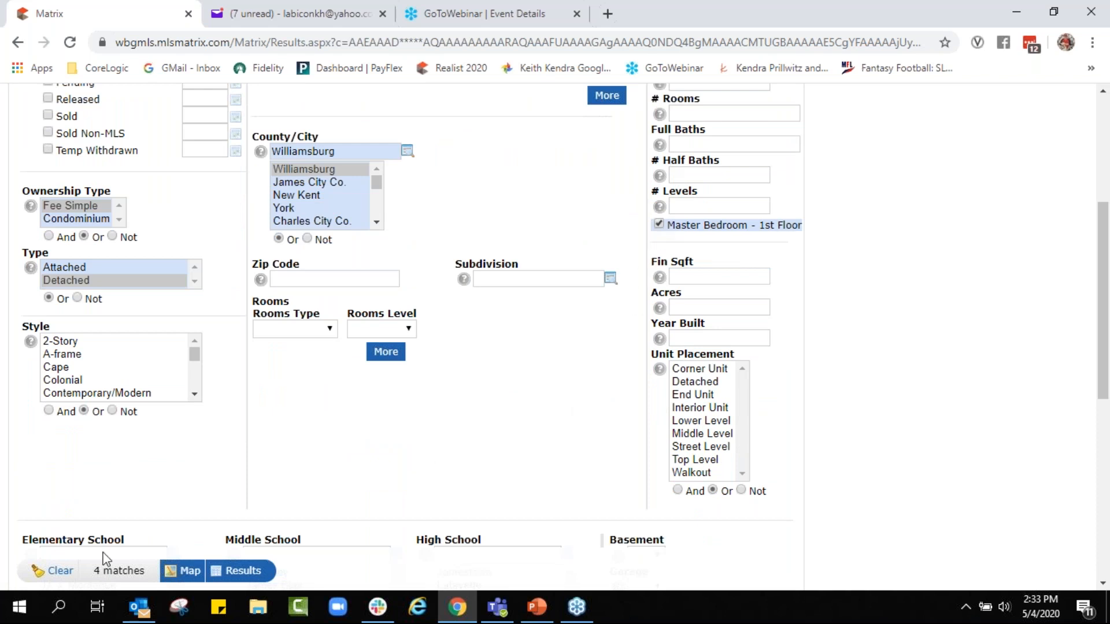
{"action": "left_click", "coordinate": [660, 224]}
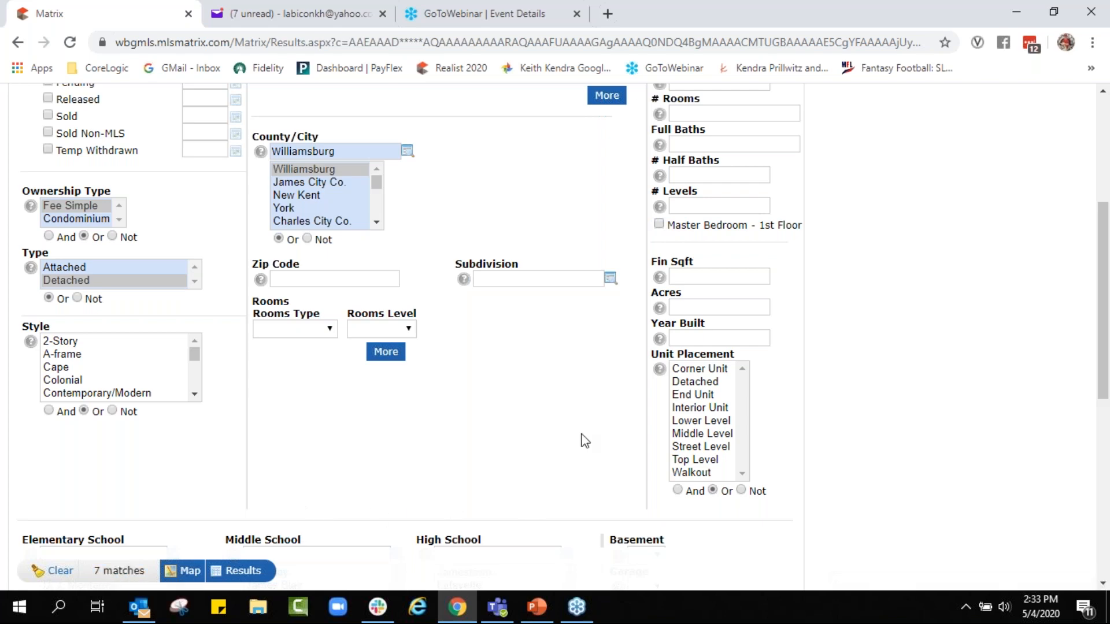
{"action": "scroll", "coordinate": [581, 441], "scroll_direction": "up", "scroll_amount": 5}
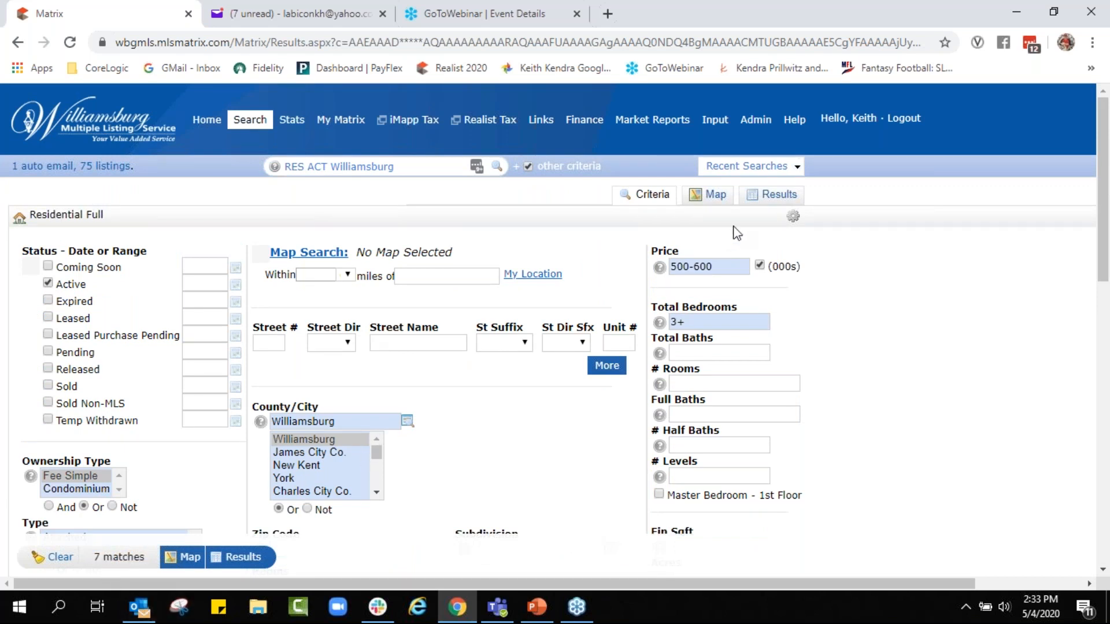
Step: Check the 7 listings in Results, Criteria and Map views, then open the Save options
{"action": "left_click", "coordinate": [774, 199]}
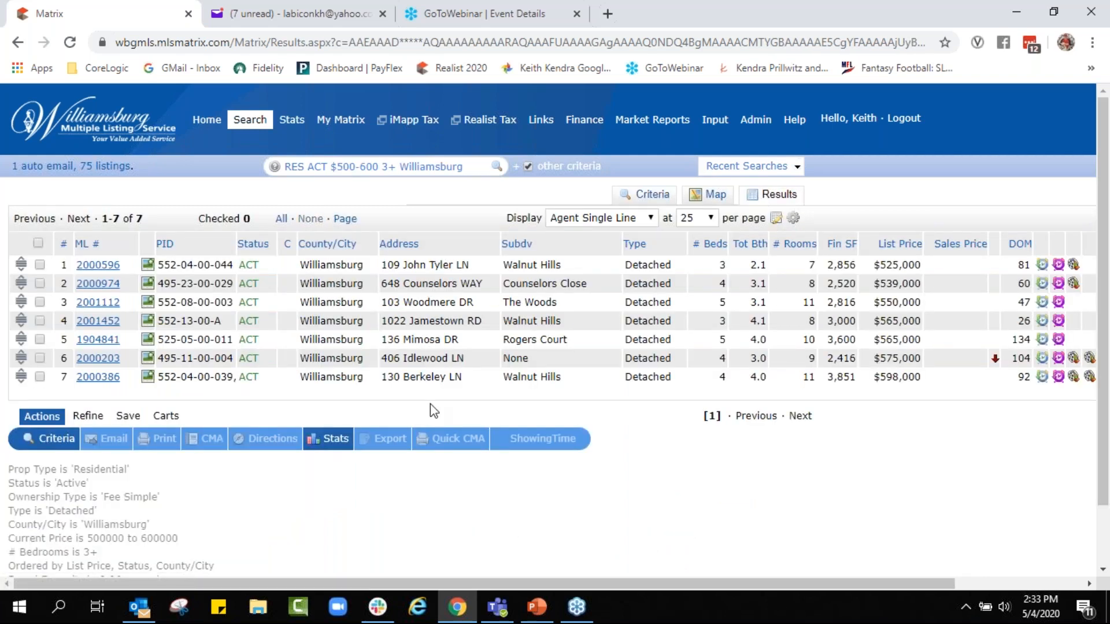
{"action": "left_click", "coordinate": [647, 195]}
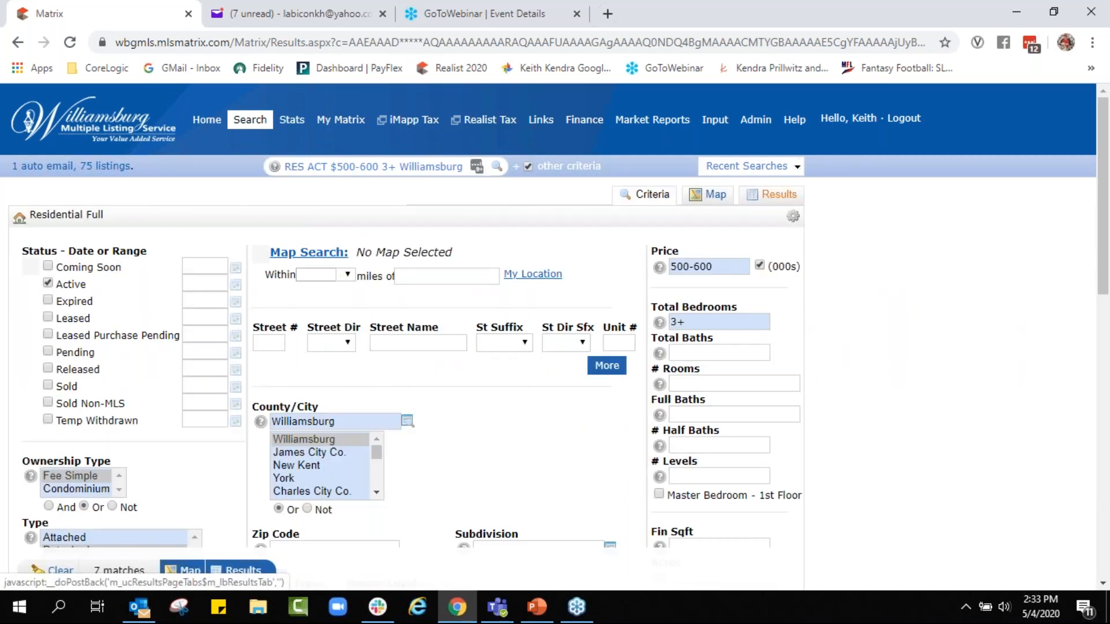
{"action": "left_click", "coordinate": [703, 197]}
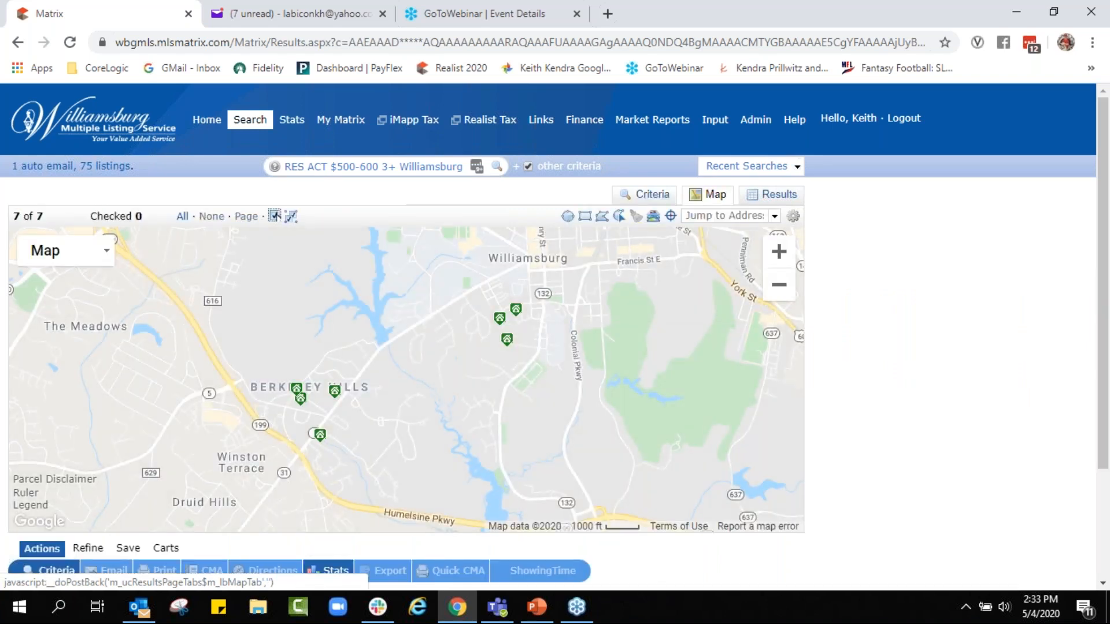
{"action": "left_click", "coordinate": [783, 196]}
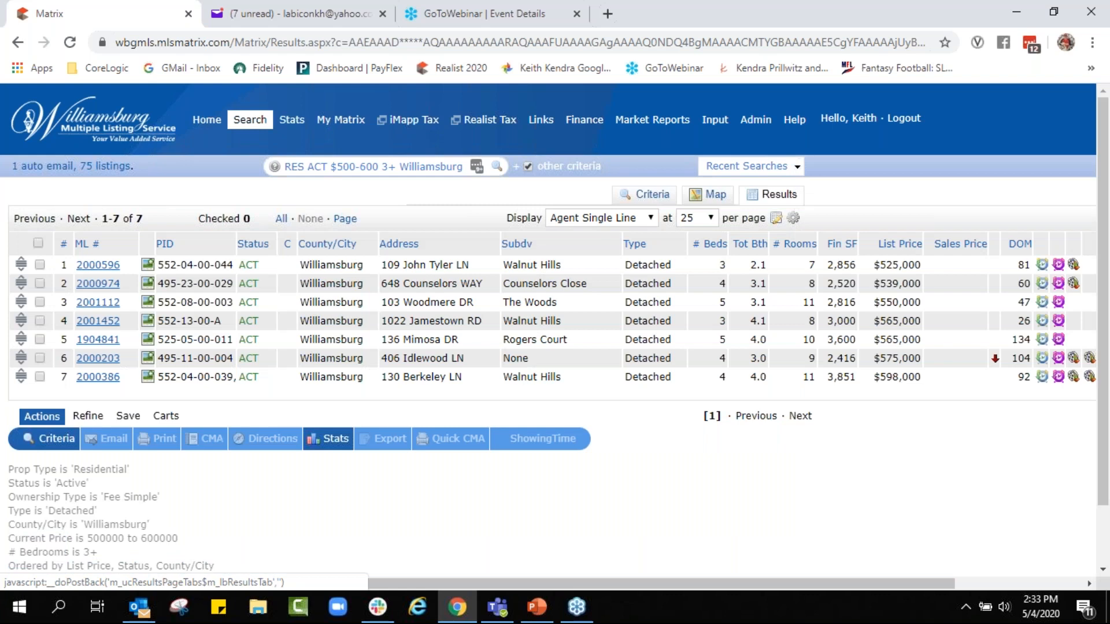
{"action": "left_click", "coordinate": [128, 416]}
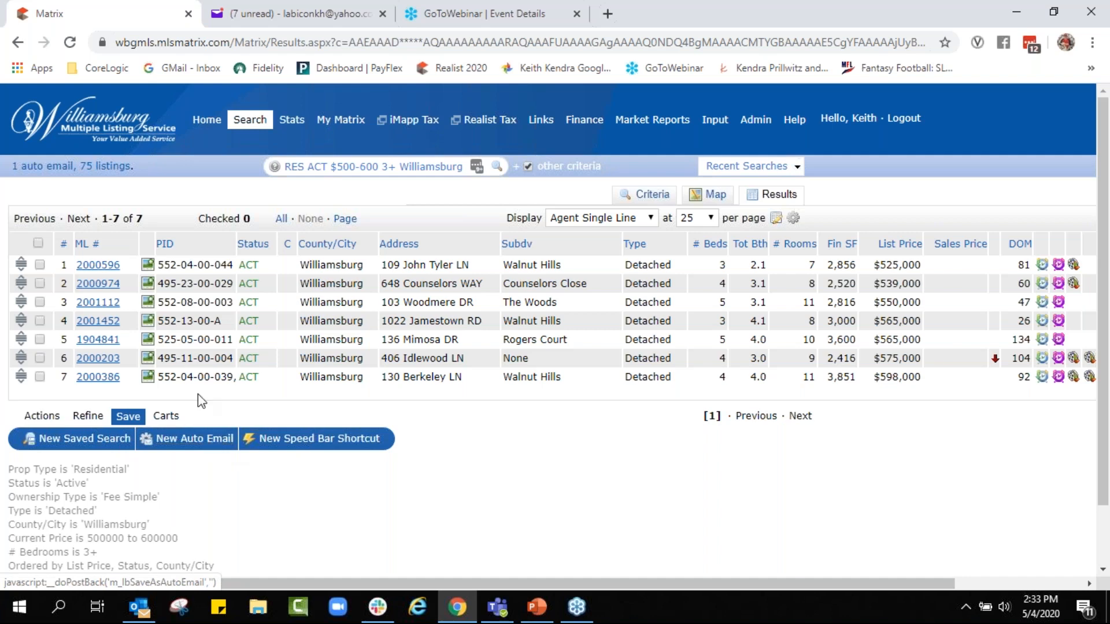
Step: Review the search criteria summary and choose New Auto Email for this search
{"action": "scroll", "coordinate": [503, 480], "scroll_direction": "down", "scroll_amount": 2}
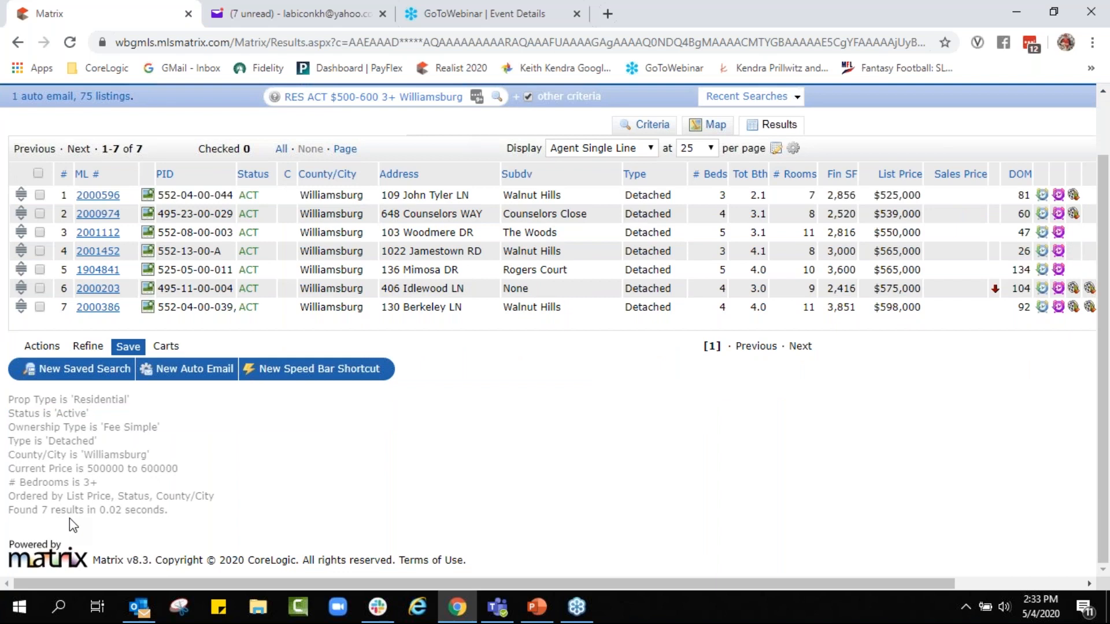
{"action": "left_click_drag", "start_coordinate": [32, 399], "coordinate": [234, 504]}
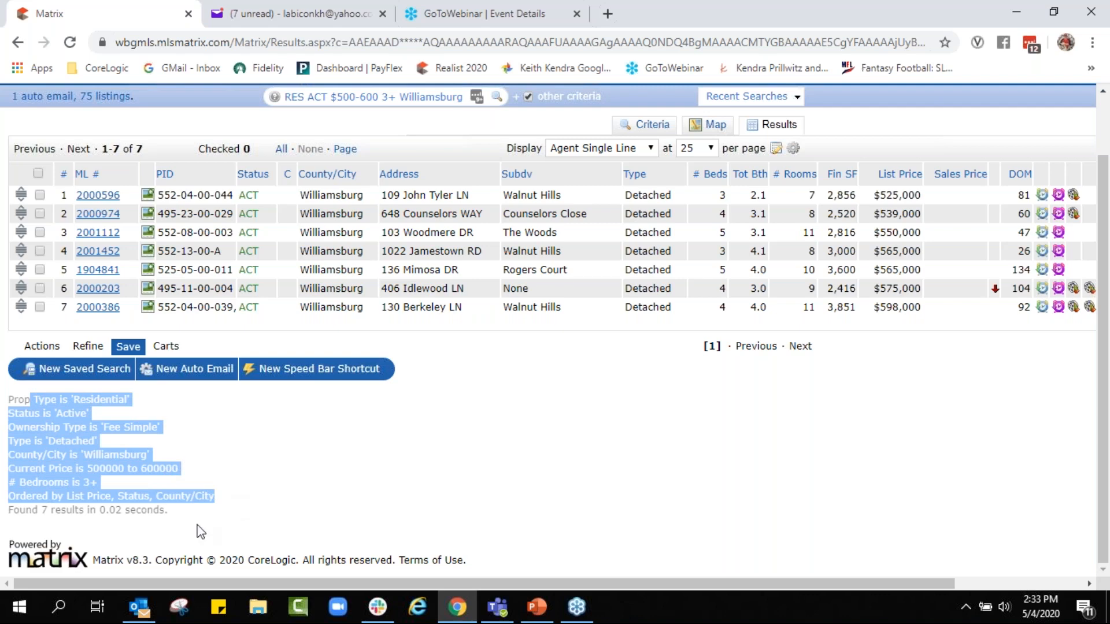
{"action": "left_click", "coordinate": [225, 487]}
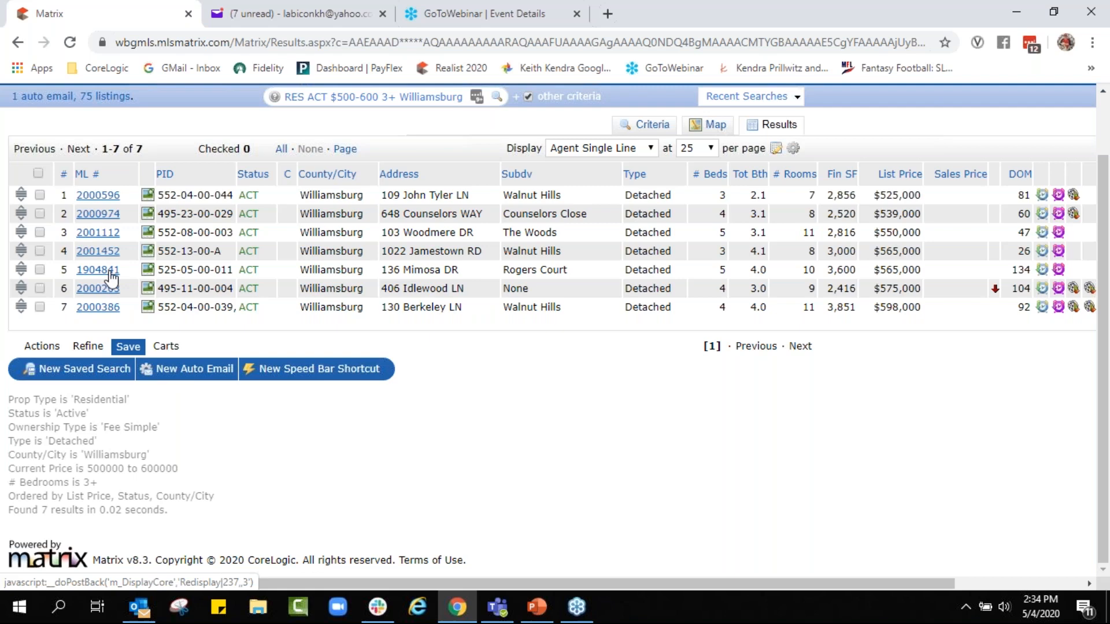
{"action": "left_click", "coordinate": [183, 370]}
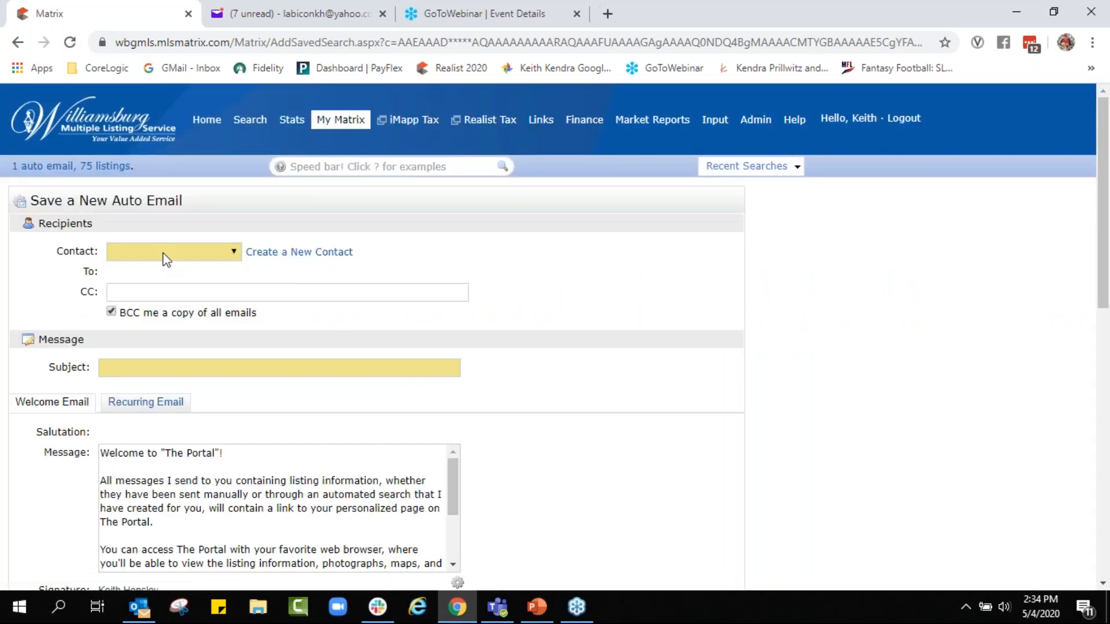
Step: Select the existing client from the Contact dropdown as recipient instead of creating a new contact
{"action": "left_click", "coordinate": [163, 252]}
{"action": "left_click", "coordinate": [163, 252]}
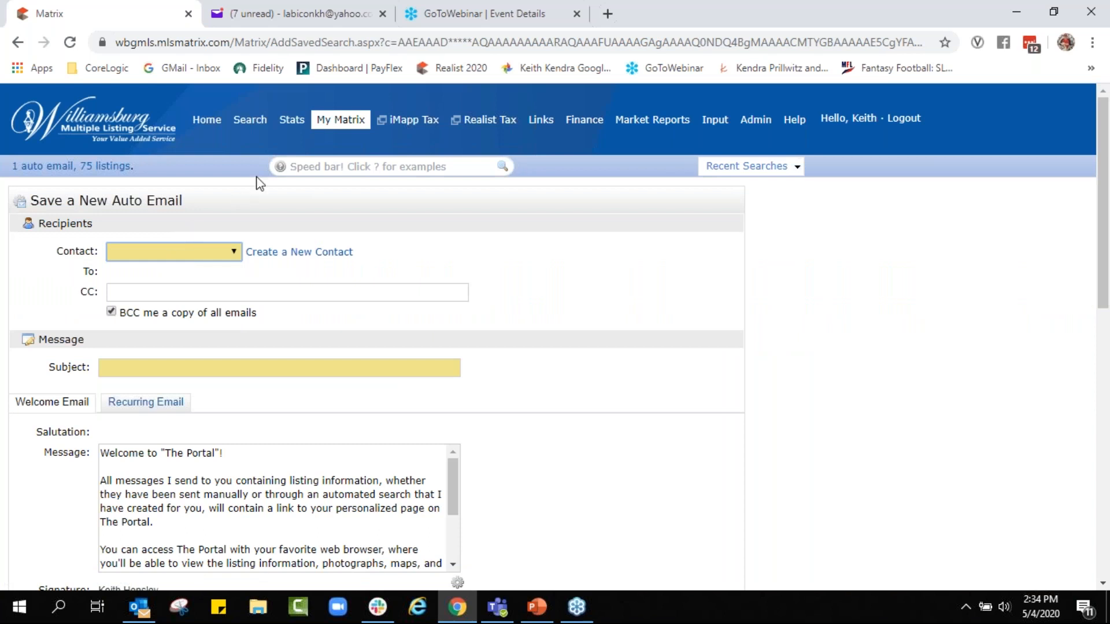
{"action": "mouse_move", "coordinate": [341, 120]}
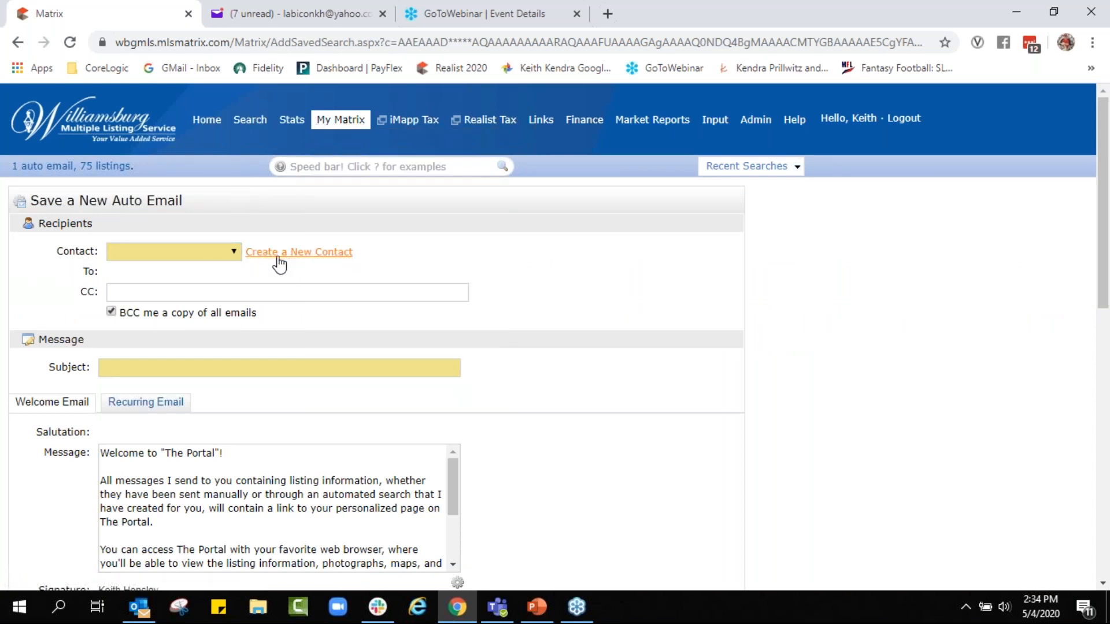
{"action": "left_click", "coordinate": [315, 255]}
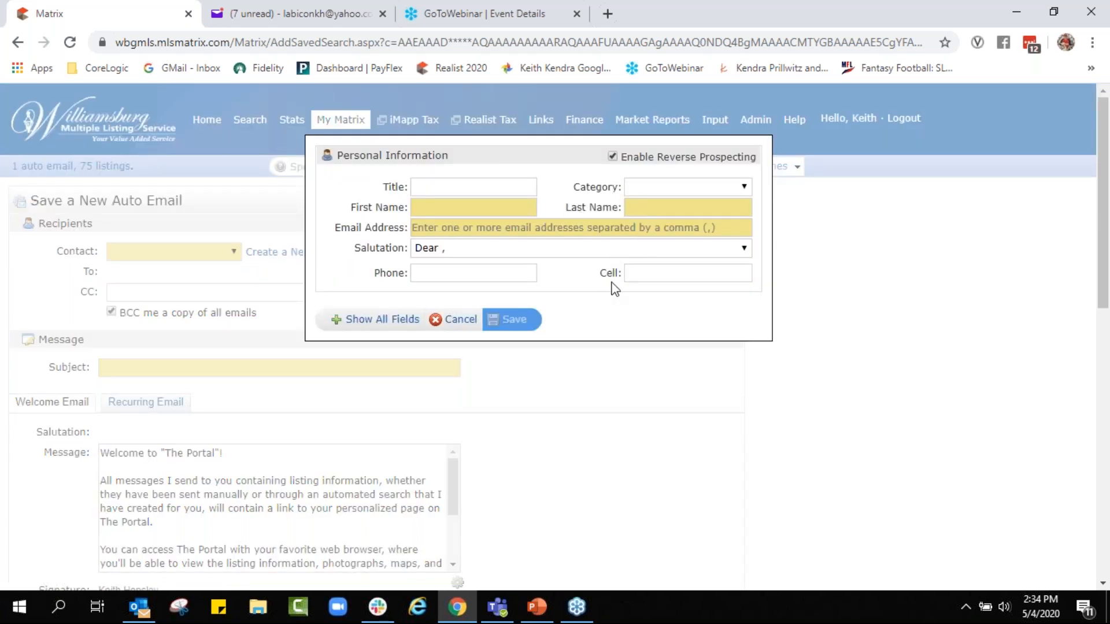
{"action": "left_click", "coordinate": [463, 321]}
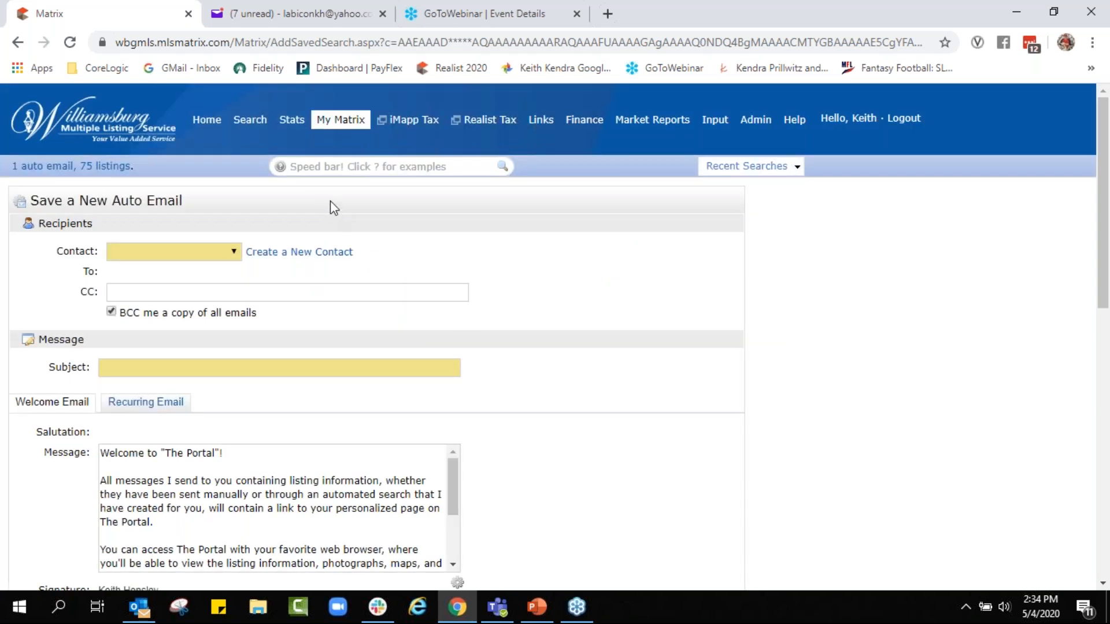
{"action": "left_click", "coordinate": [233, 252]}
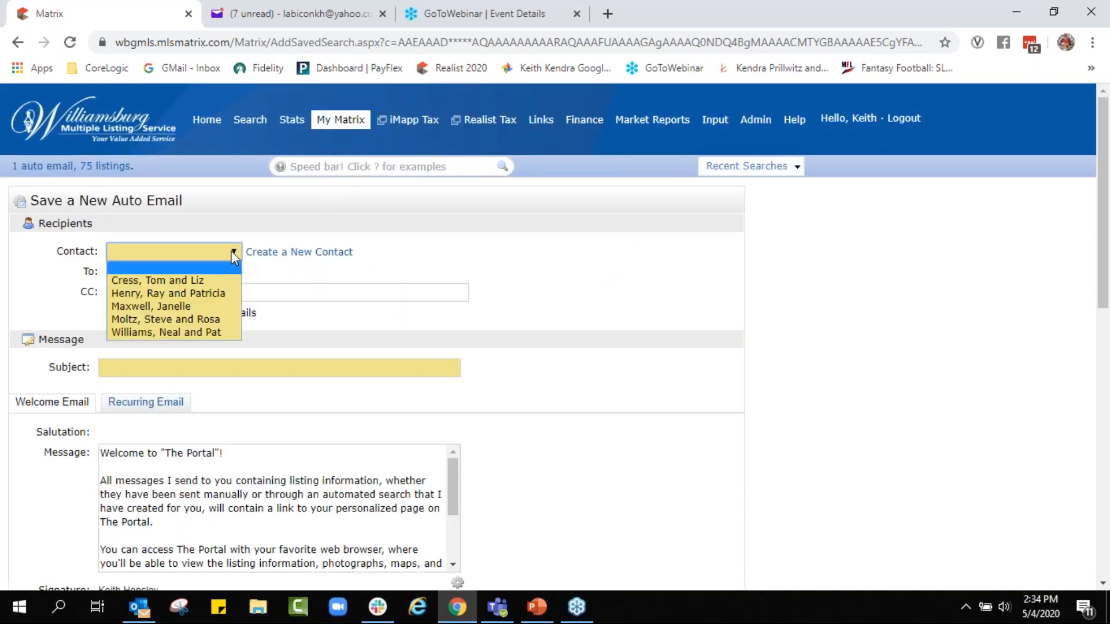
{"action": "left_click", "coordinate": [139, 307]}
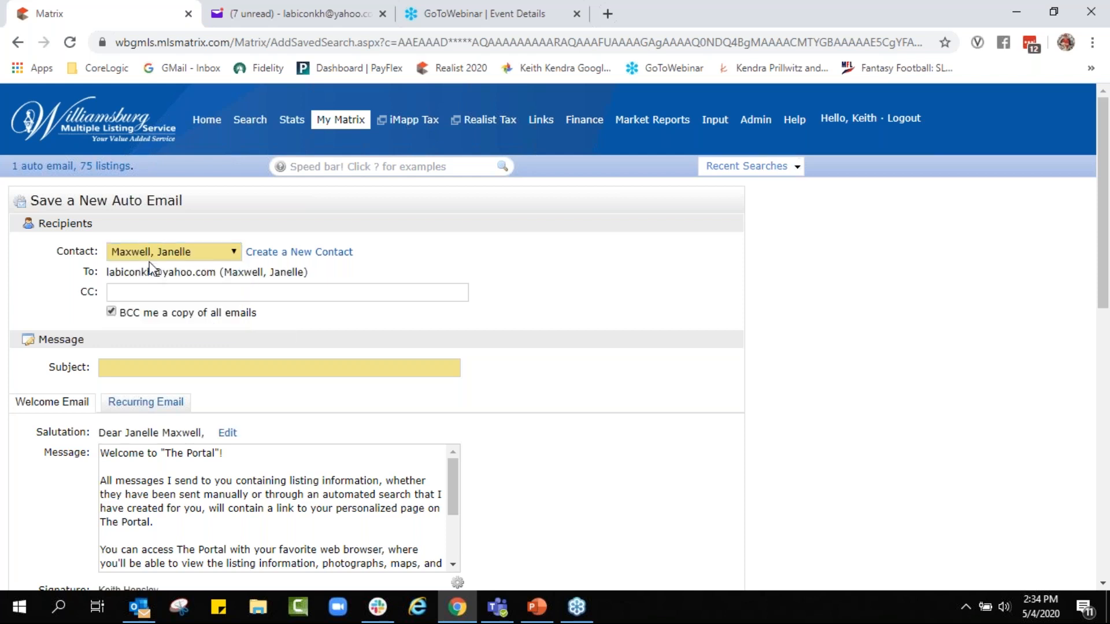
Step: Enable 'BCC me a copy of all emails' and set the subject to 'Williamsburg $500-600 3+beds'
{"action": "left_click", "coordinate": [112, 313]}
{"action": "left_click", "coordinate": [166, 370]}
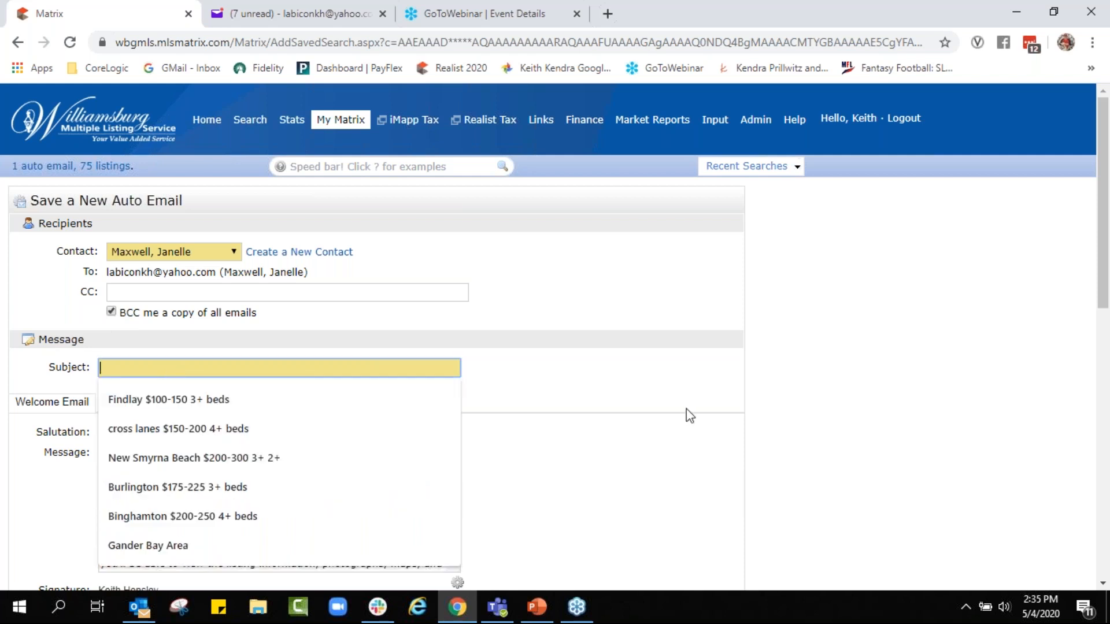
{"action": "type", "text": "Wi"}
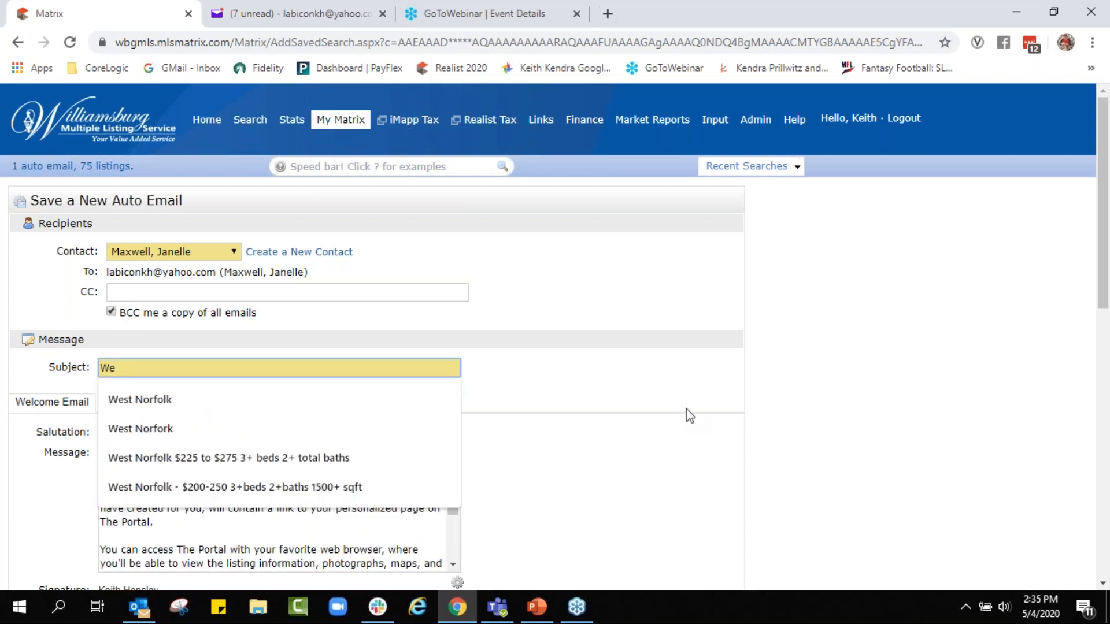
{"action": "type", "text": "lliam"}
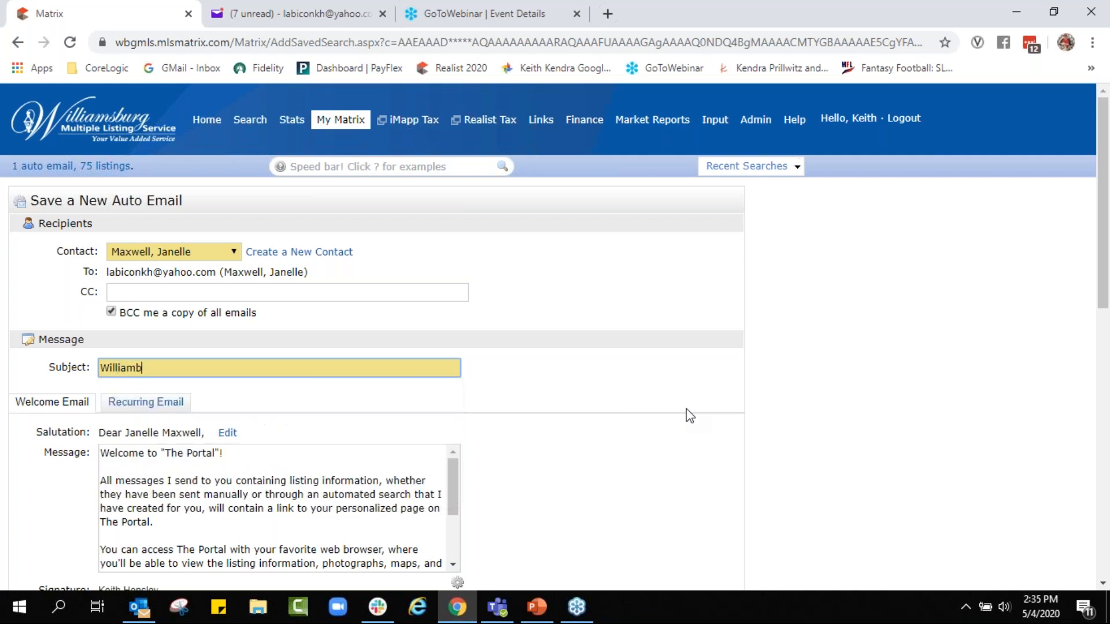
{"action": "type", "text": "sburg "}
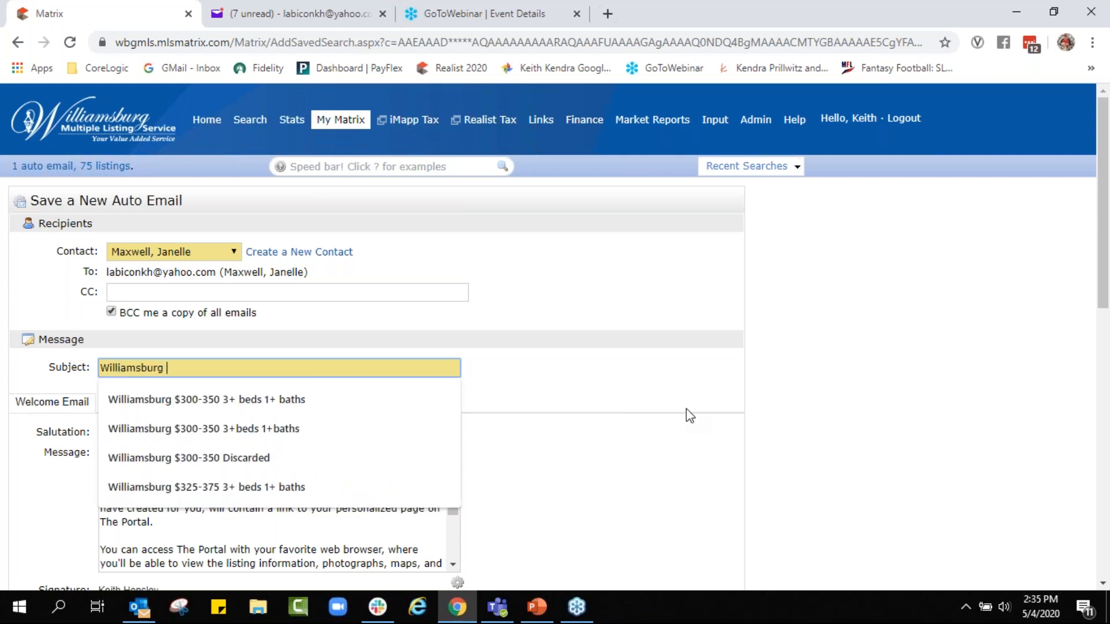
{"action": "type", "text": "$500-"}
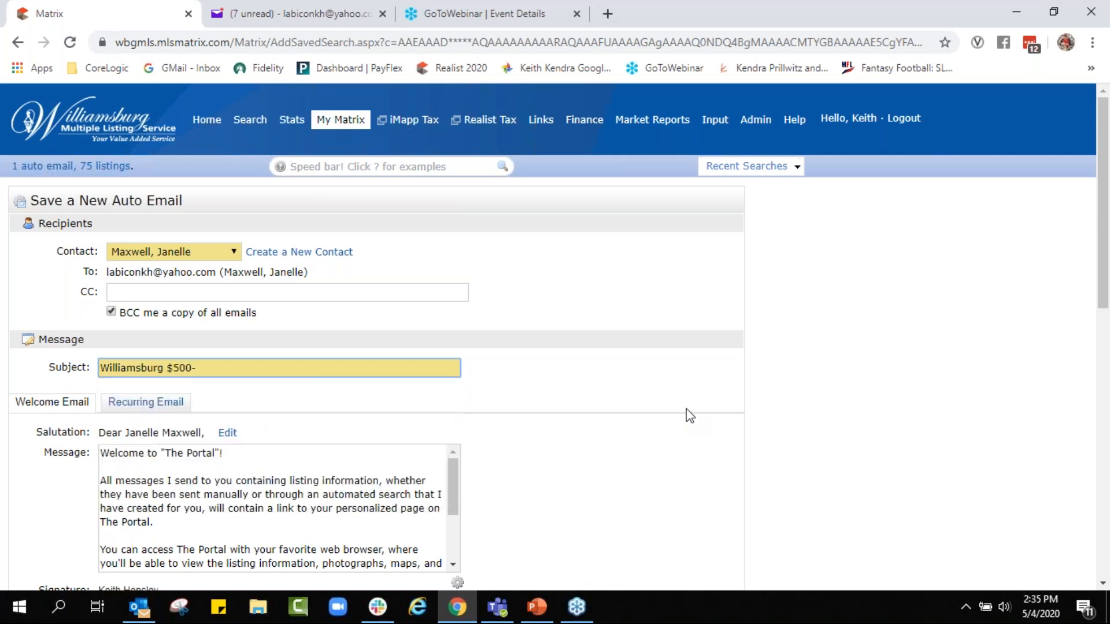
{"action": "type", "text": "600 3+ b"}
{"action": "key", "text": "BackSpace"}
{"action": "type", "text": "+beds"}
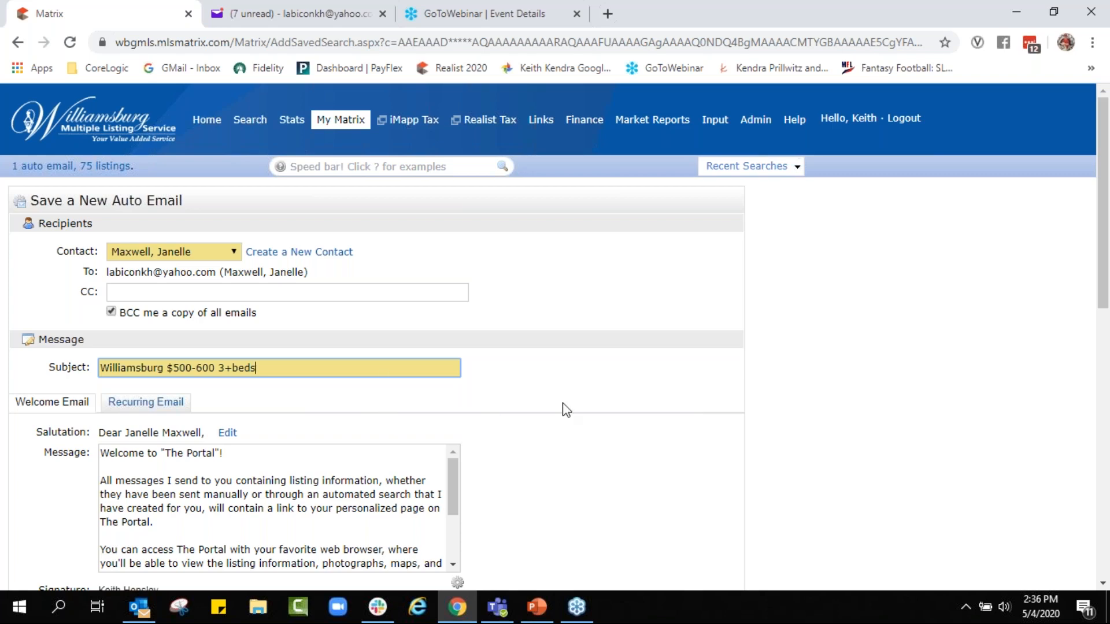
Step: Replace the welcome message's second paragraph with 'Please make sure you save, reject, and leave notes on listings!'
{"action": "scroll", "coordinate": [562, 409], "scroll_direction": "down", "scroll_amount": 2}
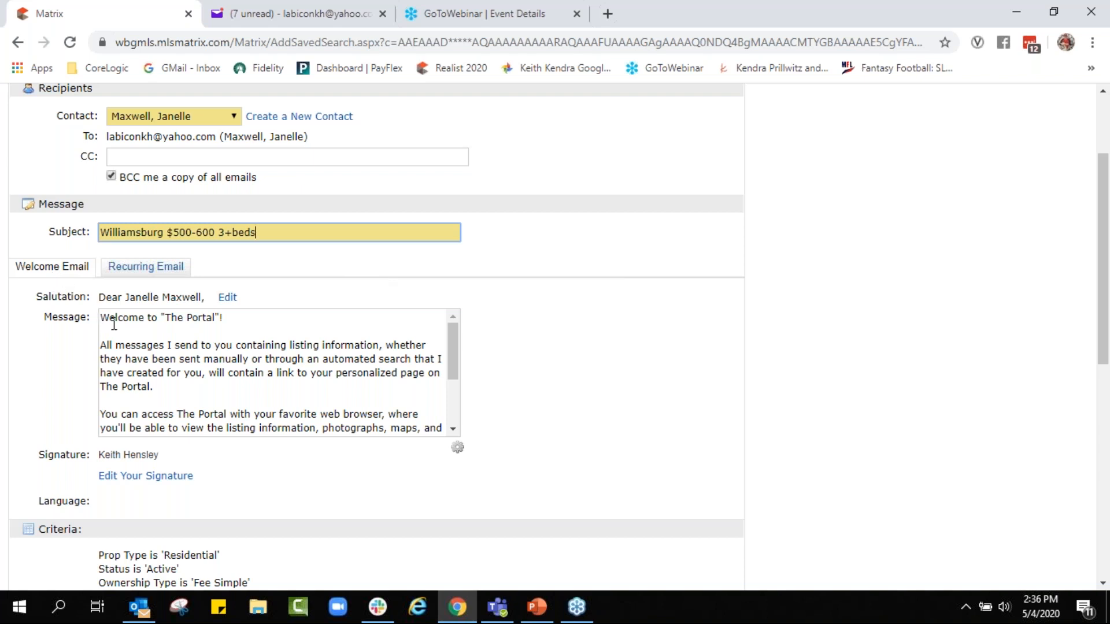
{"action": "left_click", "coordinate": [455, 358]}
{"action": "mouse_move", "coordinate": [454, 353]}
{"action": "left_mouse_down"}
{"action": "mouse_move", "coordinate": [457, 395]}
{"action": "mouse_move", "coordinate": [465, 335]}
{"action": "left_mouse_up"}
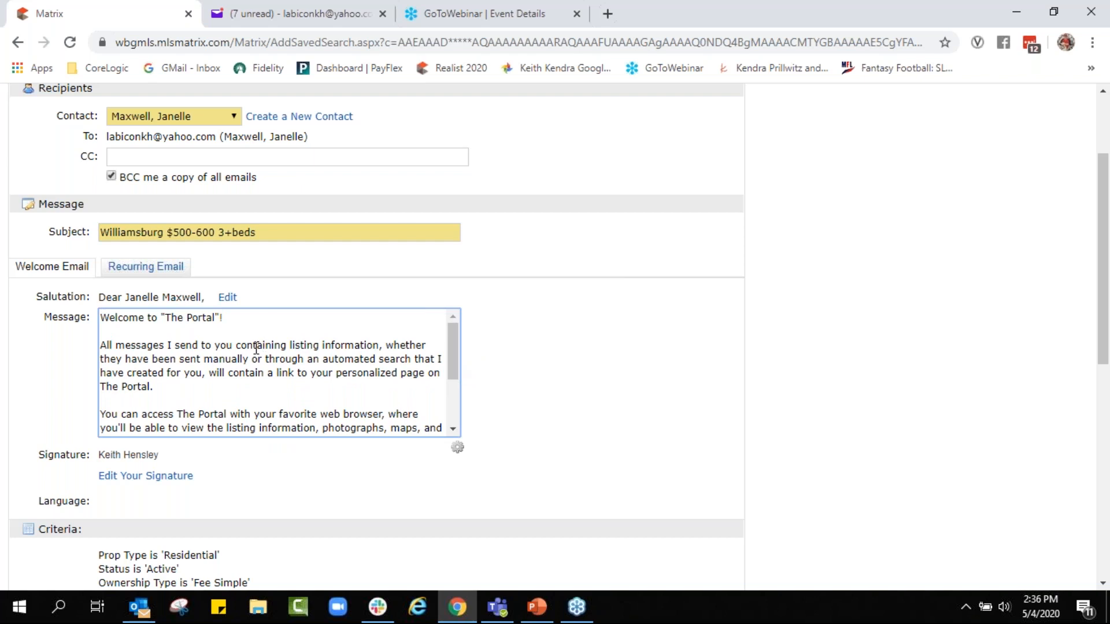
{"action": "left_click_drag", "start_coordinate": [167, 386], "coordinate": [87, 348]}
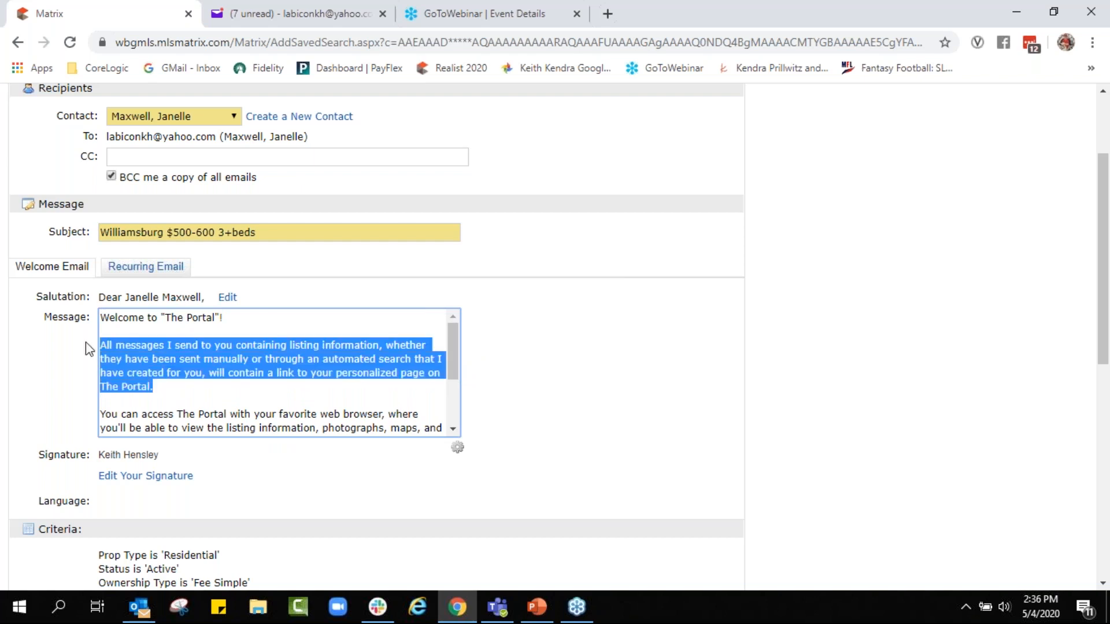
{"action": "key", "text": "BackSpace"}
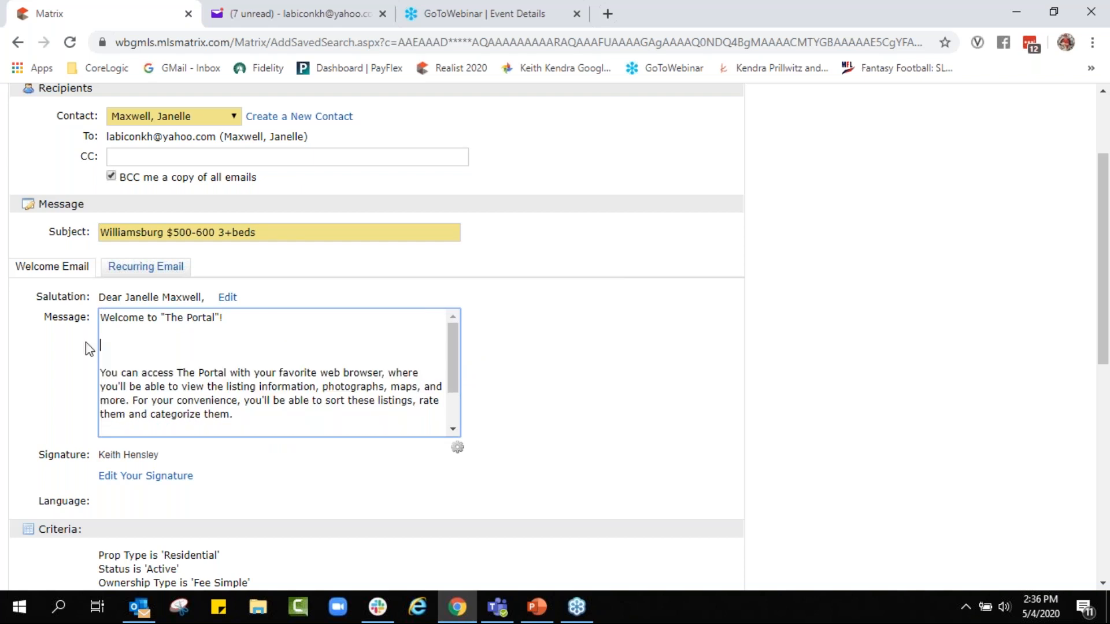
{"action": "type", "text": "Please make sure you save, reje"}
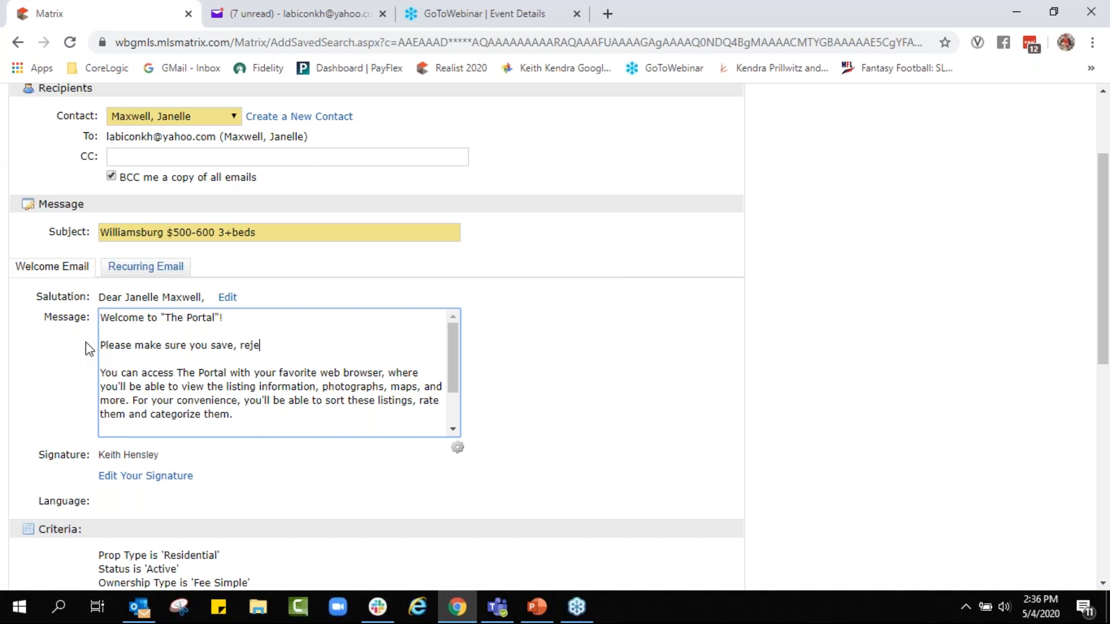
{"action": "type", "text": "ct, and leave notes on listings!"}
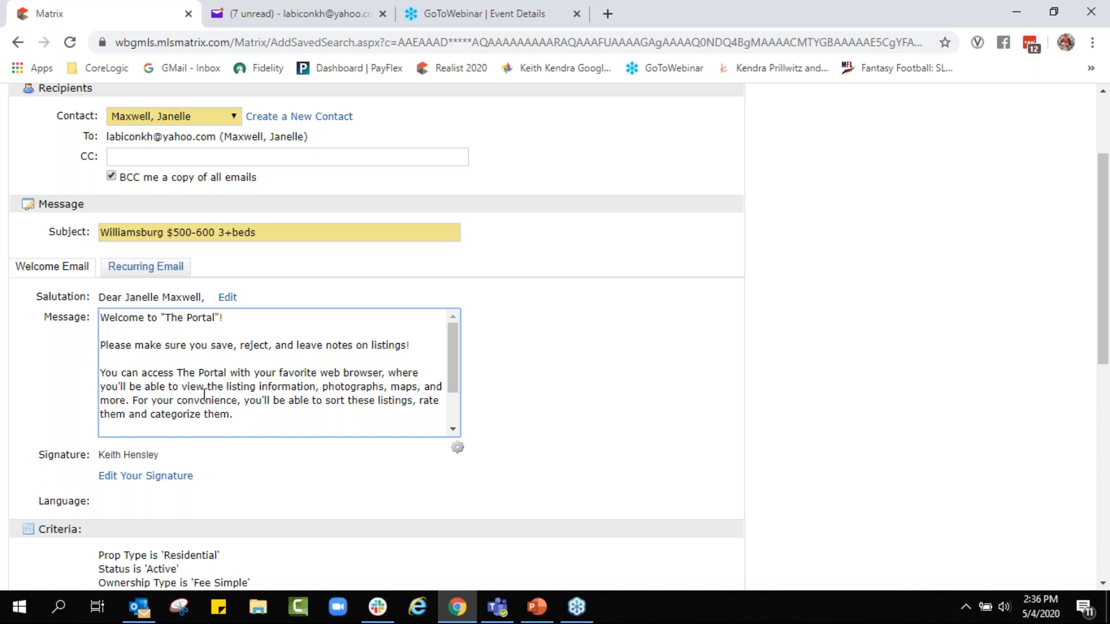
{"action": "left_click", "coordinate": [458, 455]}
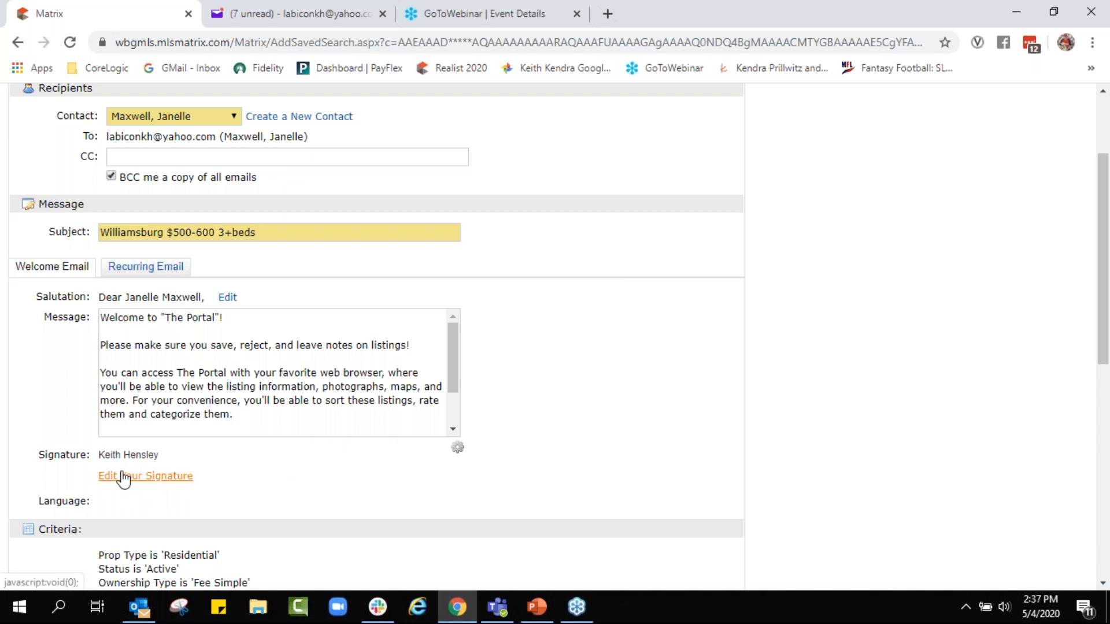
{"action": "scroll", "coordinate": [270, 488], "scroll_direction": "up", "scroll_amount": 3}
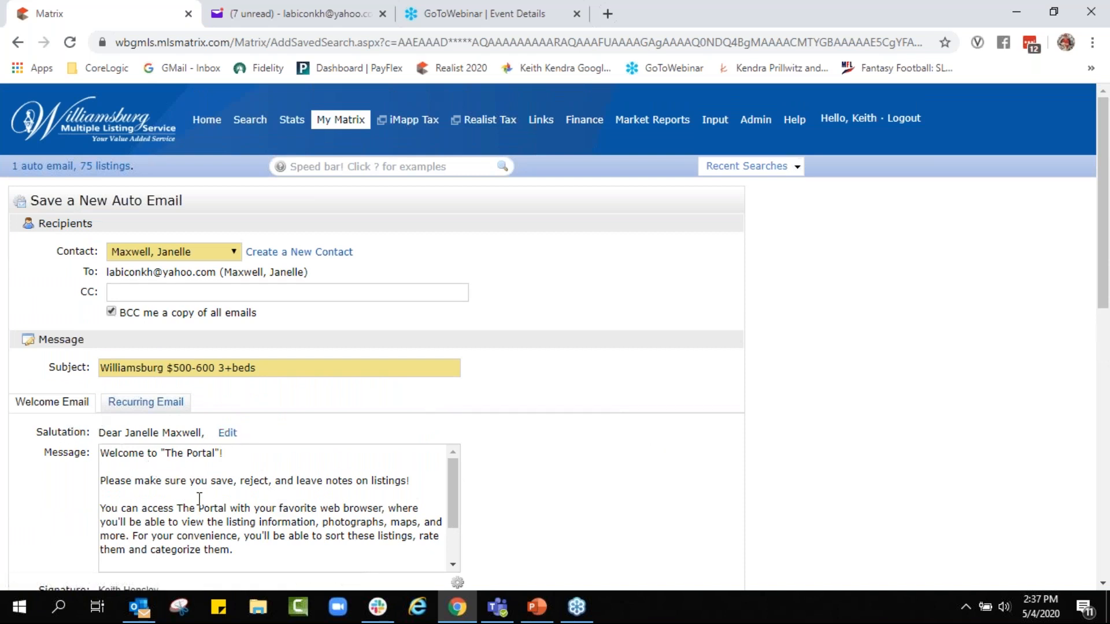
{"action": "scroll", "coordinate": [229, 507], "scroll_direction": "down", "scroll_amount": 2}
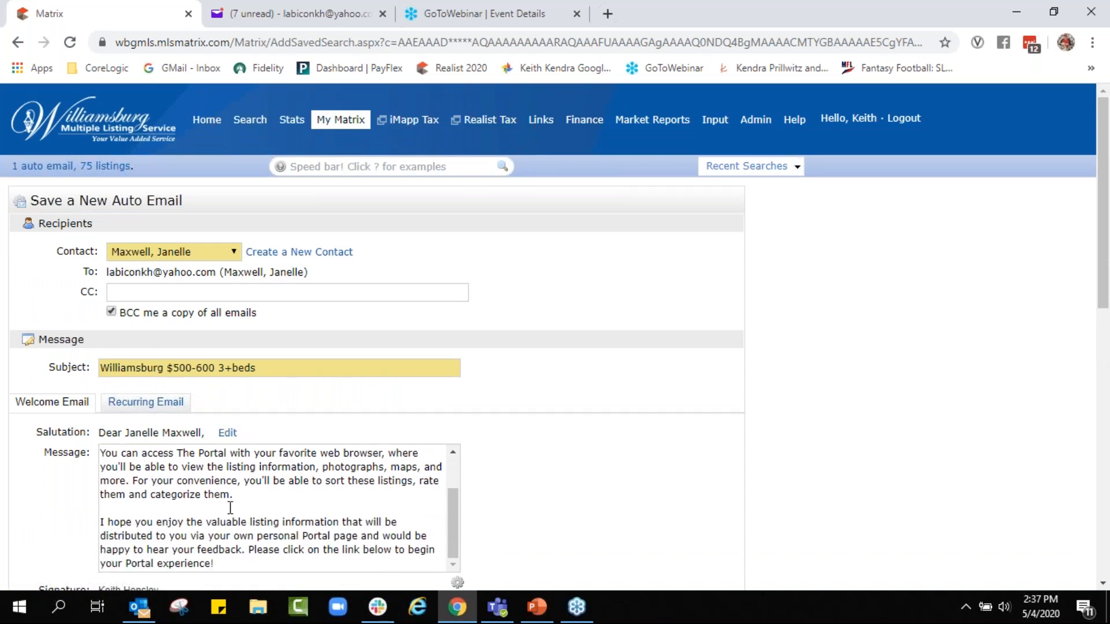
Step: Add 'Remember to save, reject, and leave notes on listings!' as a new paragraph in the recurring message
{"action": "left_click", "coordinate": [148, 403]}
{"action": "scroll", "coordinate": [633, 463], "scroll_direction": "down", "scroll_amount": 2}
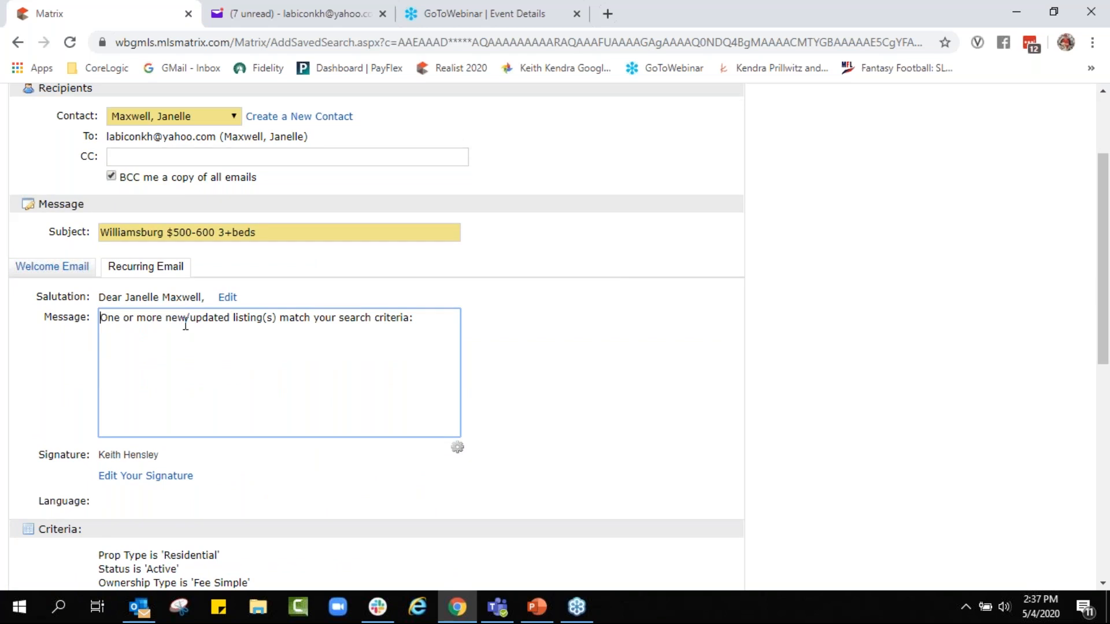
{"action": "left_click", "coordinate": [436, 319]}
{"action": "key", "text": "Return"}
{"action": "key", "text": "Return"}
{"action": "type", "text": "Remember to save, reject, and le"}
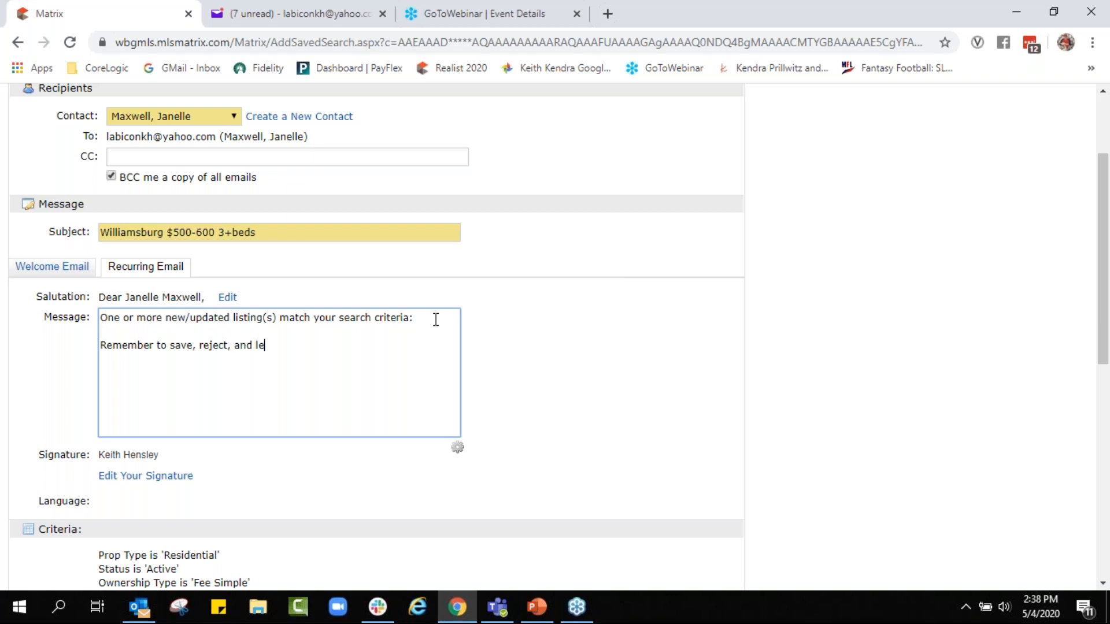
{"action": "type", "text": "ave notes on listings!"}
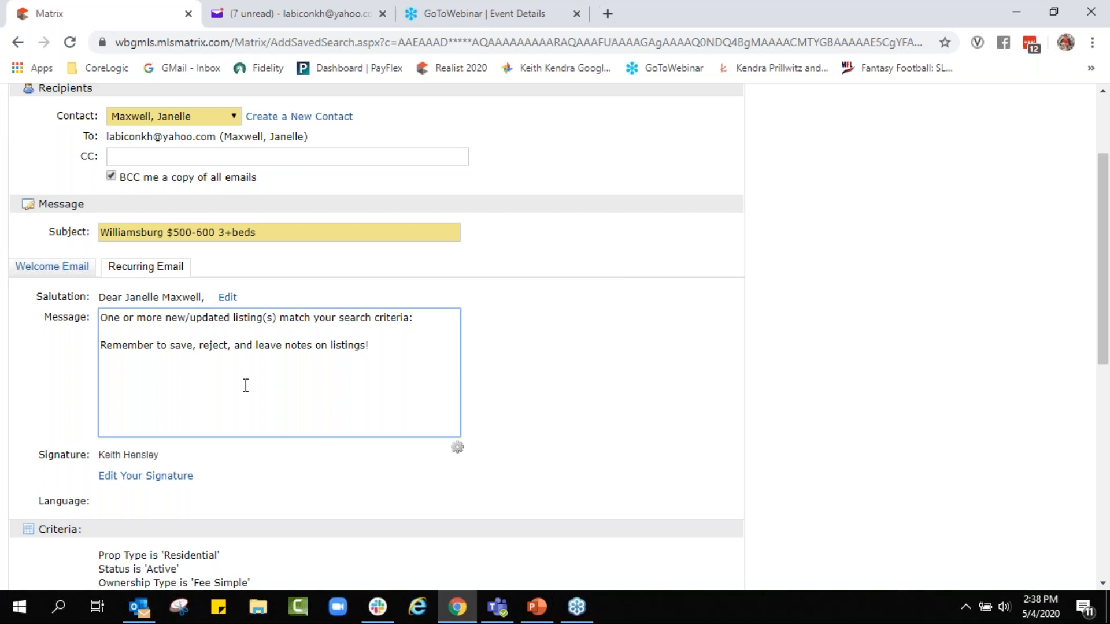
{"action": "left_click", "coordinate": [461, 455]}
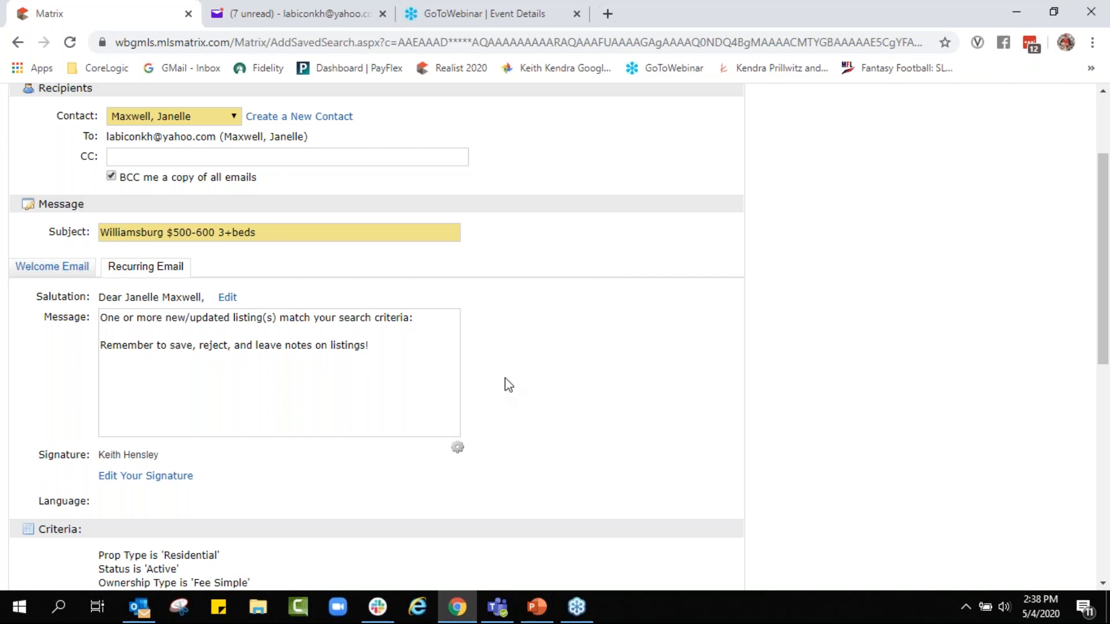
Step: Set the auto email schedule to ASAP, toggling the Reverse Prospecting checkbox off and back on
{"action": "scroll", "coordinate": [589, 385], "scroll_direction": "down", "scroll_amount": 2}
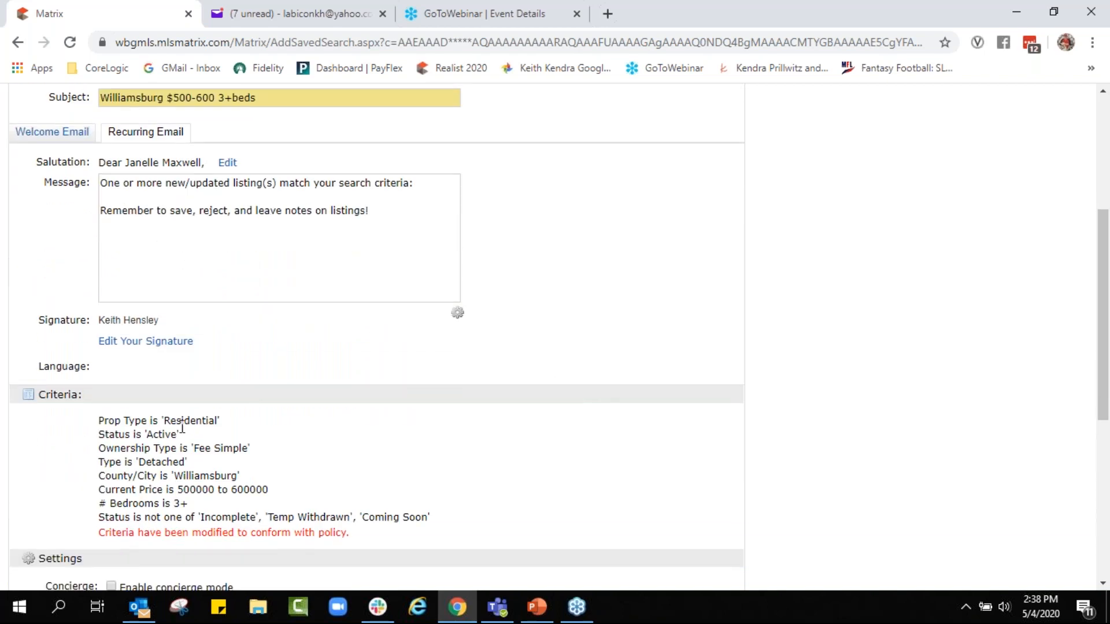
{"action": "scroll", "coordinate": [526, 477], "scroll_direction": "down", "scroll_amount": 4}
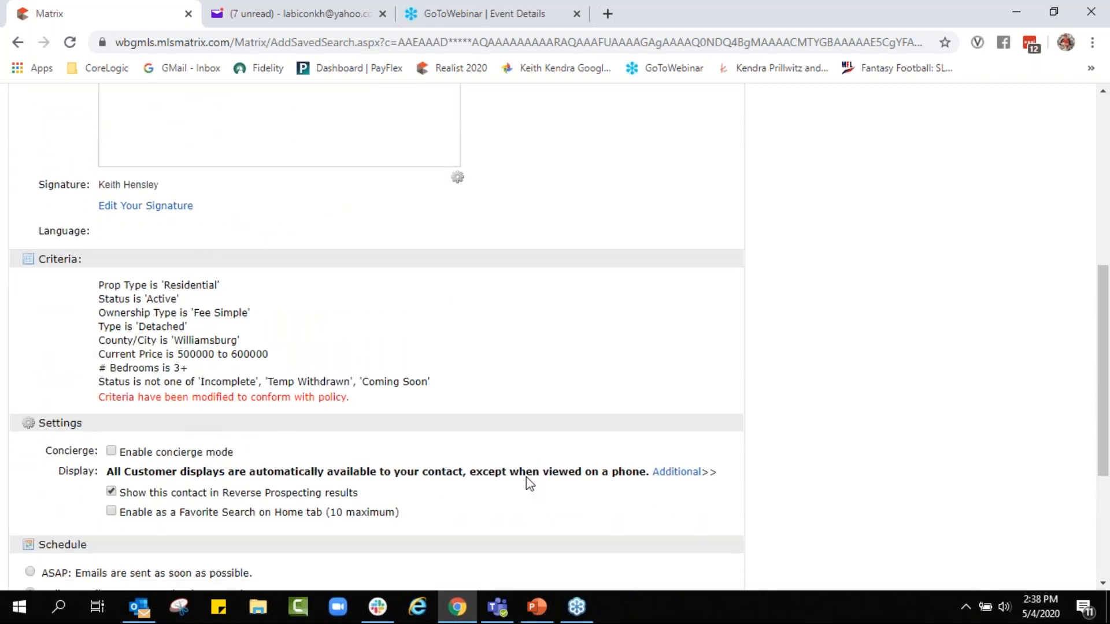
{"action": "scroll", "coordinate": [214, 443], "scroll_direction": "down", "scroll_amount": 2}
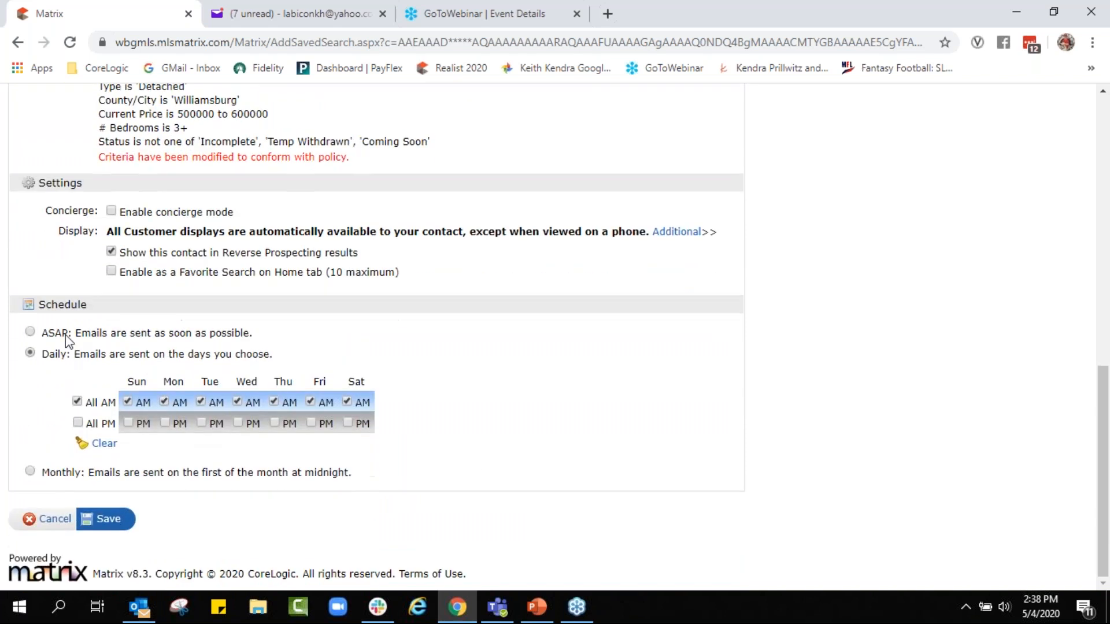
{"action": "left_click", "coordinate": [30, 334]}
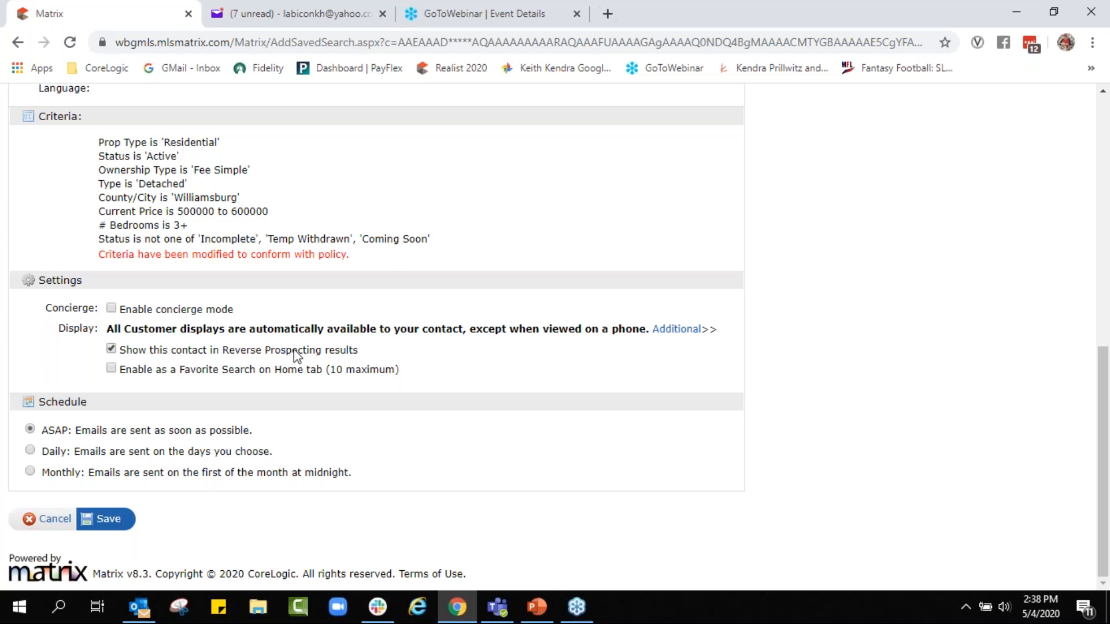
{"action": "left_click", "coordinate": [111, 350]}
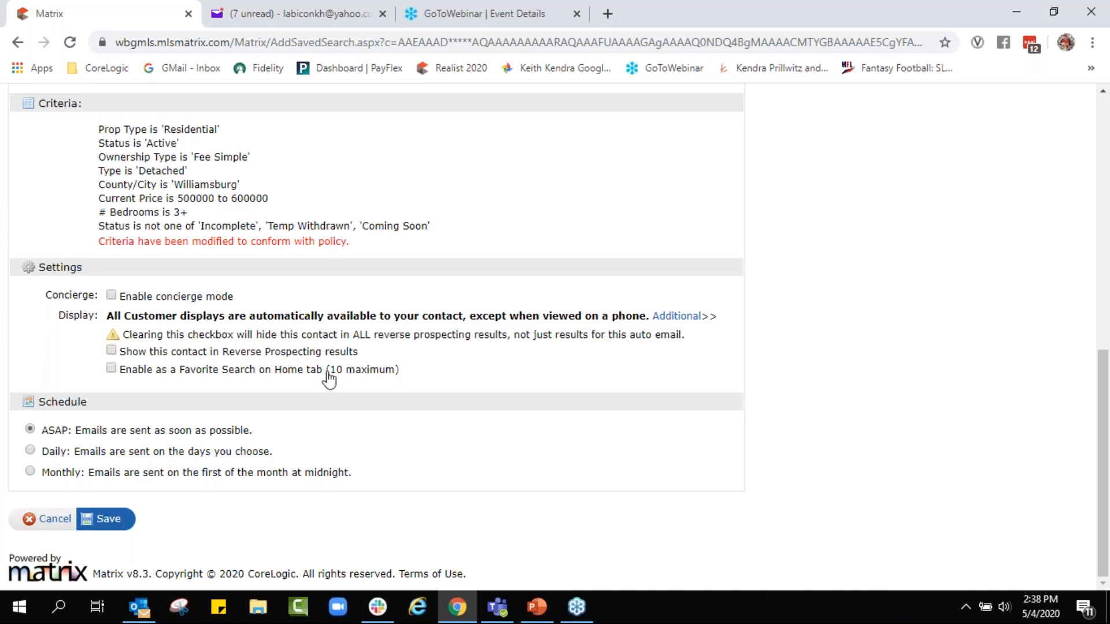
{"action": "left_click", "coordinate": [111, 351]}
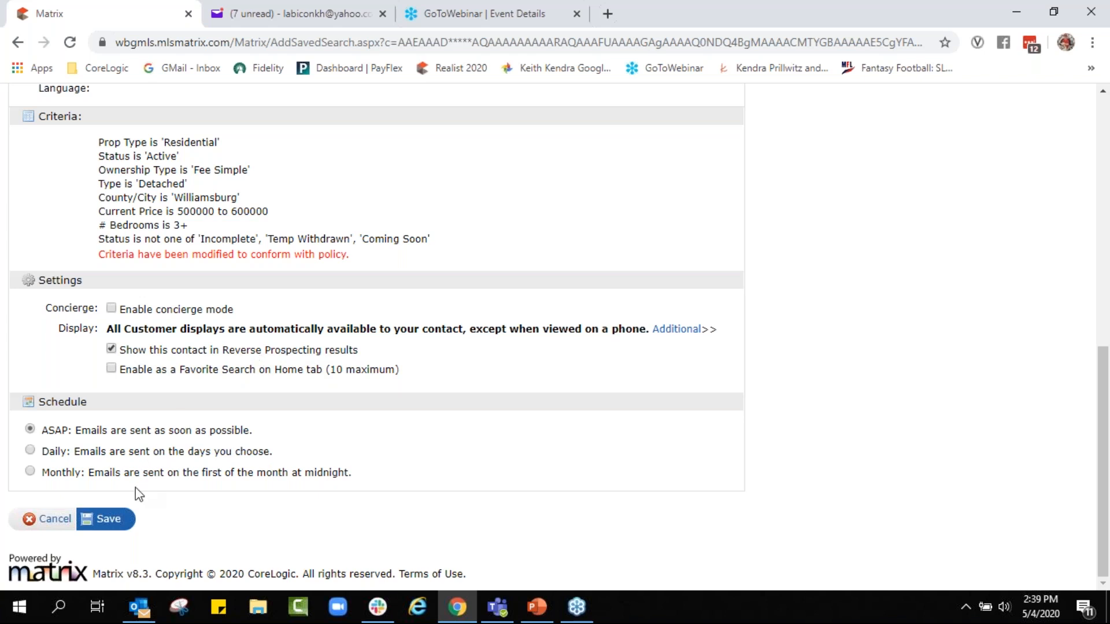
Step: Save the Williamsburg $500-600 3+beds auto email and return to the seven search results
{"action": "left_click", "coordinate": [113, 531]}
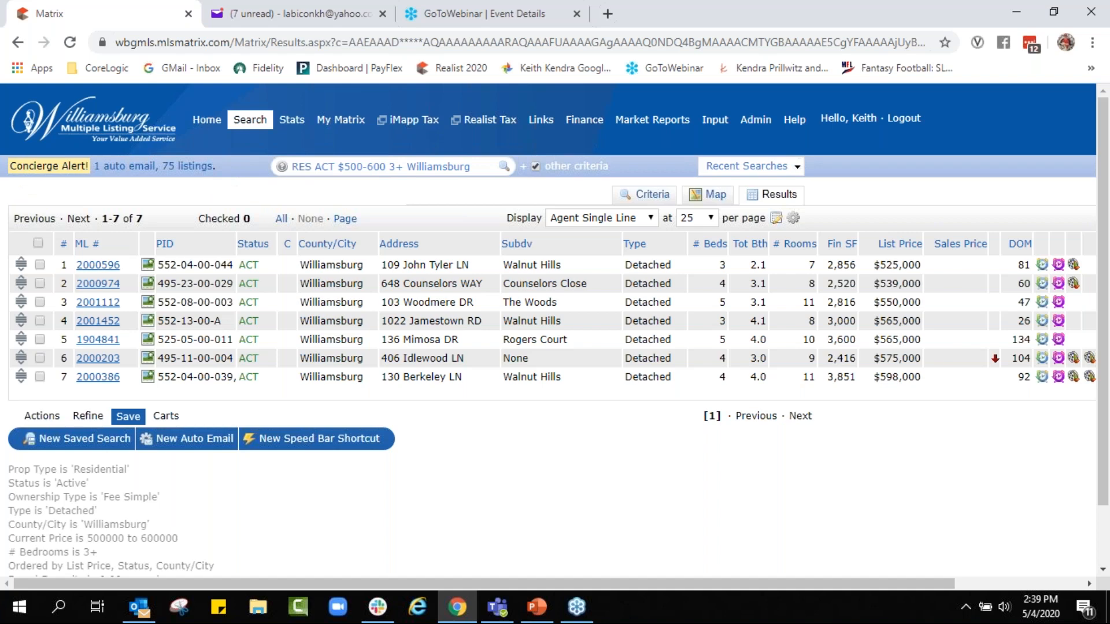
{"action": "mouse_move", "coordinate": [337, 122]}
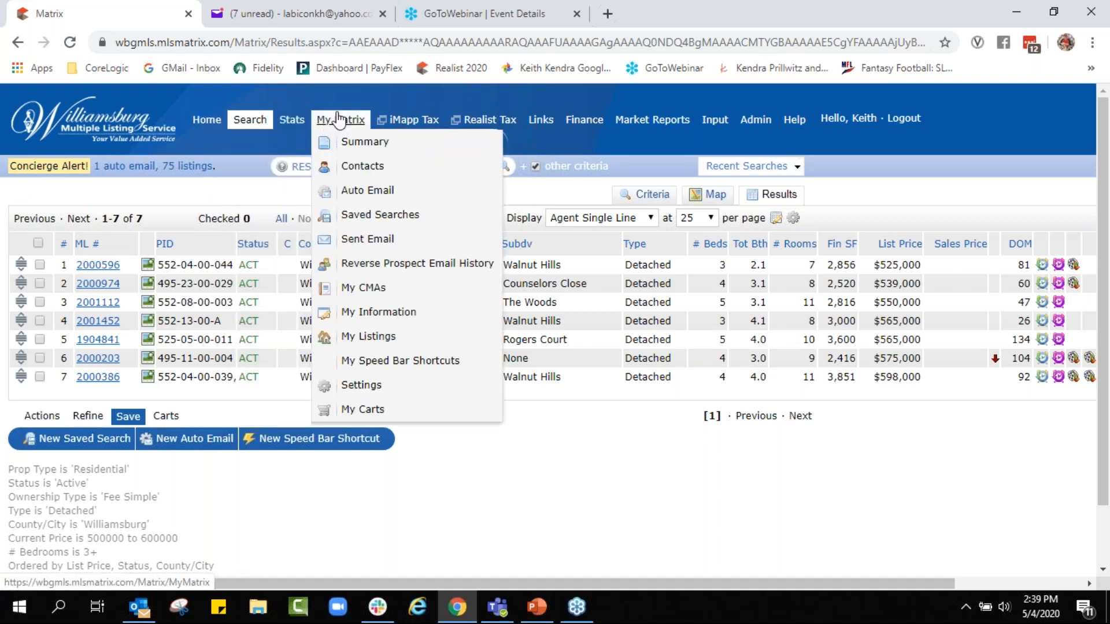
{"action": "mouse_move", "coordinate": [249, 122]}
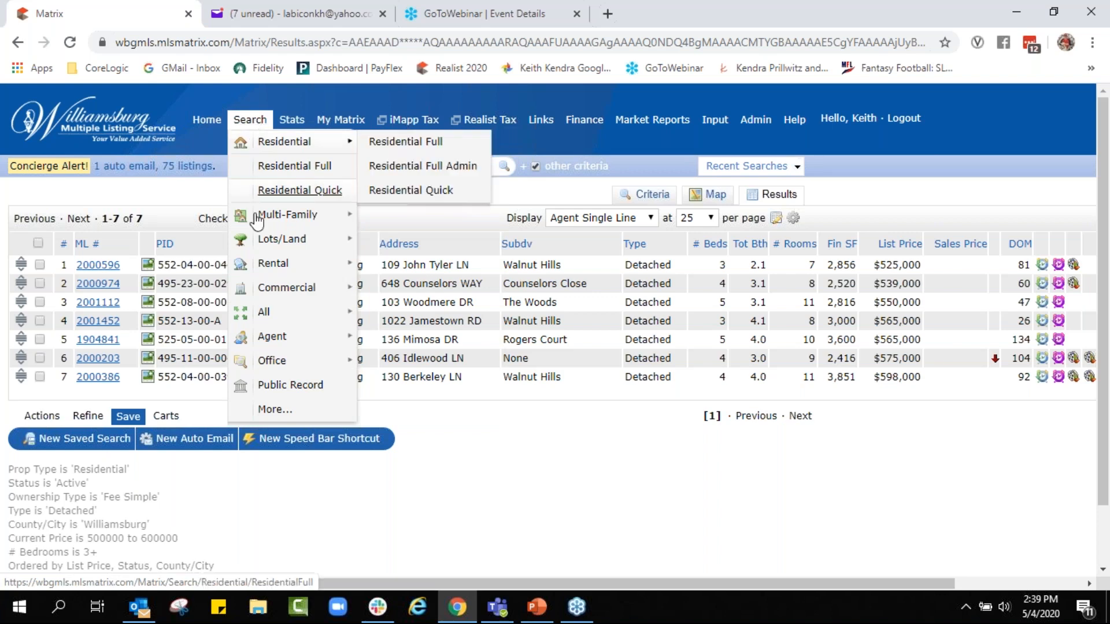
{"action": "mouse_move", "coordinate": [280, 240]}
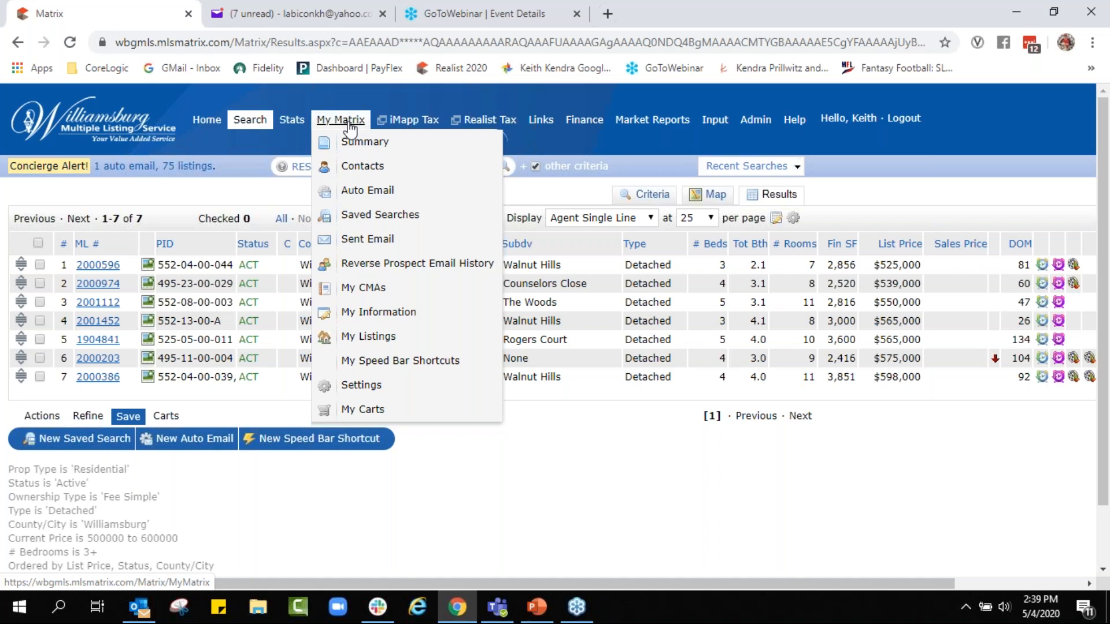
Step: Check the client's auto emails under Contacts, then open the full Auto Emails list of 6
{"action": "left_click", "coordinate": [362, 168]}
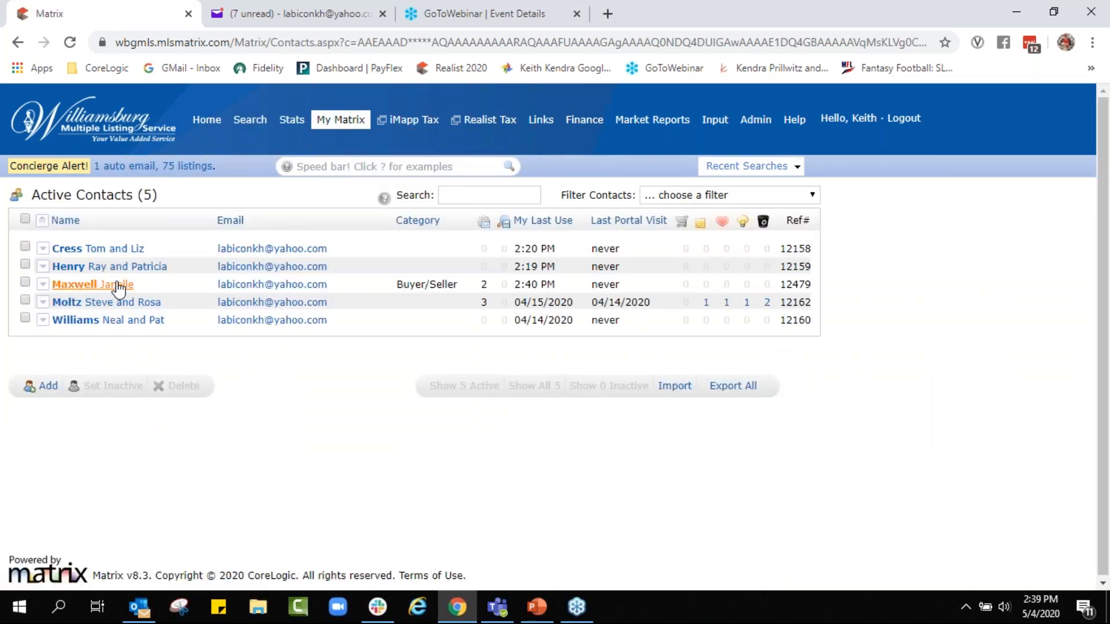
{"action": "left_click", "coordinate": [98, 286]}
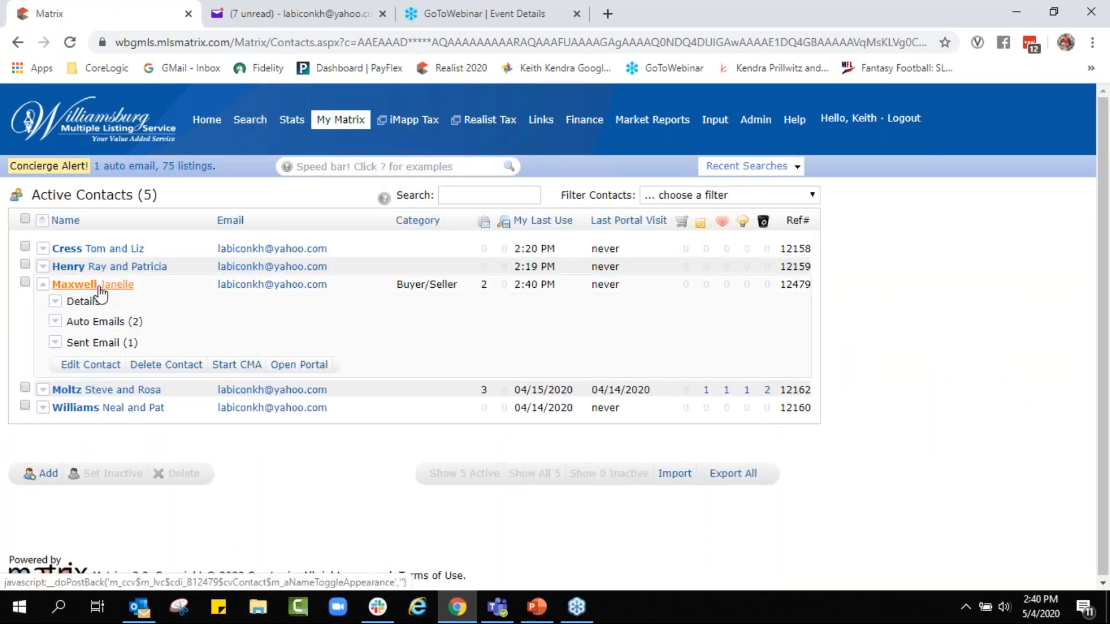
{"action": "left_click", "coordinate": [113, 325]}
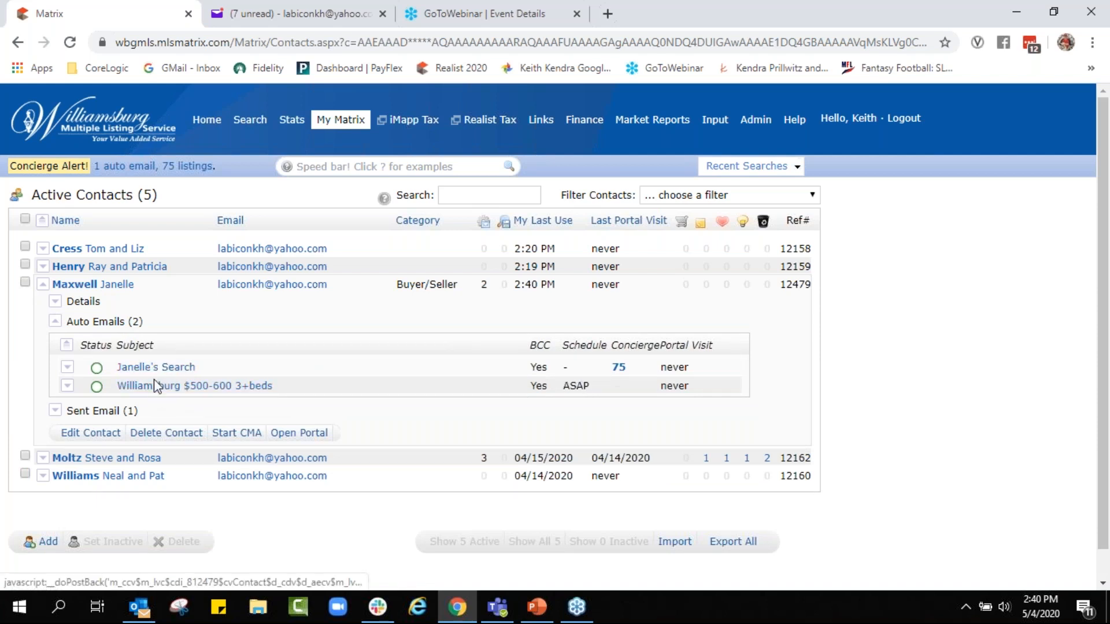
{"action": "left_click", "coordinate": [104, 322]}
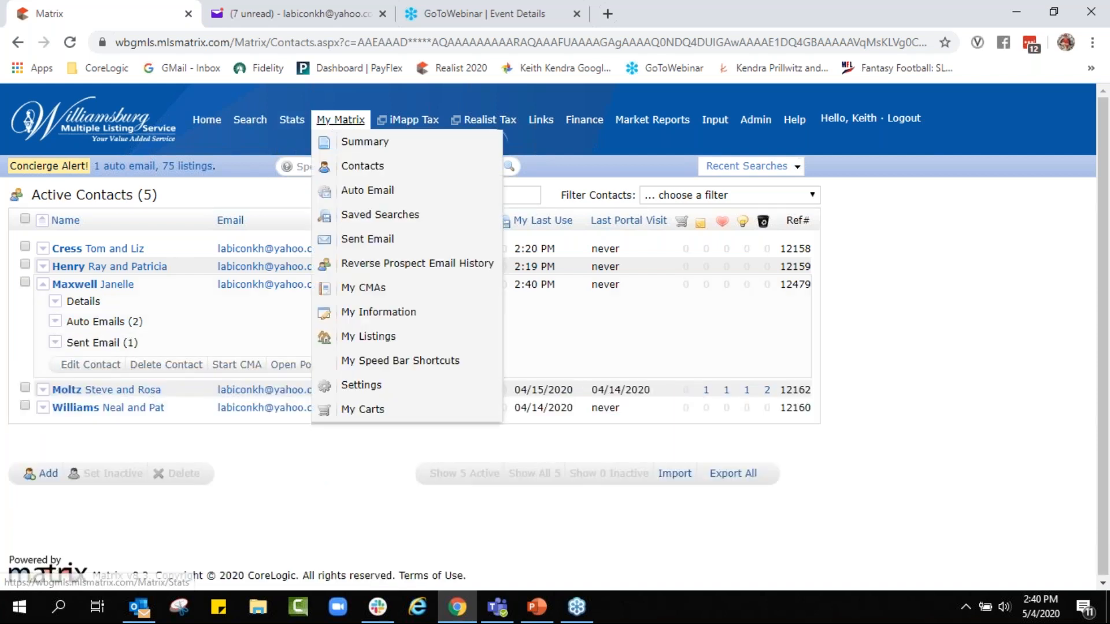
{"action": "left_click", "coordinate": [365, 194]}
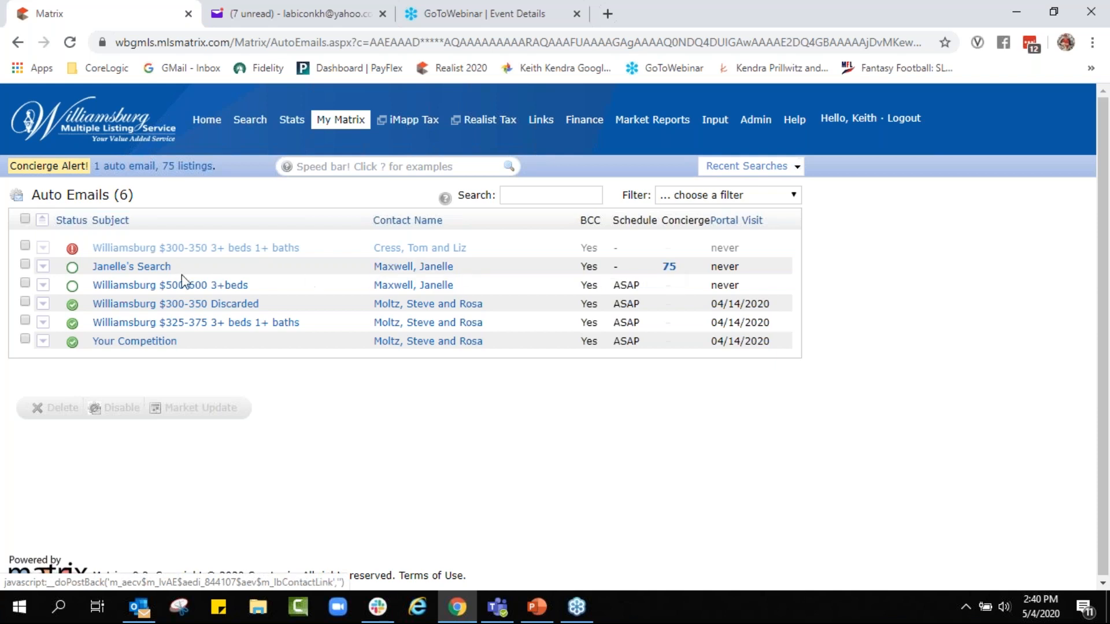
Step: Disable and then delete the client's old named-search auto email, leaving five auto emails
{"action": "left_click", "coordinate": [24, 265]}
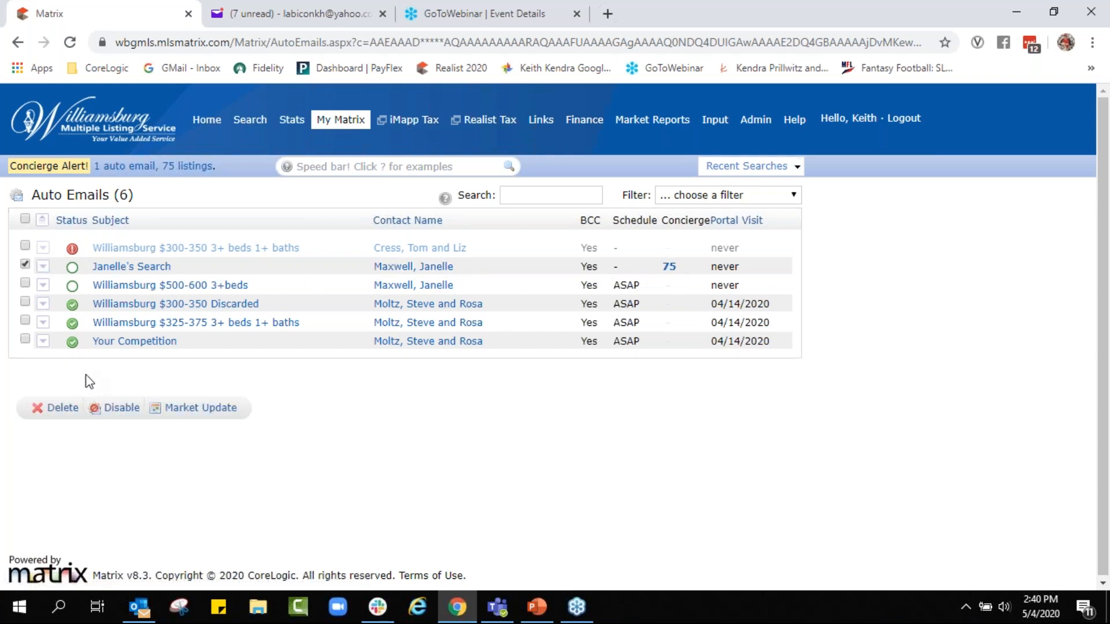
{"action": "left_click", "coordinate": [119, 408]}
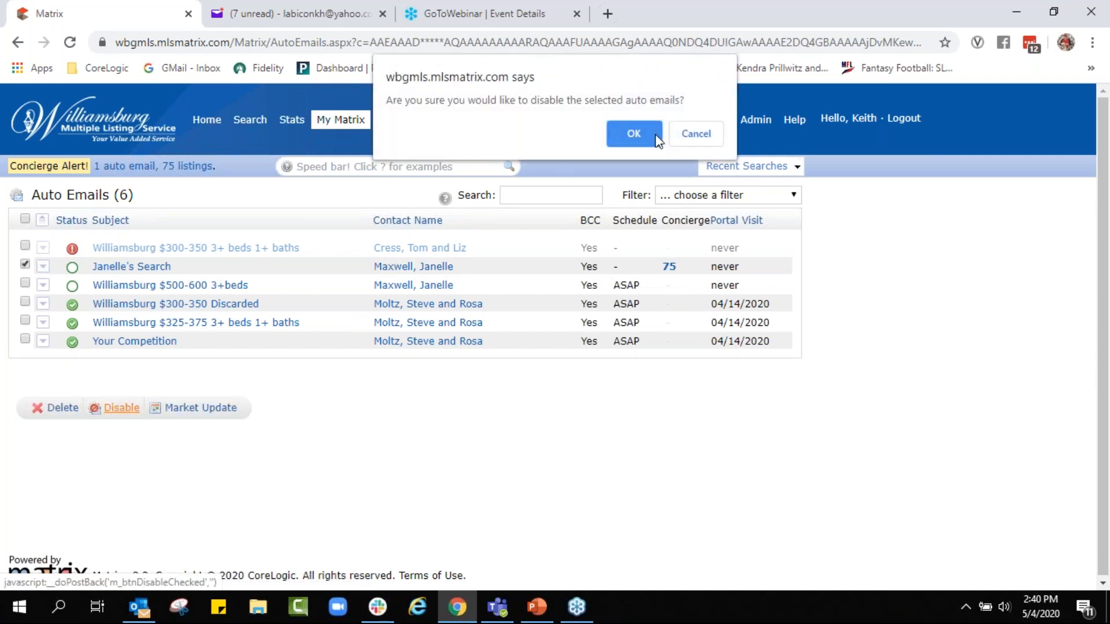
{"action": "left_click", "coordinate": [634, 134]}
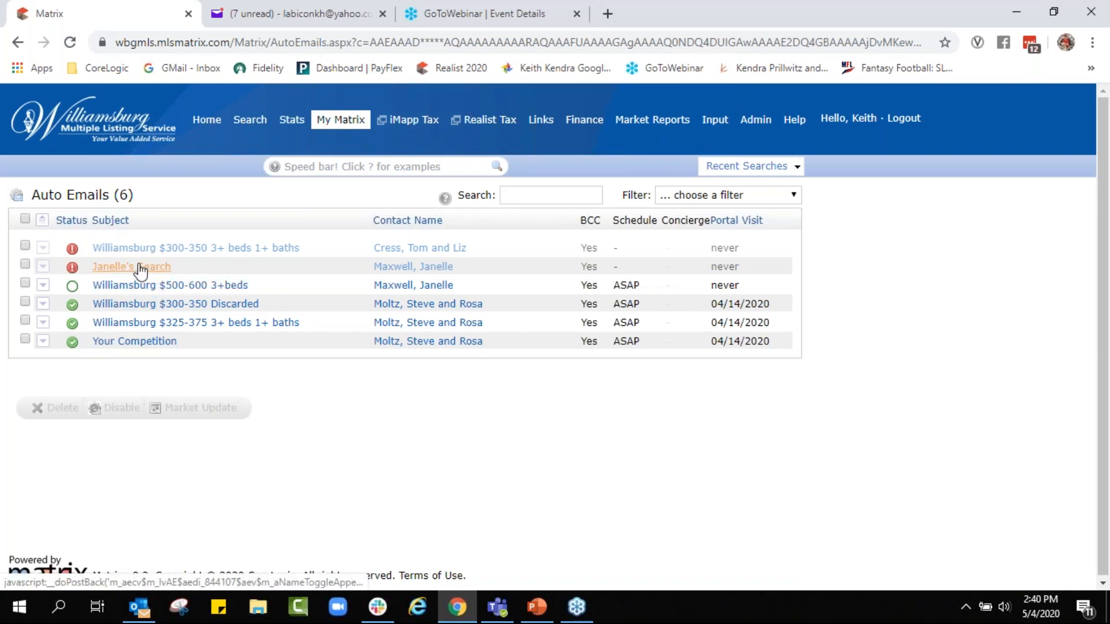
{"action": "left_click", "coordinate": [25, 265]}
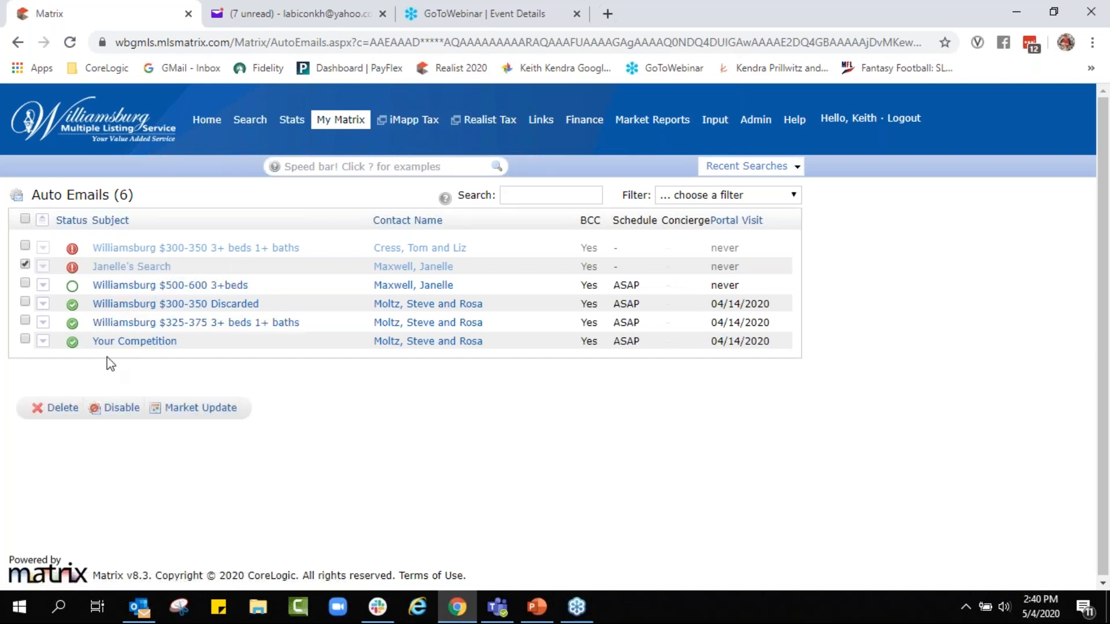
{"action": "left_click", "coordinate": [61, 411]}
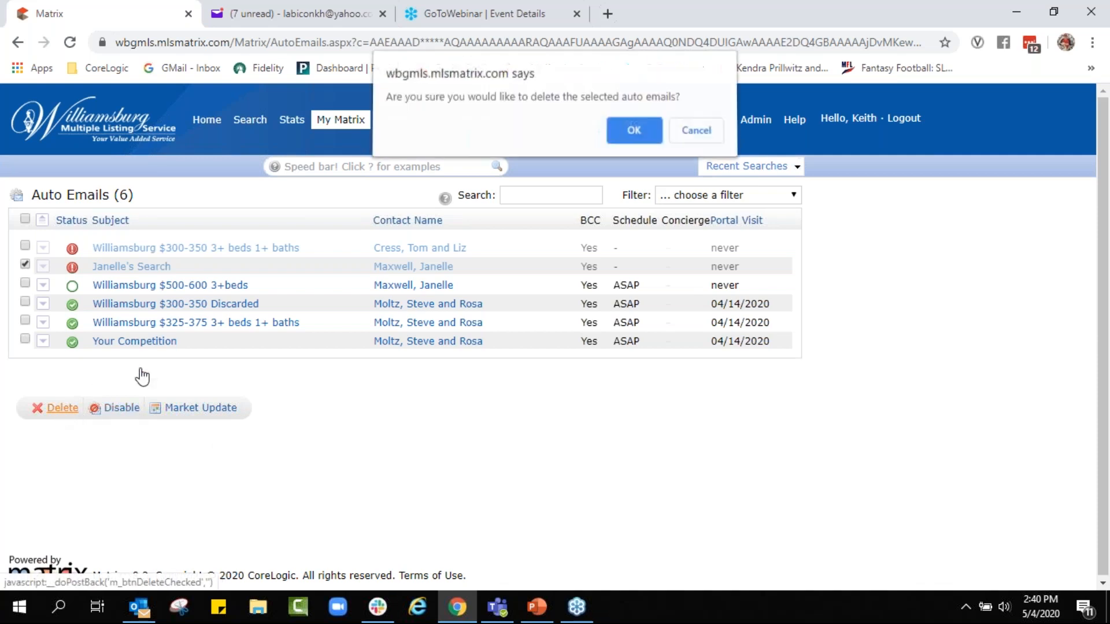
{"action": "left_click", "coordinate": [644, 128]}
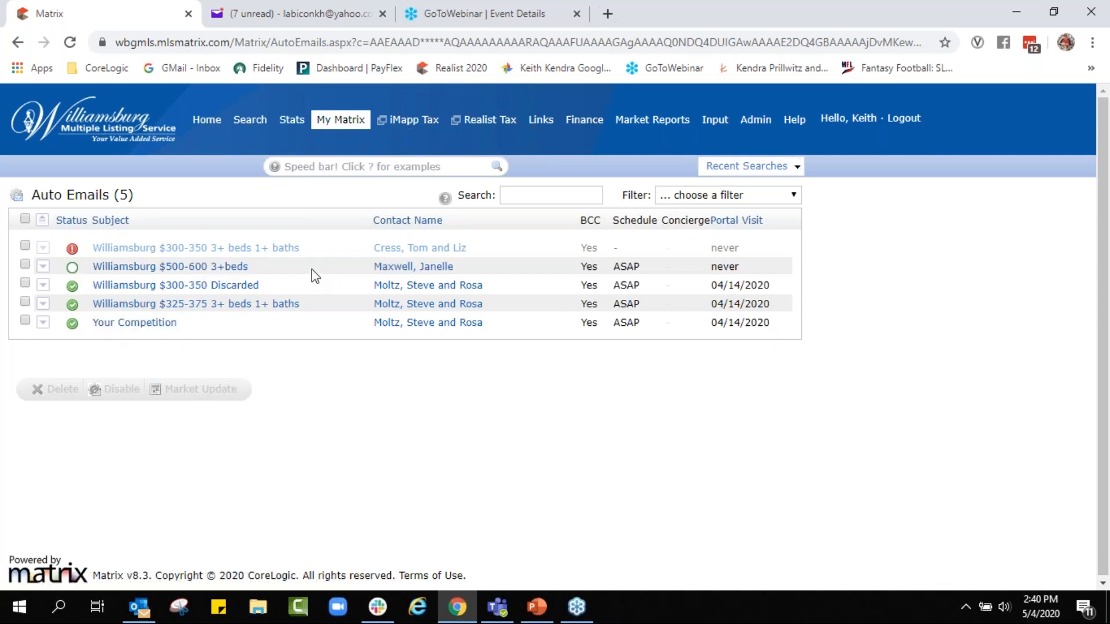
{"action": "mouse_move", "coordinate": [74, 276]}
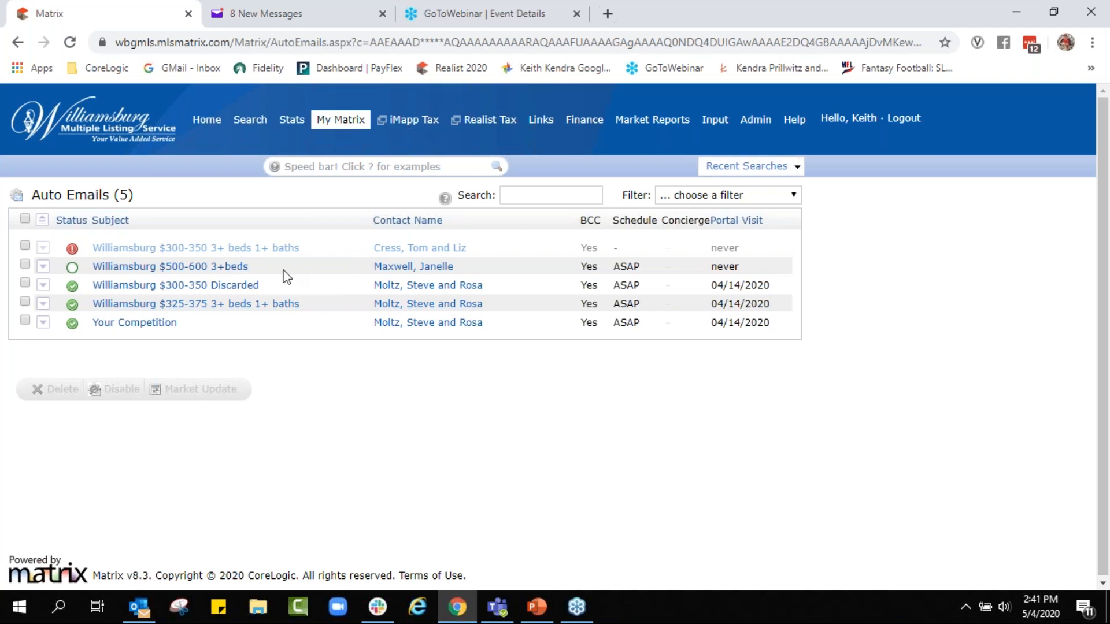
{"action": "left_click", "coordinate": [242, 268]}
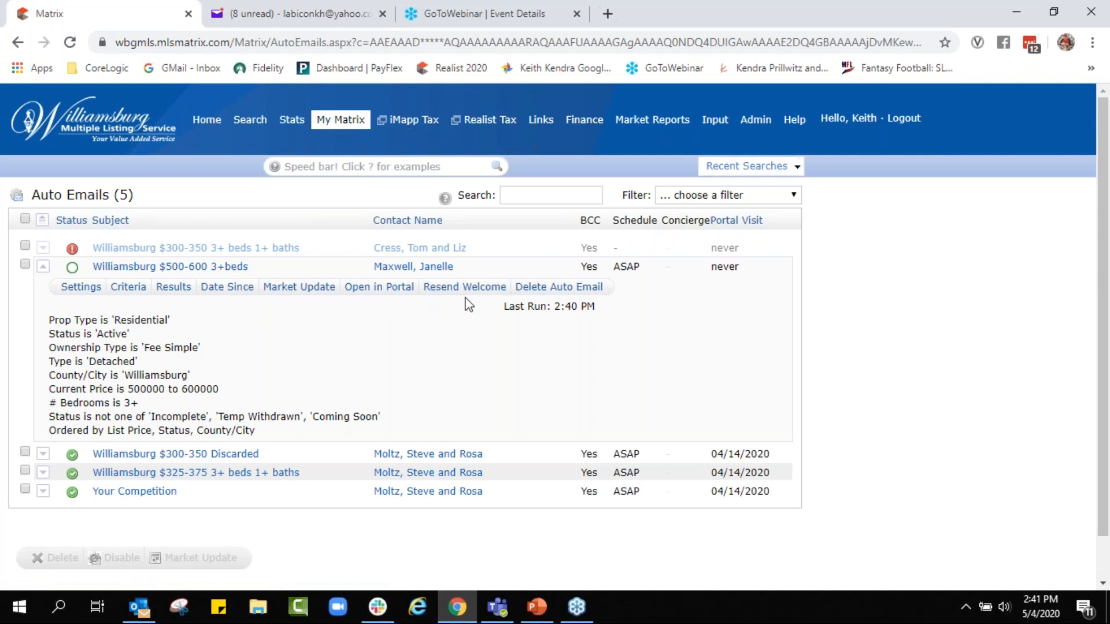
{"action": "left_click", "coordinate": [128, 268]}
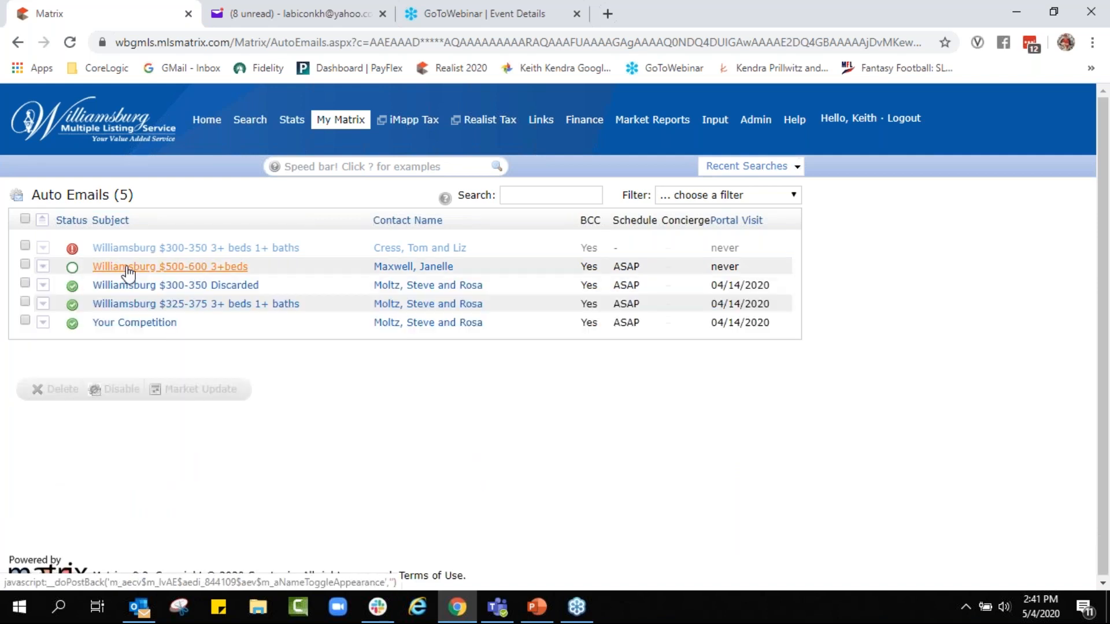
{"action": "mouse_move", "coordinate": [69, 287]}
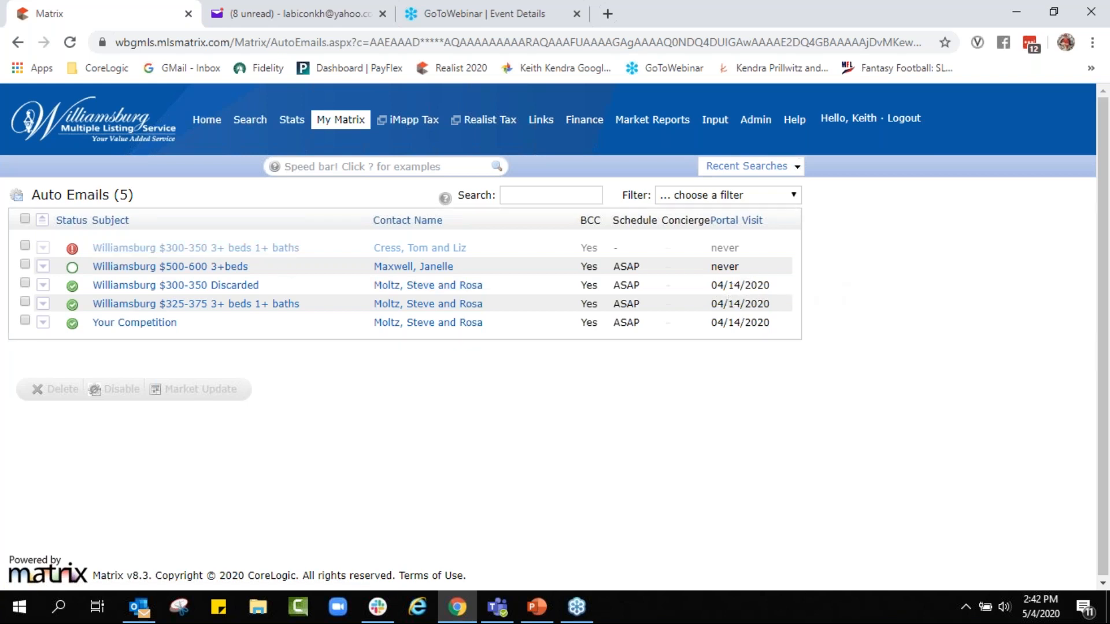
{"action": "mouse_move", "coordinate": [74, 270]}
{"action": "mouse_move", "coordinate": [74, 295]}
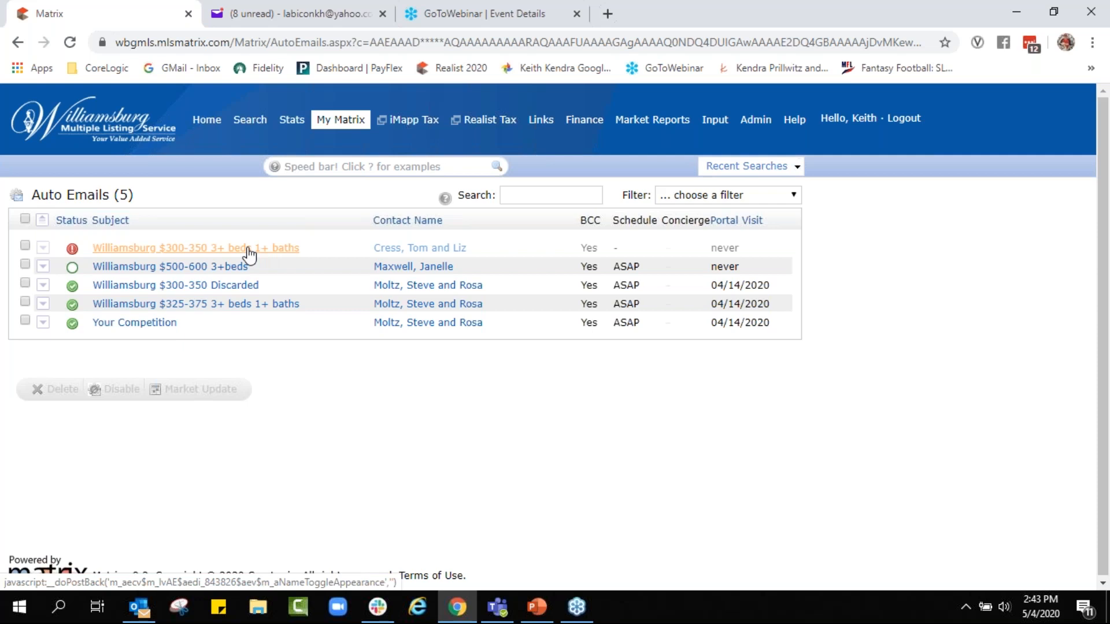
{"action": "left_click", "coordinate": [25, 246]}
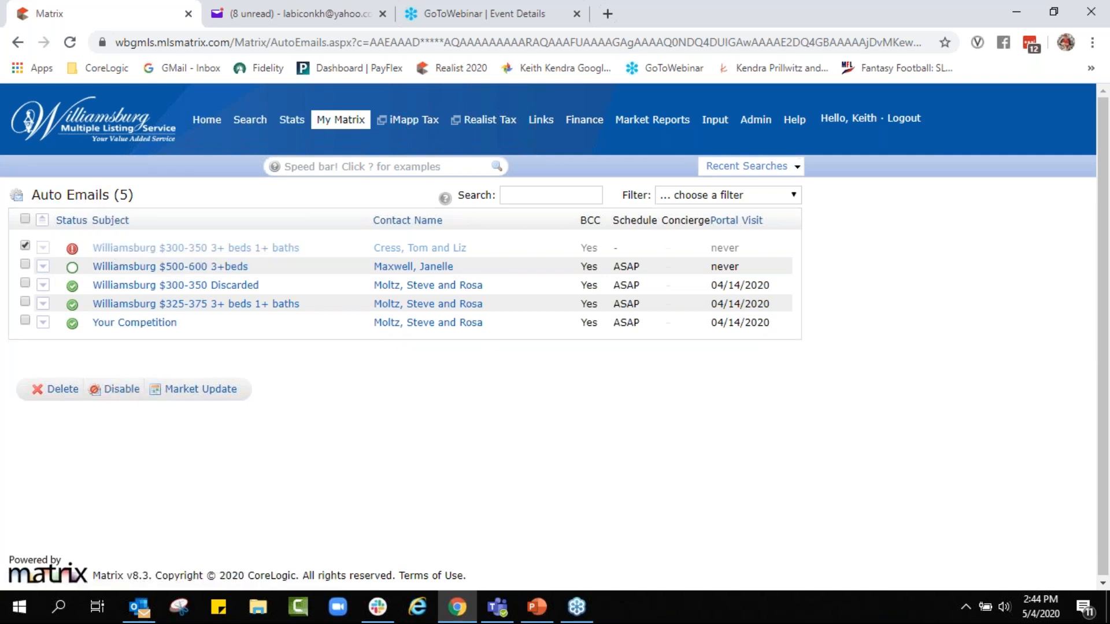
{"action": "left_click", "coordinate": [133, 249]}
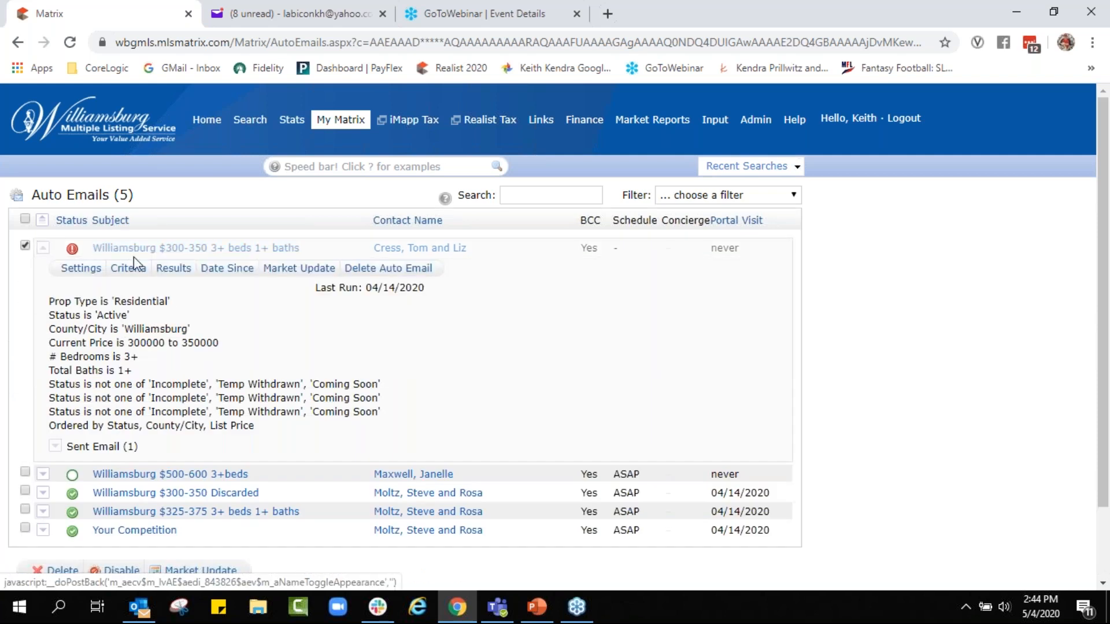
{"action": "left_click", "coordinate": [93, 275]}
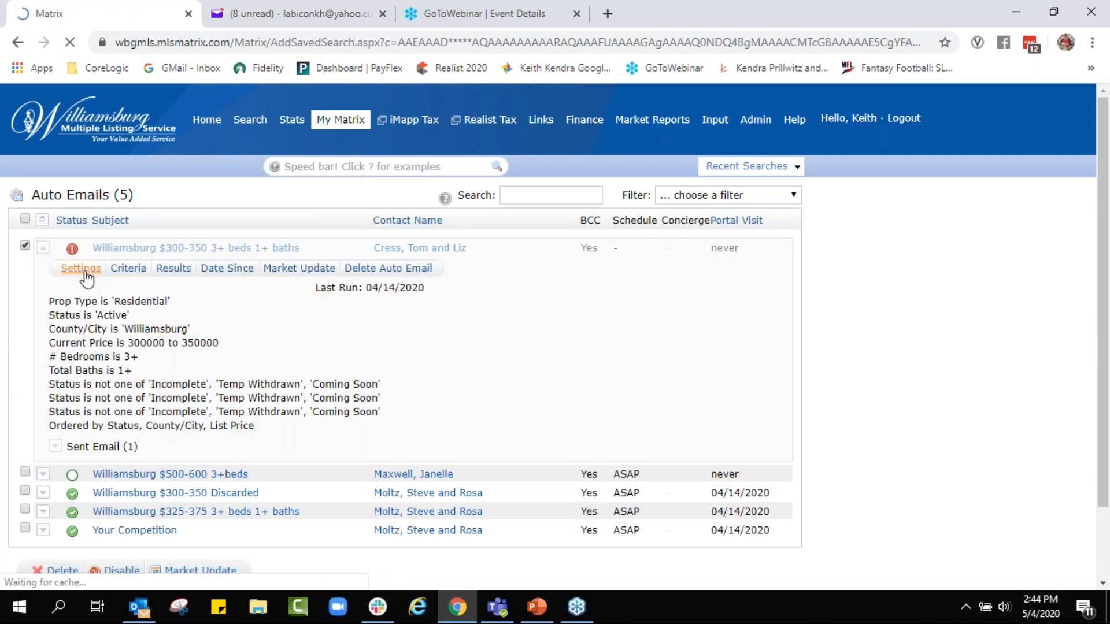
{"action": "scroll", "coordinate": [428, 292], "scroll_direction": "down", "scroll_amount": 8}
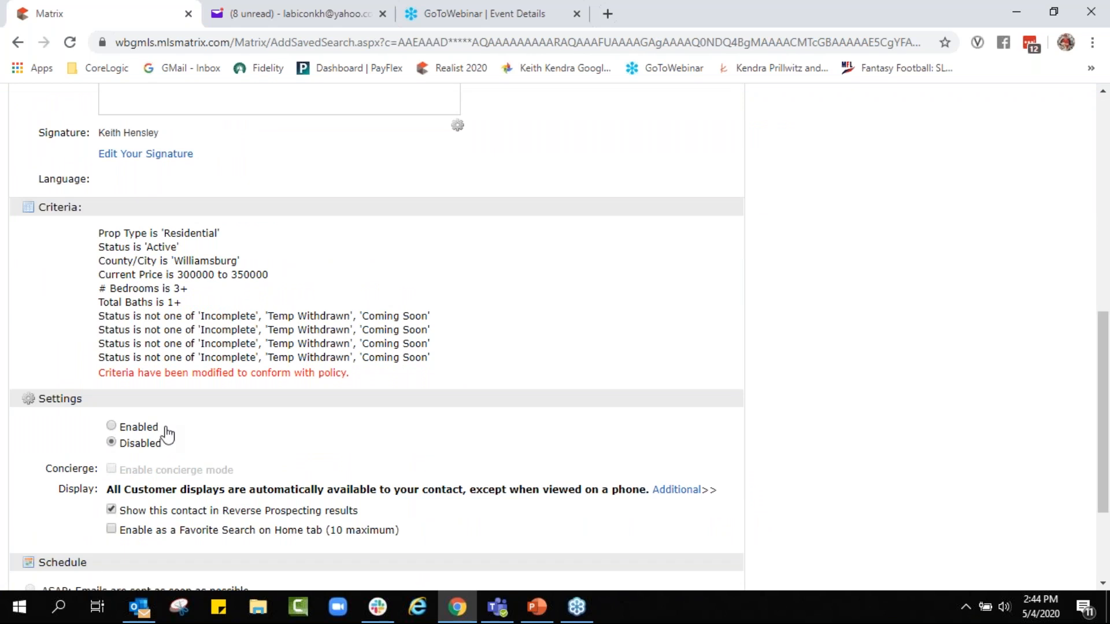
{"action": "scroll", "coordinate": [316, 448], "scroll_direction": "down", "scroll_amount": 3}
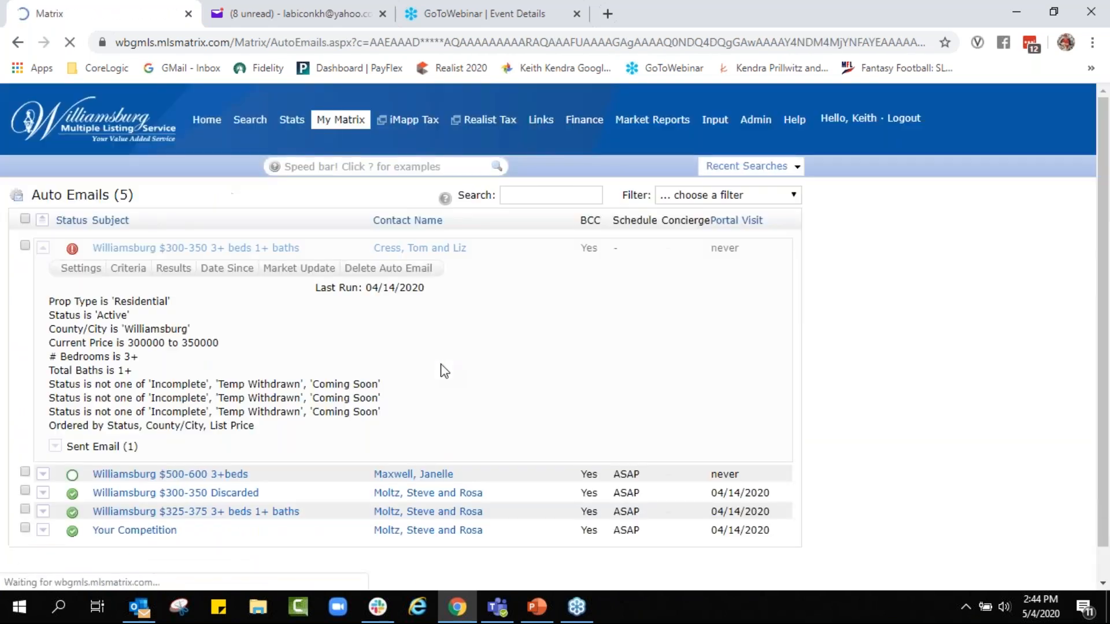
{"action": "left_click", "coordinate": [134, 253]}
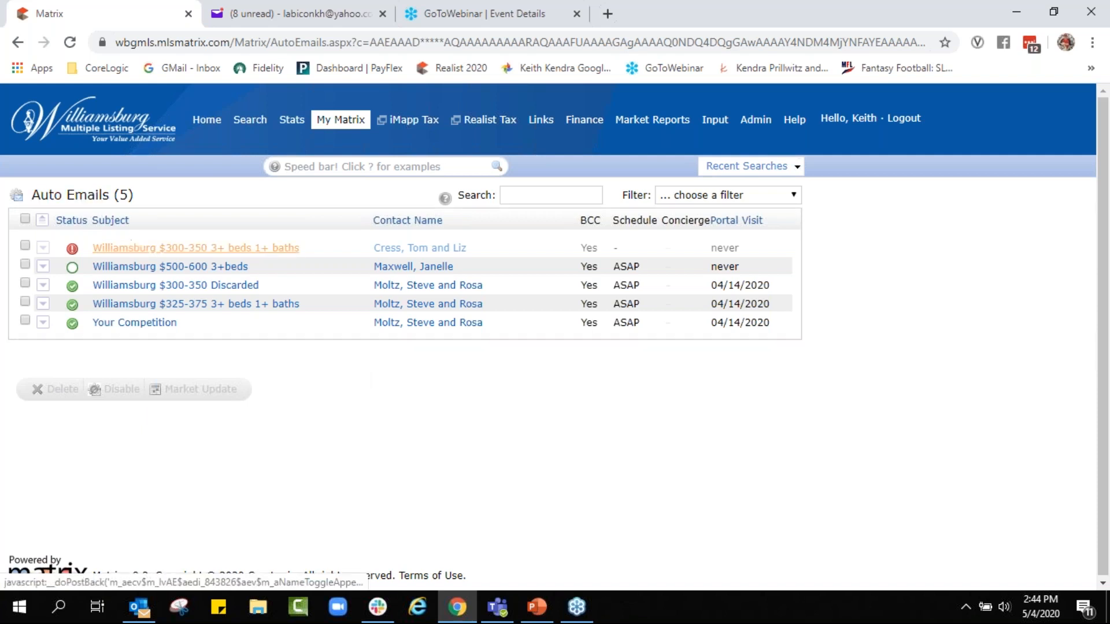
{"action": "mouse_move", "coordinate": [347, 120]}
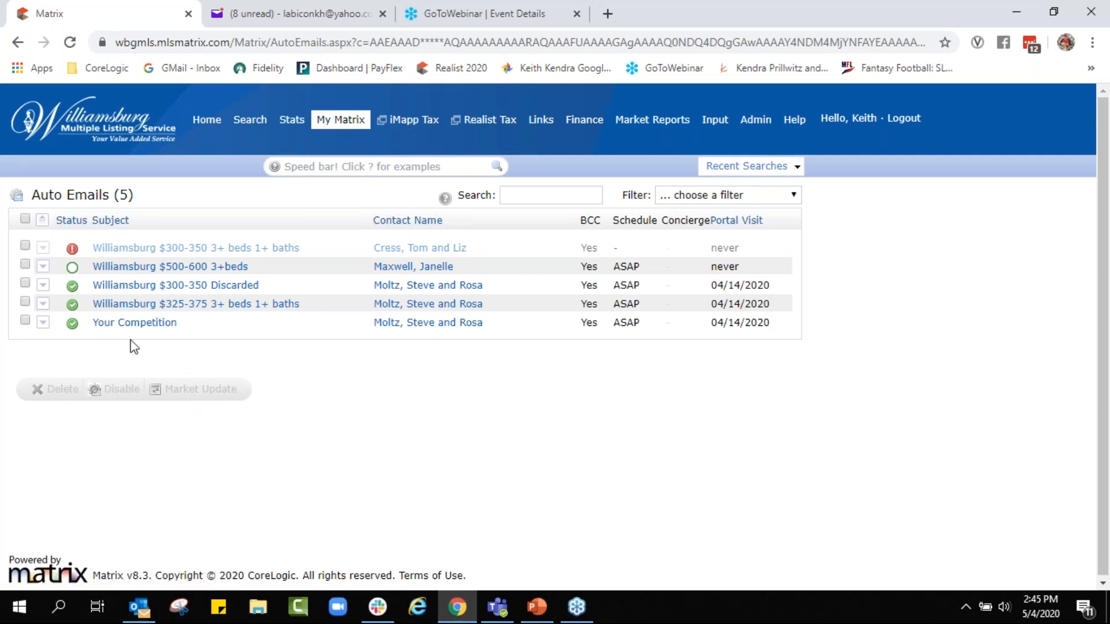
Step: Convert the Williamsburg $300-350 3+ beds 1+ baths auto email into saved search 'Williamsburg Search2'
{"action": "left_click", "coordinate": [25, 246]}
{"action": "left_click", "coordinate": [25, 246]}
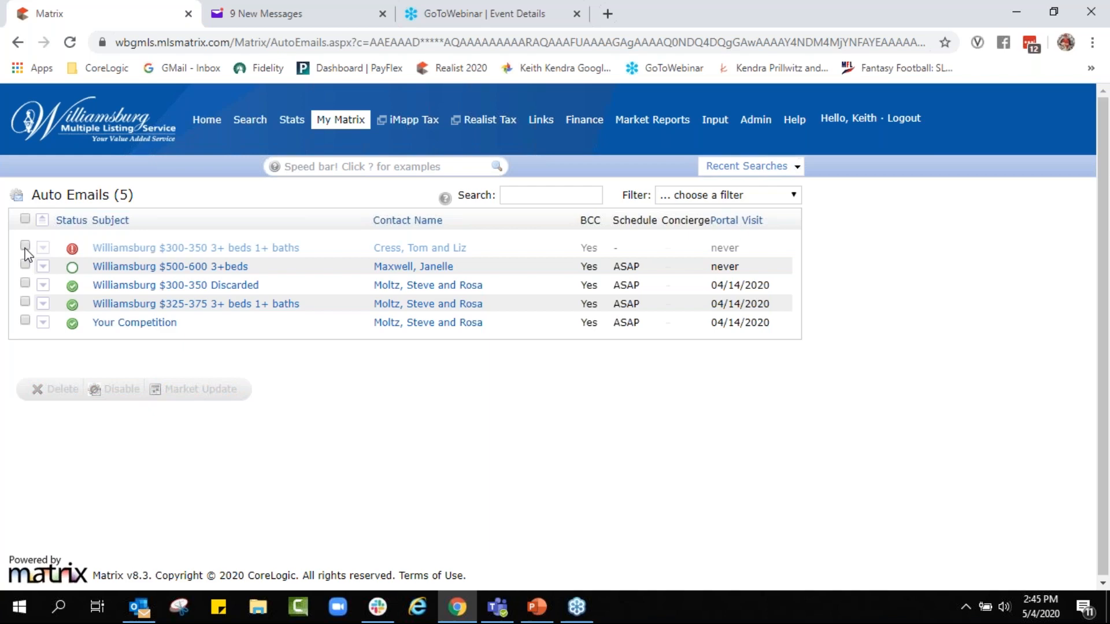
{"action": "left_click", "coordinate": [126, 250]}
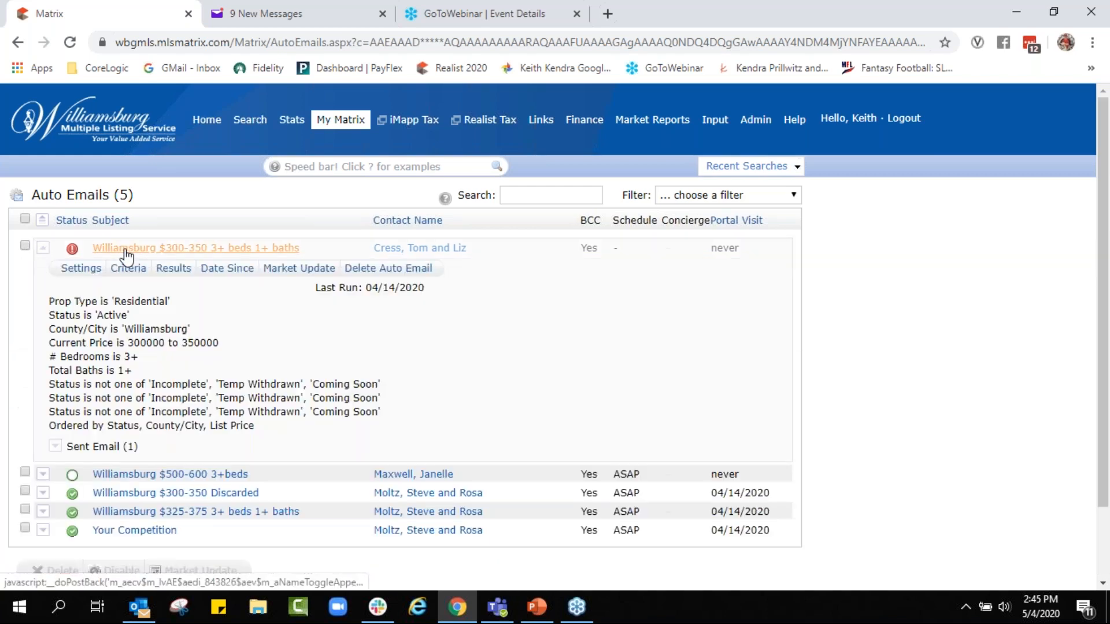
{"action": "left_click", "coordinate": [81, 269]}
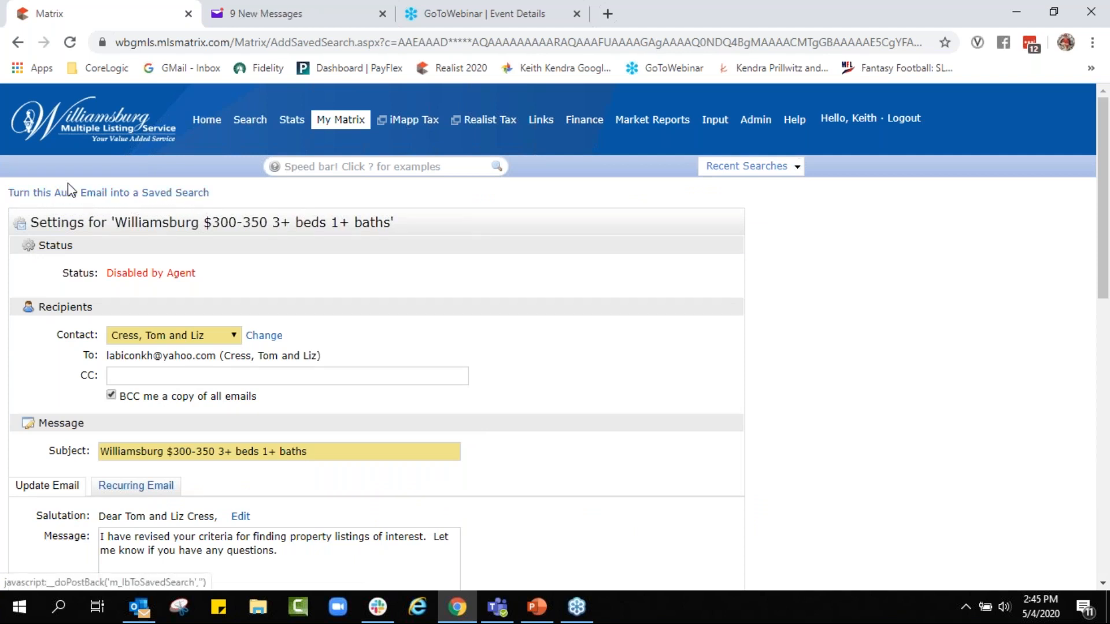
{"action": "left_click", "coordinate": [167, 198]}
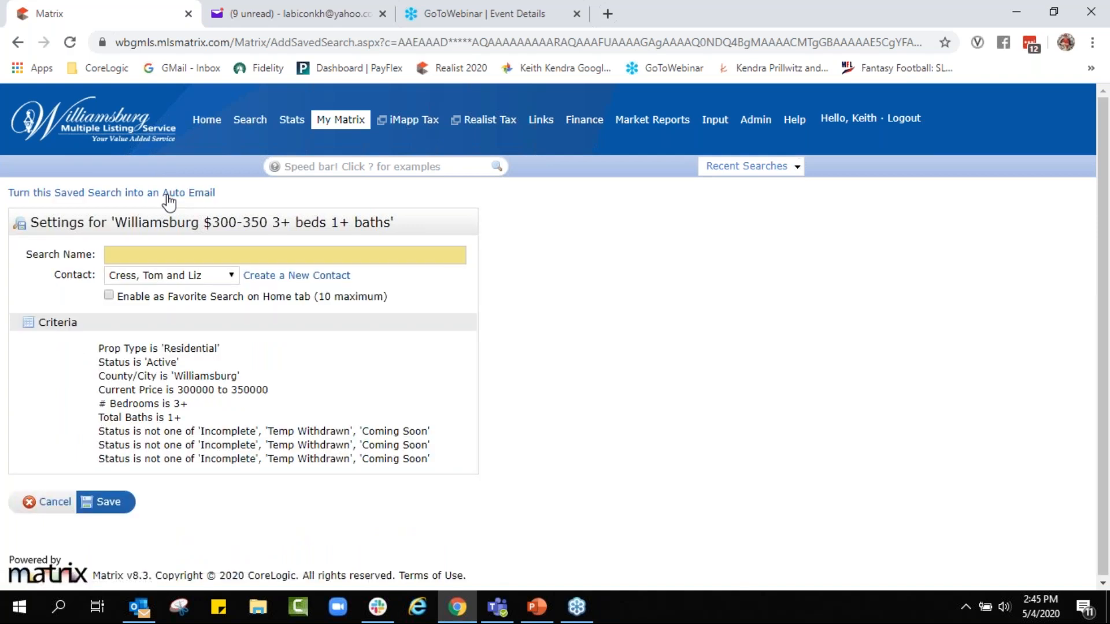
{"action": "left_click", "coordinate": [144, 253]}
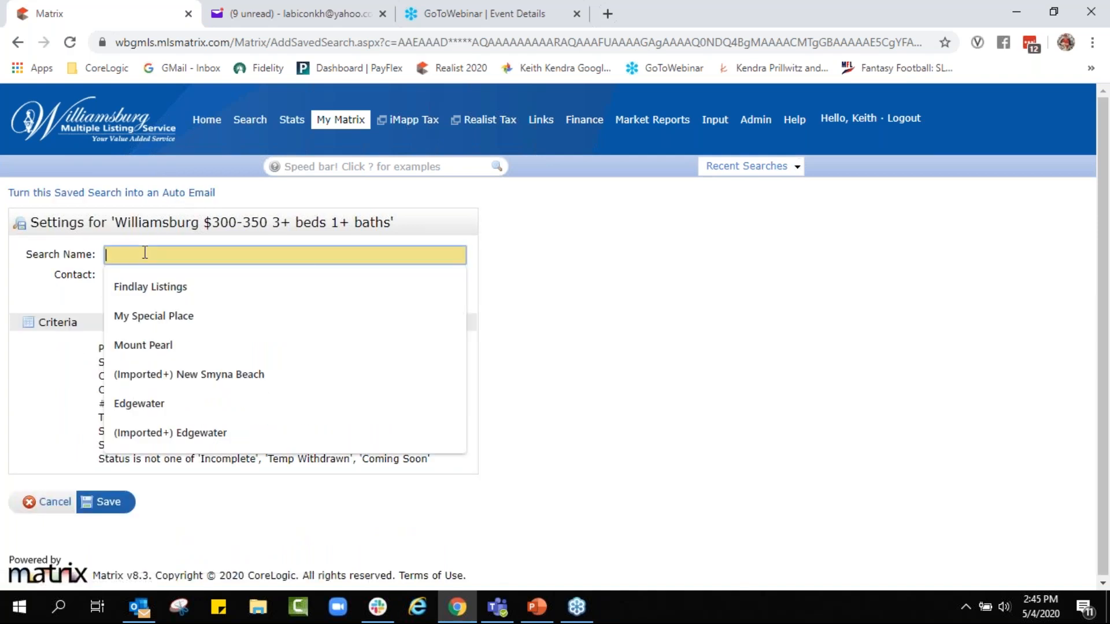
{"action": "type", "text": "Williamsburg Search"}
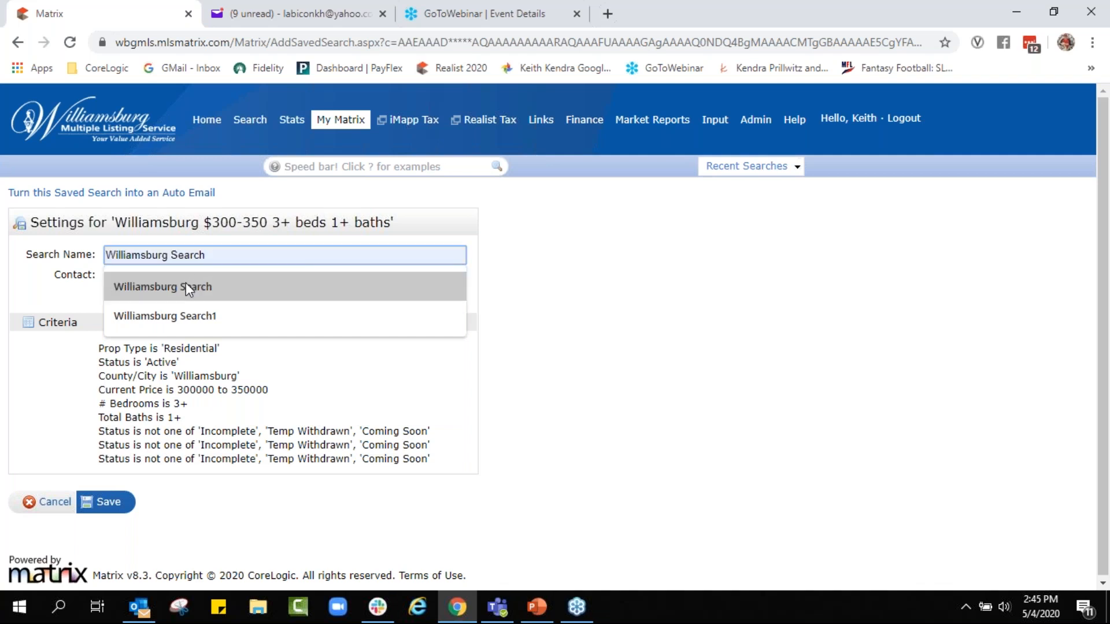
{"action": "left_click", "coordinate": [186, 286]}
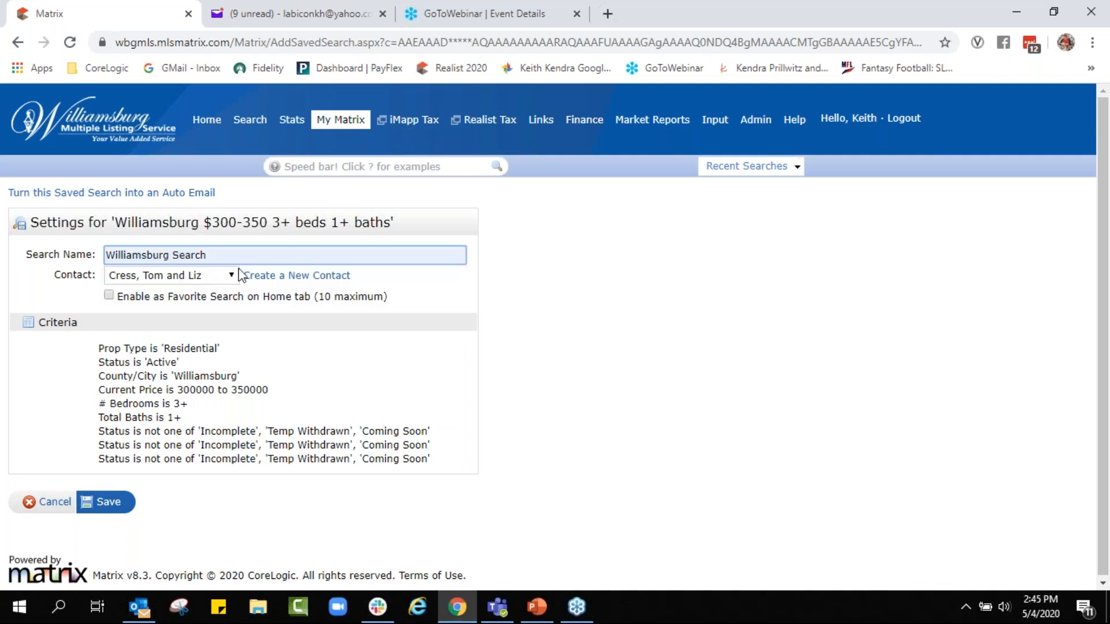
{"action": "type", "text": "2"}
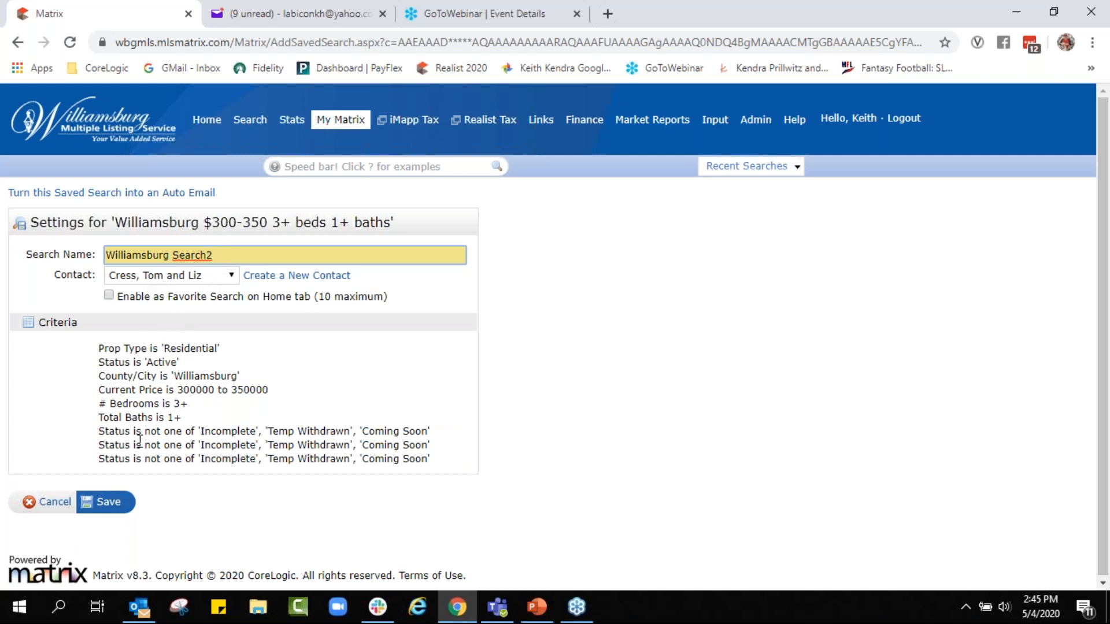
{"action": "left_click", "coordinate": [104, 503]}
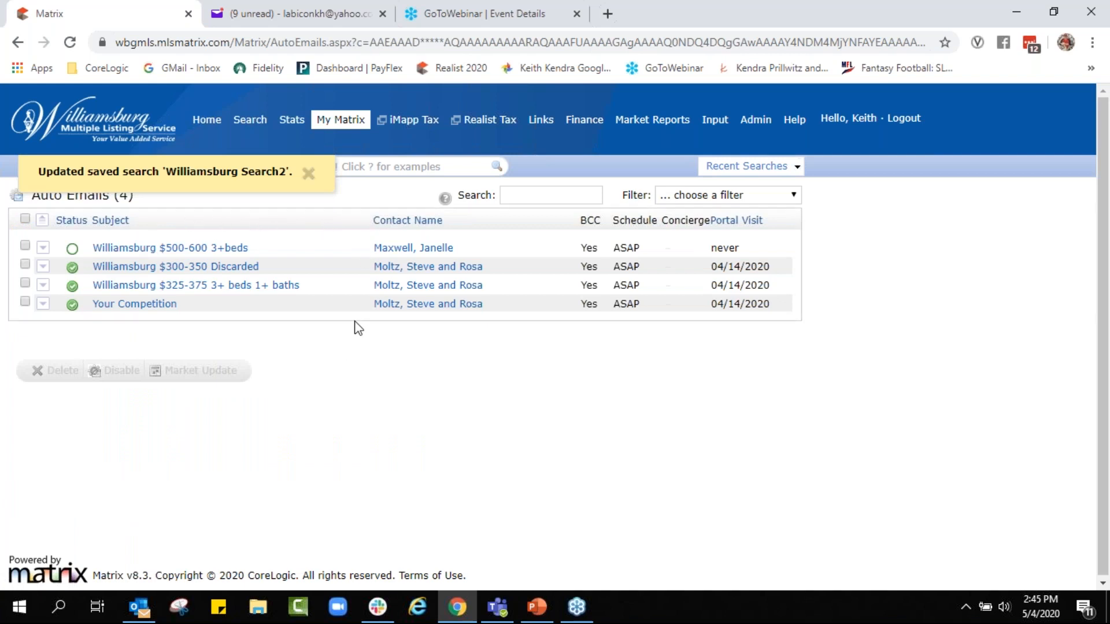
Step: Review the Saved Searches list and the first contact's saved searches, then open Auto Emails showing four
{"action": "mouse_move", "coordinate": [347, 123]}
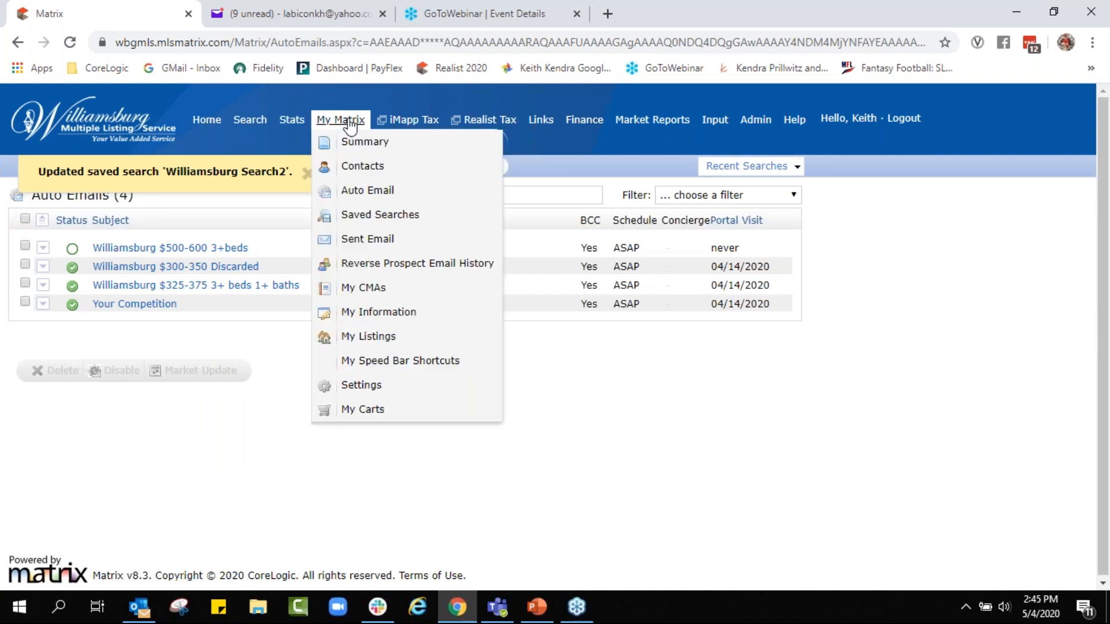
{"action": "left_click", "coordinate": [367, 217]}
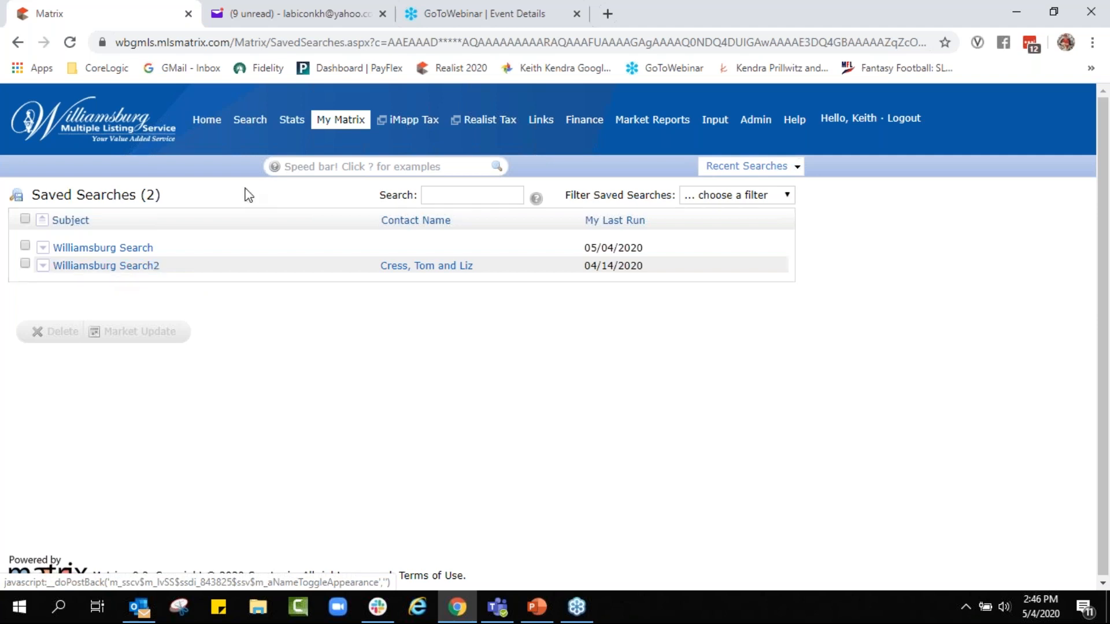
{"action": "mouse_move", "coordinate": [342, 120]}
{"action": "left_click", "coordinate": [349, 167]}
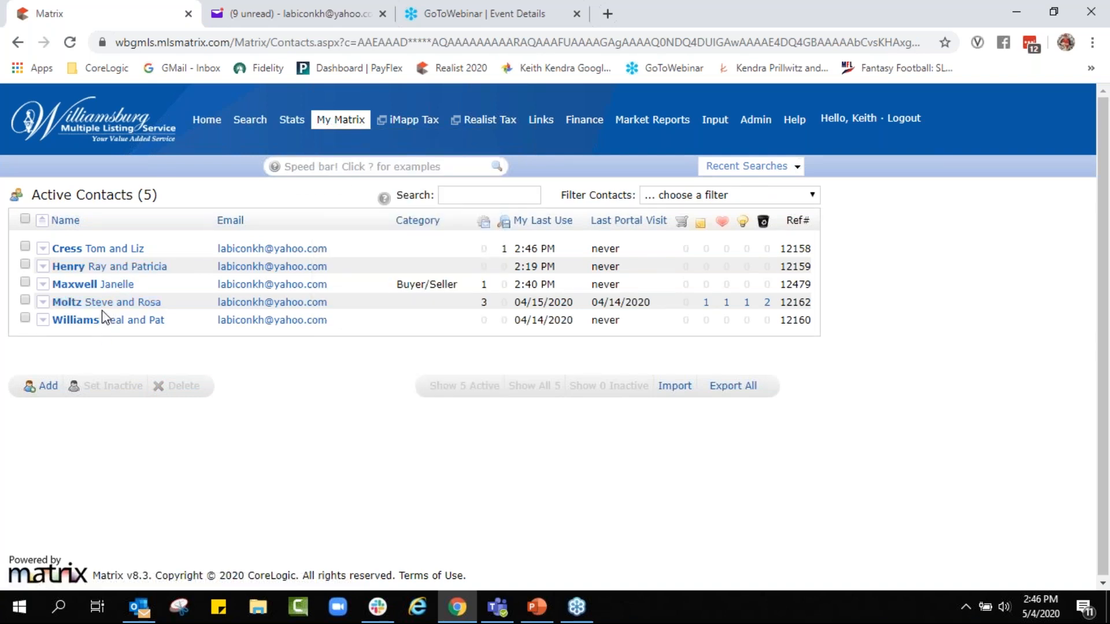
{"action": "left_click", "coordinate": [109, 250]}
{"action": "left_click", "coordinate": [130, 275]}
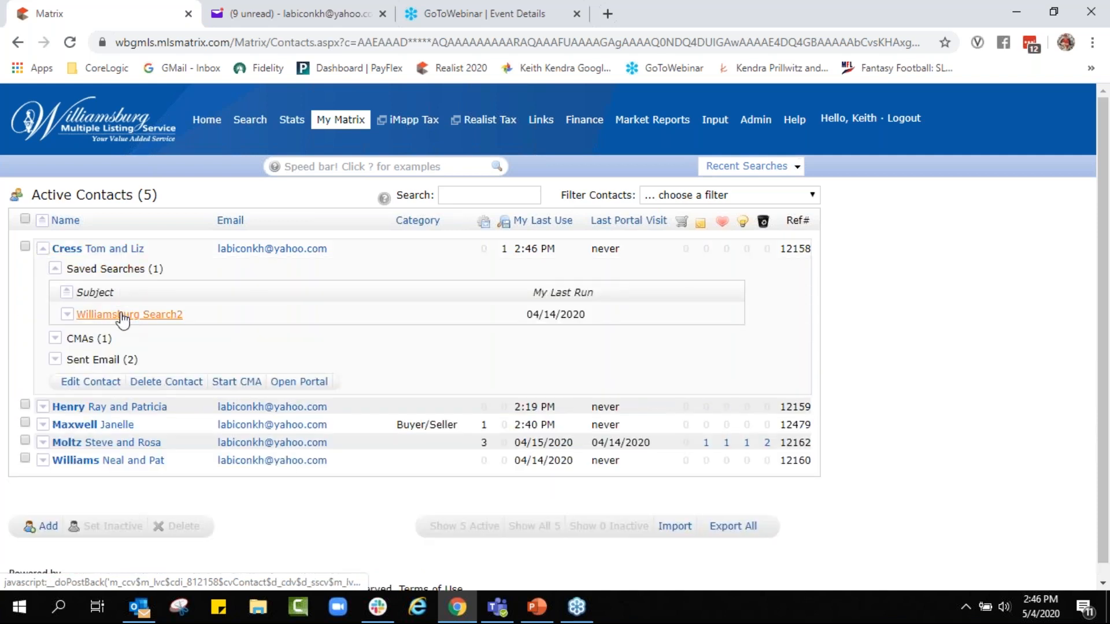
{"action": "left_click", "coordinate": [113, 270]}
{"action": "mouse_move", "coordinate": [324, 120]}
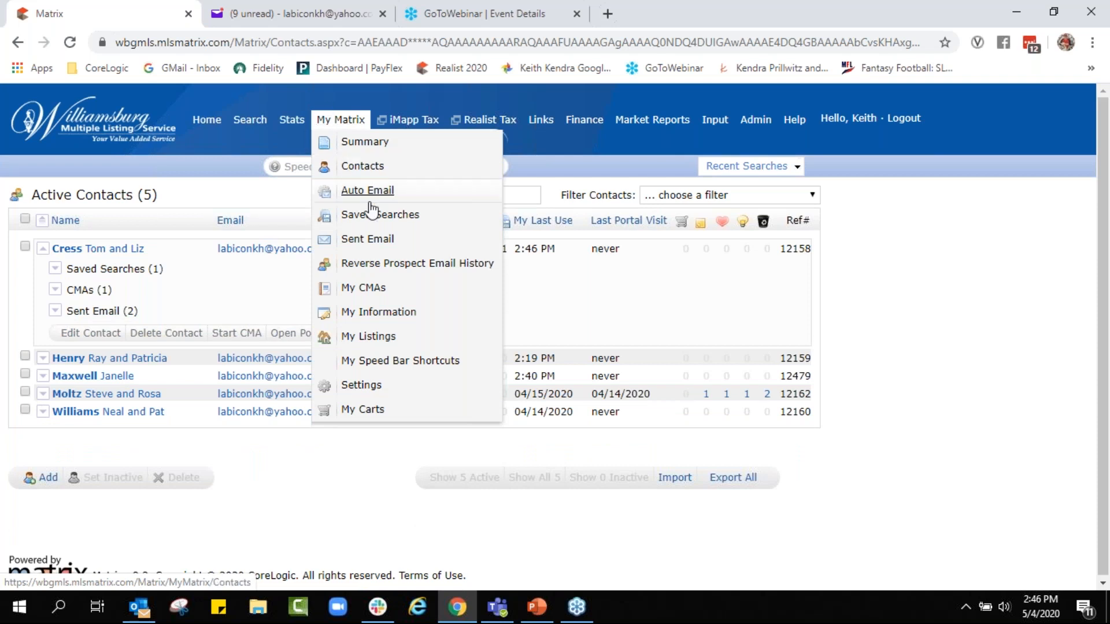
{"action": "left_click", "coordinate": [356, 189]}
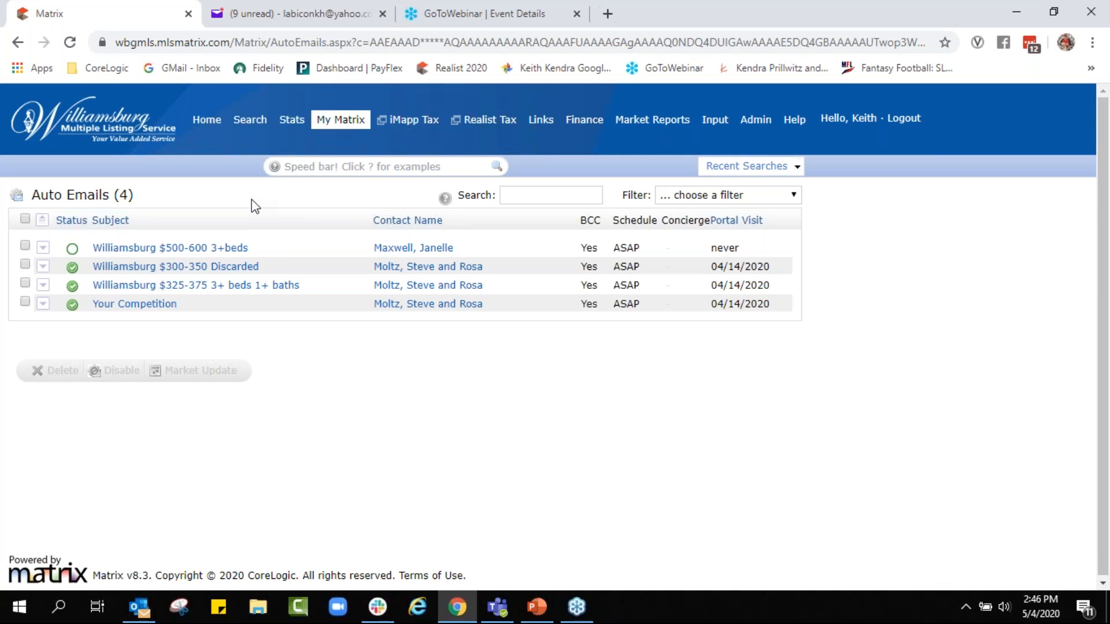
{"action": "mouse_move", "coordinate": [339, 128]}
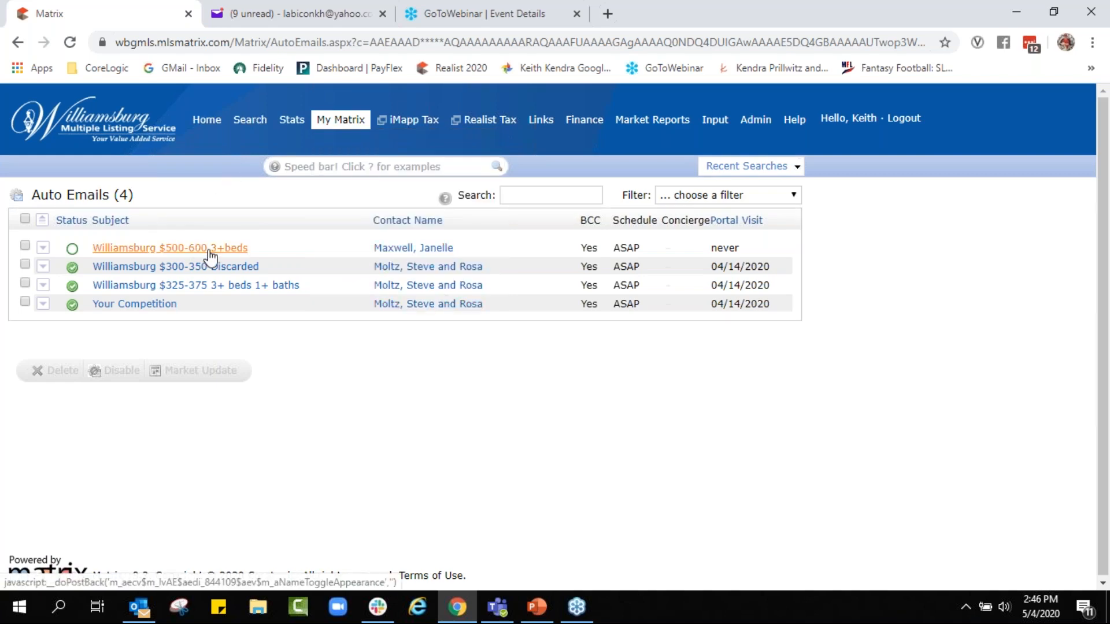
Step: Open the 'Williamsburg $500-600 3+beds' email in Yahoo Mail and follow its Portal link
{"action": "left_click", "coordinate": [282, 17]}
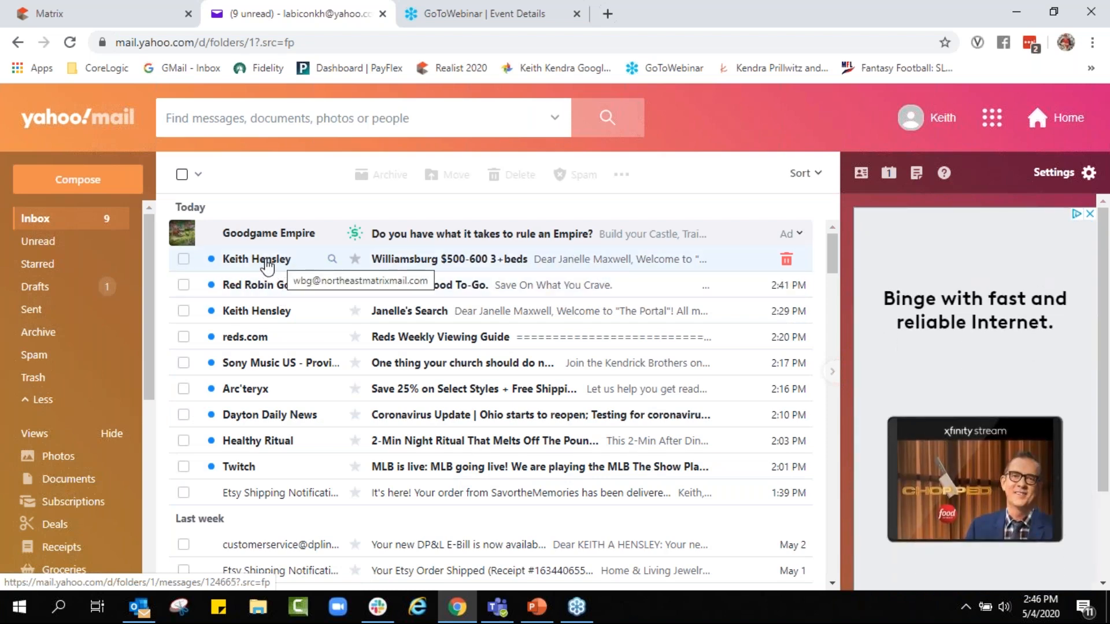
{"action": "left_click", "coordinate": [437, 268]}
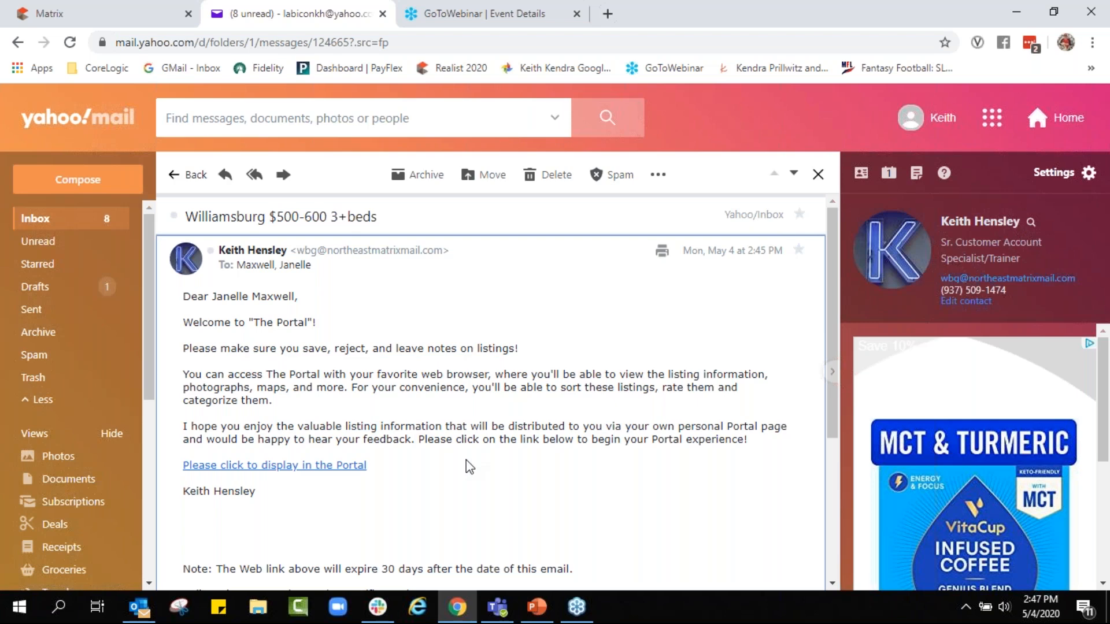
{"action": "left_click", "coordinate": [315, 466]}
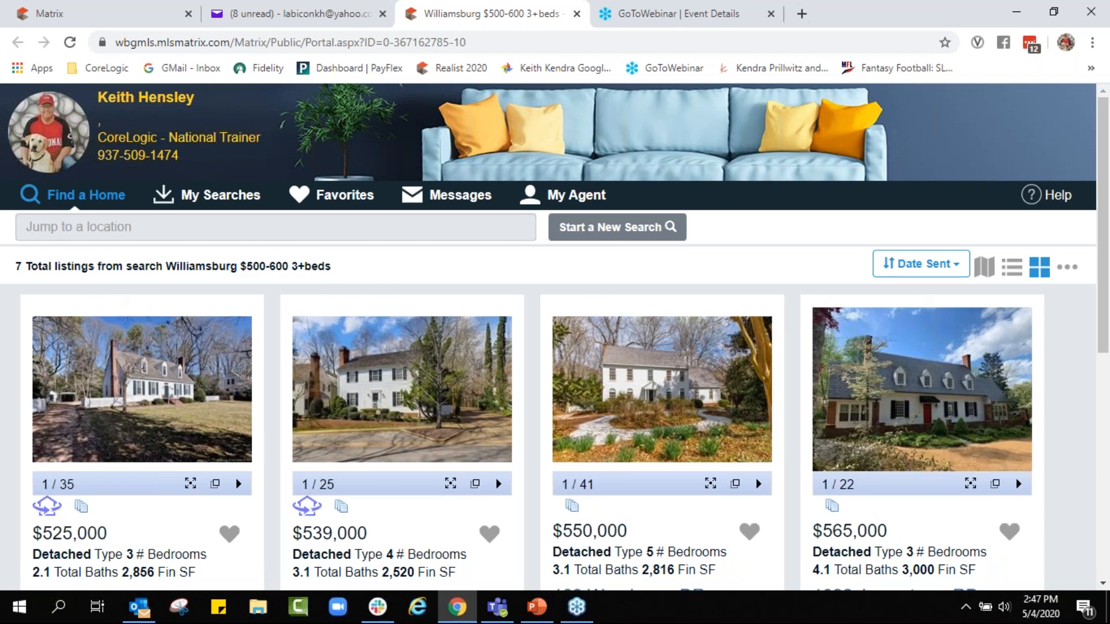
{"action": "left_click_drag", "start_coordinate": [1104, 303], "coordinate": [1107, 454]}
{"action": "scroll", "coordinate": [1108, 454], "scroll_direction": "up", "scroll_amount": 6}
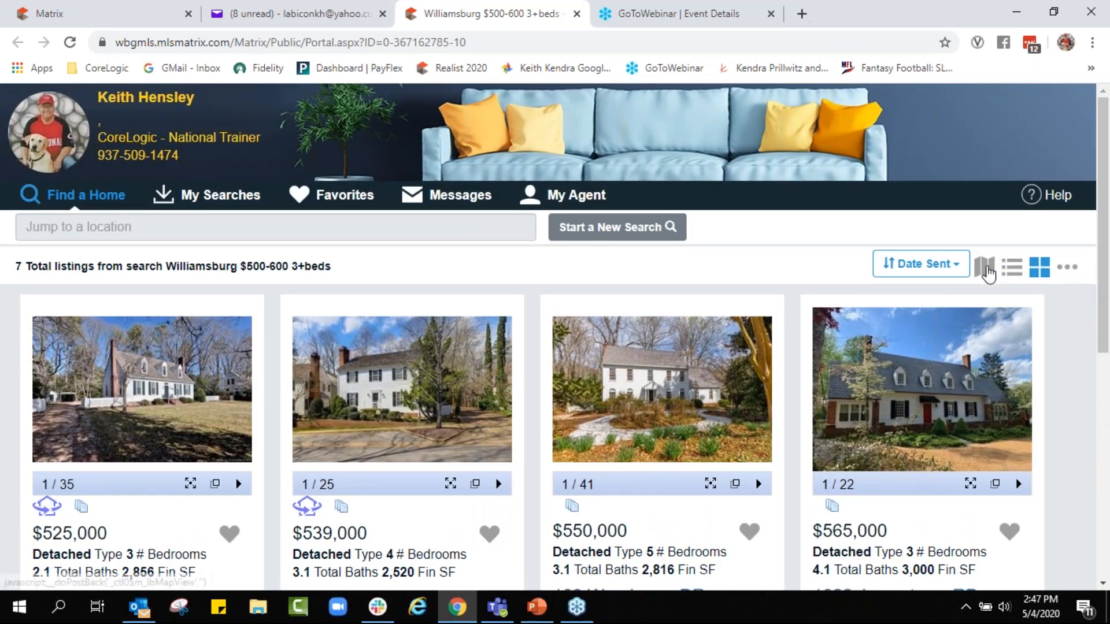
{"action": "left_click", "coordinate": [984, 266]}
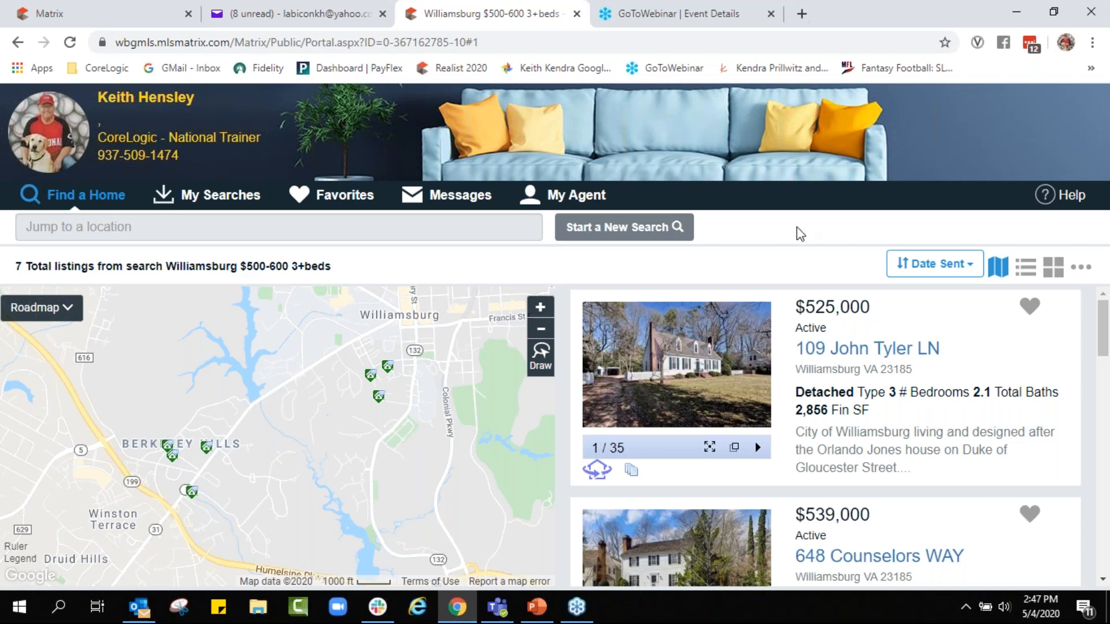
{"action": "scroll", "coordinate": [1000, 407], "scroll_direction": "down", "scroll_amount": 2}
{"action": "scroll", "coordinate": [1000, 406], "scroll_direction": "down", "scroll_amount": 4}
{"action": "scroll", "coordinate": [997, 399], "scroll_direction": "up", "scroll_amount": 6}
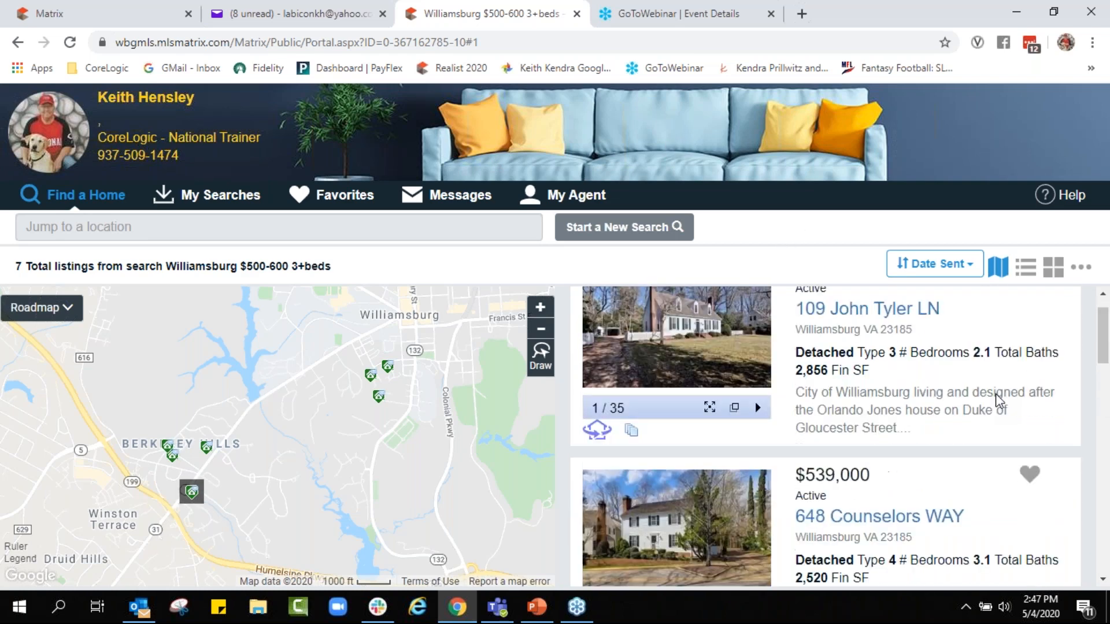
{"action": "mouse_move", "coordinate": [370, 379]}
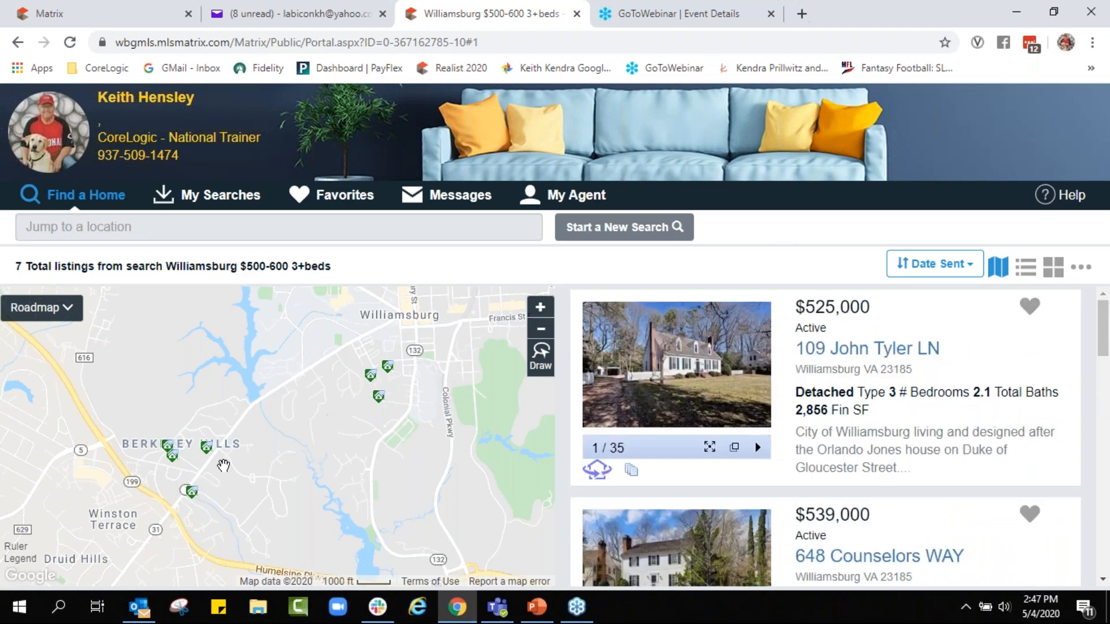
{"action": "left_click", "coordinate": [1024, 271]}
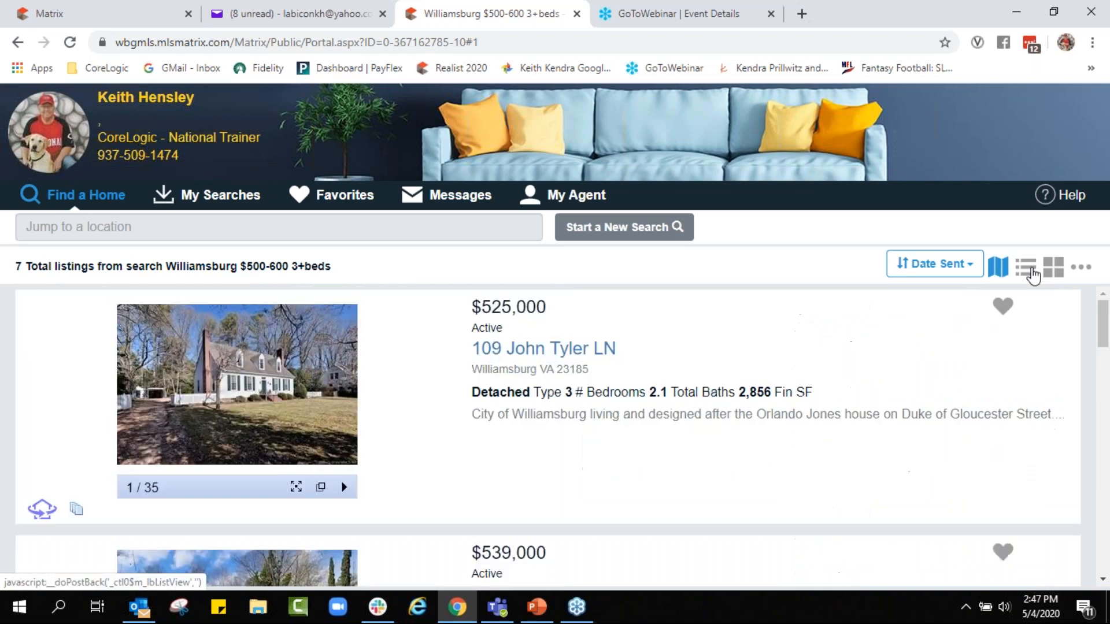
{"action": "scroll", "coordinate": [951, 423], "scroll_direction": "down", "scroll_amount": 9}
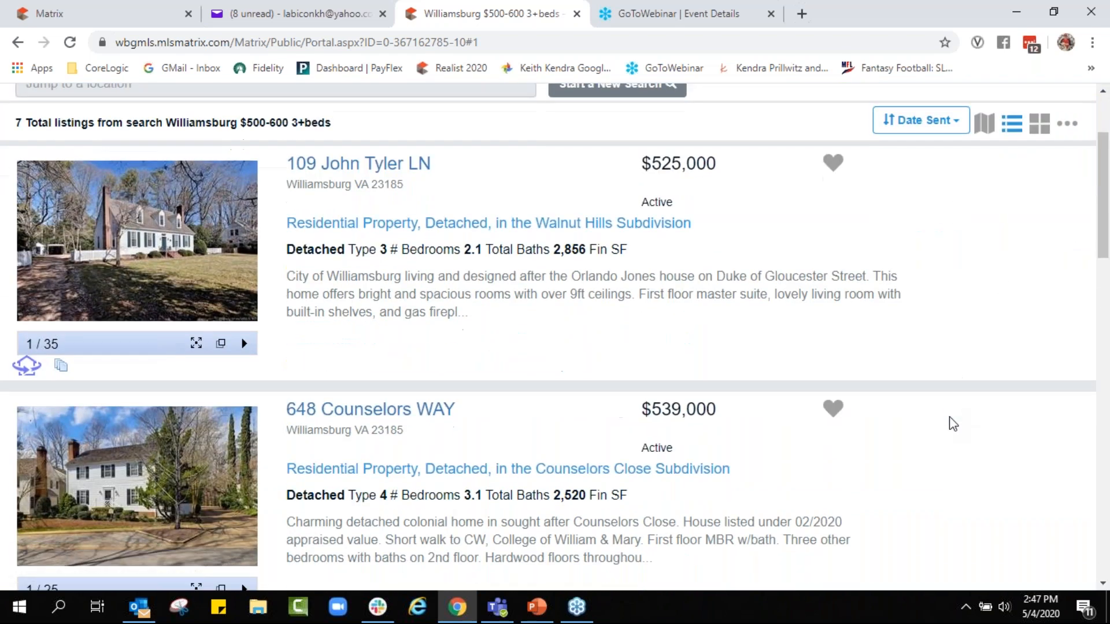
{"action": "scroll", "coordinate": [954, 423], "scroll_direction": "up", "scroll_amount": 9}
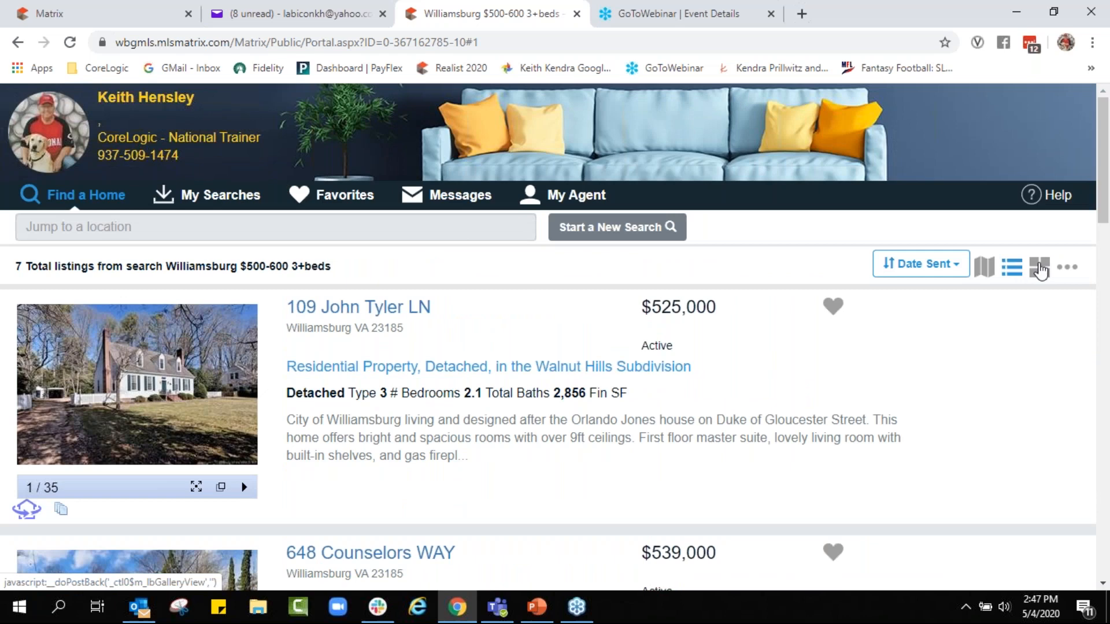
{"action": "left_click", "coordinate": [1039, 270]}
{"action": "scroll", "coordinate": [1091, 449], "scroll_direction": "down", "scroll_amount": 5}
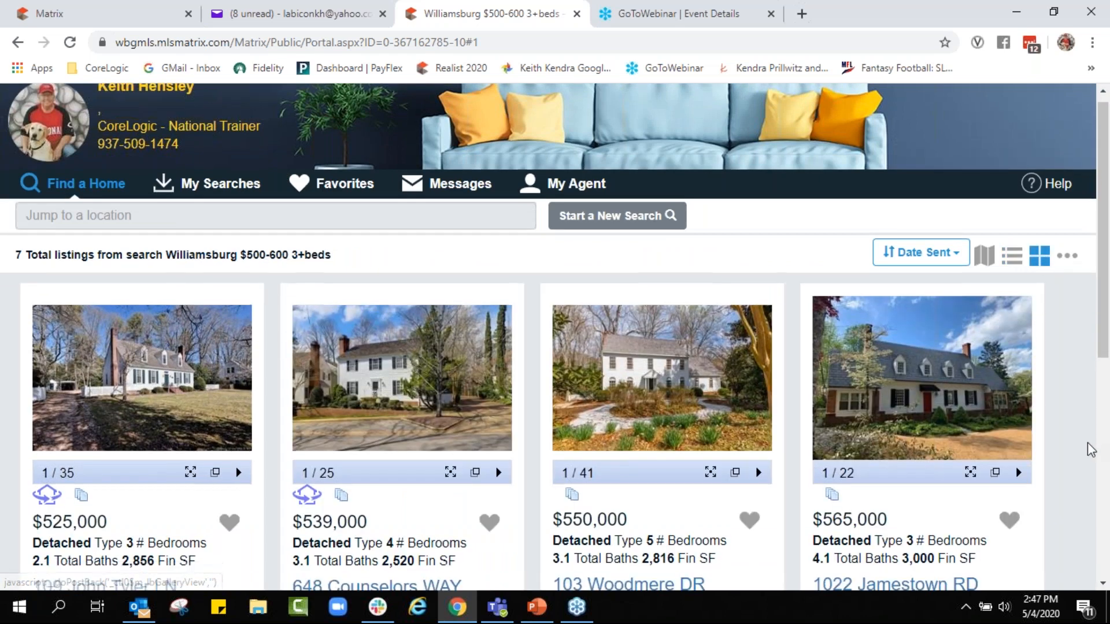
{"action": "scroll", "coordinate": [1082, 450], "scroll_direction": "down", "scroll_amount": 2}
{"action": "scroll", "coordinate": [1082, 449], "scroll_direction": "up", "scroll_amount": 7}
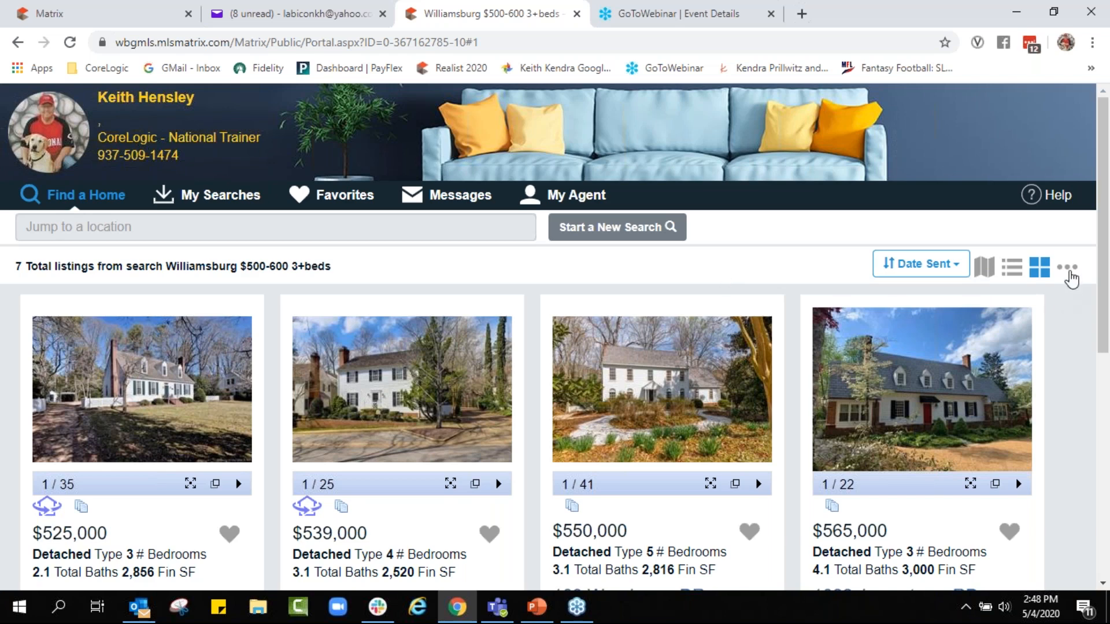
{"action": "left_click", "coordinate": [1068, 268]}
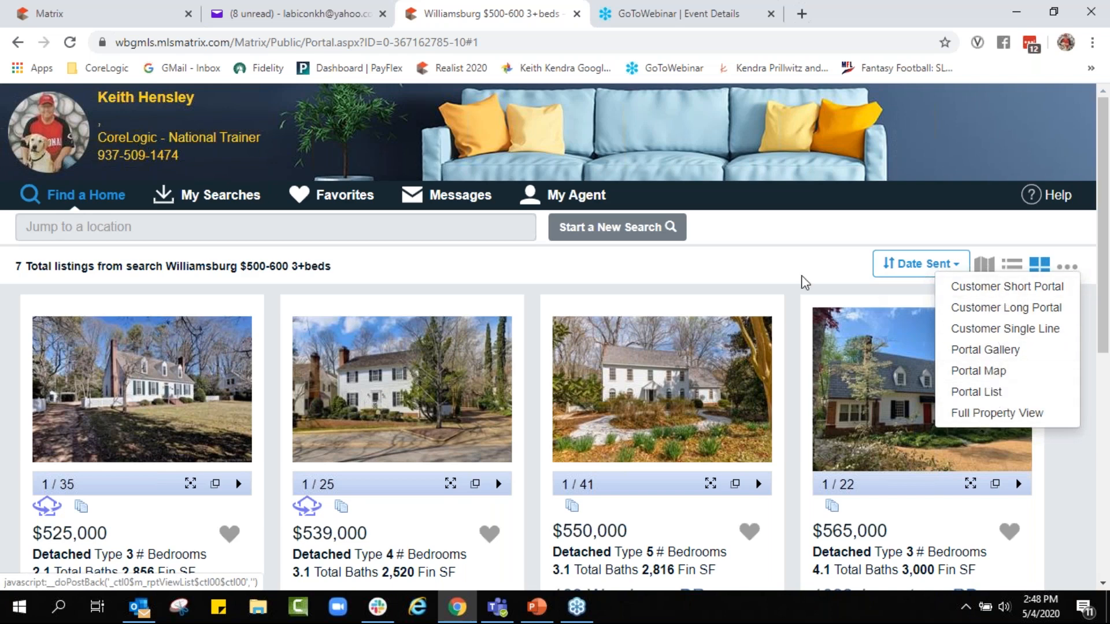
{"action": "left_click", "coordinate": [780, 273]}
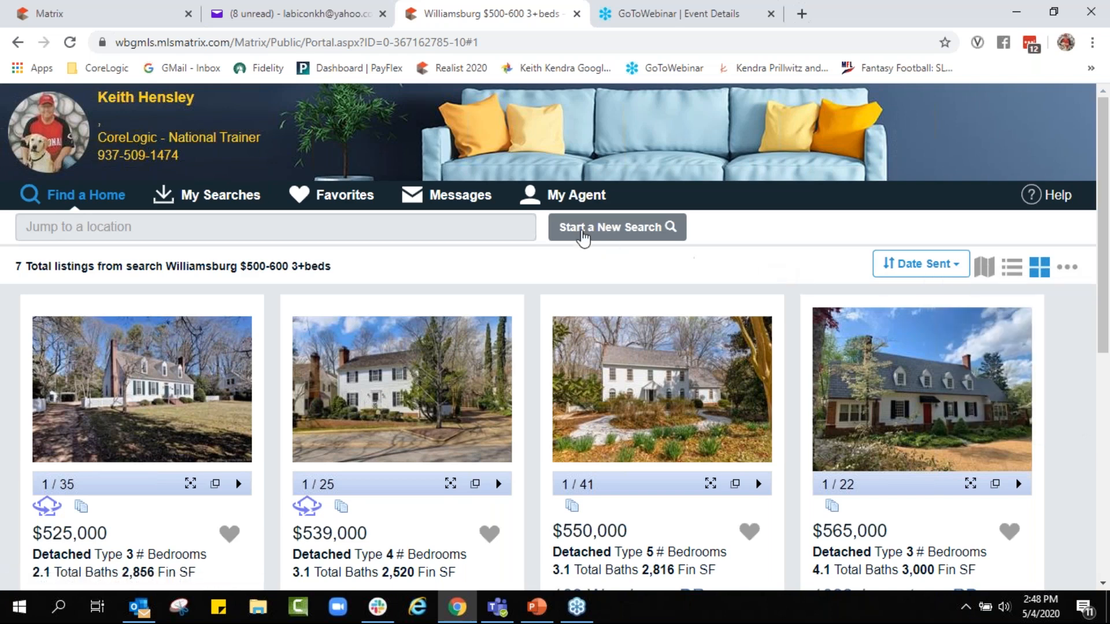
Step: Search Residential properties in Williamsburg county with a $500,000 minimum price
{"action": "left_click", "coordinate": [614, 229]}
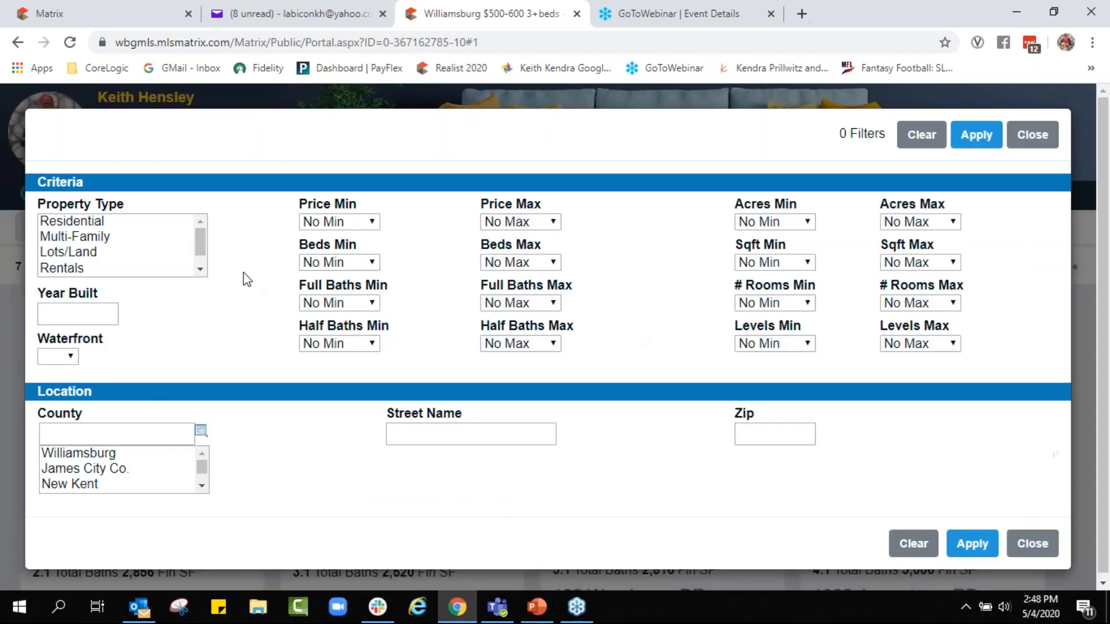
{"action": "left_click", "coordinate": [63, 225]}
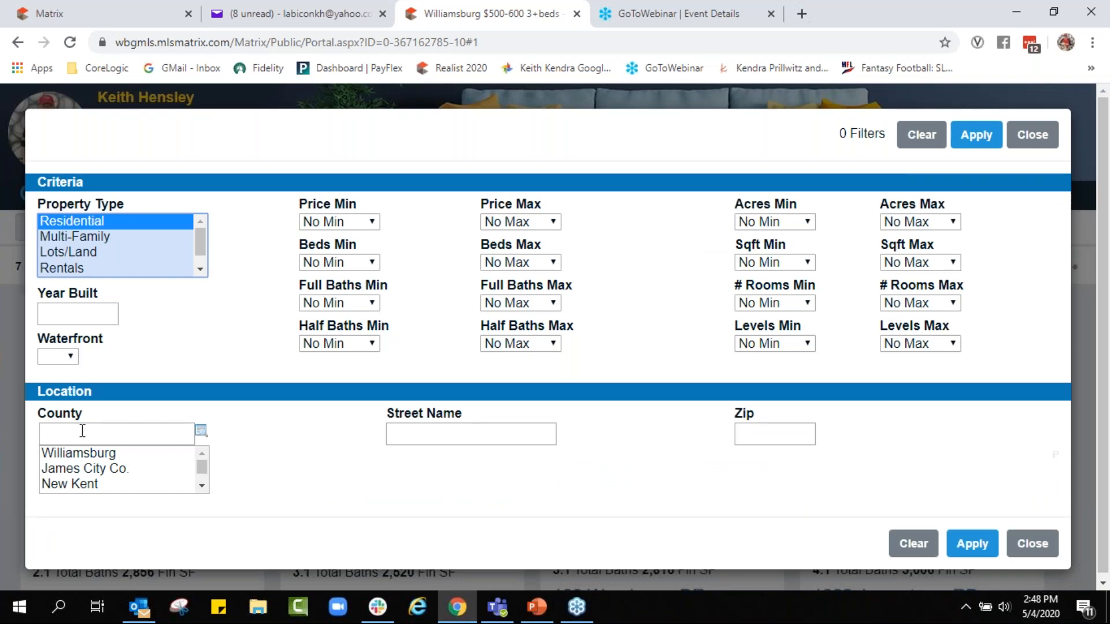
{"action": "left_click", "coordinate": [109, 457]}
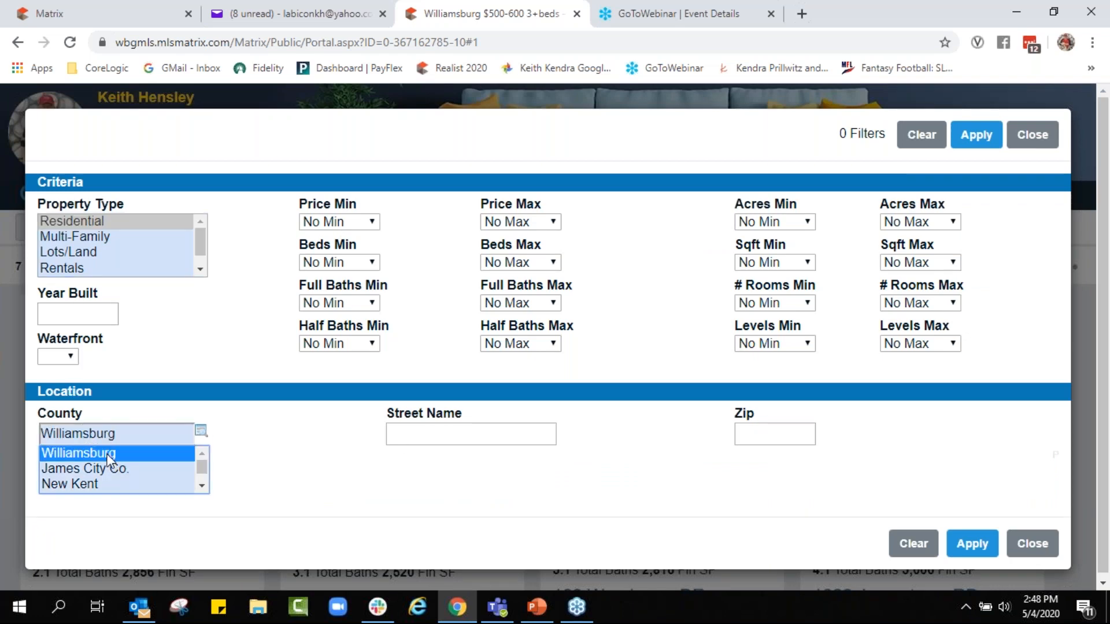
{"action": "left_click", "coordinate": [370, 222]}
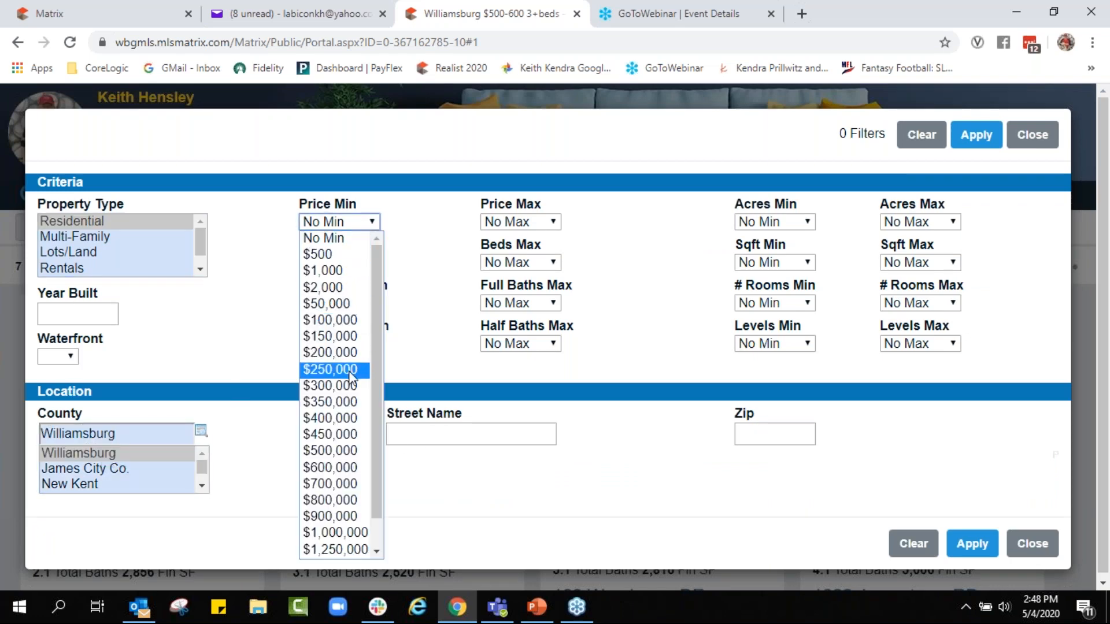
{"action": "left_click", "coordinate": [330, 451]}
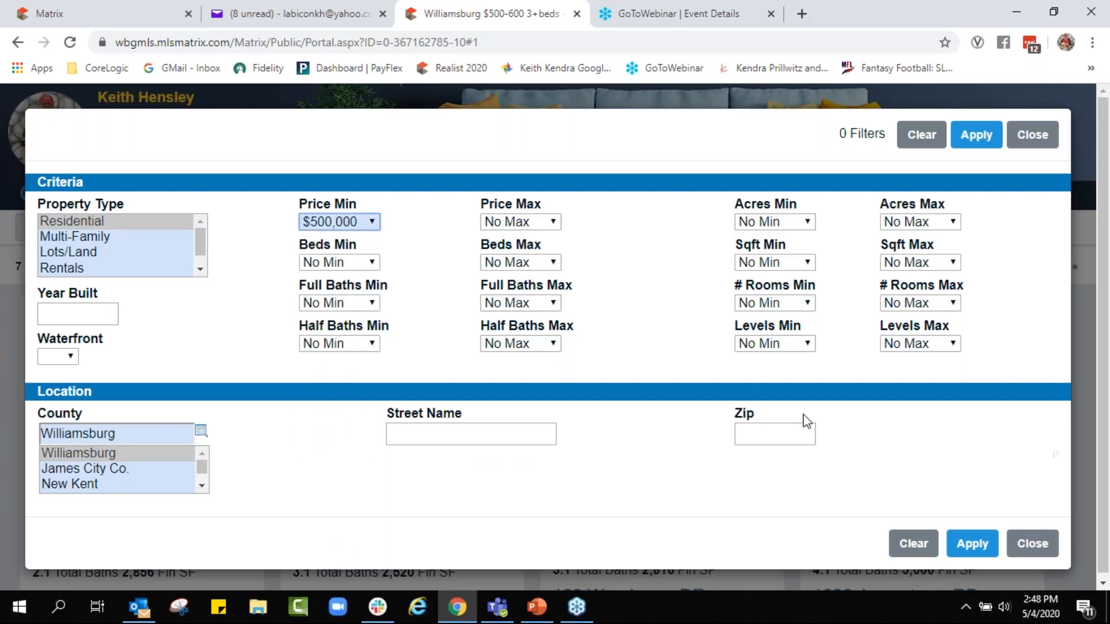
{"action": "left_click", "coordinate": [973, 546]}
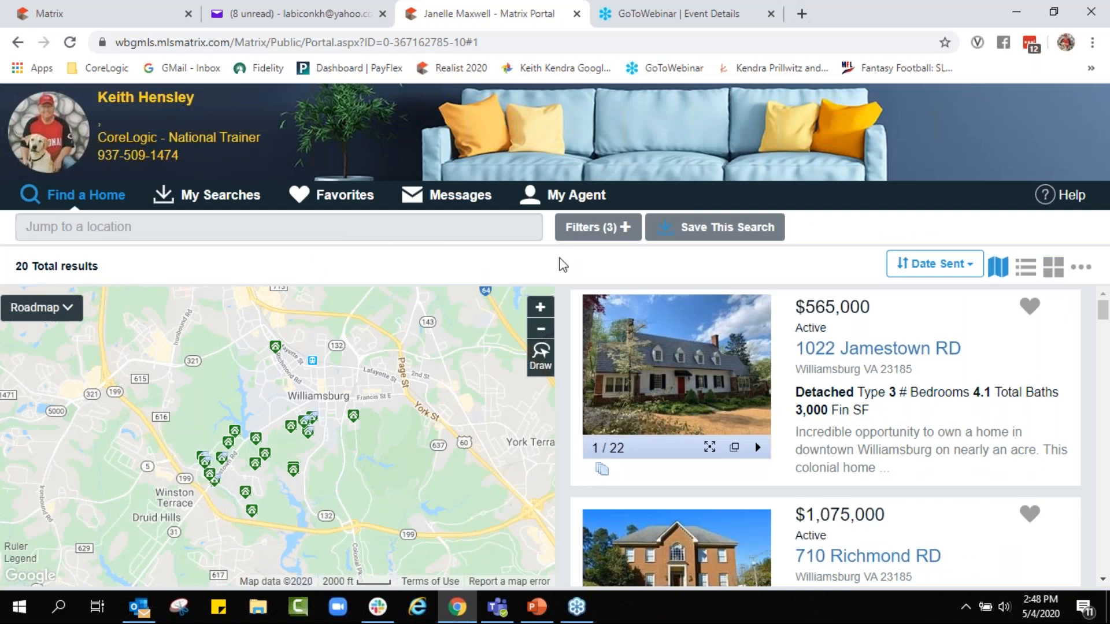
Step: Save the 20-result search for the client under the name entered ('ear')
{"action": "left_click", "coordinate": [703, 234]}
{"action": "left_click", "coordinate": [543, 183]}
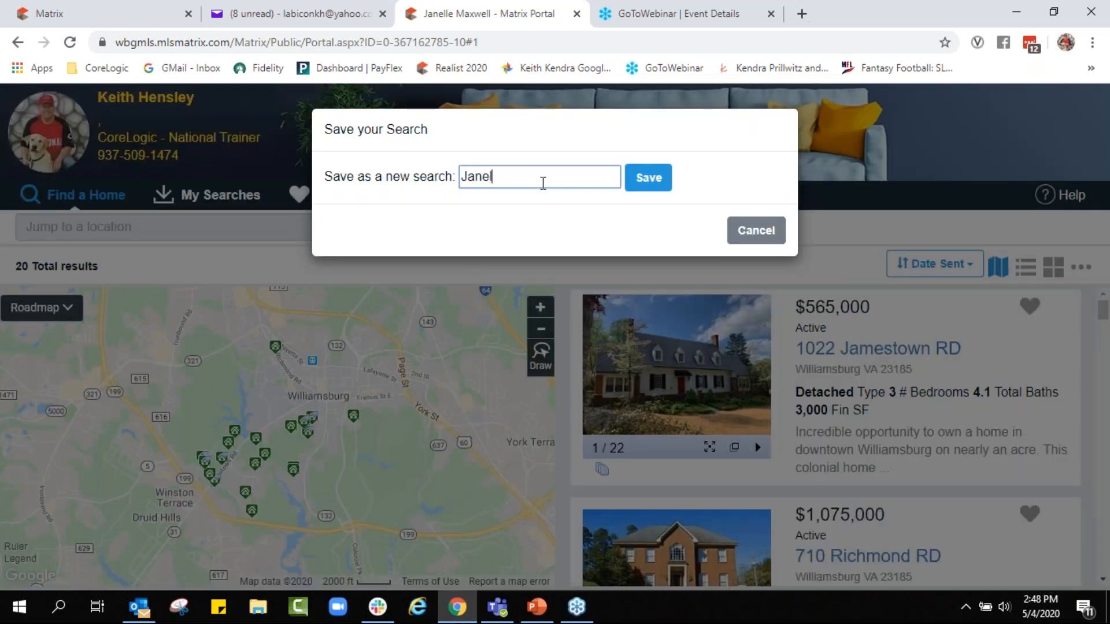
{"action": "type", "text": "earch"}
{"action": "left_click", "coordinate": [645, 182]}
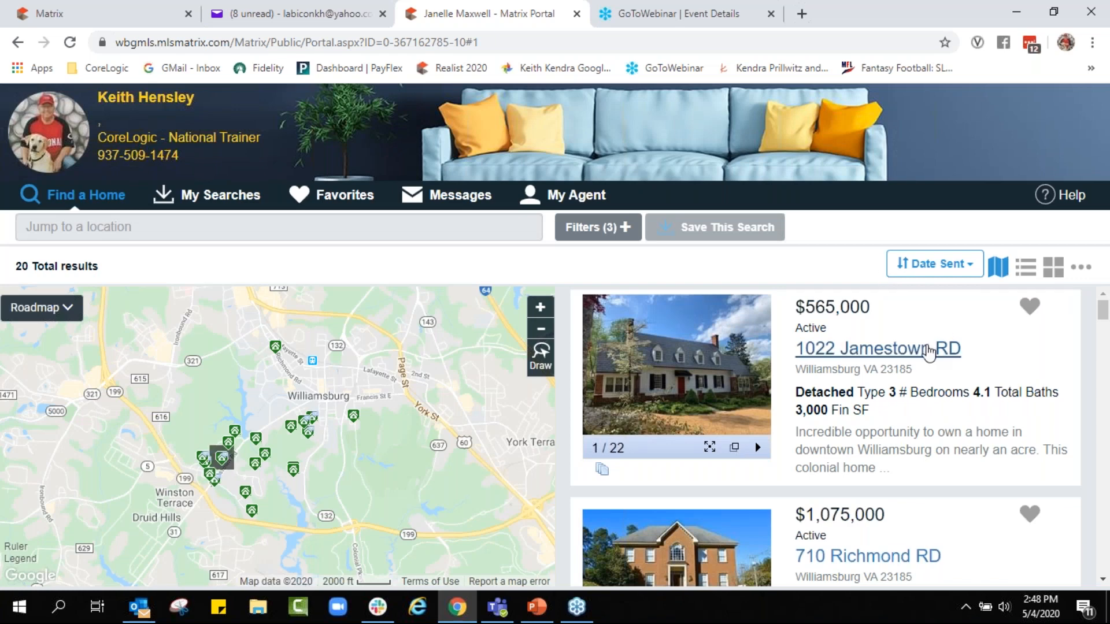
{"action": "left_click", "coordinate": [946, 349]}
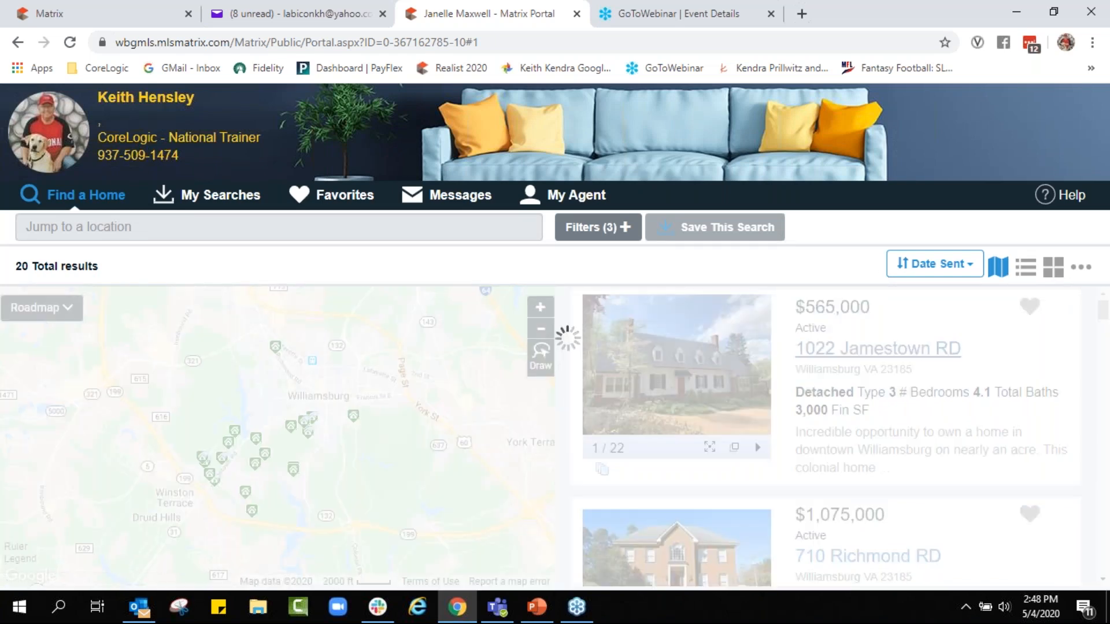
{"action": "scroll", "coordinate": [939, 439], "scroll_direction": "down", "scroll_amount": 2}
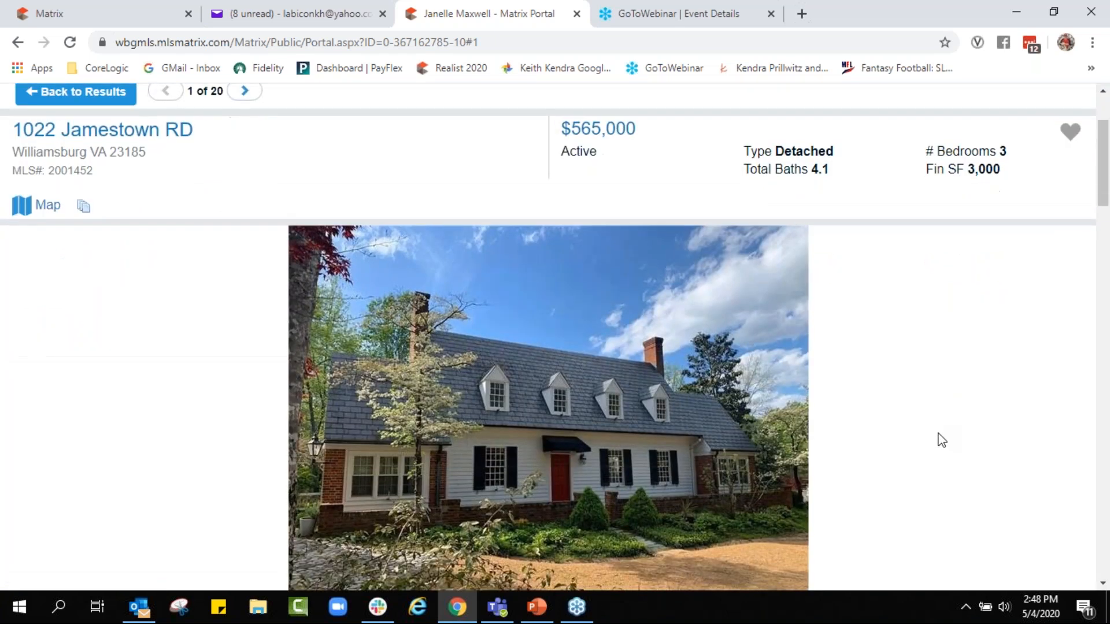
{"action": "left_click", "coordinate": [794, 432]}
{"action": "left_click", "coordinate": [794, 433]}
{"action": "scroll", "coordinate": [1004, 414], "scroll_direction": "down", "scroll_amount": 5}
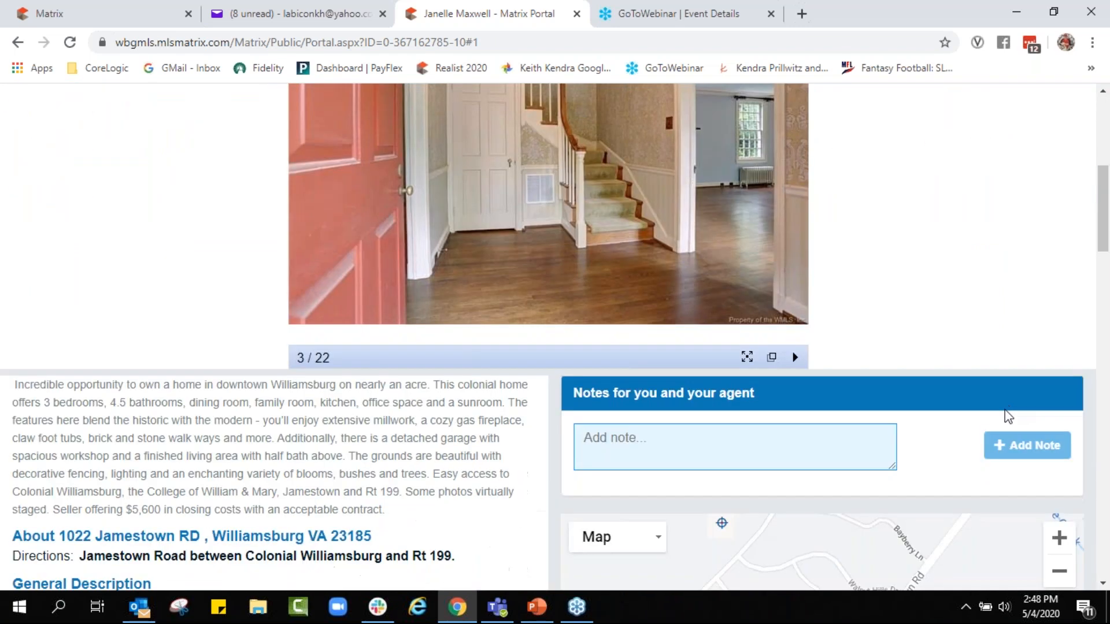
{"action": "scroll", "coordinate": [1006, 404], "scroll_direction": "up", "scroll_amount": 7}
{"action": "left_click", "coordinate": [1071, 268]}
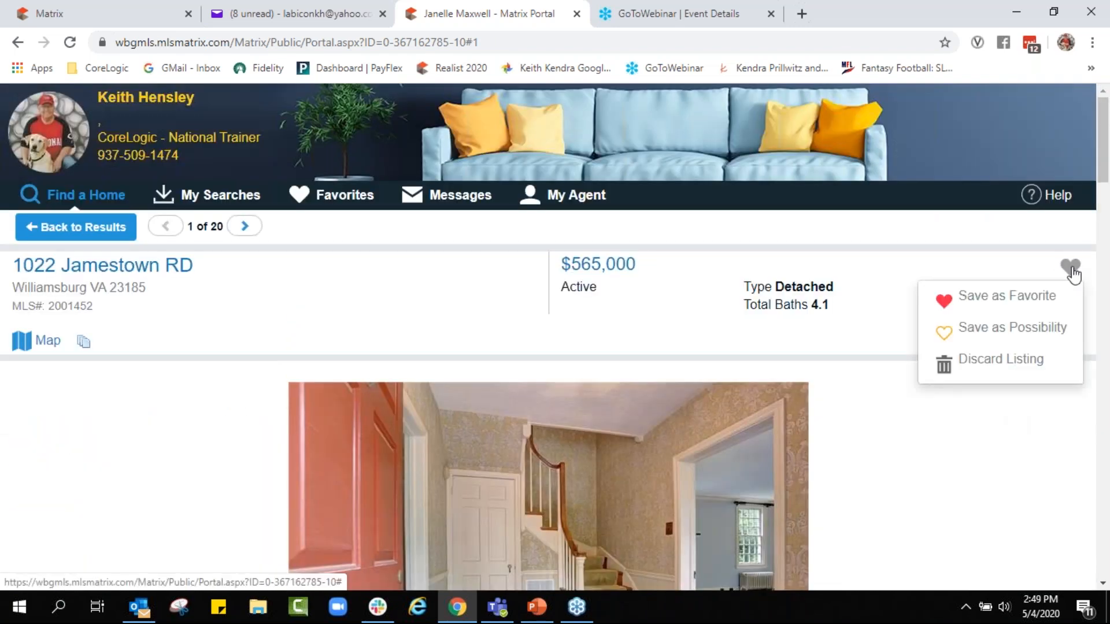
{"action": "left_click", "coordinate": [1002, 303]}
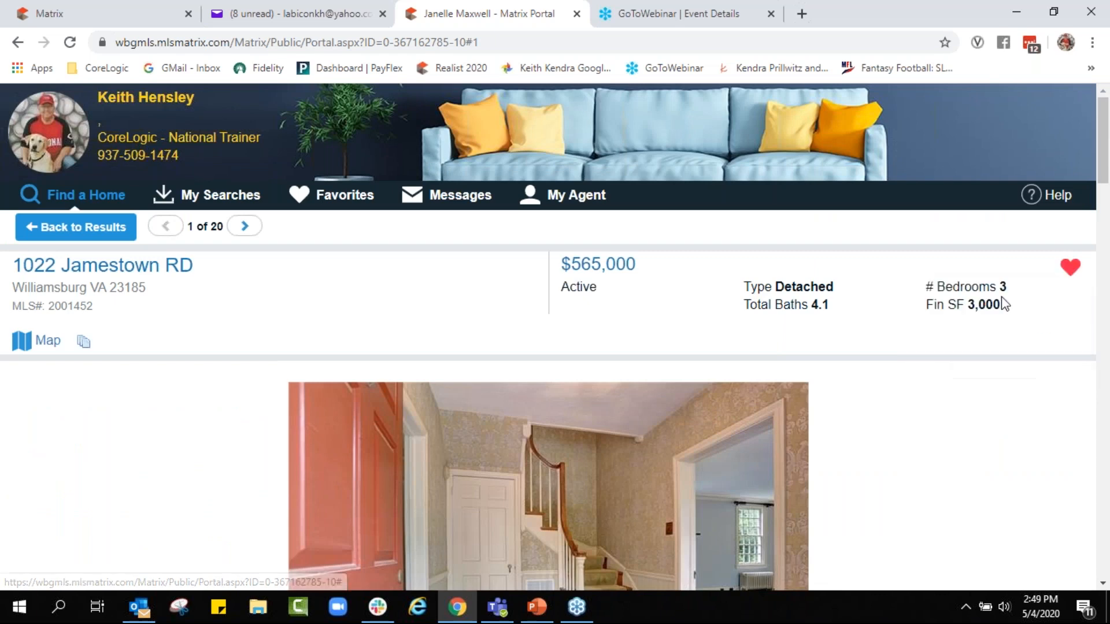
{"action": "left_click", "coordinate": [1072, 268]}
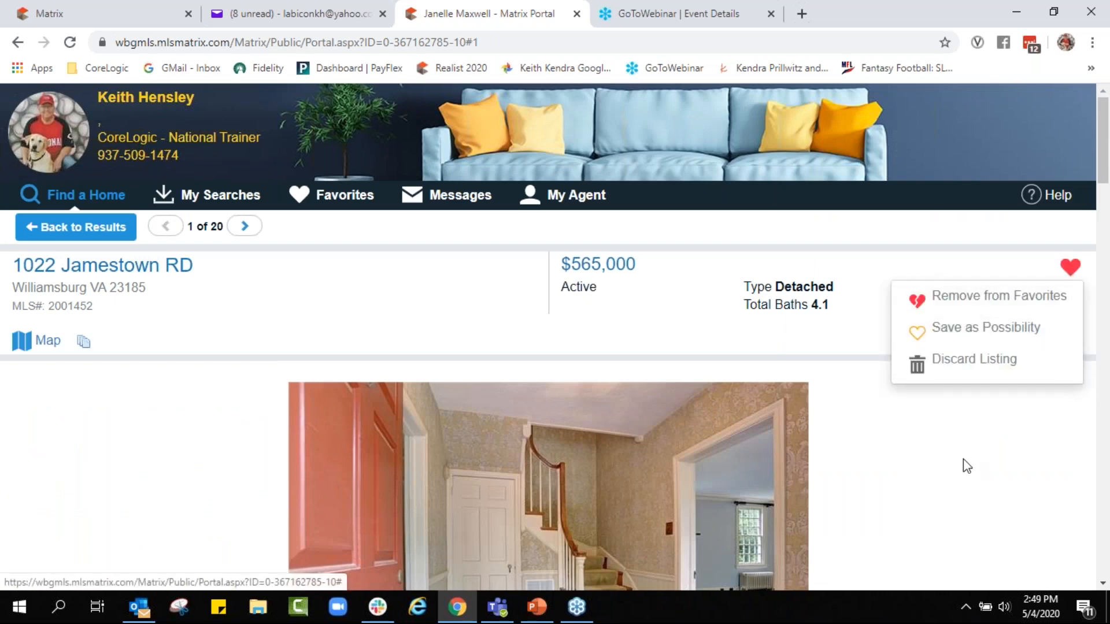
Step: Add the note 'Love this house!' to the listing and go back to the search results
{"action": "scroll", "coordinate": [964, 439], "scroll_direction": "down", "scroll_amount": 4}
{"action": "scroll", "coordinate": [965, 434], "scroll_direction": "down", "scroll_amount": 2}
{"action": "left_click", "coordinate": [651, 438]}
{"action": "type", "text": "L"}
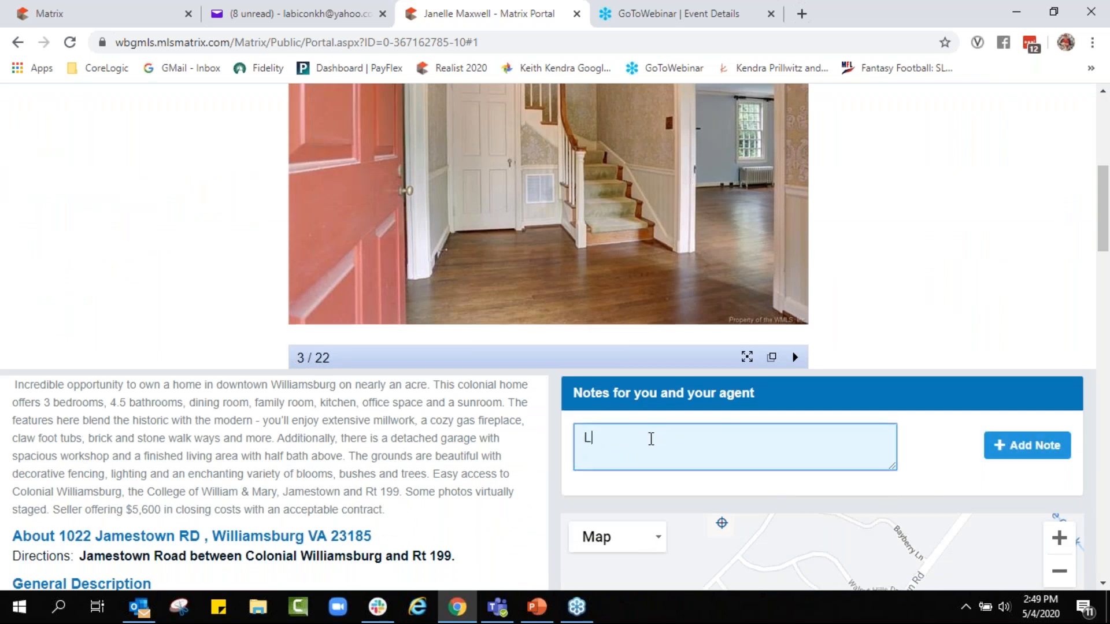
{"action": "type", "text": "ove this house!"}
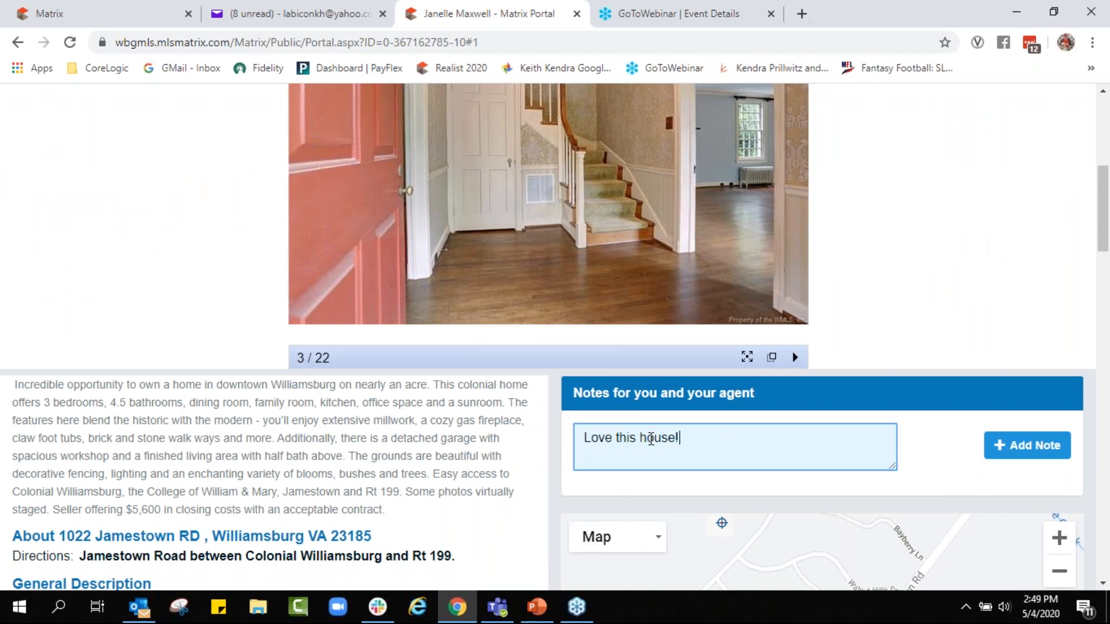
{"action": "left_click", "coordinate": [1029, 447]}
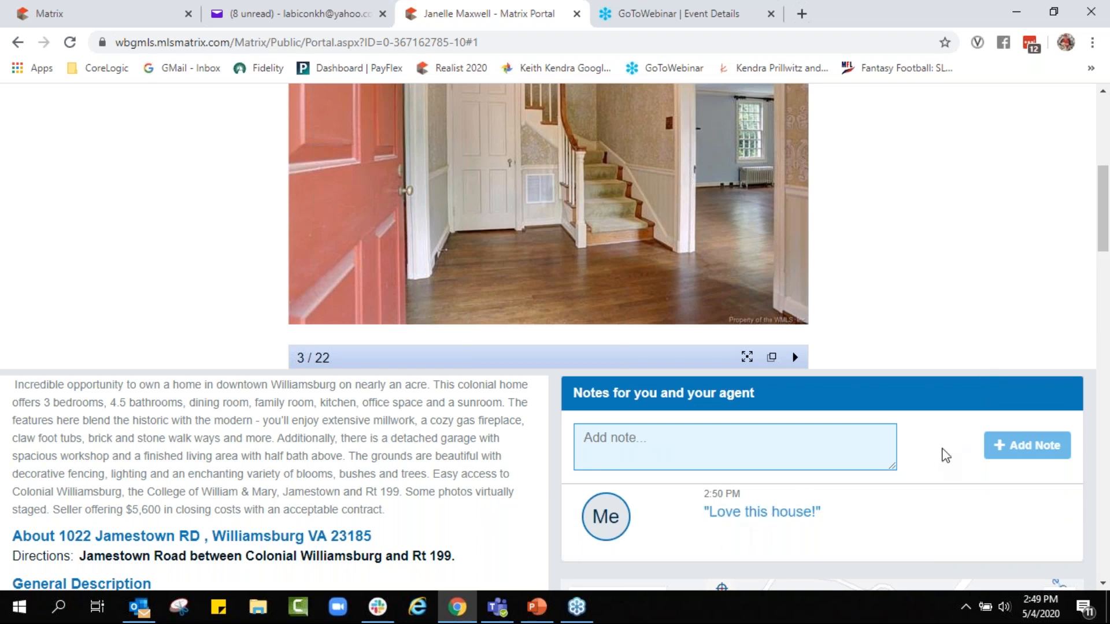
{"action": "scroll", "coordinate": [946, 456], "scroll_direction": "up", "scroll_amount": 6}
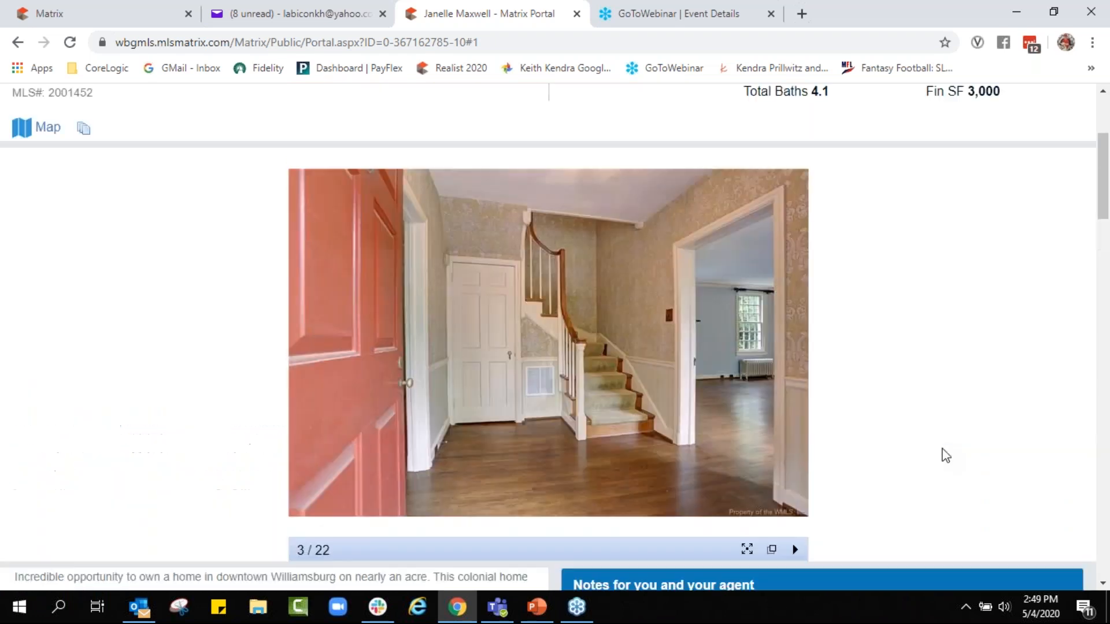
{"action": "left_click", "coordinate": [92, 232]}
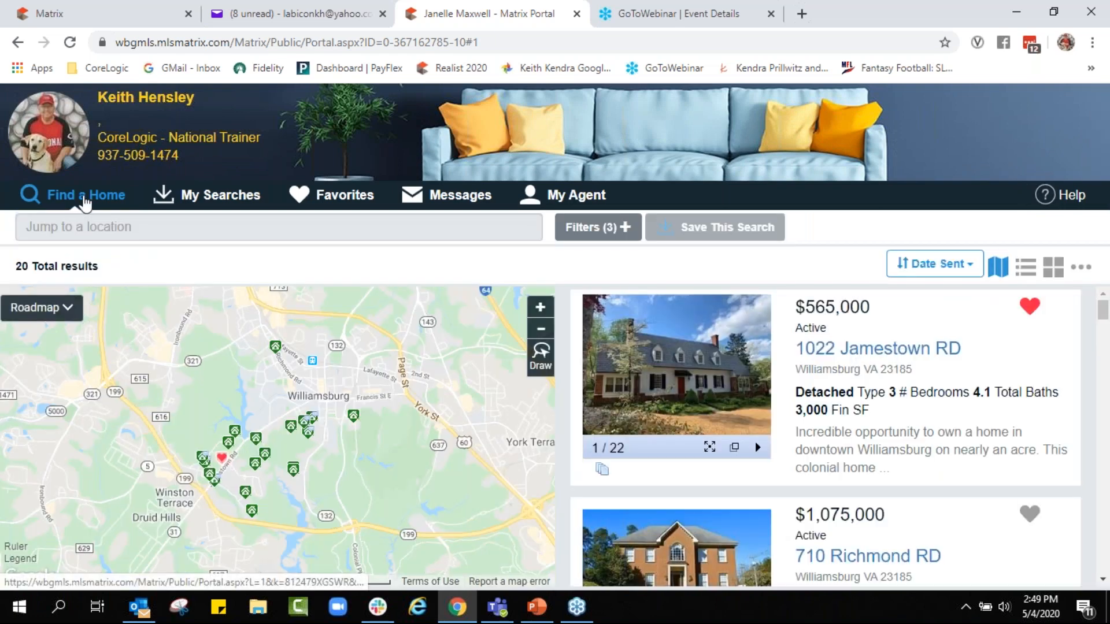
Step: Open the 'Williamsburg $500-600 3+beds' saved search from My Searches to list its 7 listings
{"action": "left_click", "coordinate": [240, 196]}
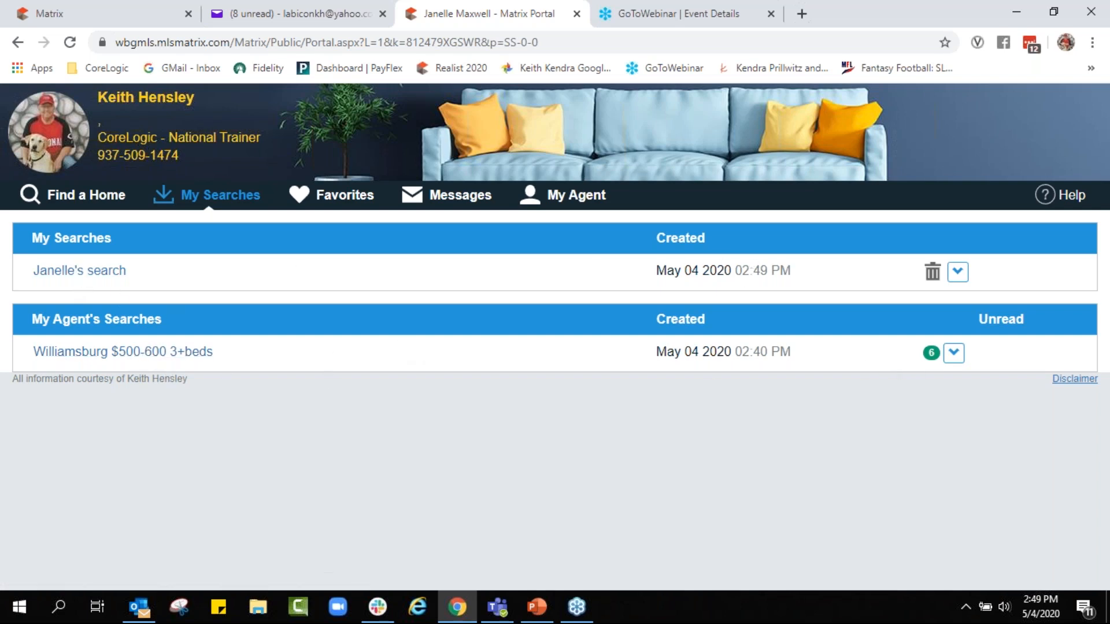
{"action": "left_click", "coordinate": [140, 356]}
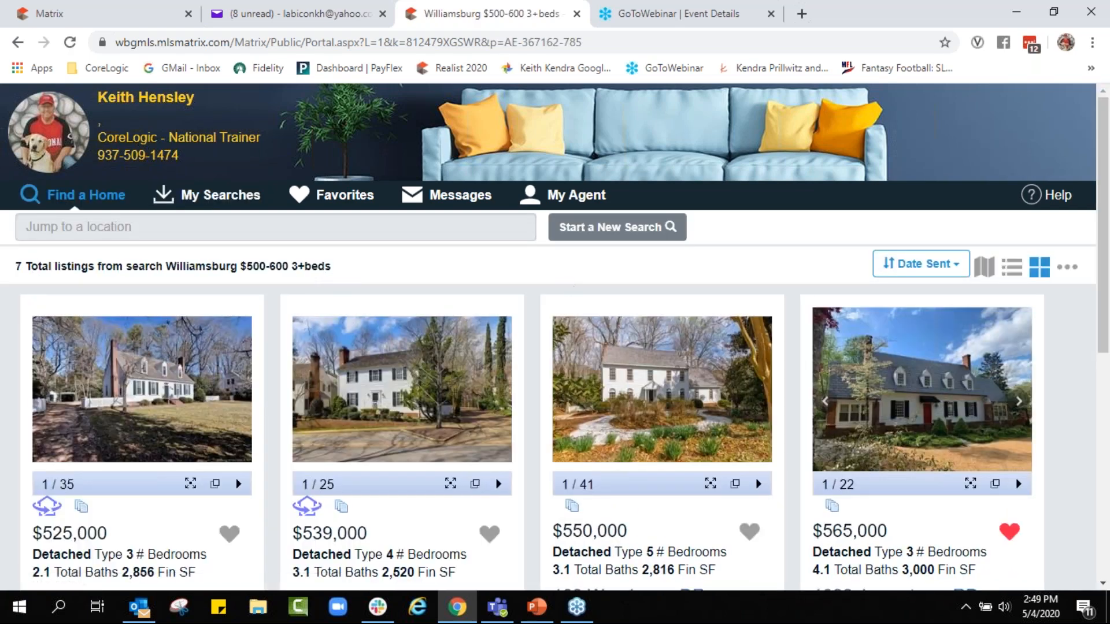
{"action": "scroll", "coordinate": [1106, 303], "scroll_direction": "down", "scroll_amount": 1}
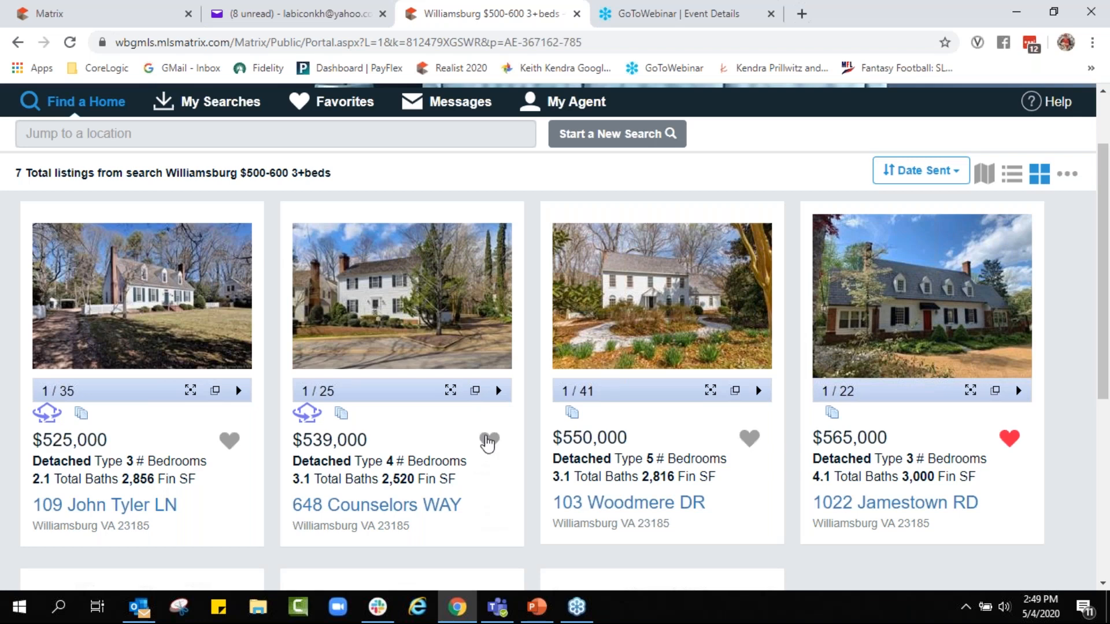
{"action": "left_click", "coordinate": [488, 440]}
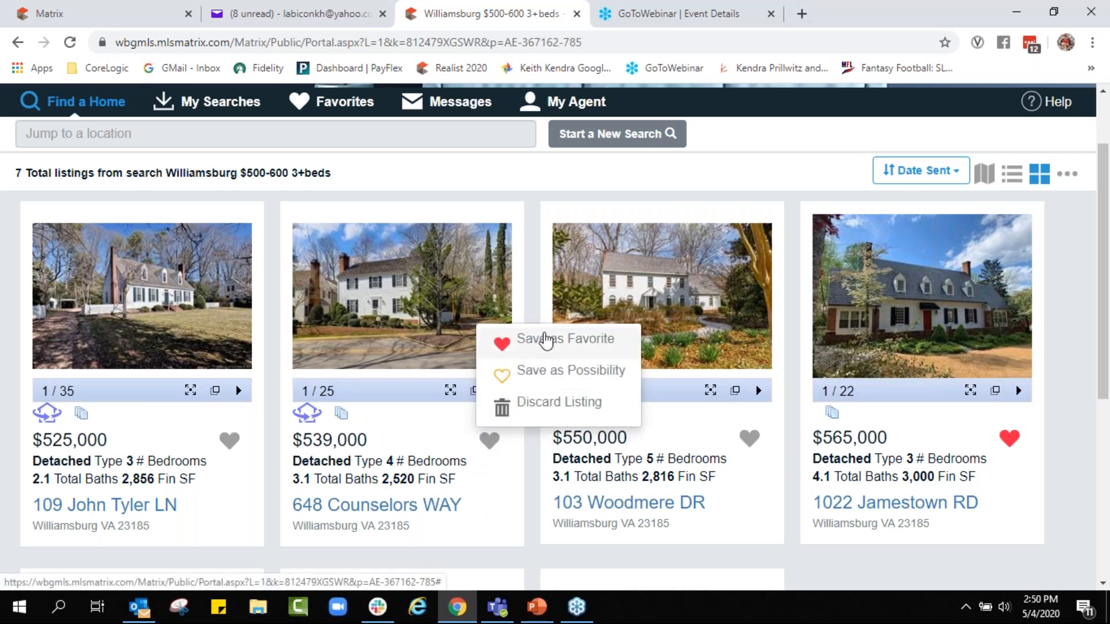
{"action": "left_click", "coordinate": [545, 377]}
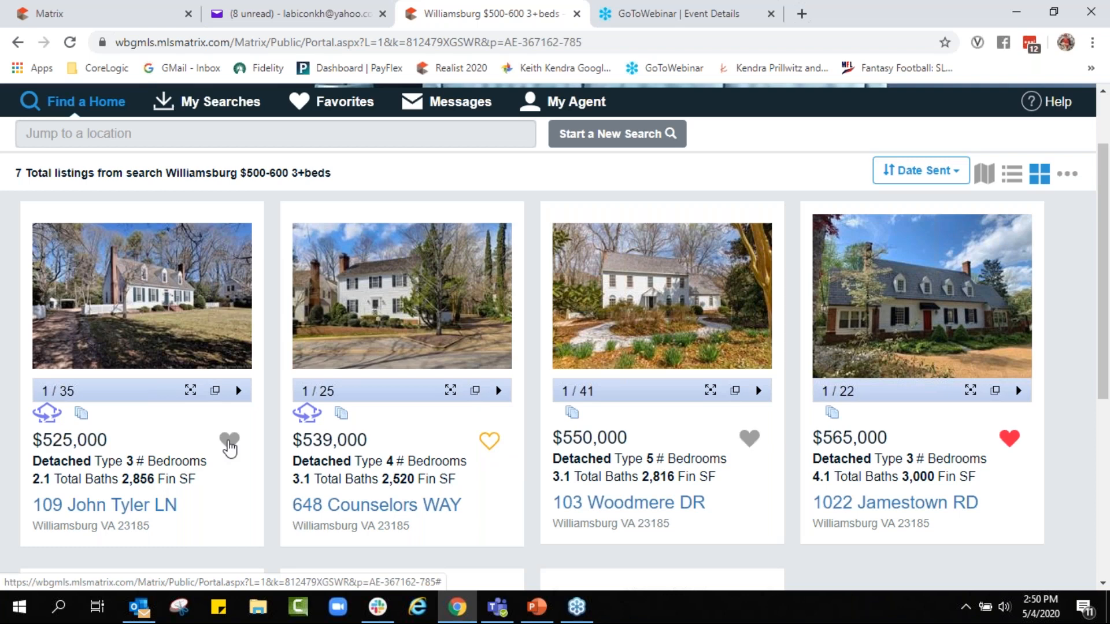
{"action": "left_click", "coordinate": [230, 442]}
{"action": "left_click", "coordinate": [283, 346]}
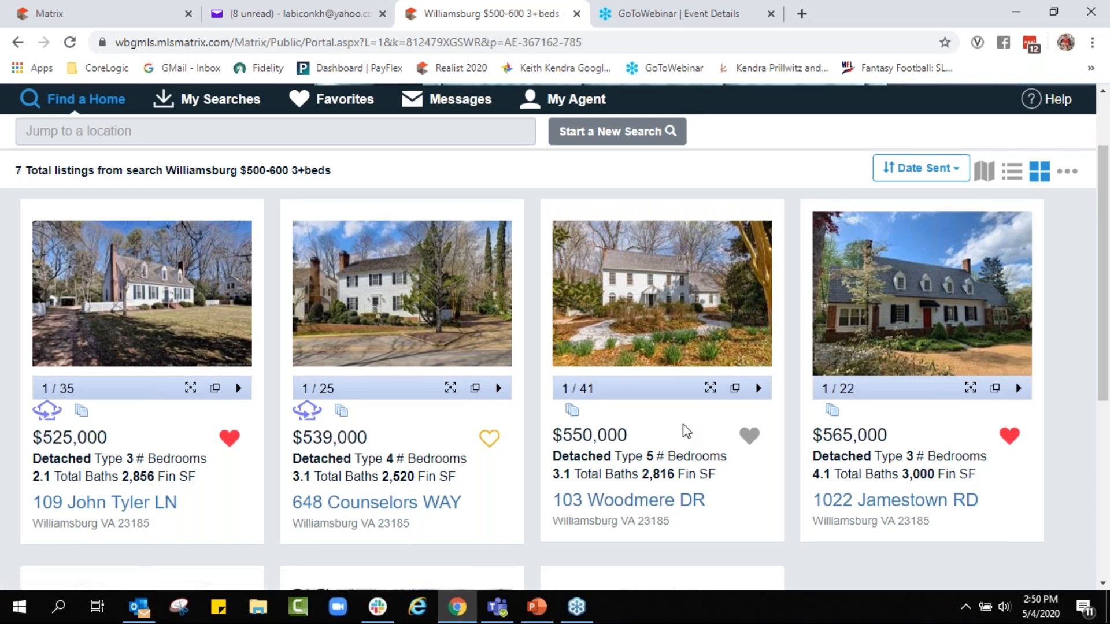
{"action": "scroll", "coordinate": [686, 429], "scroll_direction": "down", "scroll_amount": 5}
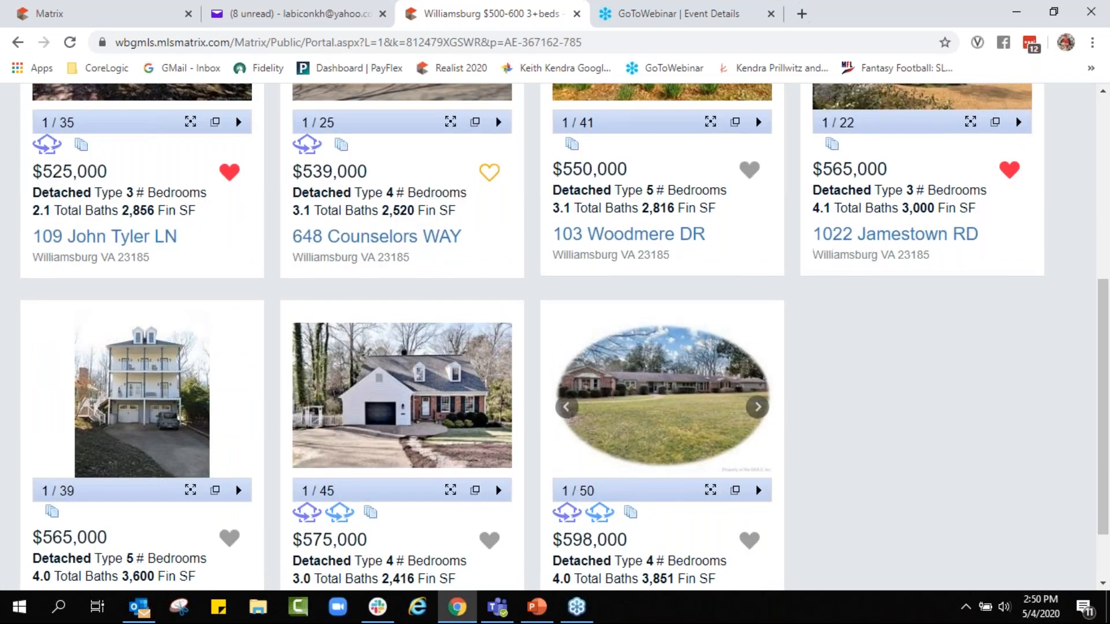
{"action": "scroll", "coordinate": [555, 336], "scroll_direction": "up", "scroll_amount": 6}
{"action": "scroll", "coordinate": [556, 336], "scroll_direction": "down", "scroll_amount": 2}
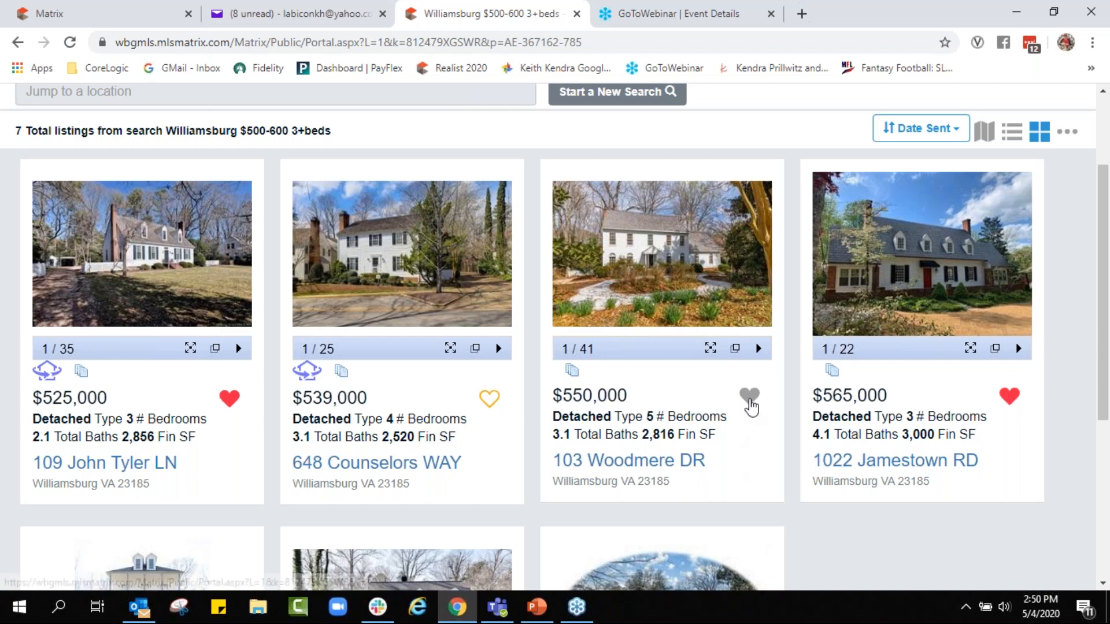
{"action": "left_click", "coordinate": [748, 397]}
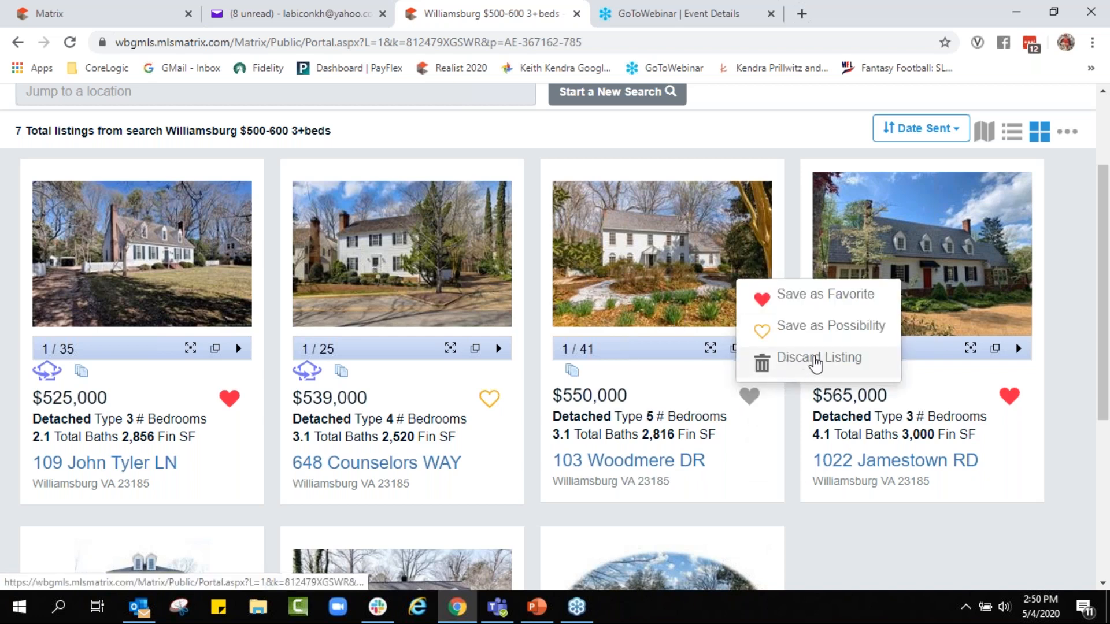
{"action": "left_click", "coordinate": [816, 360]}
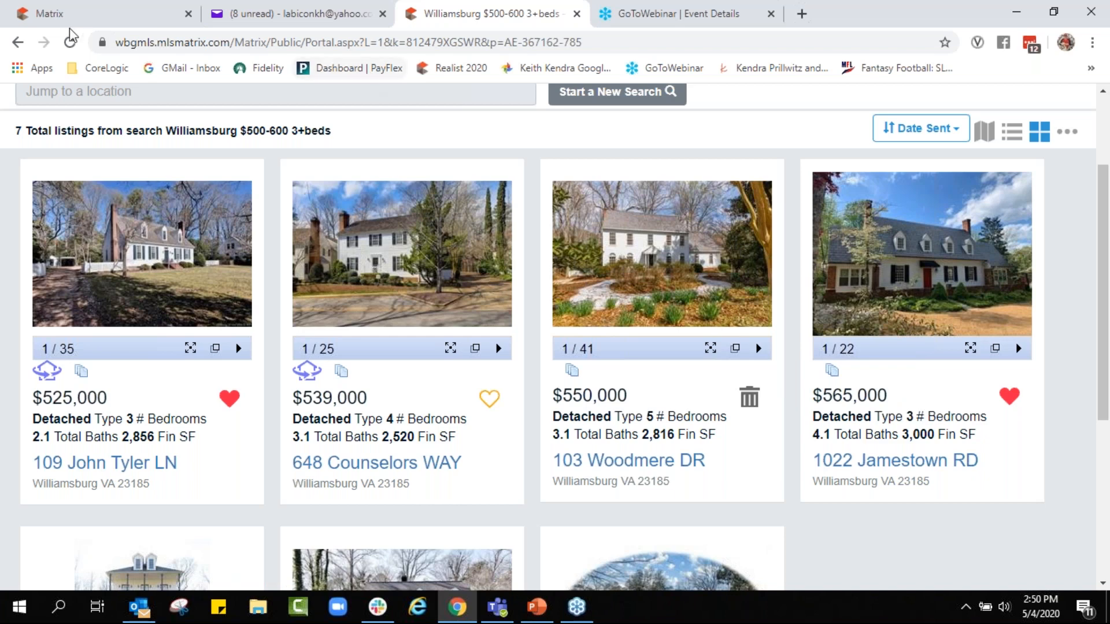
{"action": "left_click", "coordinate": [70, 44]}
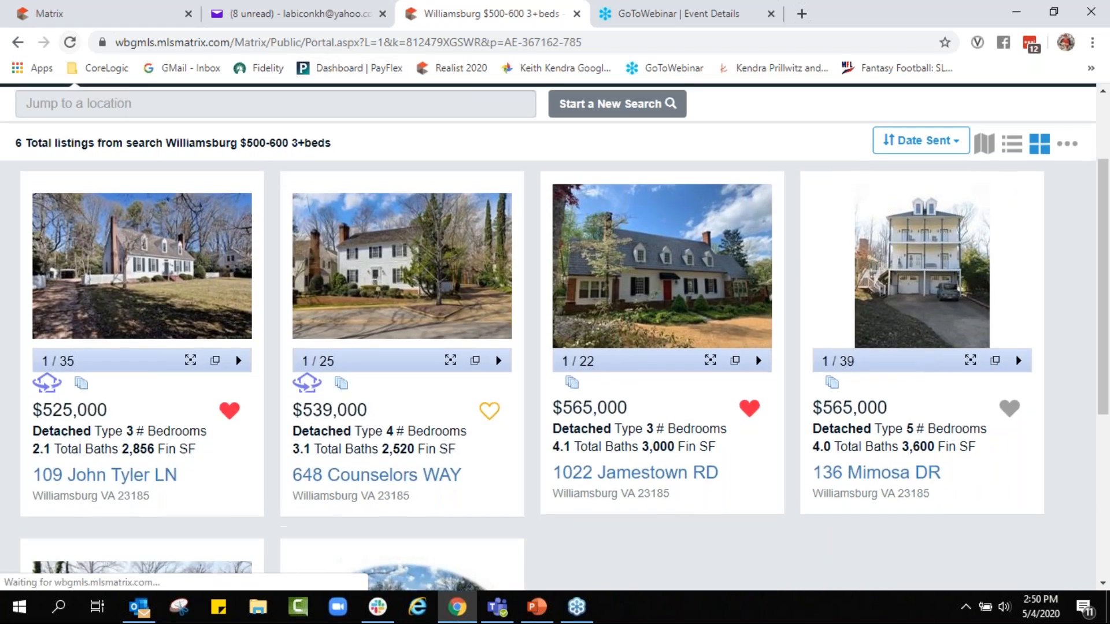
{"action": "scroll", "coordinate": [689, 427], "scroll_direction": "up", "scroll_amount": 3}
{"action": "scroll", "coordinate": [689, 426], "scroll_direction": "down", "scroll_amount": 5}
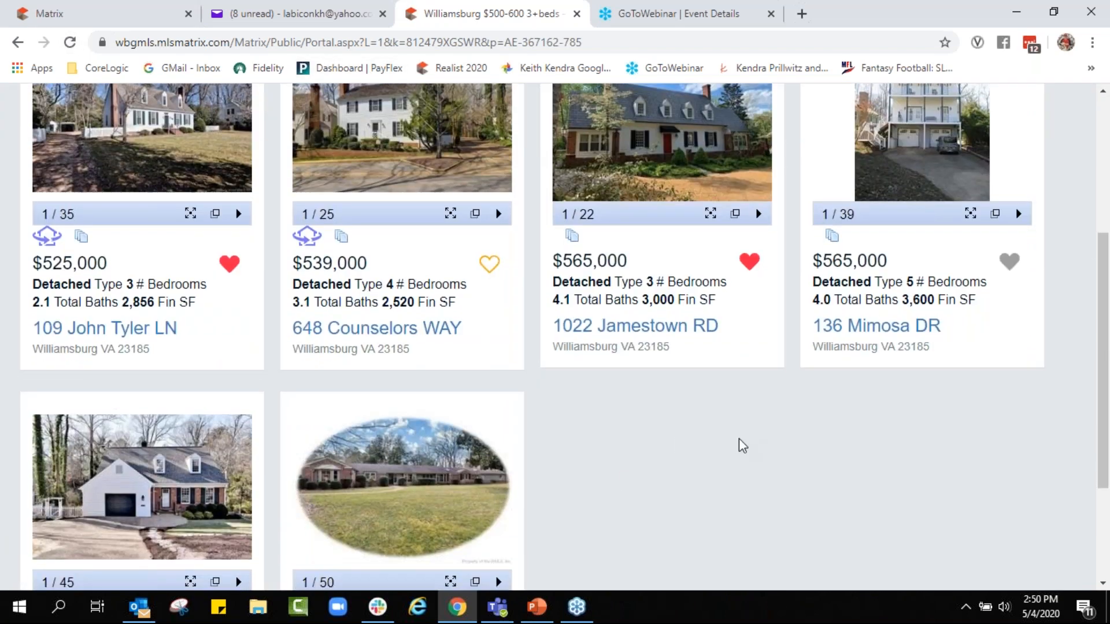
{"action": "scroll", "coordinate": [739, 438], "scroll_direction": "down", "scroll_amount": 2}
{"action": "scroll", "coordinate": [738, 441], "scroll_direction": "up", "scroll_amount": 7}
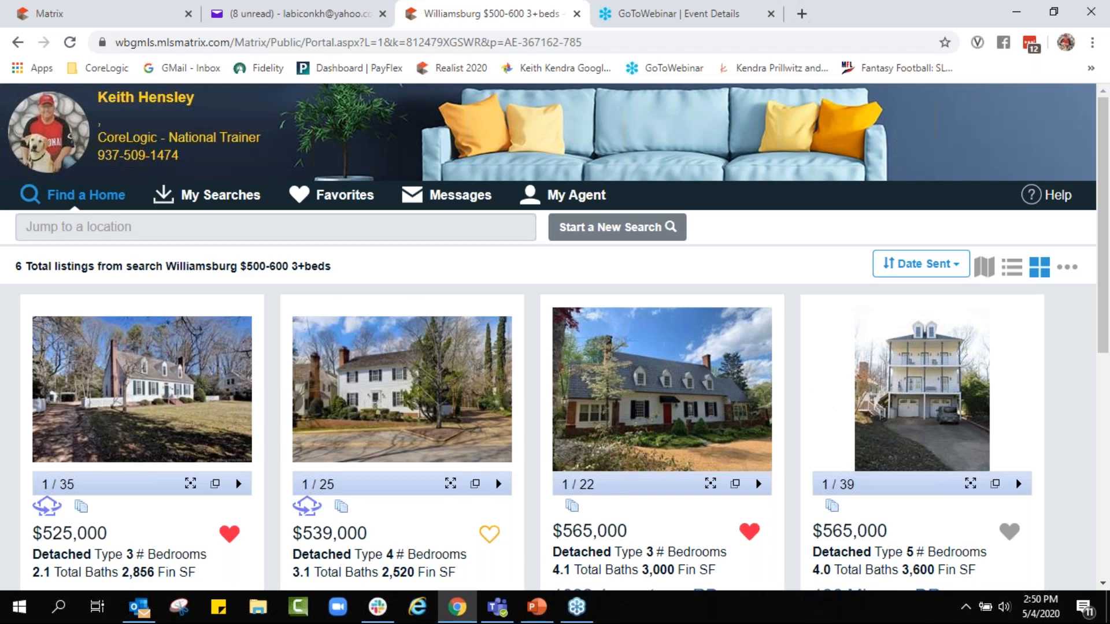
Step: Browse the client's Favorites, Discarded and Possibilities listings, then open Messages showing the Williamsburg alert
{"action": "left_click", "coordinate": [364, 199]}
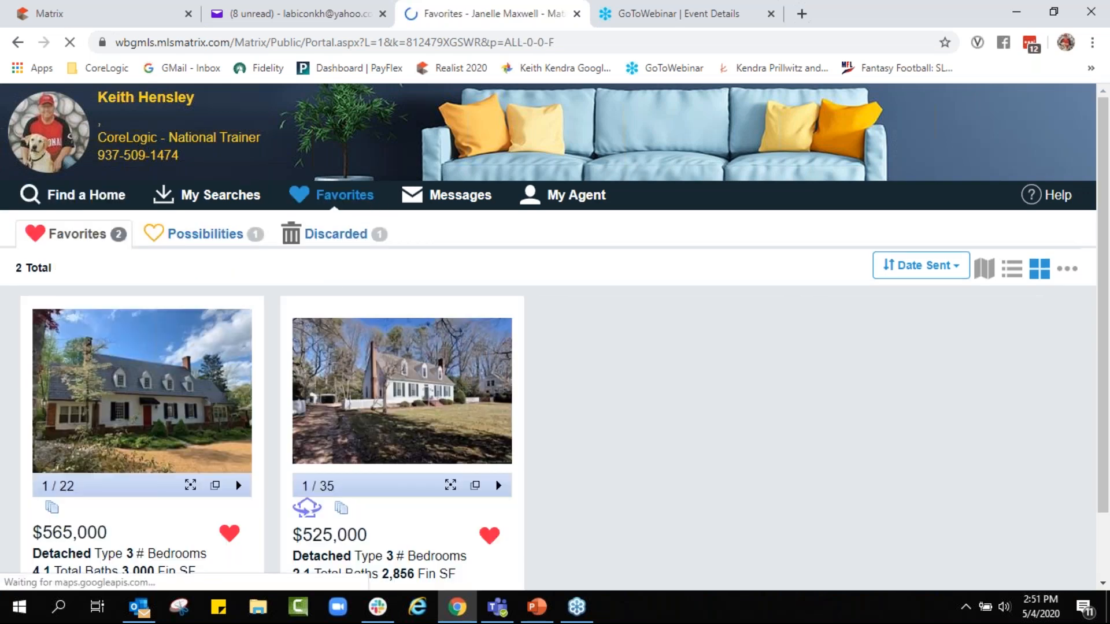
{"action": "left_click", "coordinate": [340, 234]}
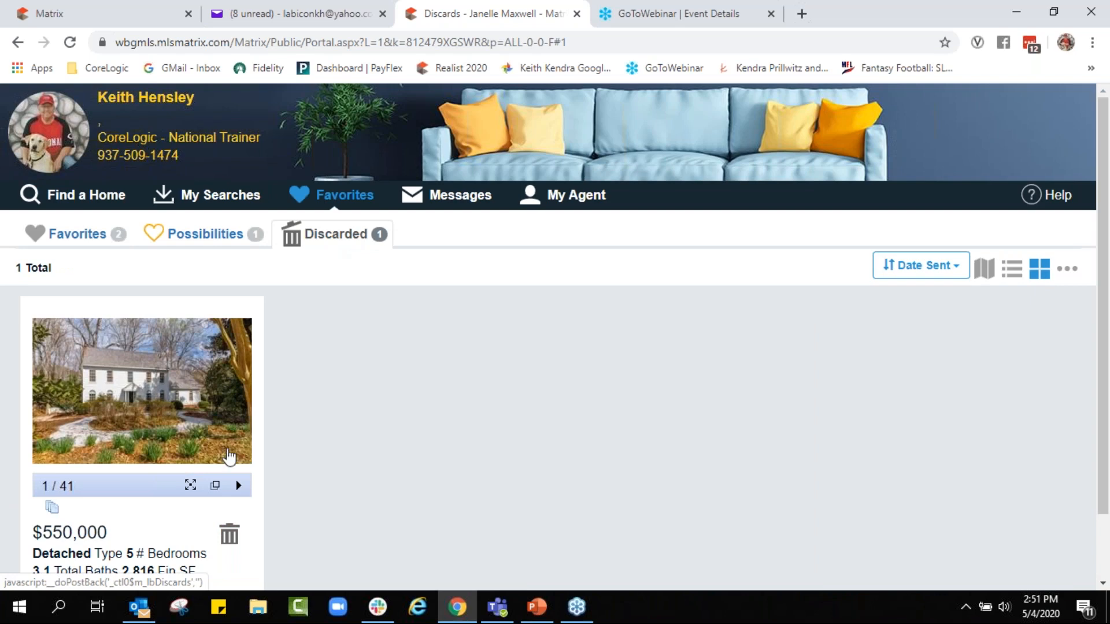
{"action": "scroll", "coordinate": [217, 508], "scroll_direction": "down", "scroll_amount": 2}
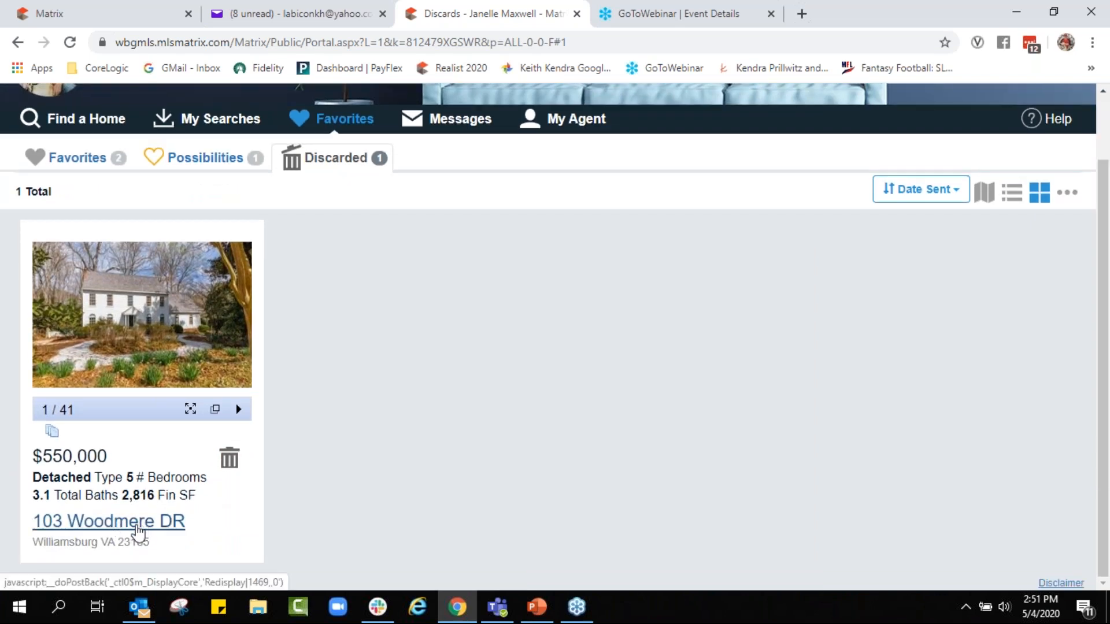
{"action": "scroll", "coordinate": [431, 399], "scroll_direction": "up", "scroll_amount": 2}
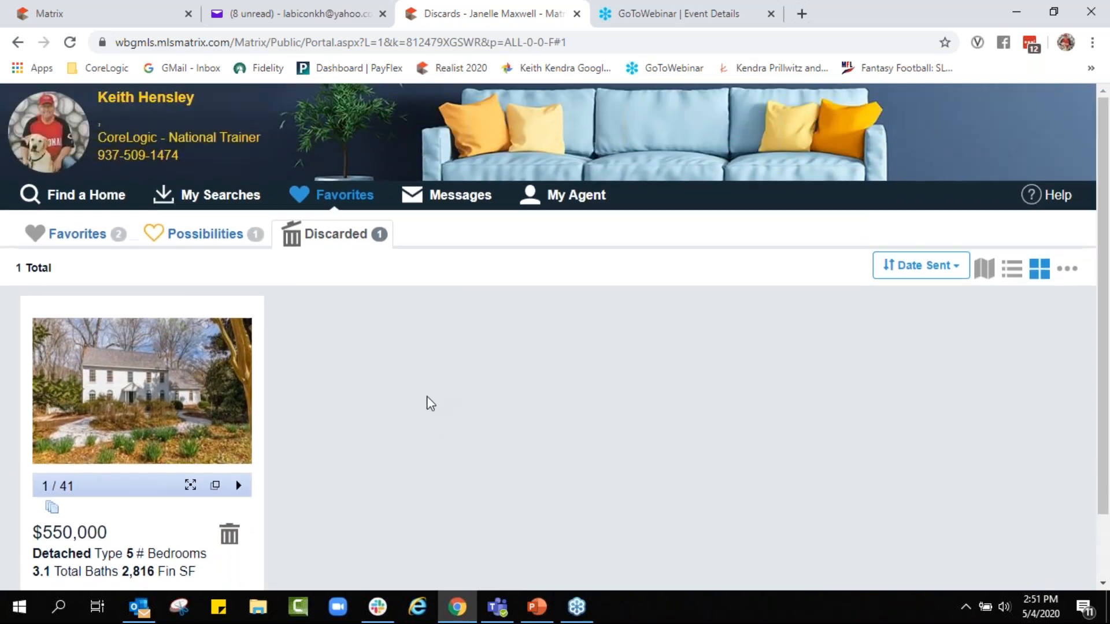
{"action": "left_click", "coordinate": [209, 242]}
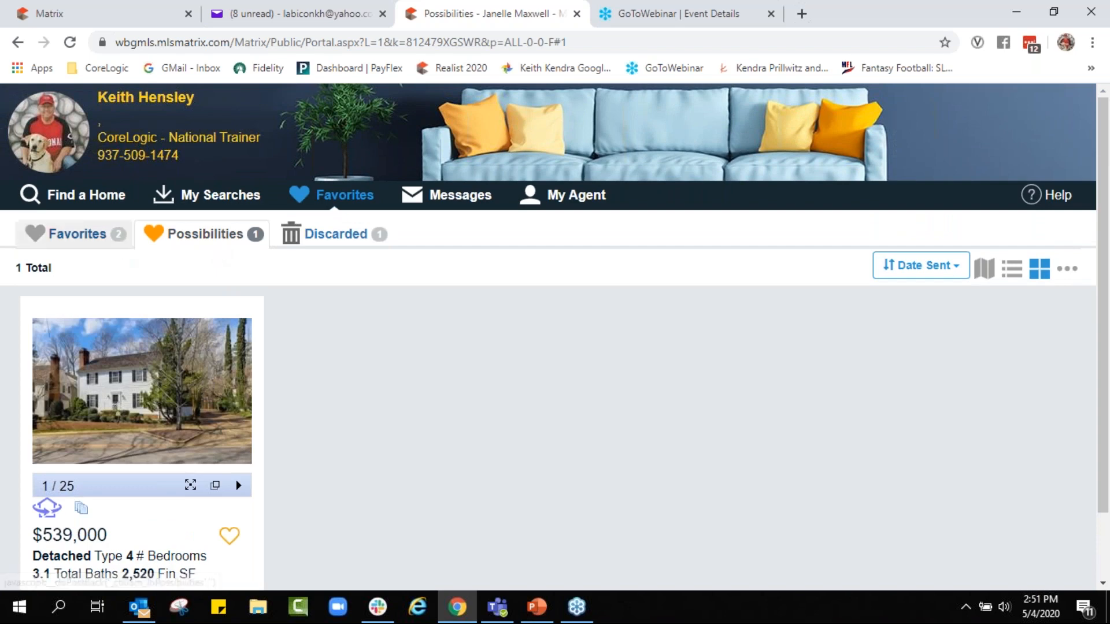
{"action": "left_click", "coordinate": [99, 241]}
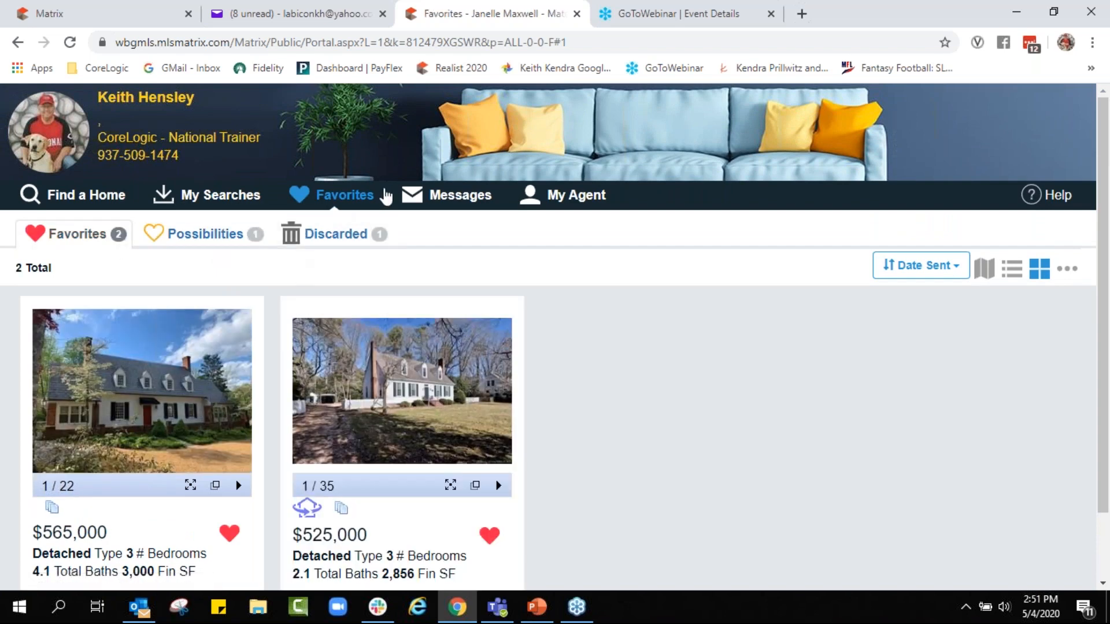
{"action": "left_click", "coordinate": [349, 202]}
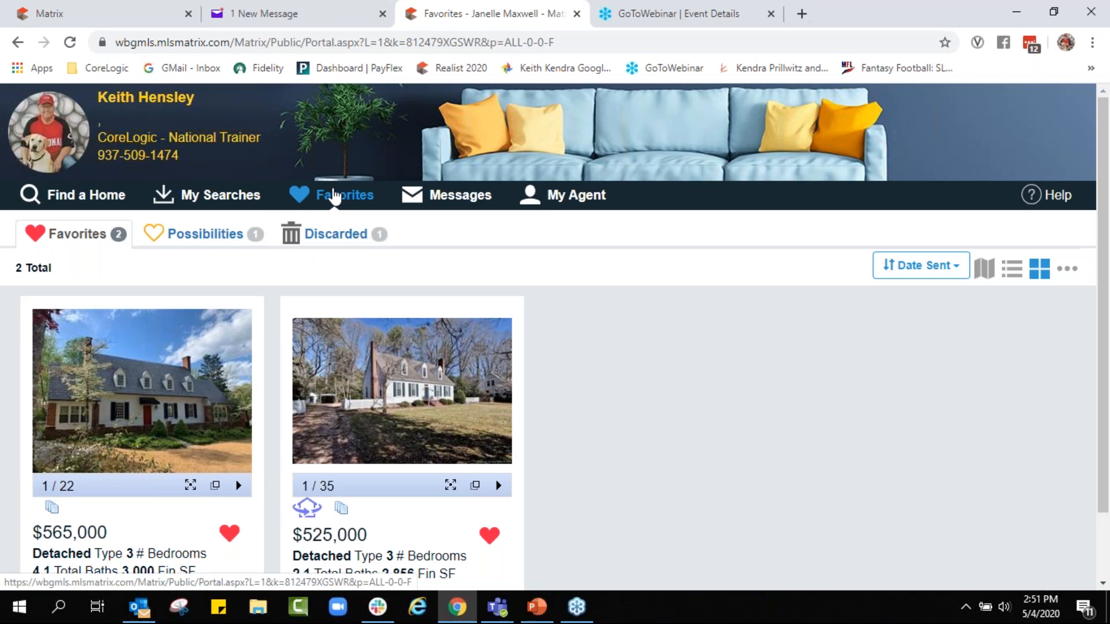
{"action": "left_click", "coordinate": [220, 194]}
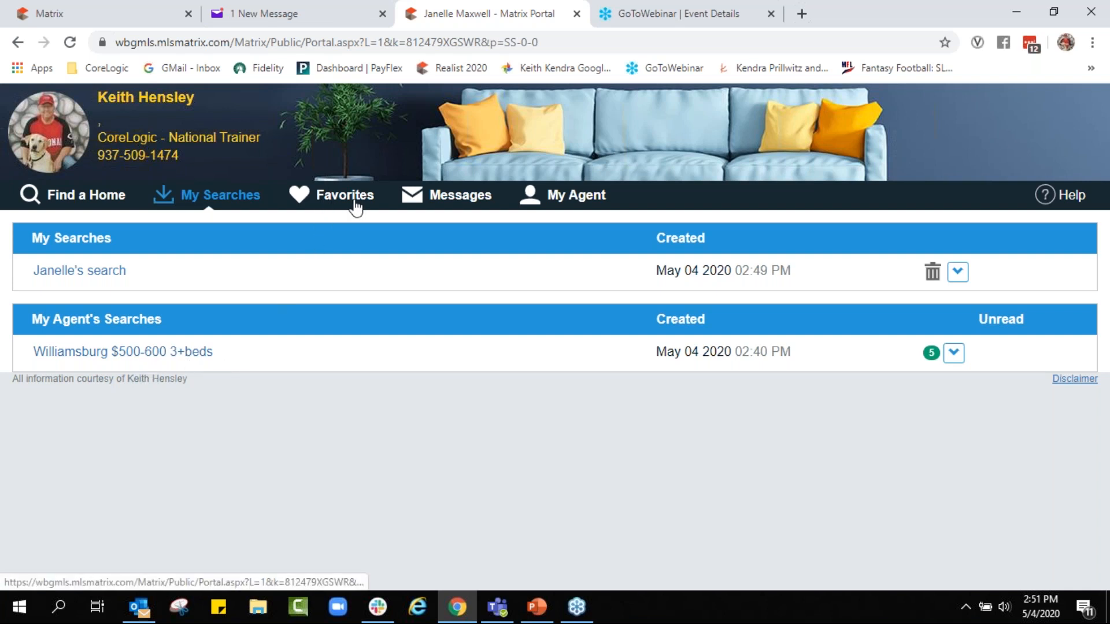
{"action": "left_click", "coordinate": [448, 202]}
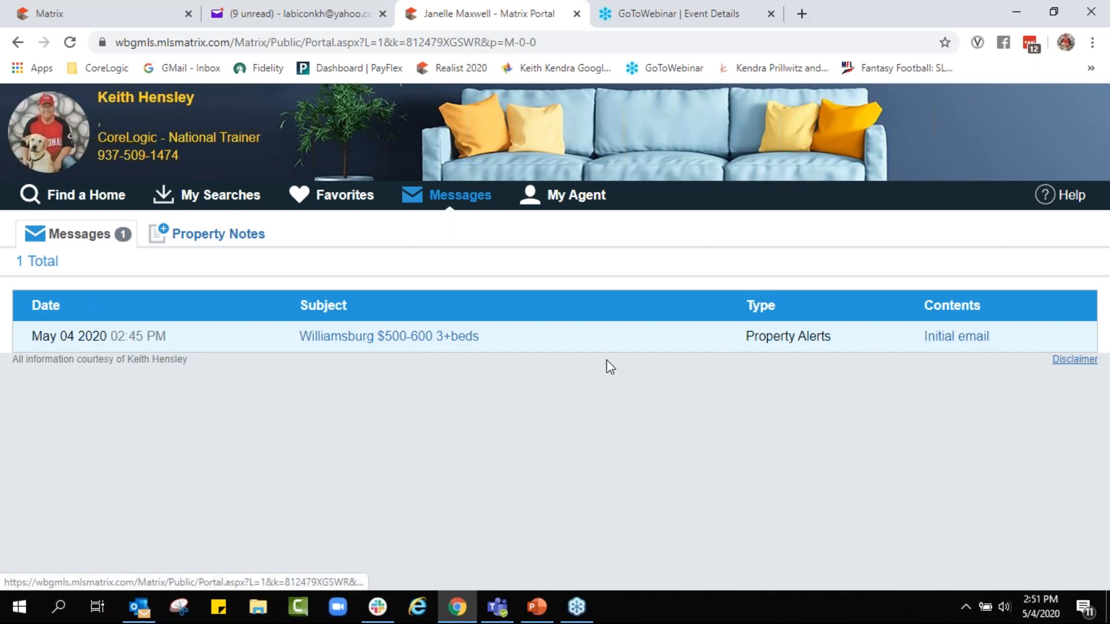
Step: View the portal's Property Notes and My Agent page, then return to Matrix's Auto Emails list
{"action": "left_click", "coordinate": [232, 237]}
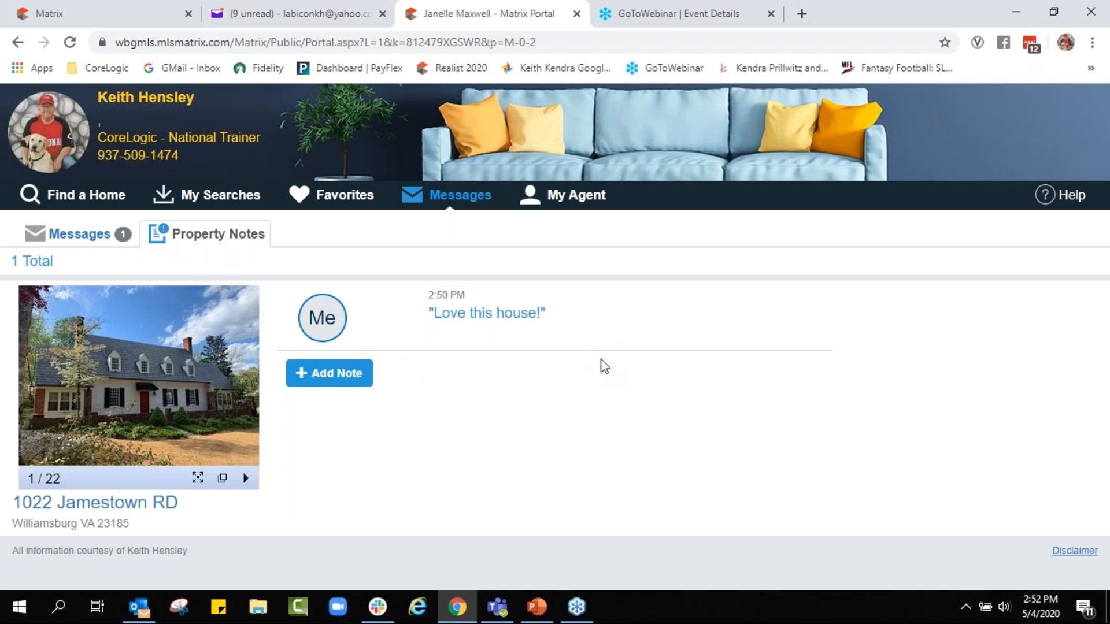
{"action": "left_click", "coordinate": [571, 200]}
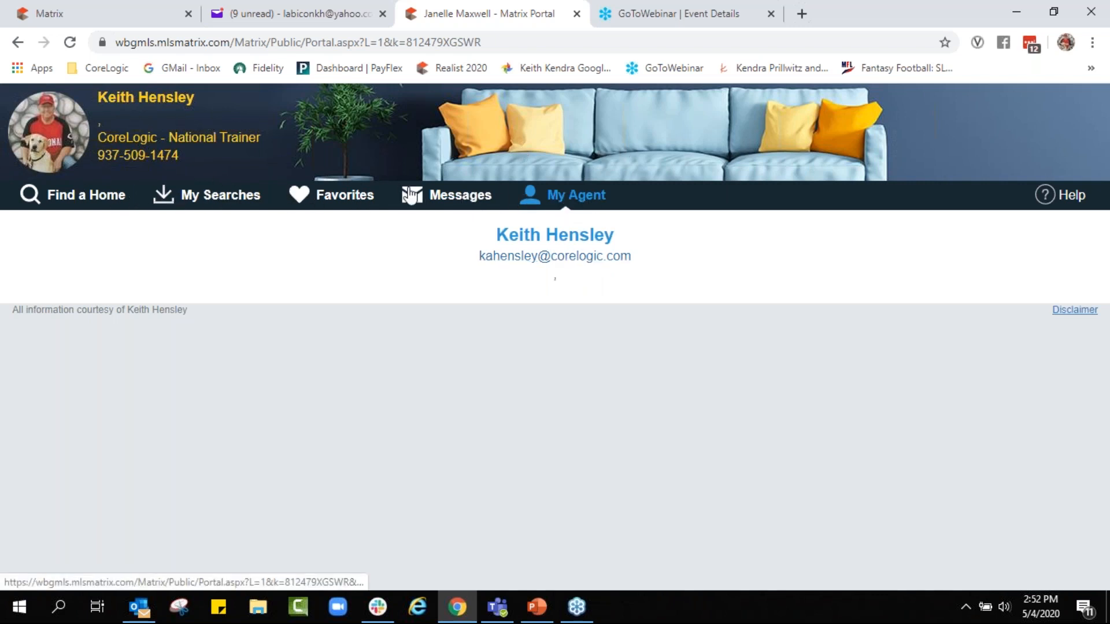
{"action": "left_click", "coordinate": [597, 198]}
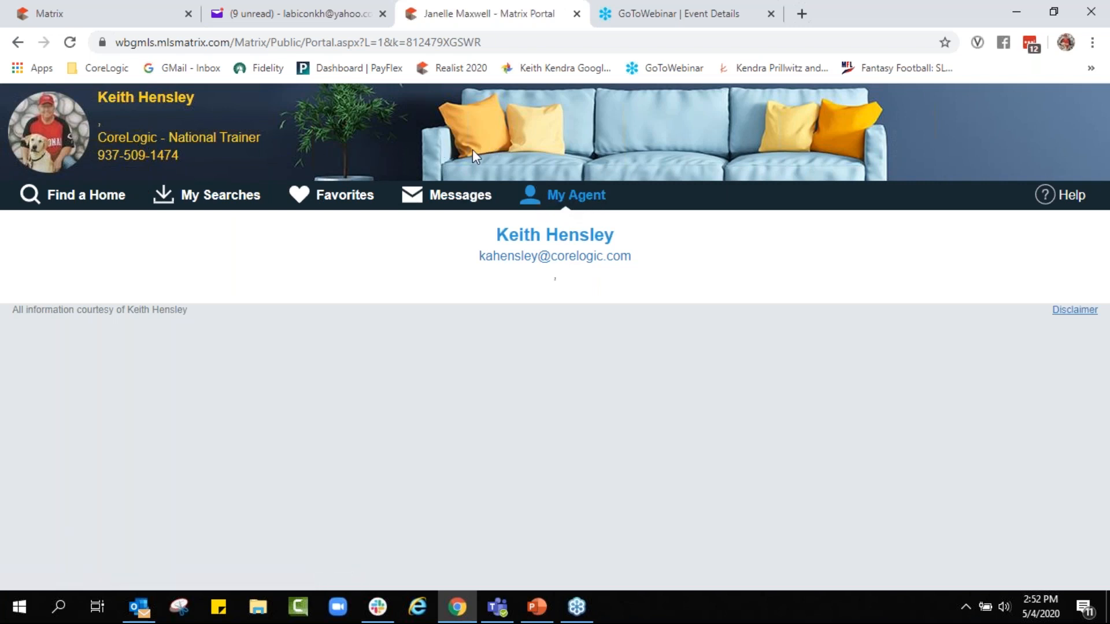
{"action": "left_click", "coordinate": [127, 22]}
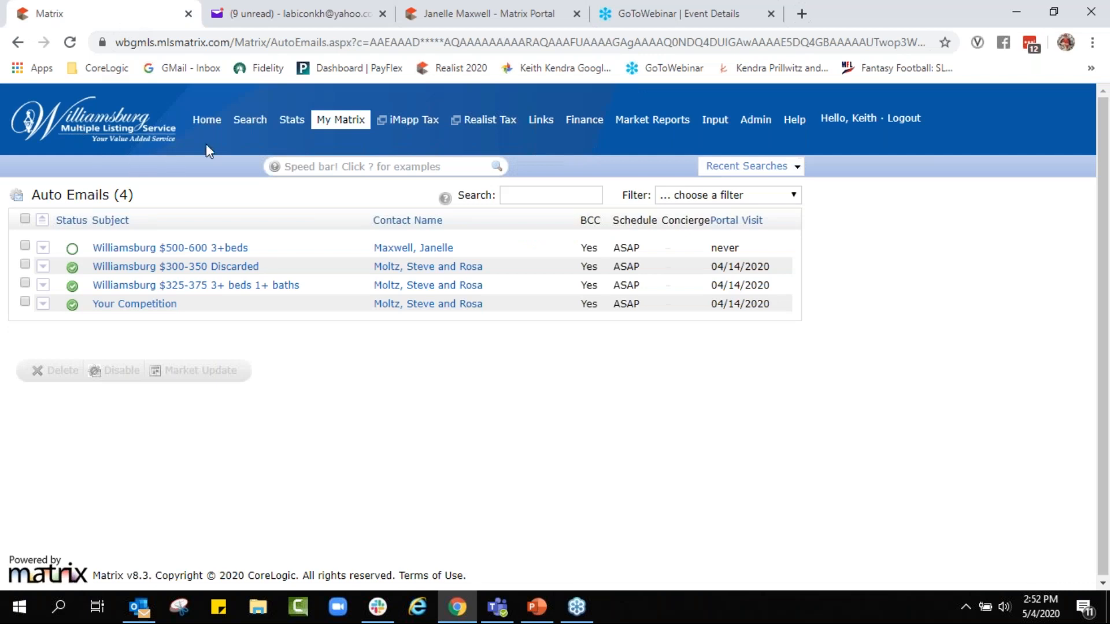
Step: Open My Information's Header & Footer settings and browse banner themes without changing them
{"action": "mouse_move", "coordinate": [334, 121]}
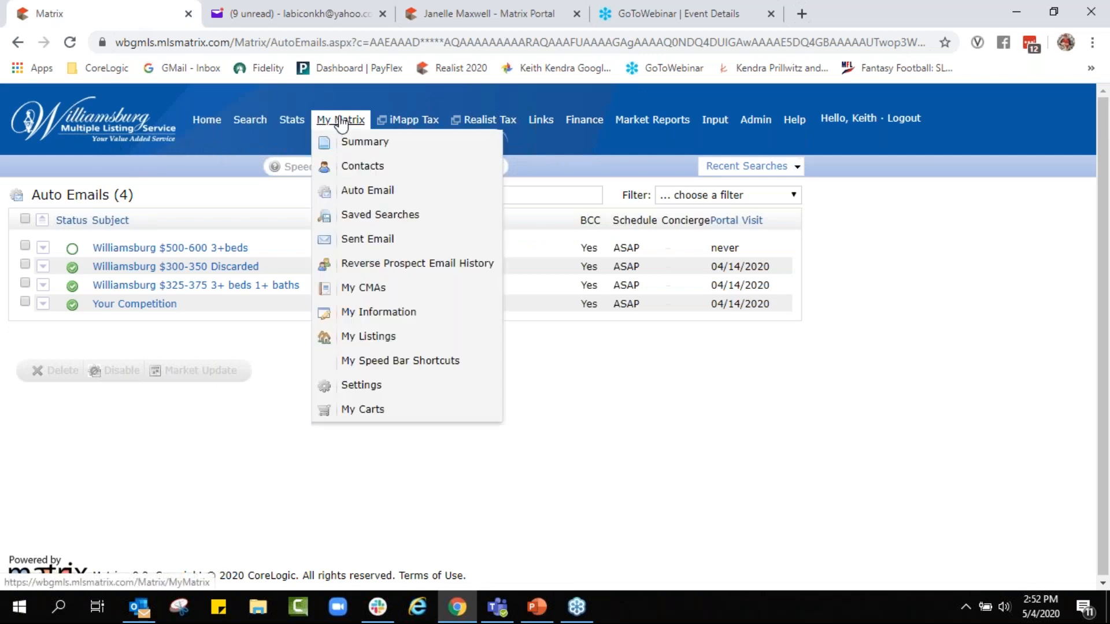
{"action": "left_click", "coordinate": [379, 313]}
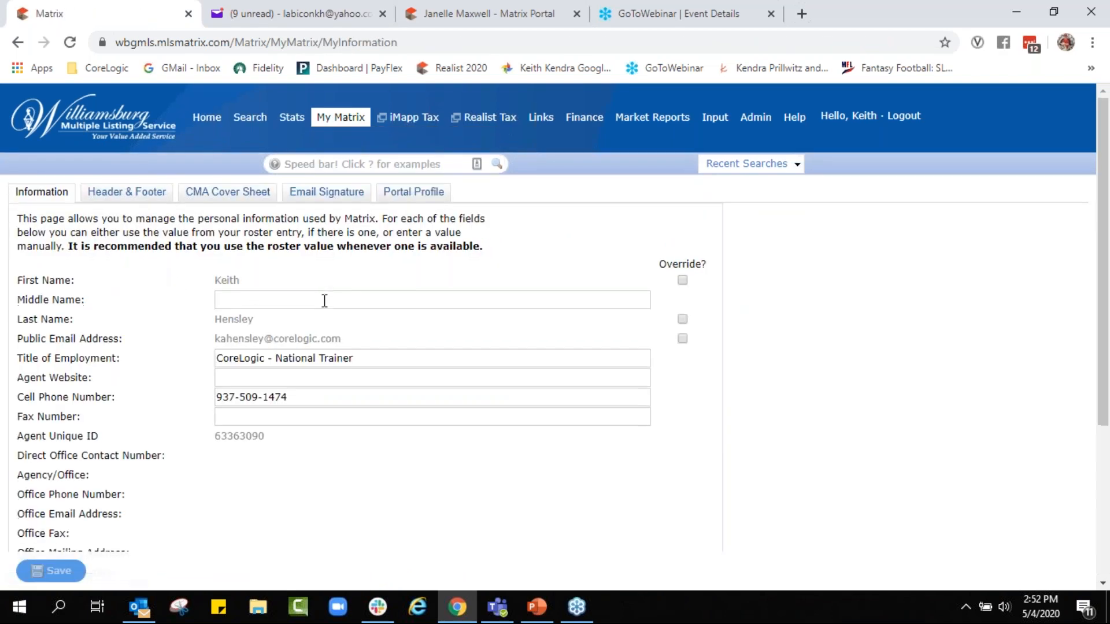
{"action": "scroll", "coordinate": [313, 238], "scroll_direction": "down", "scroll_amount": 3}
{"action": "scroll", "coordinate": [353, 502], "scroll_direction": "up", "scroll_amount": 3}
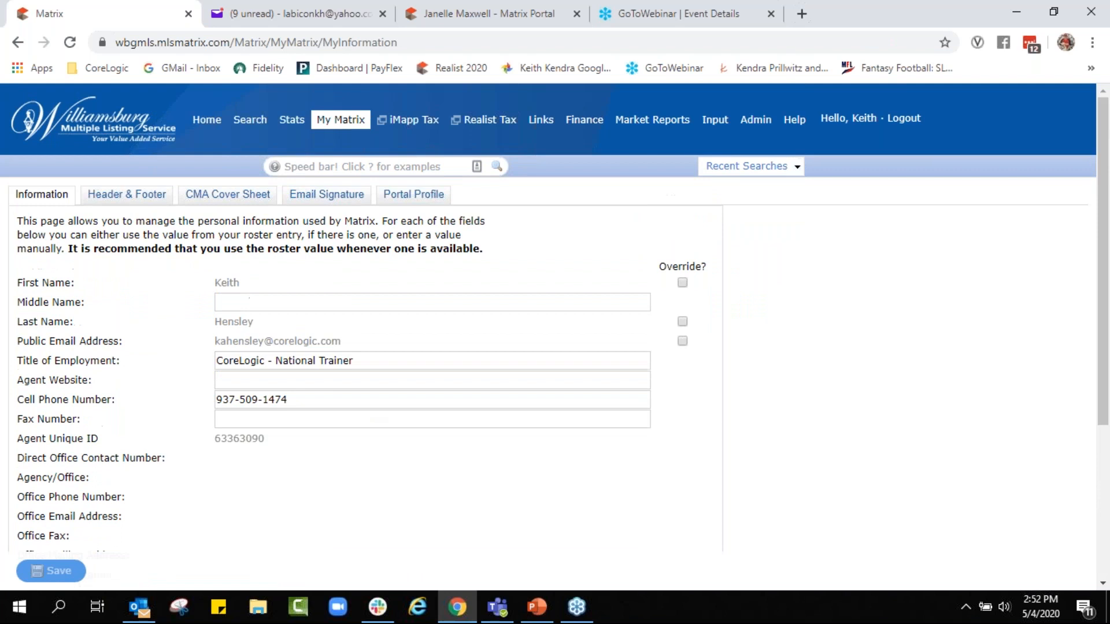
{"action": "left_click", "coordinate": [132, 197]}
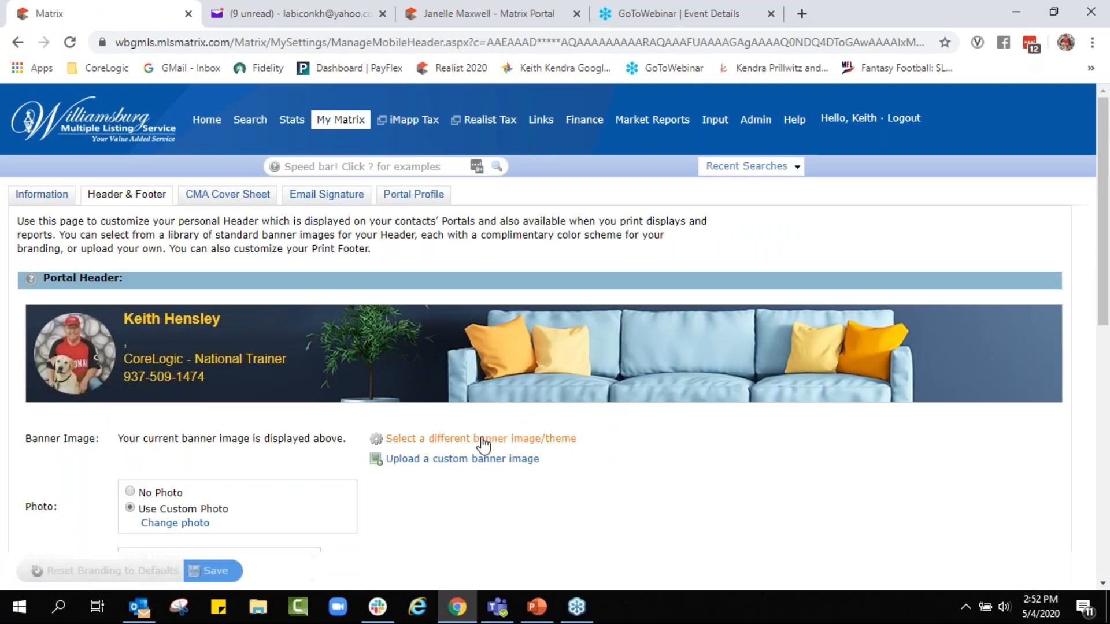
{"action": "left_click", "coordinate": [431, 439]}
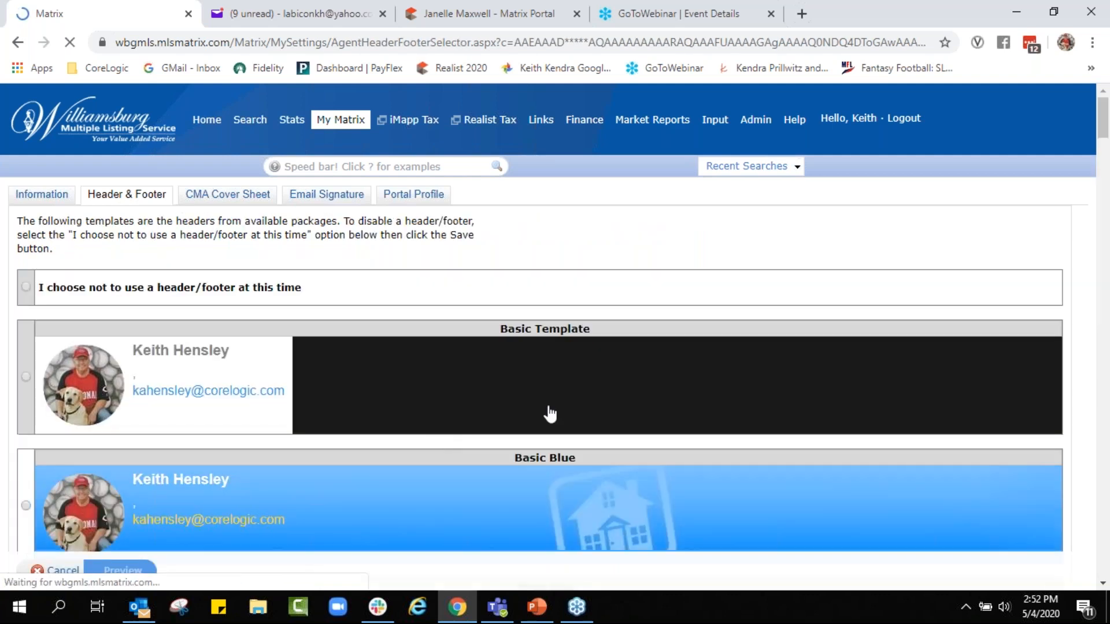
{"action": "scroll", "coordinate": [630, 337], "scroll_direction": "down", "scroll_amount": 10}
{"action": "scroll", "coordinate": [629, 337], "scroll_direction": "down", "scroll_amount": 12}
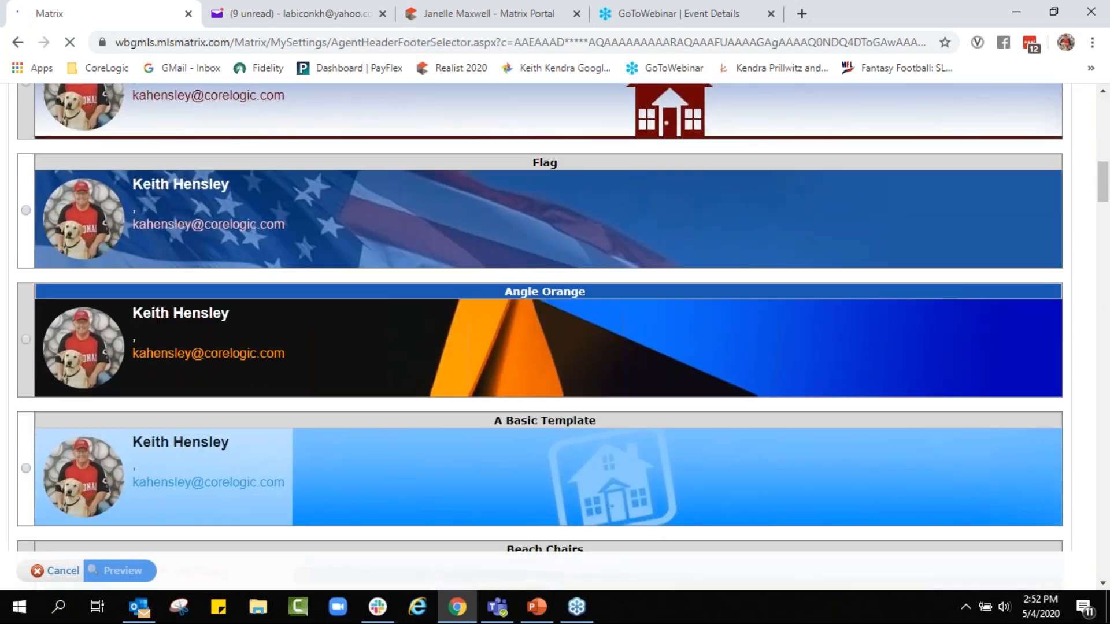
{"action": "scroll", "coordinate": [642, 319], "scroll_direction": "down", "scroll_amount": 1}
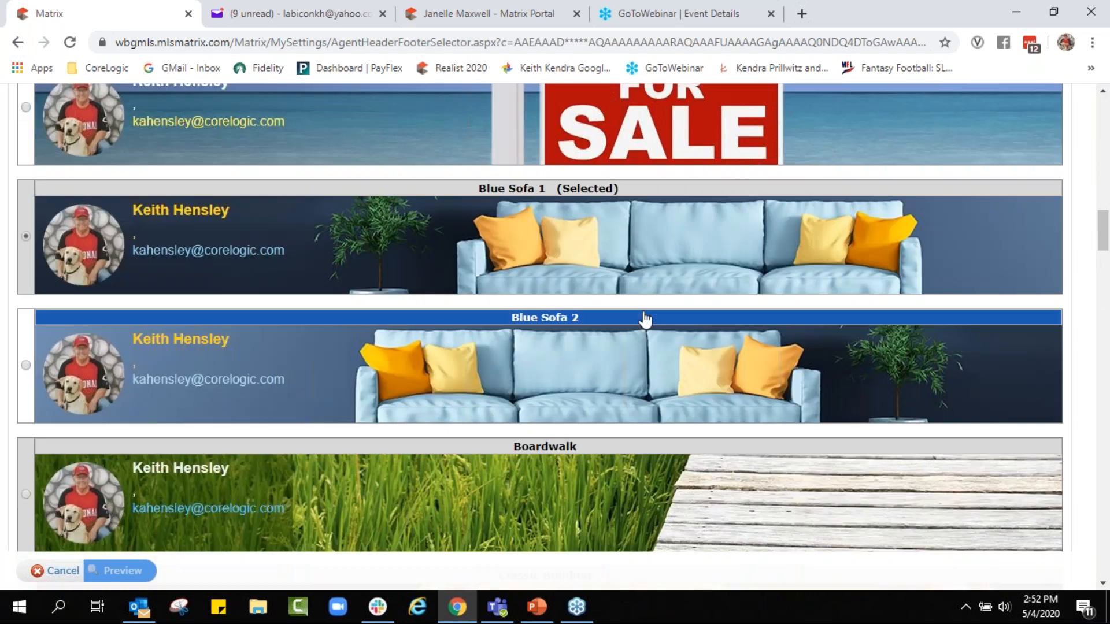
{"action": "scroll", "coordinate": [642, 320], "scroll_direction": "up", "scroll_amount": 4}
{"action": "left_click", "coordinate": [65, 571]}
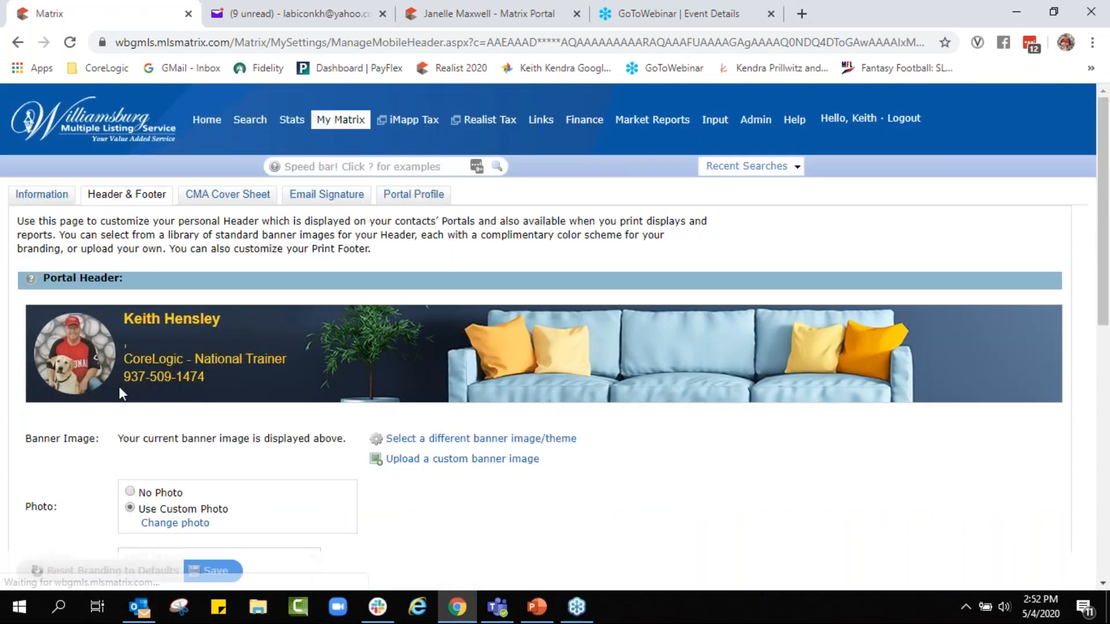
Step: Toggle the header photo off and back on, keeping the fourth branding line and phone values
{"action": "scroll", "coordinate": [473, 464], "scroll_direction": "down", "scroll_amount": 2}
{"action": "left_click", "coordinate": [132, 358]}
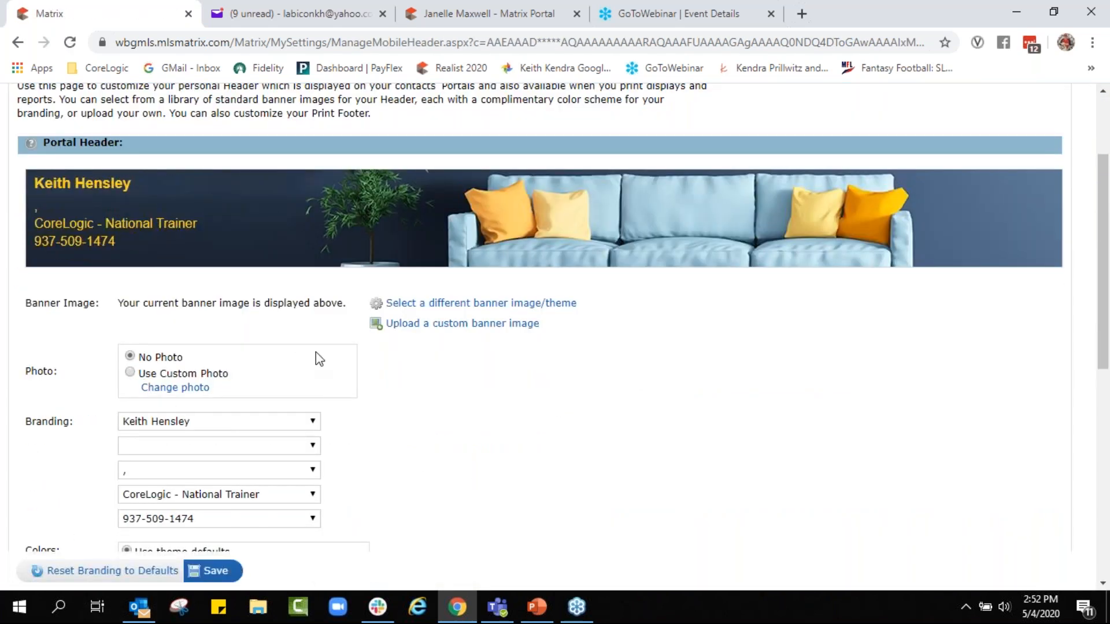
{"action": "left_click", "coordinate": [135, 375]}
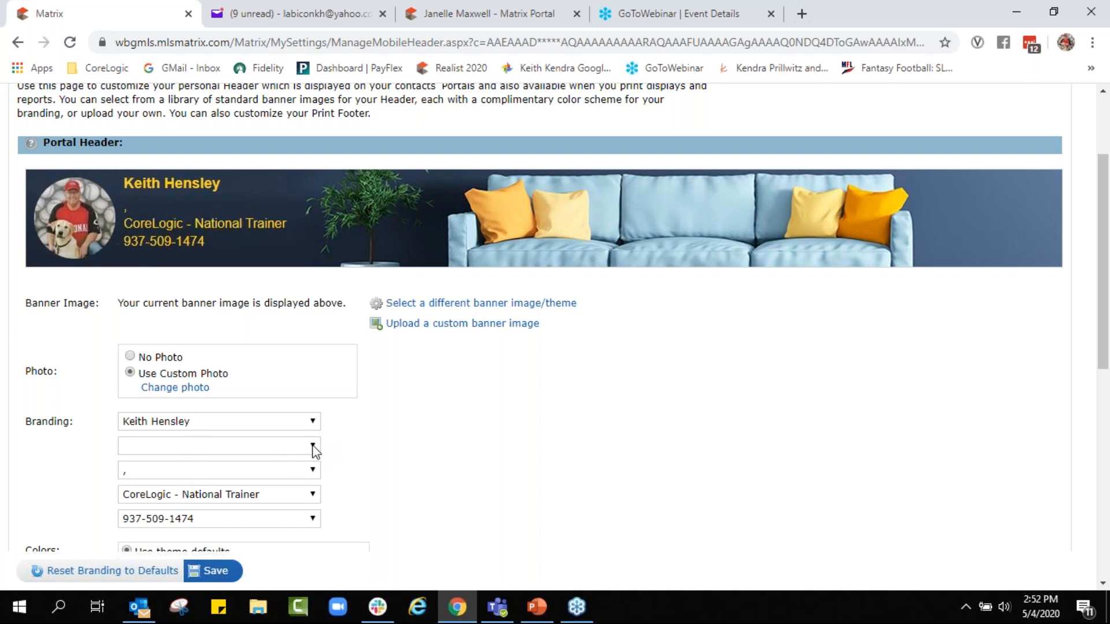
{"action": "left_click", "coordinate": [202, 496]}
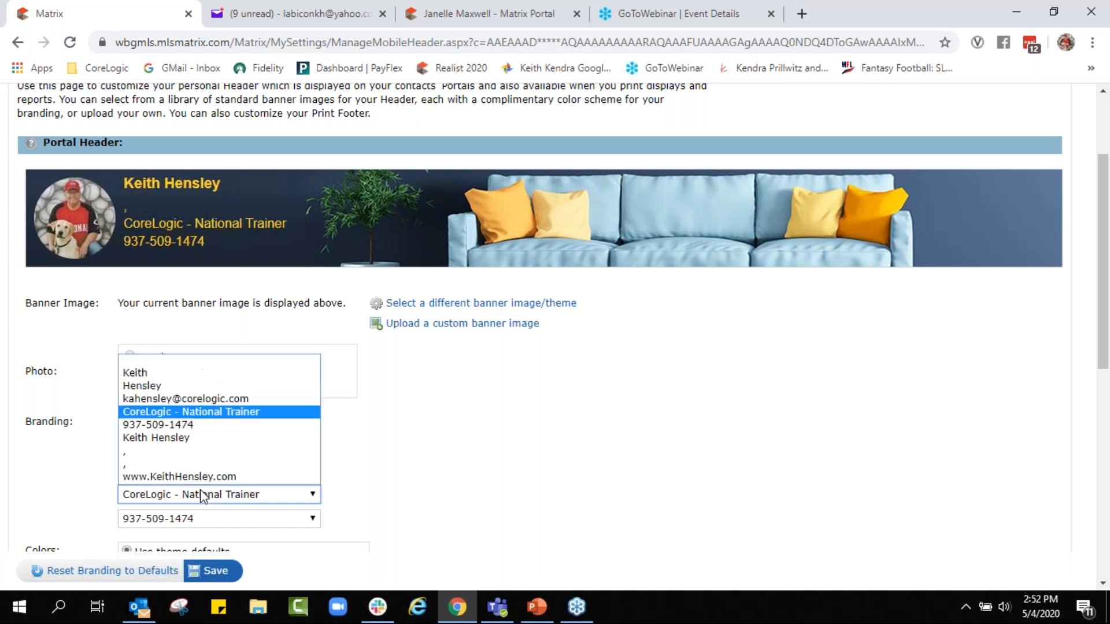
{"action": "left_click", "coordinate": [202, 496]}
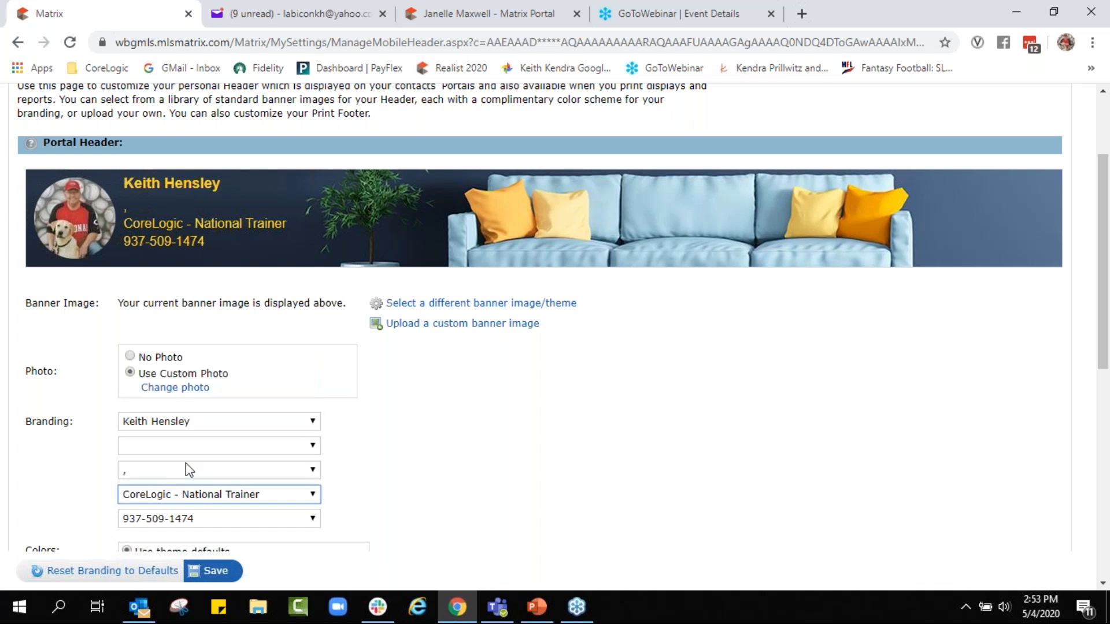
{"action": "left_click", "coordinate": [241, 517]}
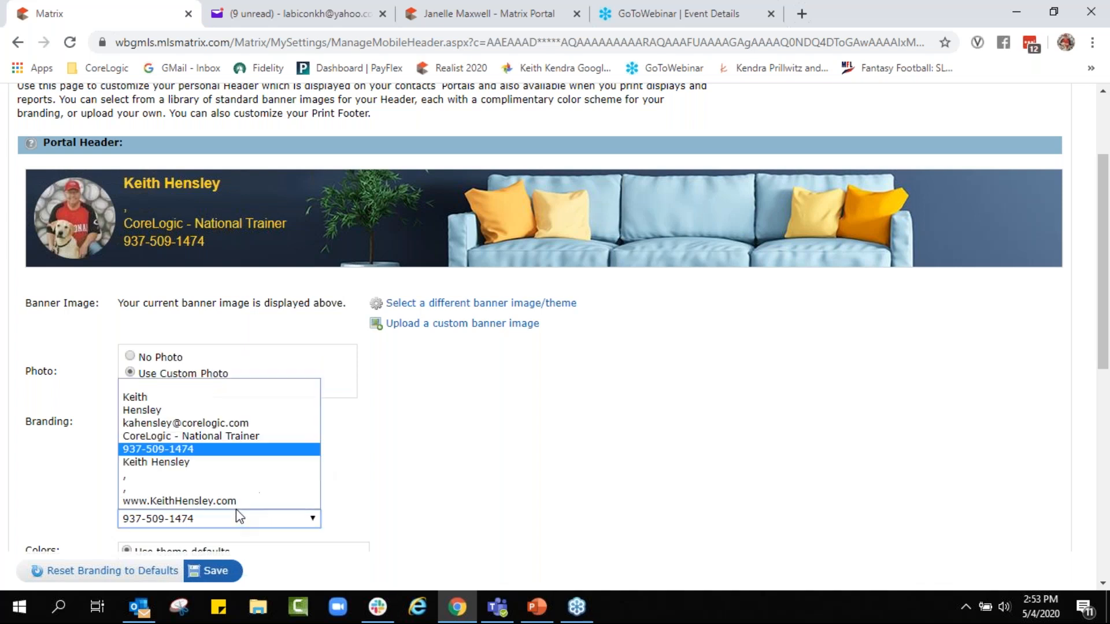
{"action": "left_click", "coordinate": [456, 452]}
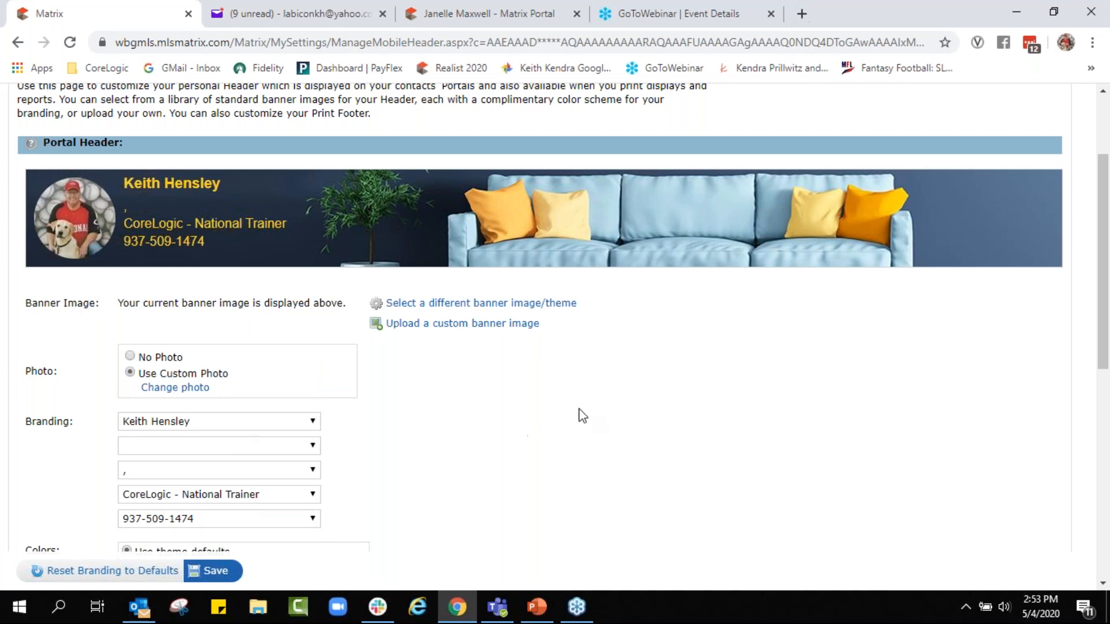
{"action": "scroll", "coordinate": [578, 413], "scroll_direction": "down", "scroll_amount": 5}
{"action": "scroll", "coordinate": [538, 408], "scroll_direction": "up", "scroll_amount": 2}
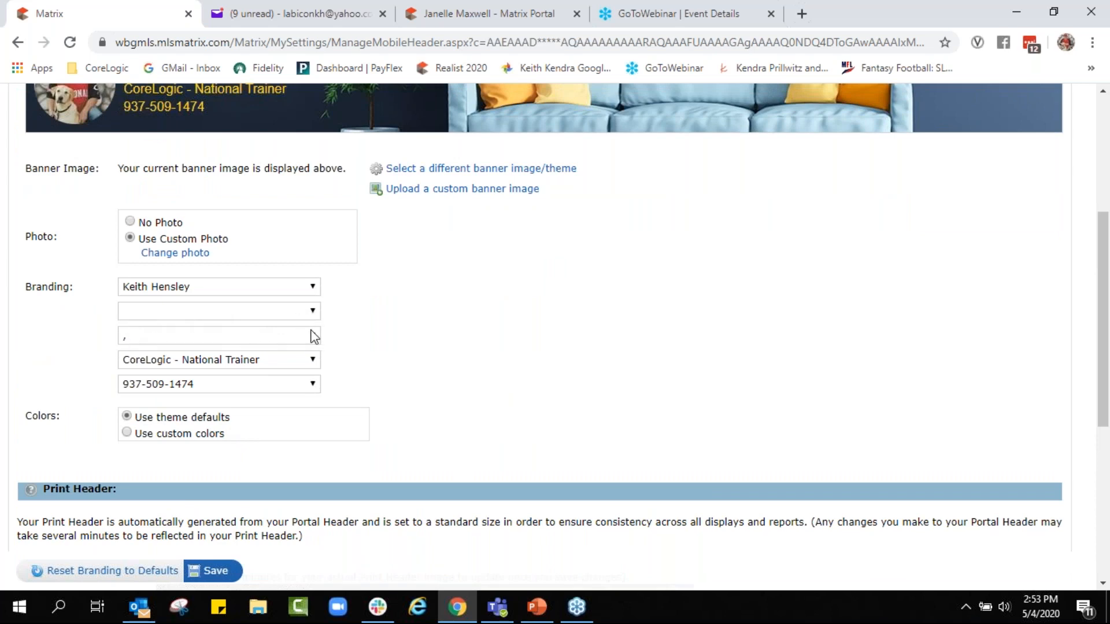
Step: Recheck the fourth branding line, then go to the Information tab, triggering the unsaved-changes warning
{"action": "left_click", "coordinate": [299, 364]}
{"action": "scroll", "coordinate": [437, 344], "scroll_direction": "up", "scroll_amount": 4}
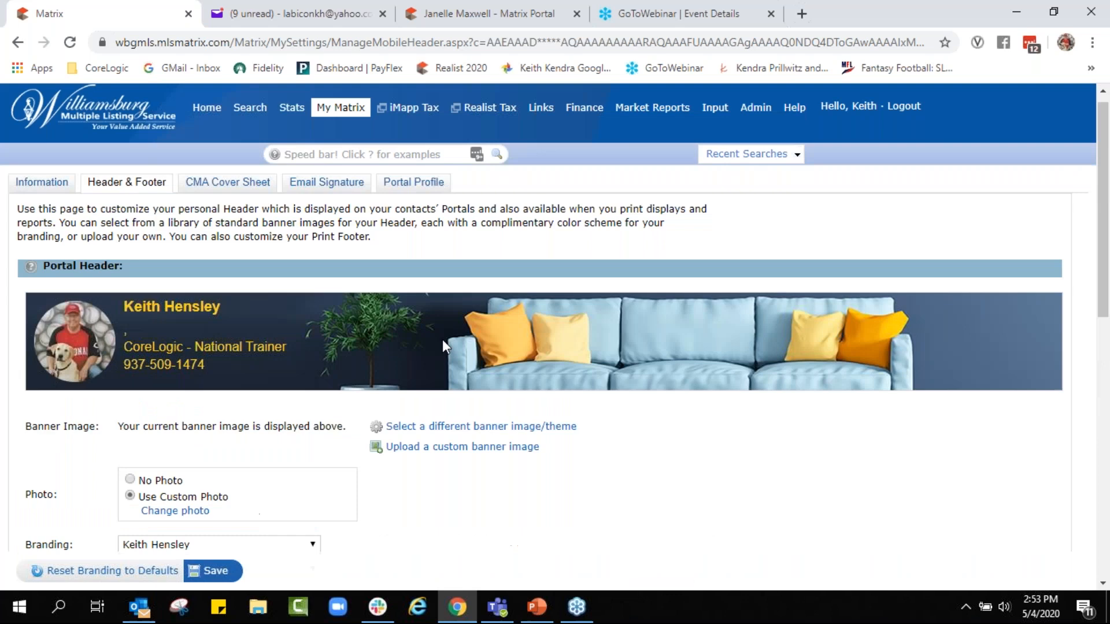
{"action": "scroll", "coordinate": [442, 340], "scroll_direction": "down", "scroll_amount": 1}
{"action": "scroll", "coordinate": [444, 341], "scroll_direction": "down", "scroll_amount": 2}
{"action": "scroll", "coordinate": [446, 341], "scroll_direction": "up", "scroll_amount": 3}
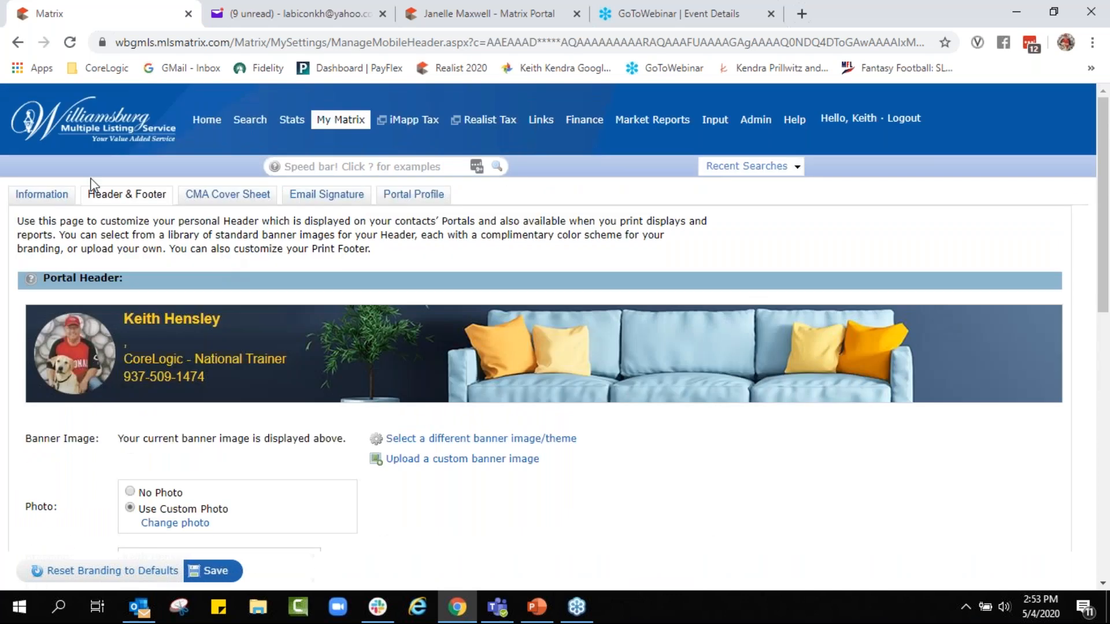
{"action": "left_click", "coordinate": [48, 196]}
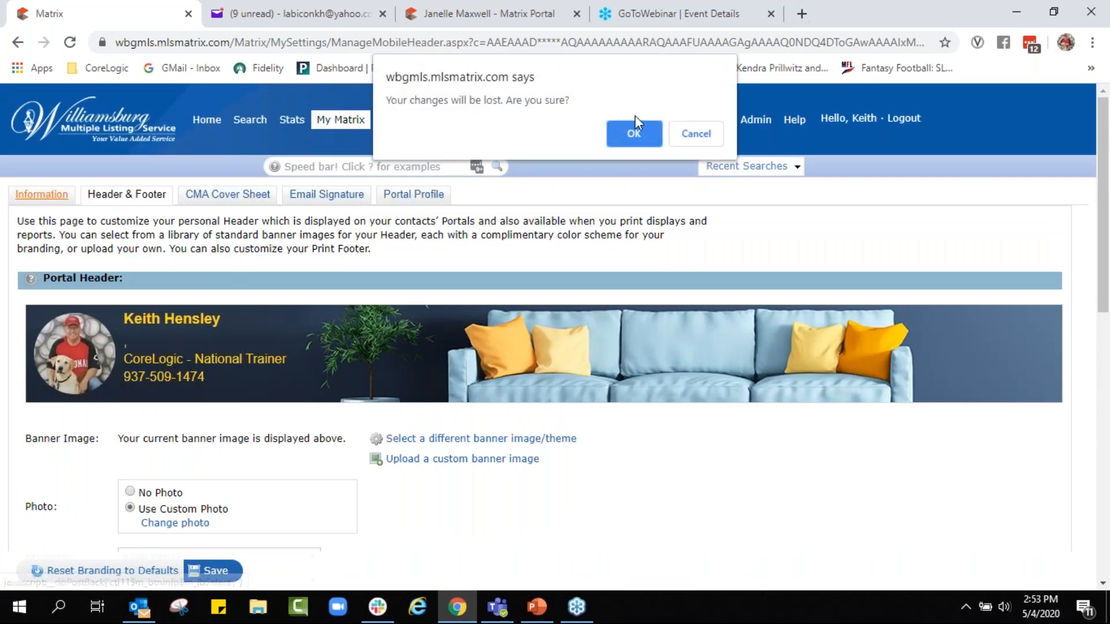
Step: Discard header changes, enter 'National Traine', trim the employment title to CoreLogic, and save Information
{"action": "left_click", "coordinate": [634, 134]}
{"action": "scroll", "coordinate": [674, 307], "scroll_direction": "down", "scroll_amount": 2}
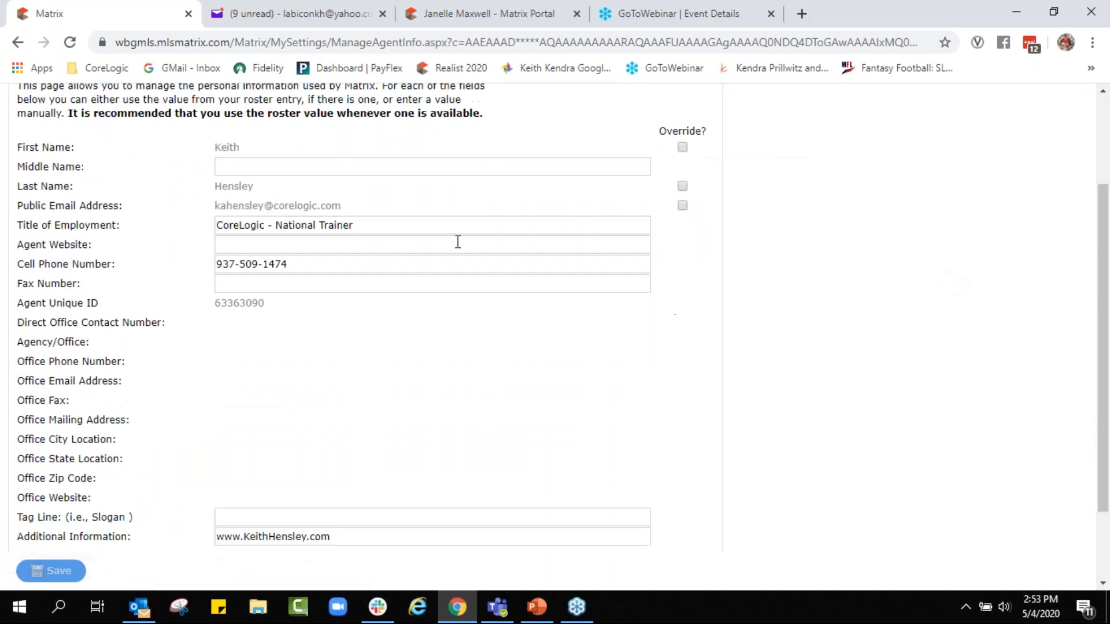
{"action": "left_click", "coordinate": [373, 243]}
{"action": "left_click", "coordinate": [463, 338]}
{"action": "left_click", "coordinate": [391, 518]}
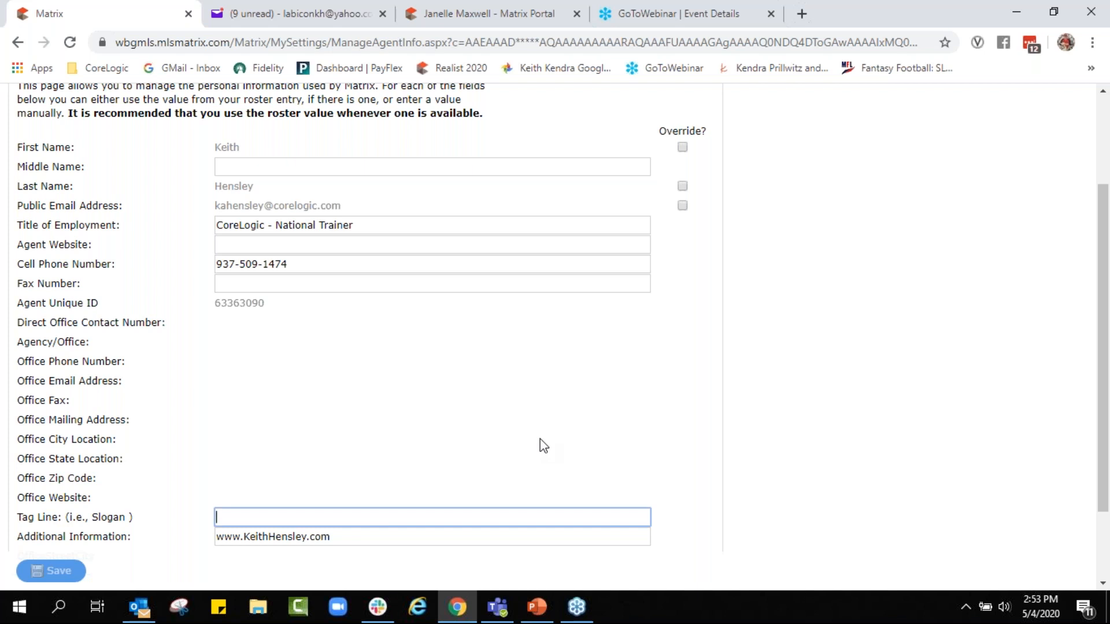
{"action": "left_click", "coordinate": [294, 247]}
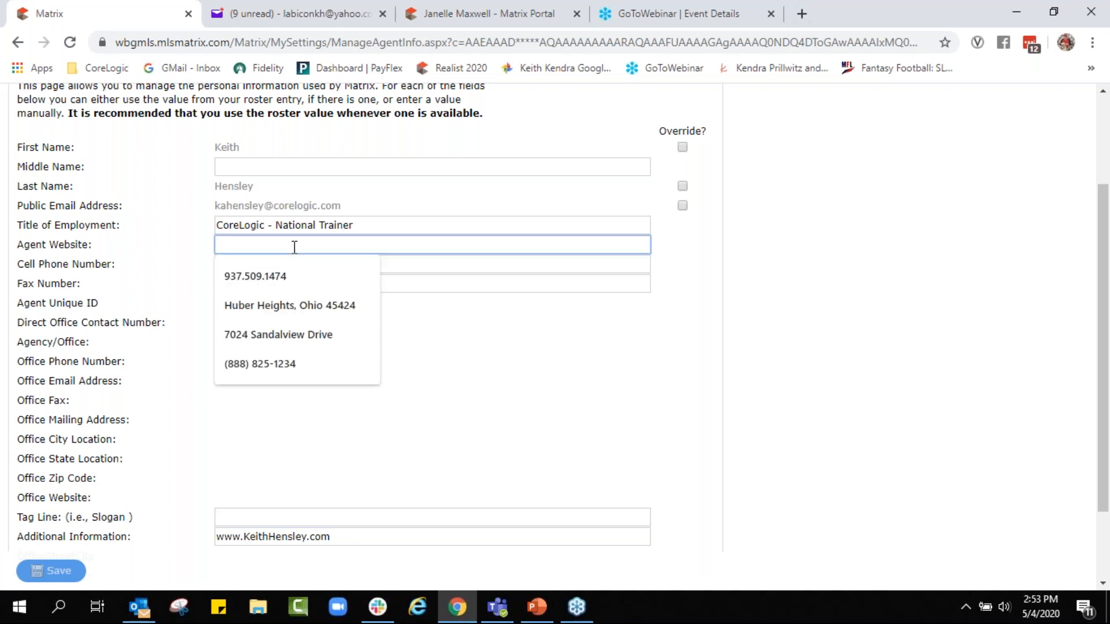
{"action": "type", "text": "National Traine"}
{"action": "left_click", "coordinate": [365, 224]}
{"action": "key", "text": "BackSpace"}
{"action": "key", "text": "BackSpace"}
{"action": "key", "text": "BackSpace"}
{"action": "key", "text": "BackSpace"}
{"action": "key", "text": "BackSpace"}
{"action": "key", "text": "BackSpace"}
{"action": "key", "text": "BackSpace"}
{"action": "key", "text": "BackSpace"}
{"action": "key", "text": "BackSpace"}
{"action": "key", "text": "BackSpace"}
{"action": "key", "text": "BackSpace"}
{"action": "key", "text": "BackSpace"}
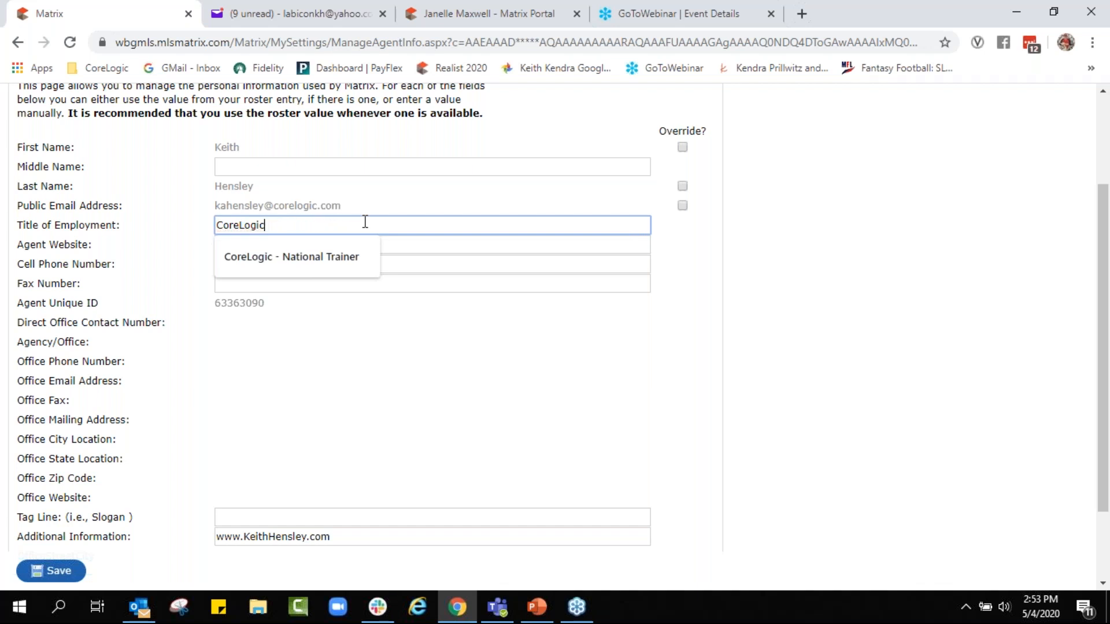
{"action": "key", "text": "Tab"}
{"action": "left_click", "coordinate": [353, 315]}
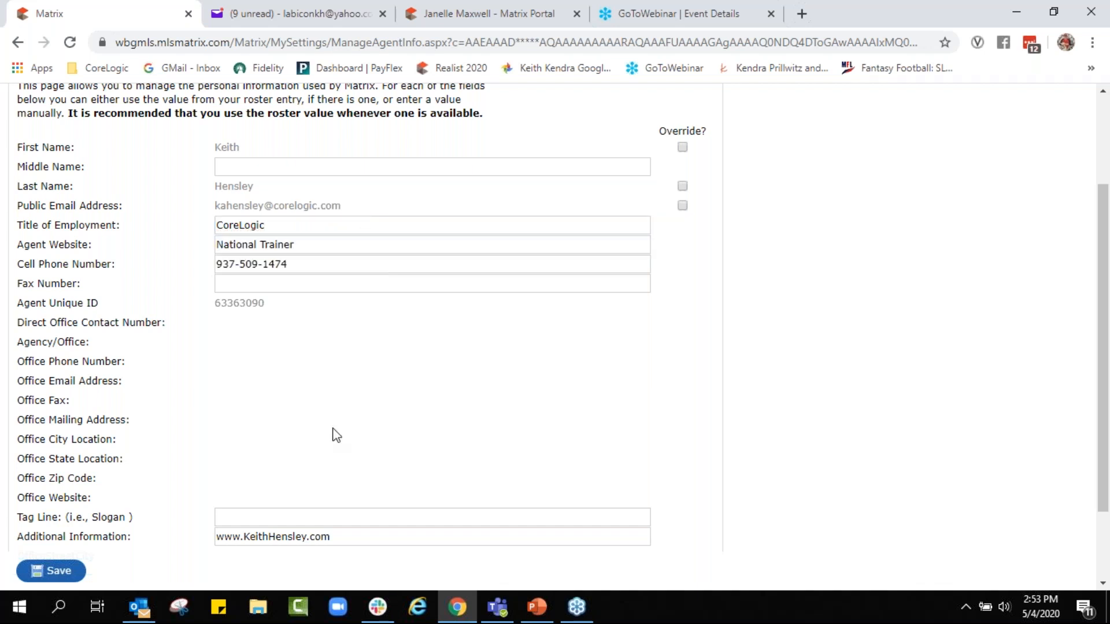
{"action": "left_click", "coordinate": [58, 573]}
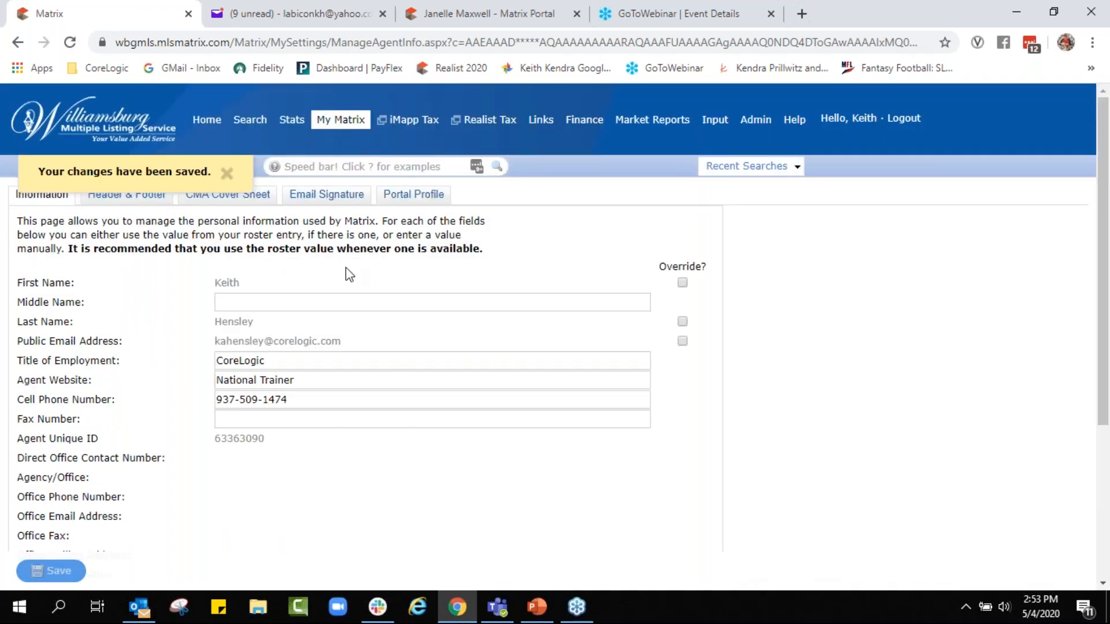
Step: Review the Header & Footer branding, keeping CoreLogic as the company branding line
{"action": "left_click", "coordinate": [127, 195]}
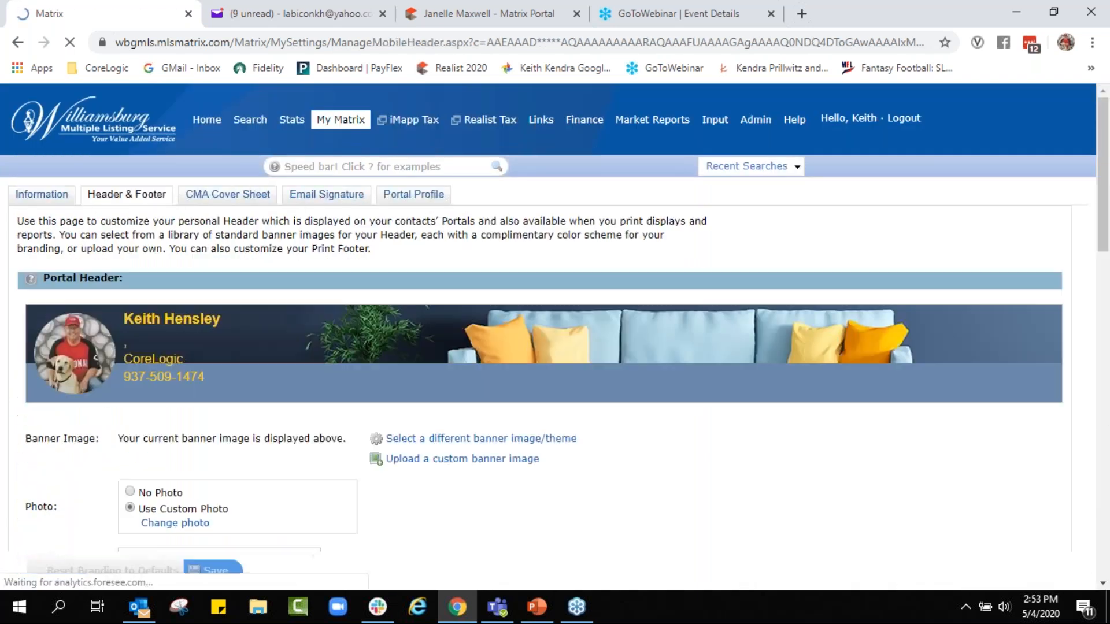
{"action": "scroll", "coordinate": [411, 398], "scroll_direction": "down", "scroll_amount": 2}
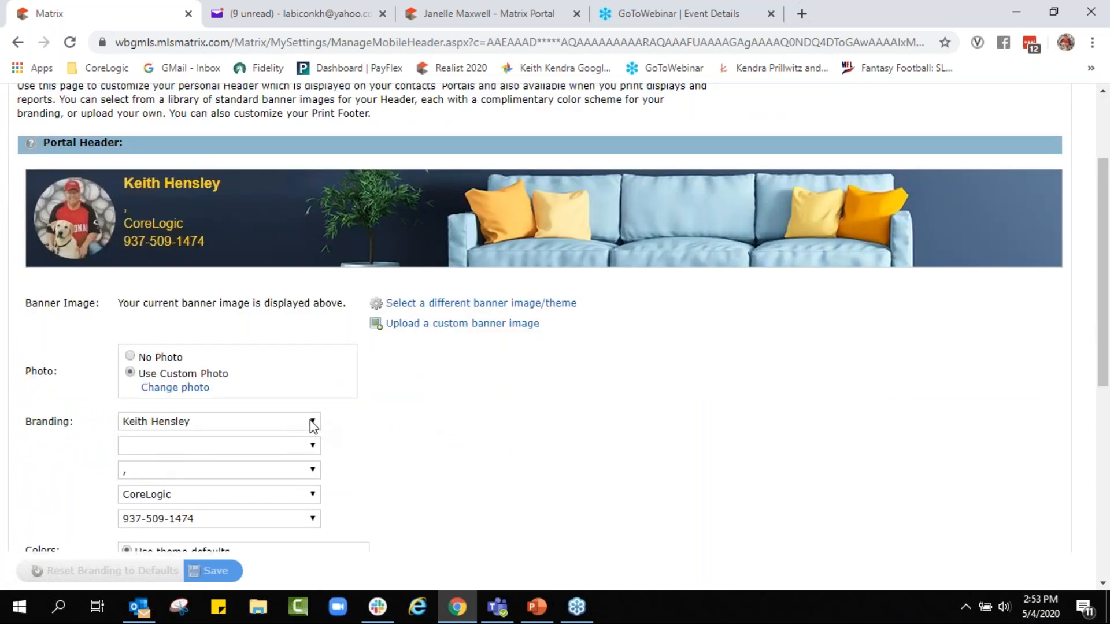
{"action": "scroll", "coordinate": [459, 429], "scroll_direction": "down", "scroll_amount": 2}
{"action": "left_click", "coordinate": [295, 363]}
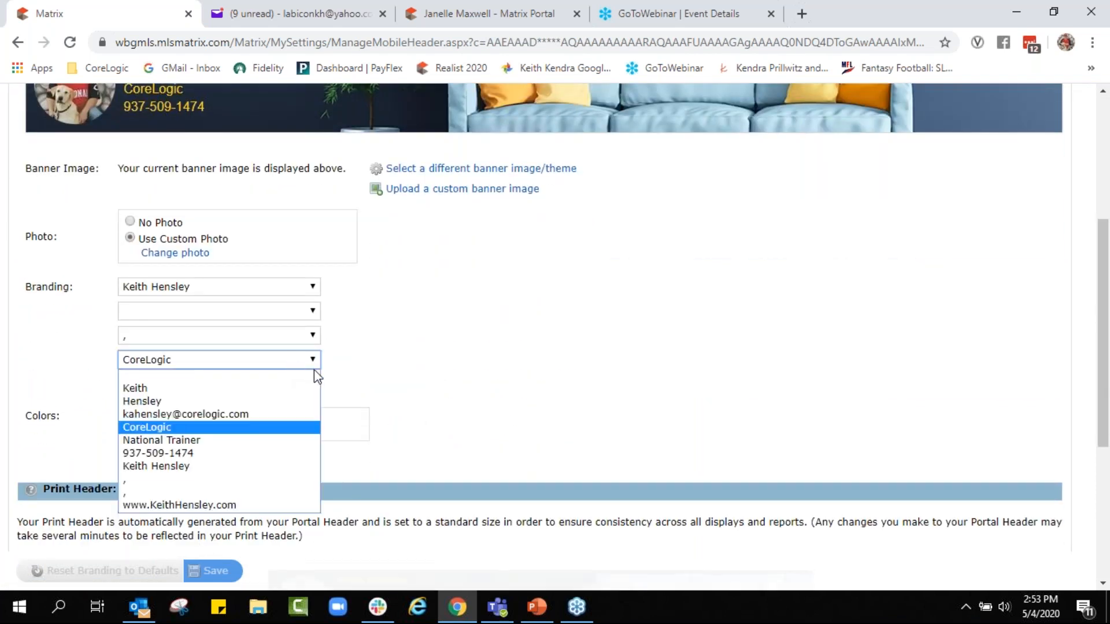
{"action": "left_click", "coordinate": [395, 371]}
{"action": "scroll", "coordinate": [575, 426], "scroll_direction": "down", "scroll_amount": 2}
{"action": "scroll", "coordinate": [577, 417], "scroll_direction": "up", "scroll_amount": 6}
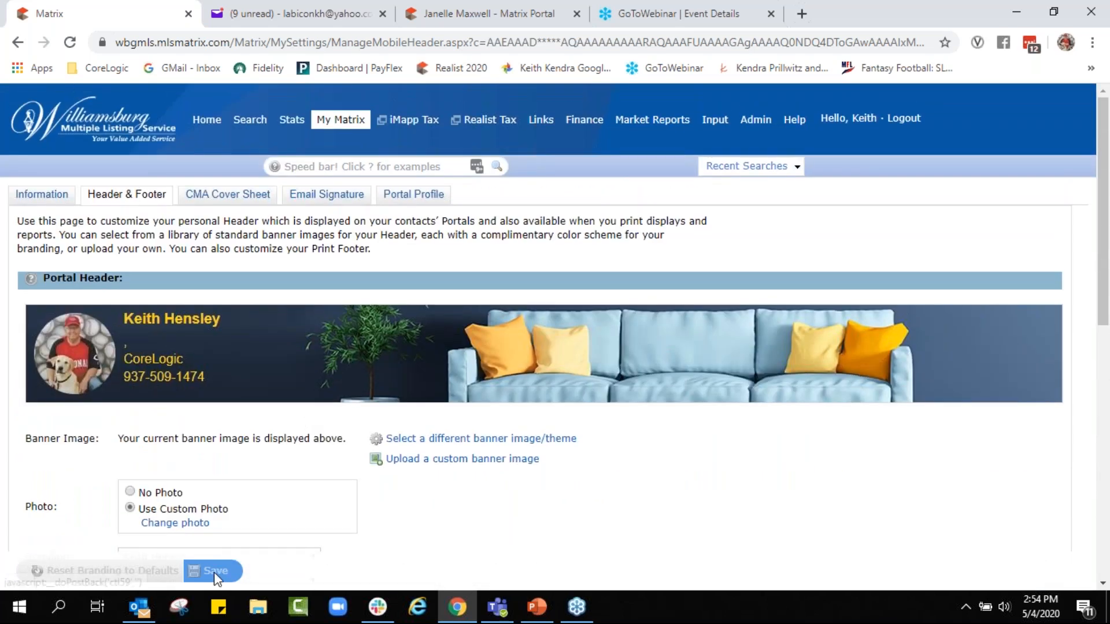
{"action": "left_click", "coordinate": [211, 194]}
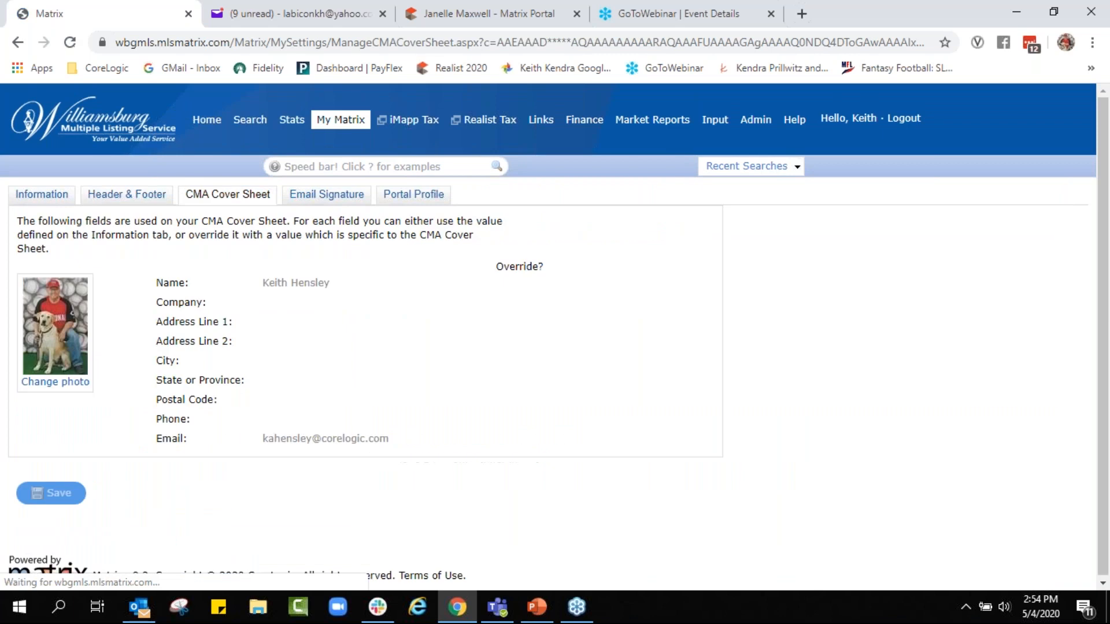
Step: Look over the Email Signature and Portal Profile settings and the client's My Agent page
{"action": "left_click", "coordinate": [324, 195]}
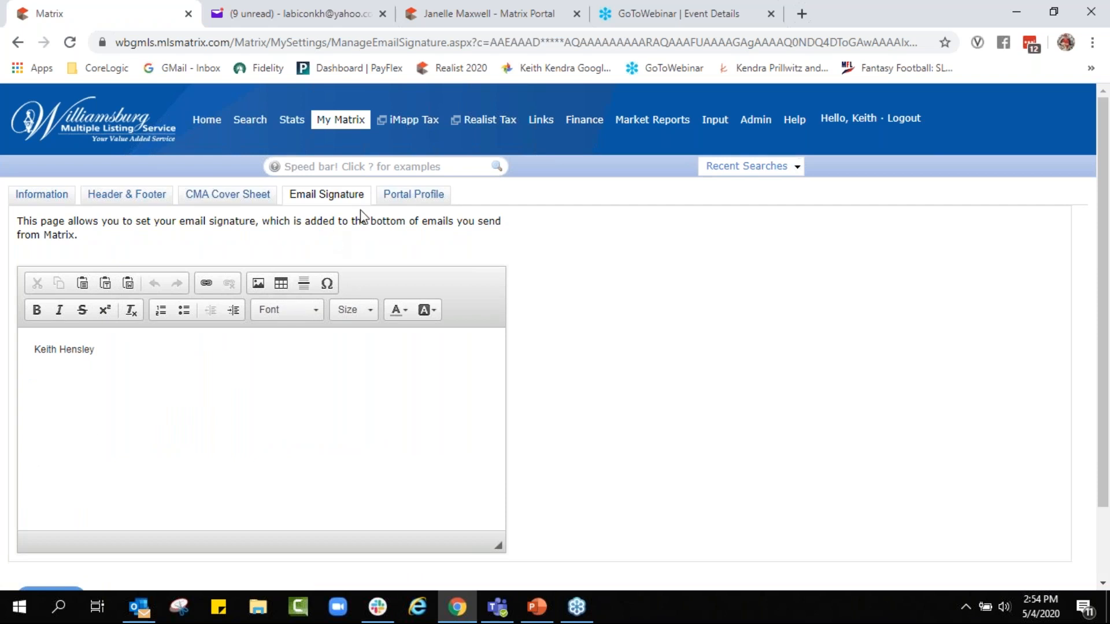
{"action": "left_click", "coordinate": [399, 195]}
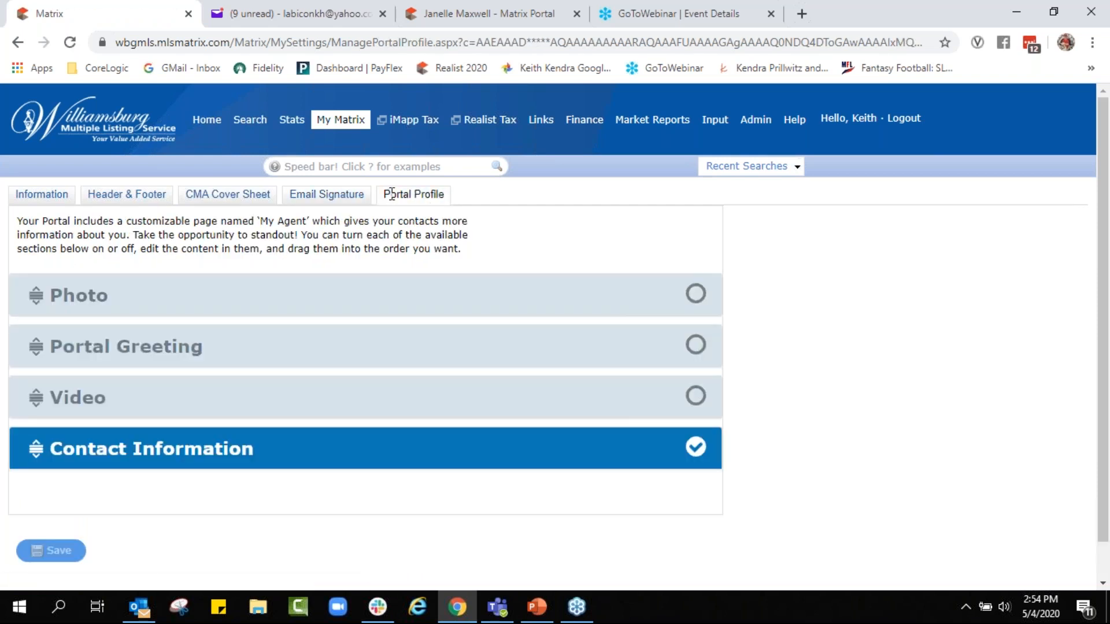
{"action": "left_click", "coordinate": [475, 17]}
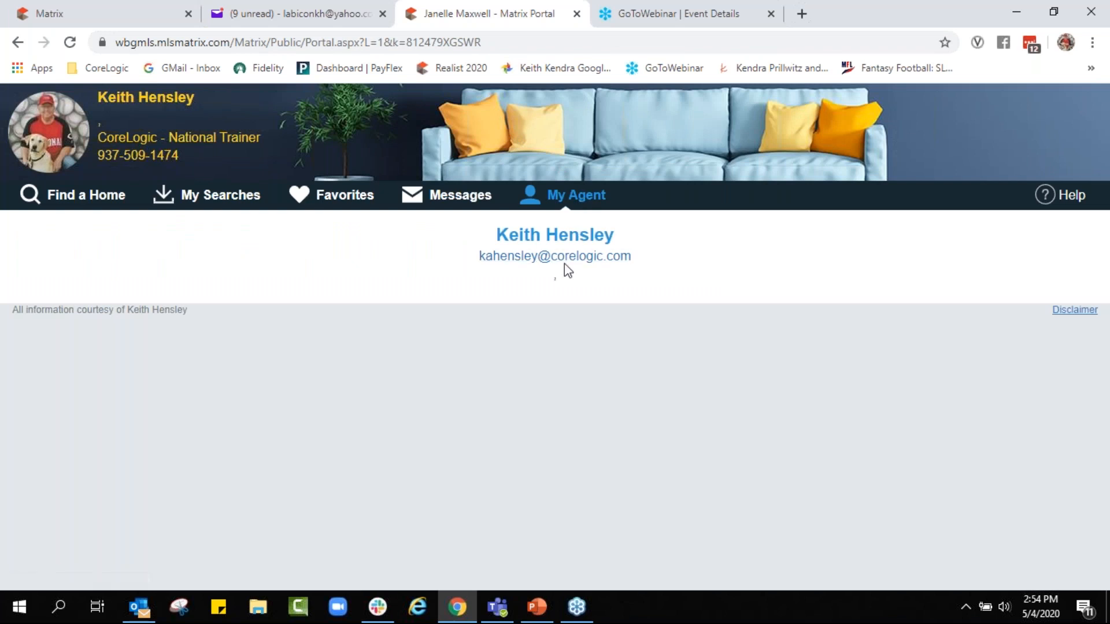
{"action": "left_click", "coordinate": [318, 15]}
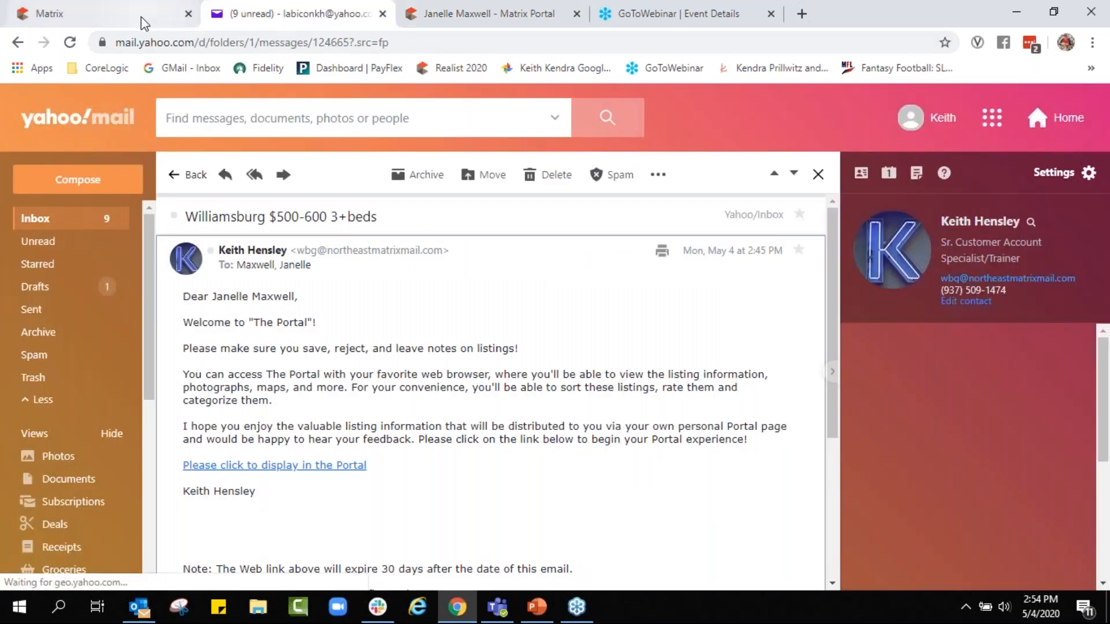
{"action": "left_click", "coordinate": [141, 16]}
Step: Turn on a Portal Greeting titled 'Thank you for working with me!' with its greeting text
{"action": "left_click", "coordinate": [149, 348]}
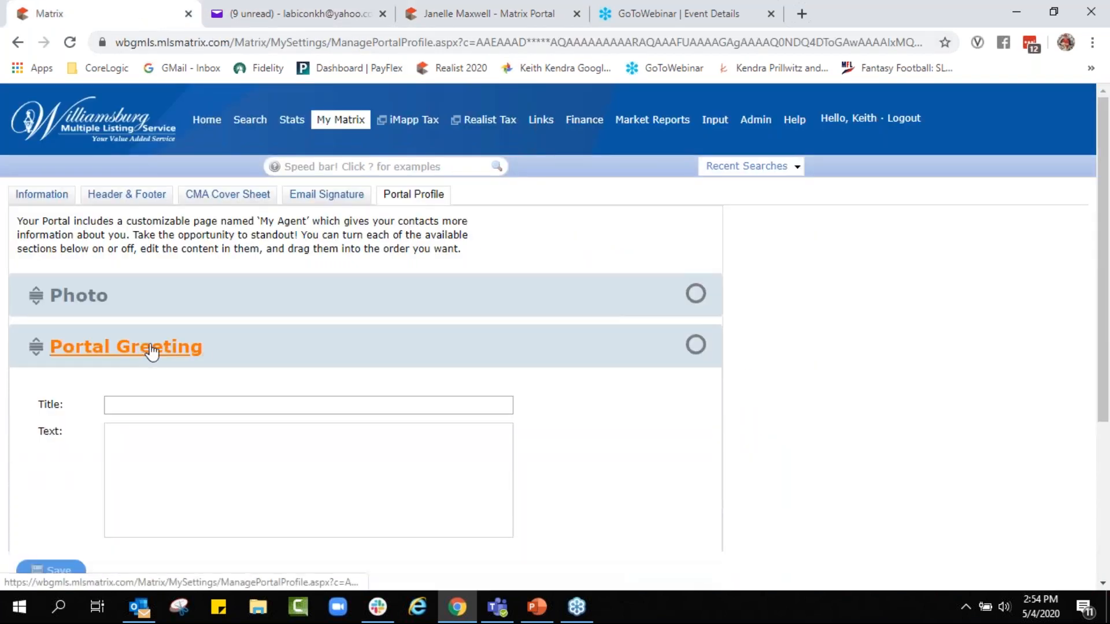
{"action": "scroll", "coordinate": [505, 389], "scroll_direction": "down", "scroll_amount": 2}
{"action": "left_click", "coordinate": [321, 268]}
{"action": "left_click", "coordinate": [250, 302]}
{"action": "left_click", "coordinate": [212, 322]}
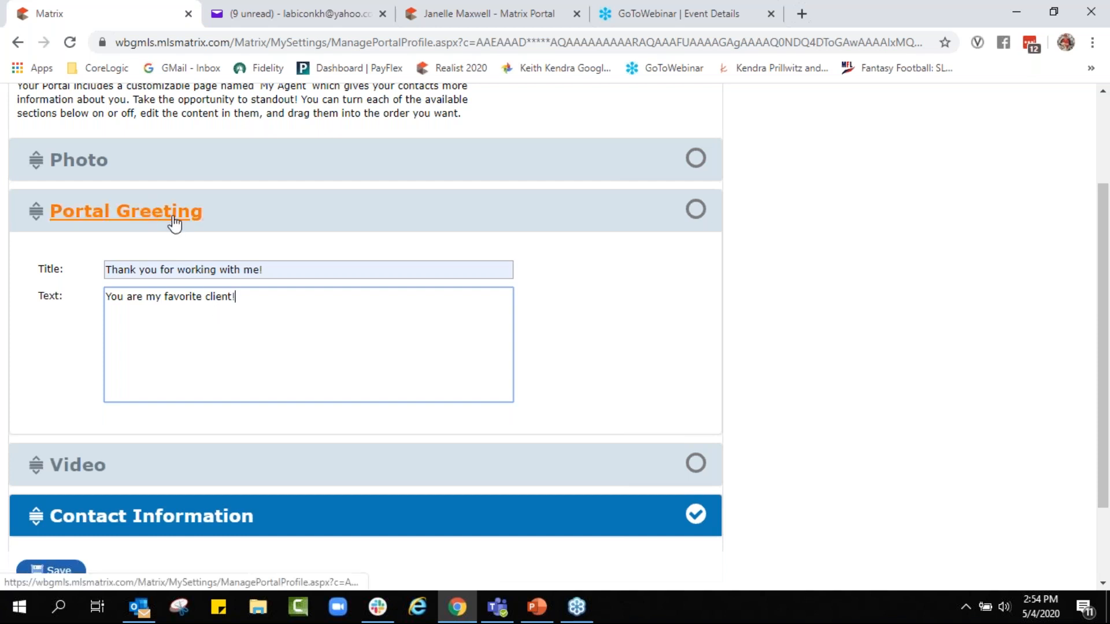
{"action": "left_click", "coordinate": [695, 209]}
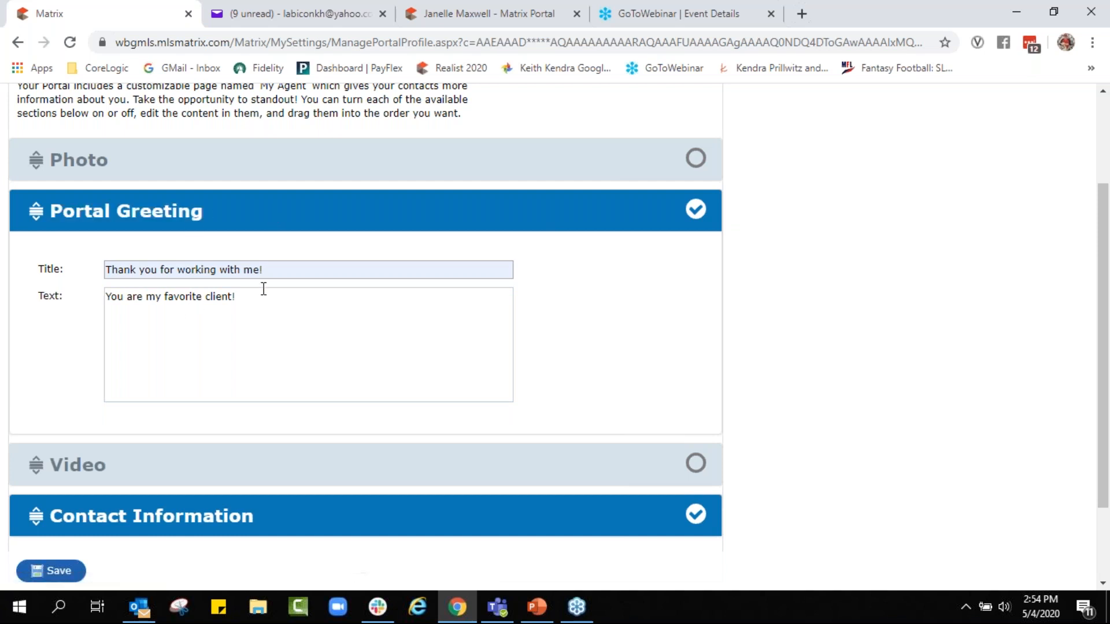
{"action": "scroll", "coordinate": [718, 315], "scroll_direction": "down", "scroll_amount": 2}
{"action": "left_click", "coordinate": [77, 358]}
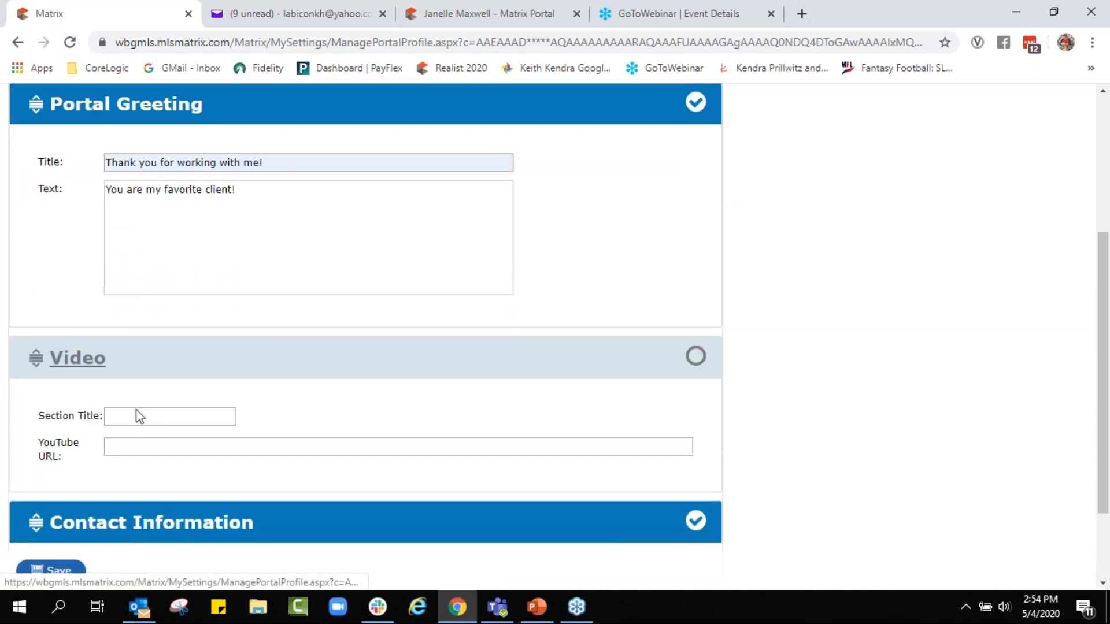
{"action": "left_click", "coordinate": [86, 361]}
Step: Set the Contact Information lines to CoreLogic, National Trainer and phone number, and save
{"action": "left_click", "coordinate": [184, 420]}
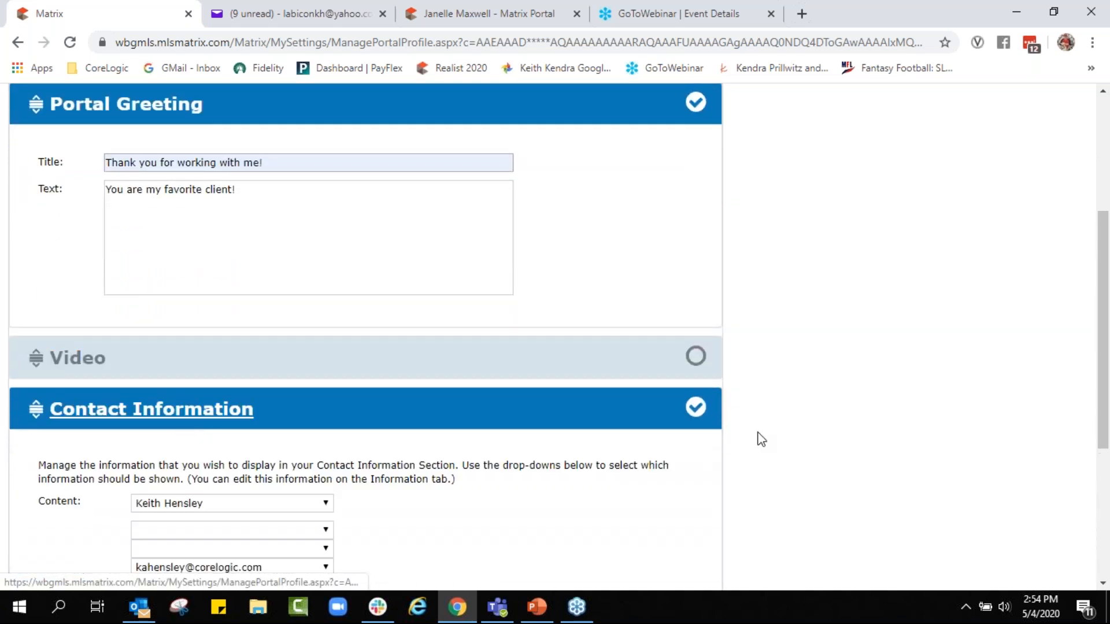
{"action": "scroll", "coordinate": [393, 339], "scroll_direction": "down", "scroll_amount": 5}
{"action": "left_click", "coordinate": [303, 261]}
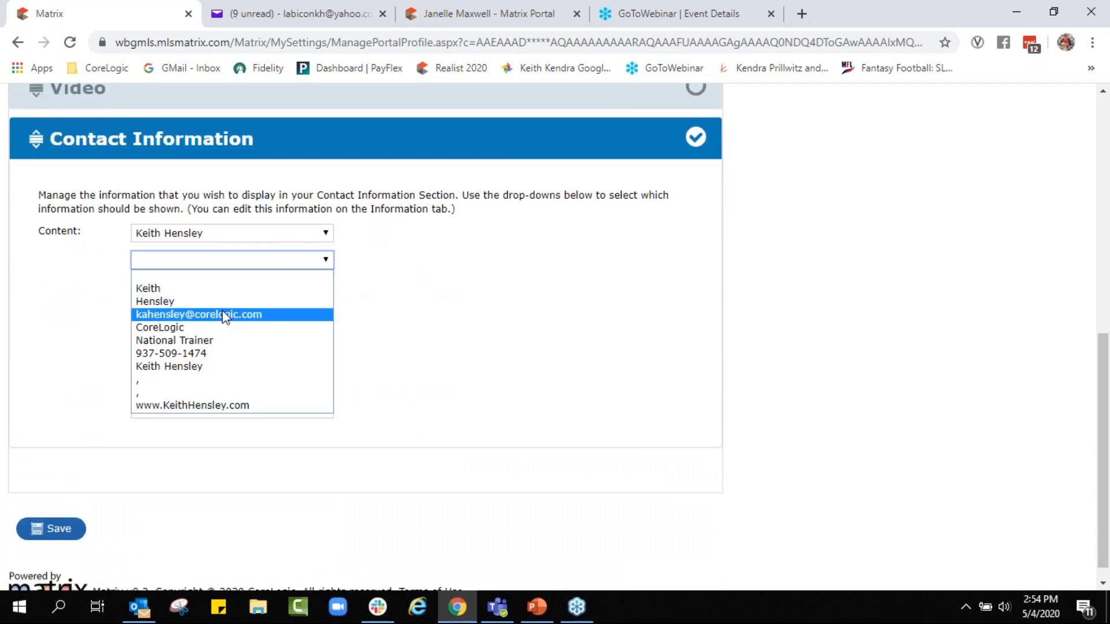
{"action": "left_click", "coordinate": [207, 327]}
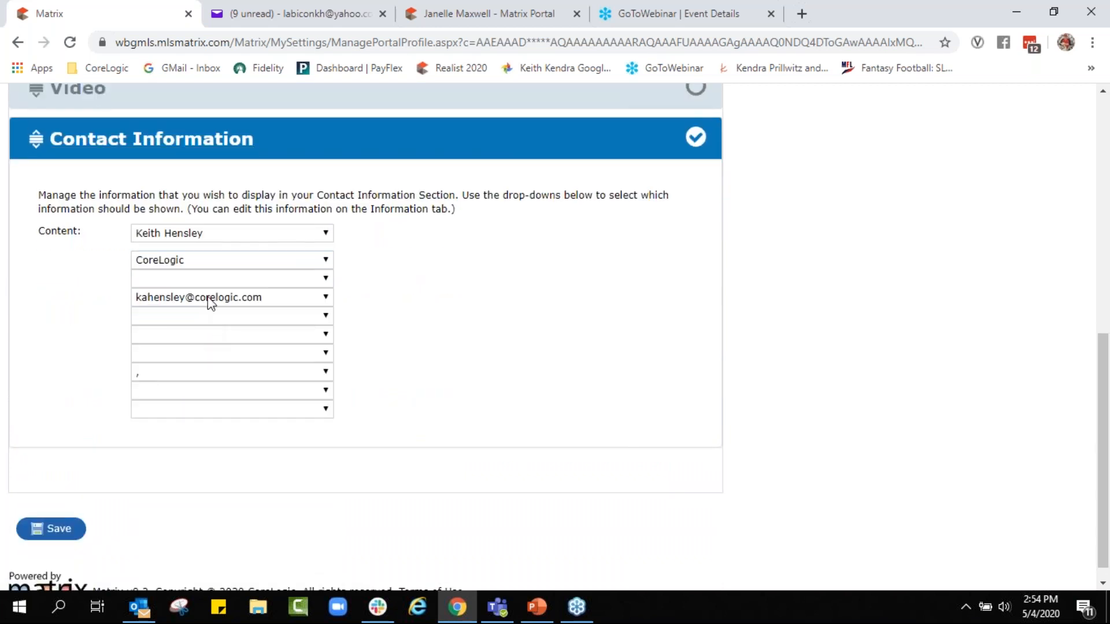
{"action": "left_click", "coordinate": [211, 280]}
{"action": "left_click", "coordinate": [186, 359]}
{"action": "left_click", "coordinate": [211, 299]}
{"action": "left_click", "coordinate": [514, 322]}
{"action": "left_click", "coordinate": [329, 322]}
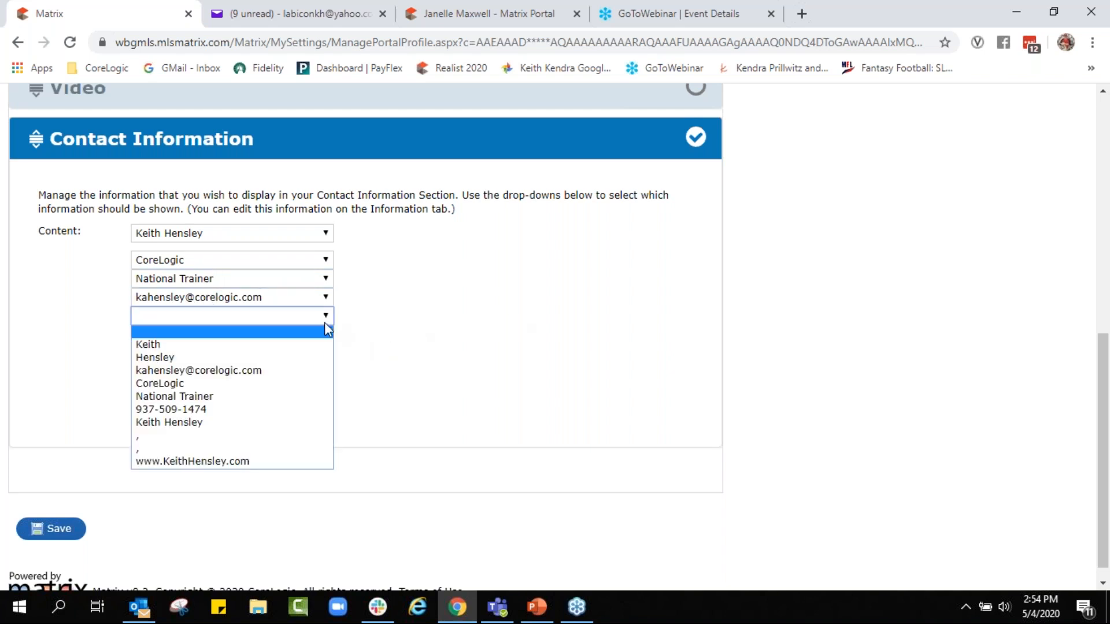
{"action": "left_click", "coordinate": [234, 409]}
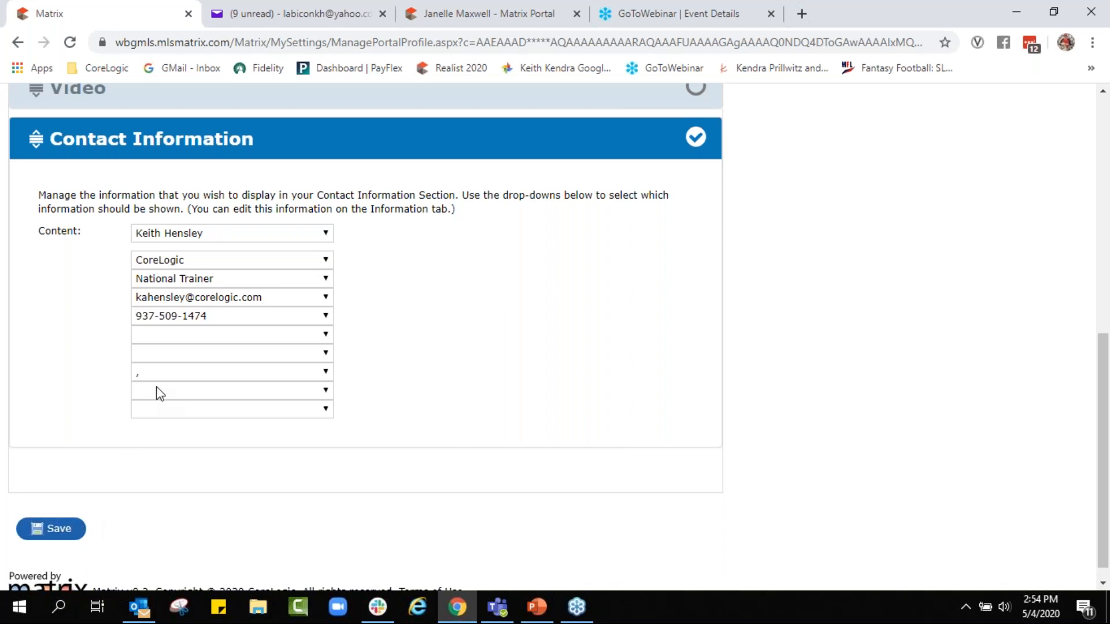
{"action": "left_click", "coordinate": [52, 529]}
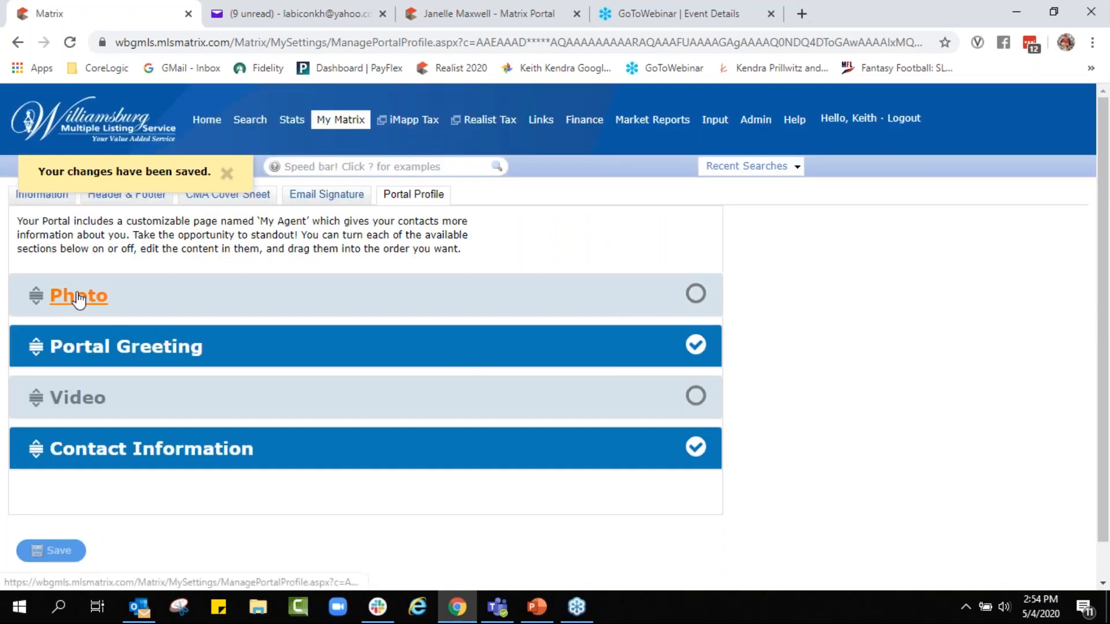
Step: Reload the client's My Agent page to show 'Thank you for working with me!' and CoreLogic, National Trainer details
{"action": "left_click", "coordinate": [101, 297]}
{"action": "scroll", "coordinate": [700, 421], "scroll_direction": "down", "scroll_amount": 5}
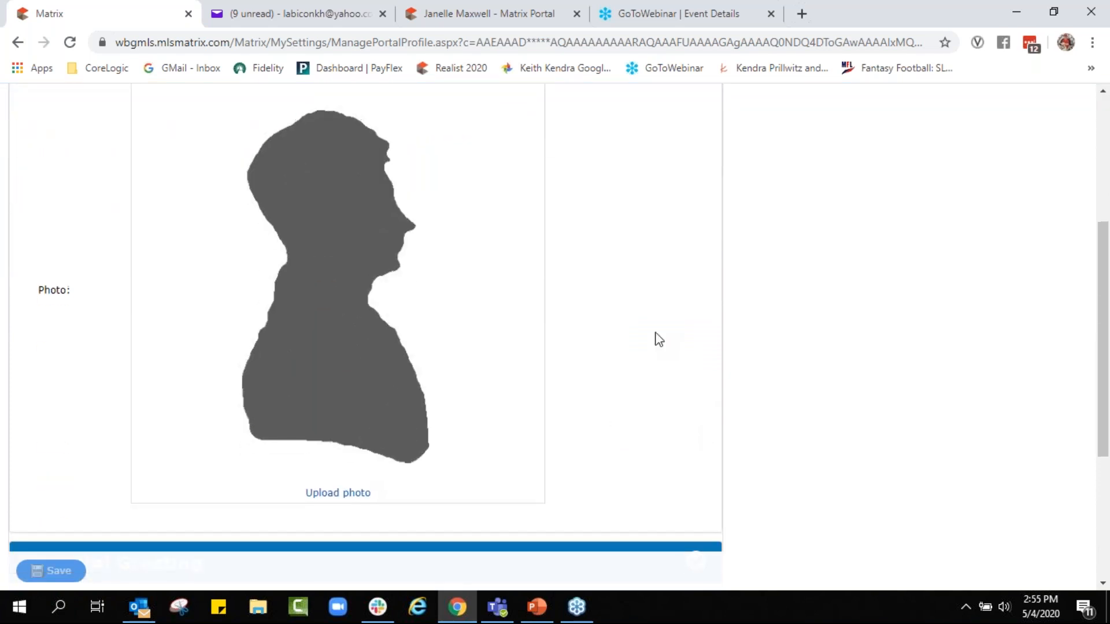
{"action": "scroll", "coordinate": [657, 337], "scroll_direction": "up", "scroll_amount": 5}
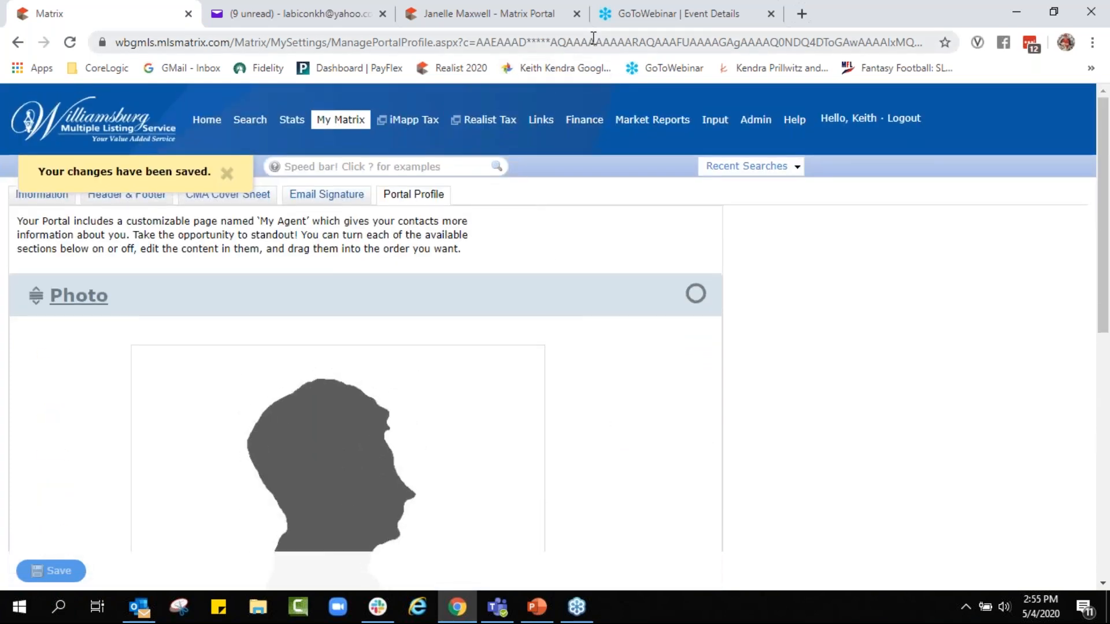
{"action": "left_click", "coordinate": [326, 20]}
{"action": "left_click", "coordinate": [477, 21]}
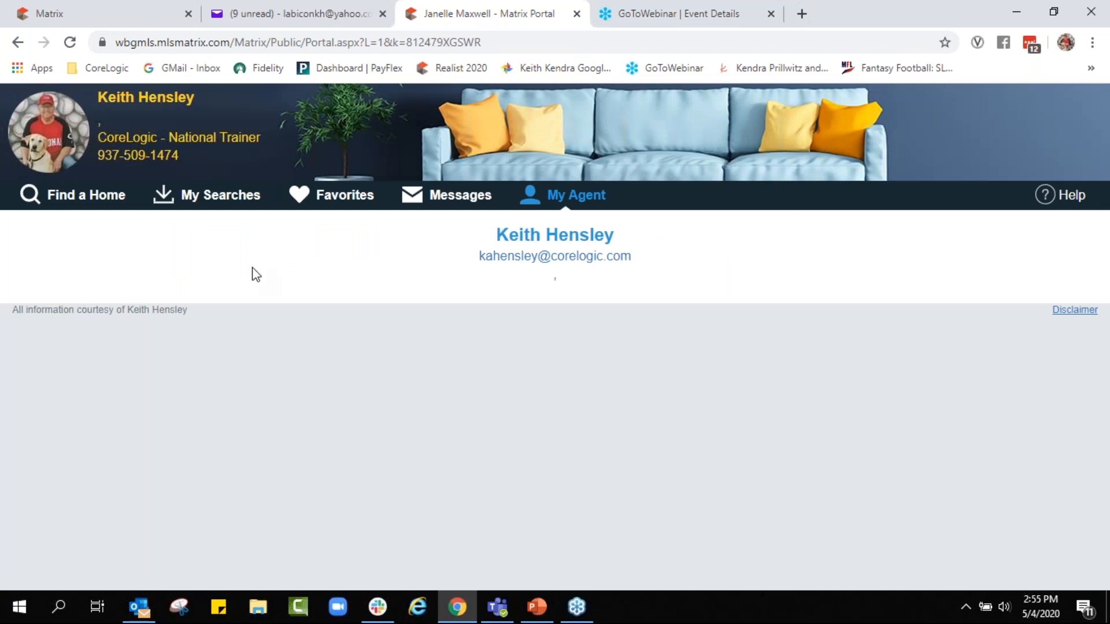
{"action": "left_click", "coordinate": [137, 23]}
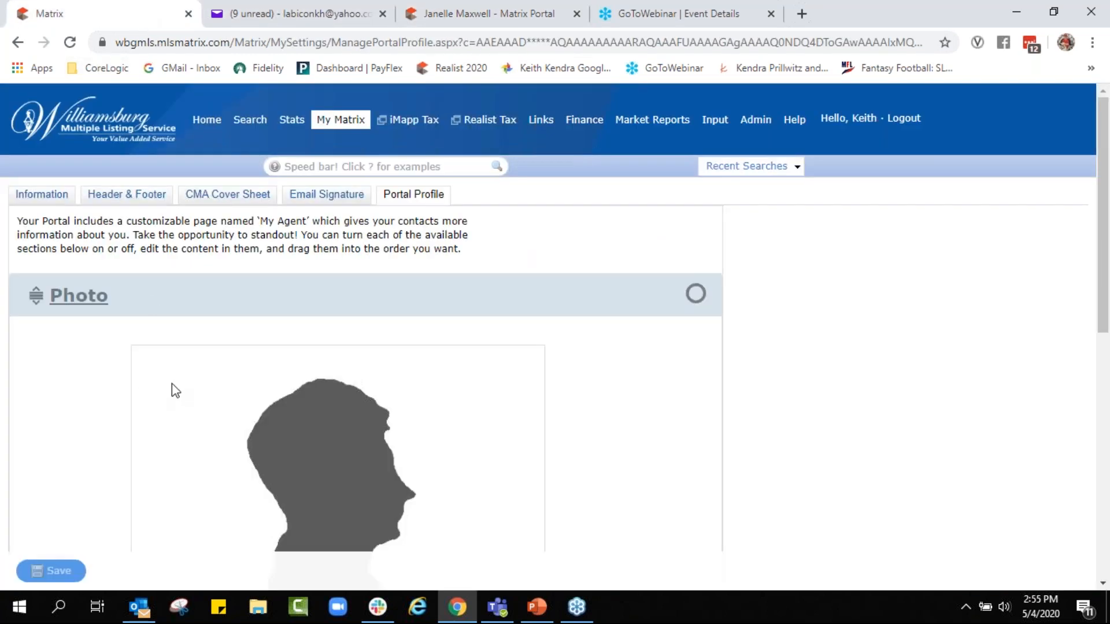
{"action": "left_click", "coordinate": [474, 17]}
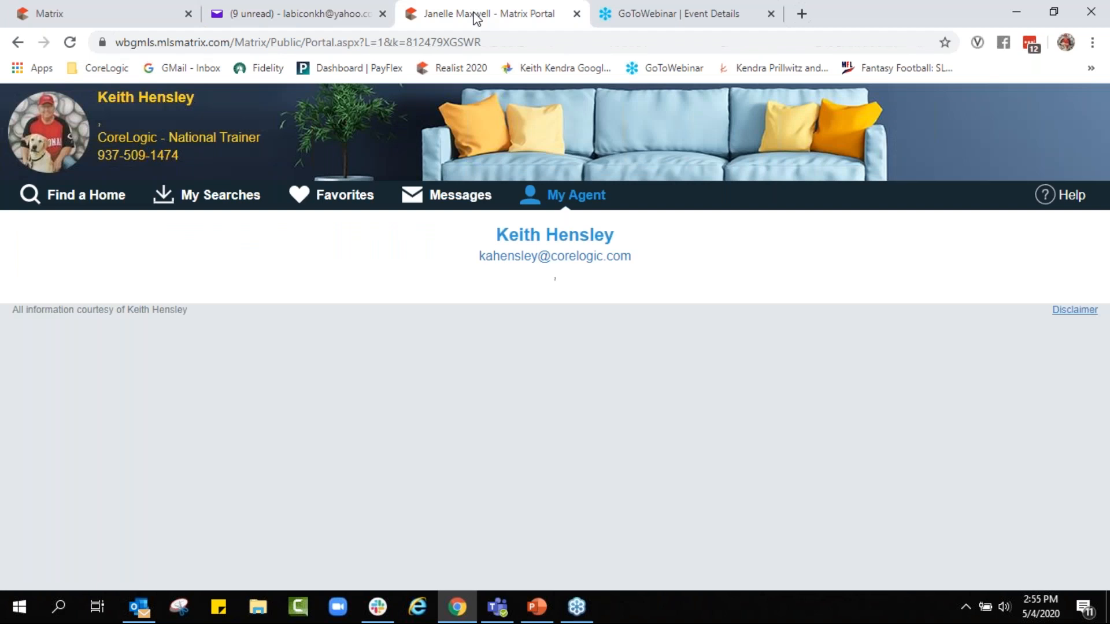
{"action": "left_click", "coordinate": [590, 203]}
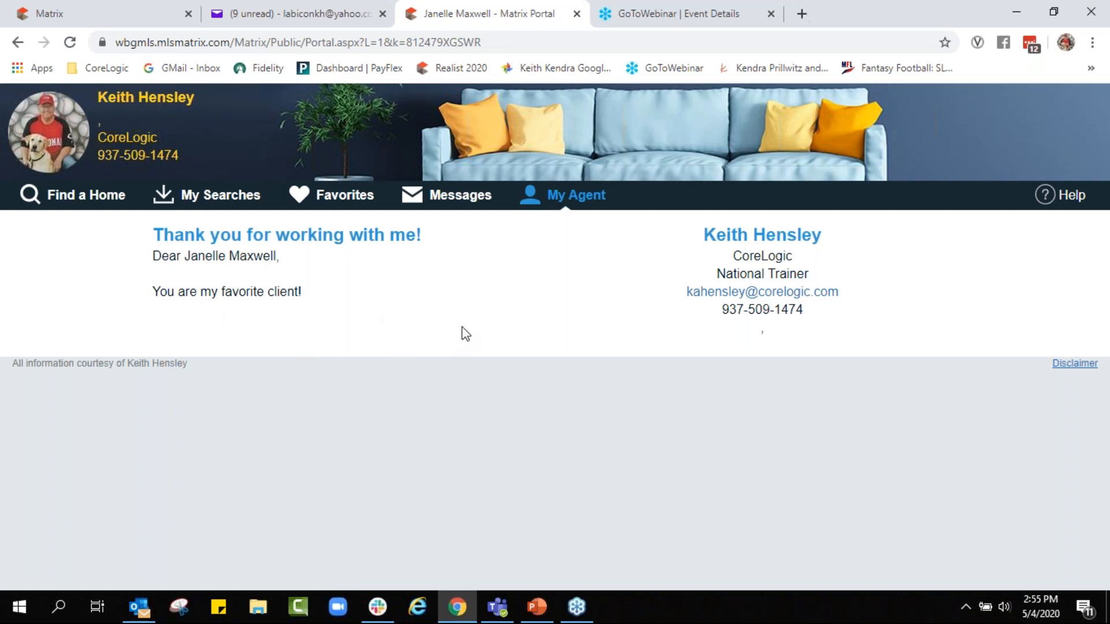
Step: Glance at the portal help, then show the Find a Home listings on a map
{"action": "left_click", "coordinate": [1060, 192]}
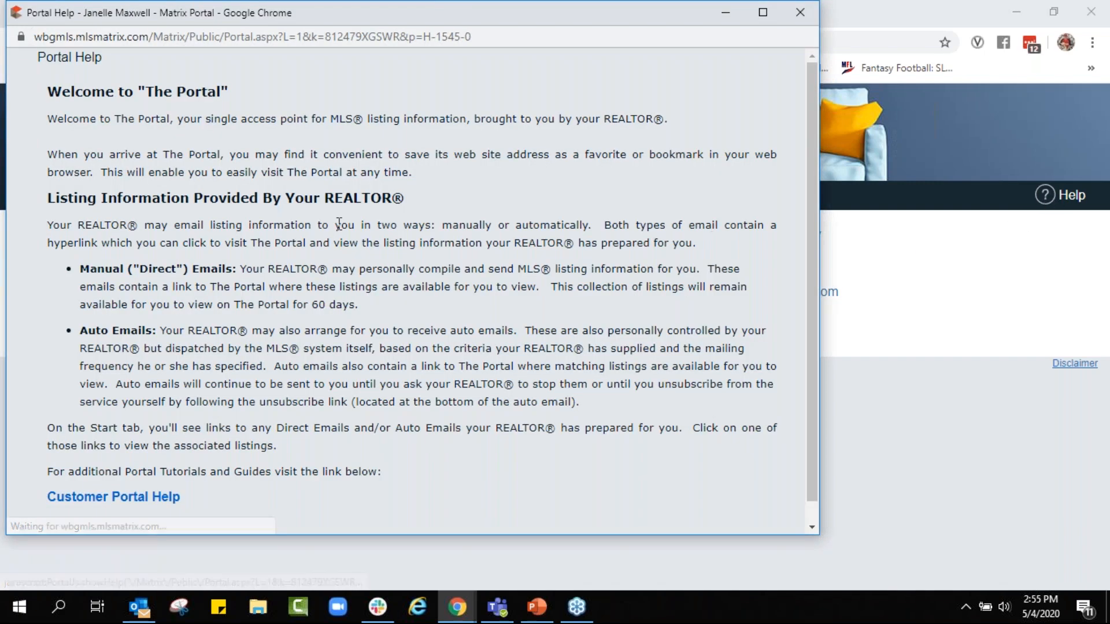
{"action": "scroll", "coordinate": [234, 399], "scroll_direction": "down", "scroll_amount": 1}
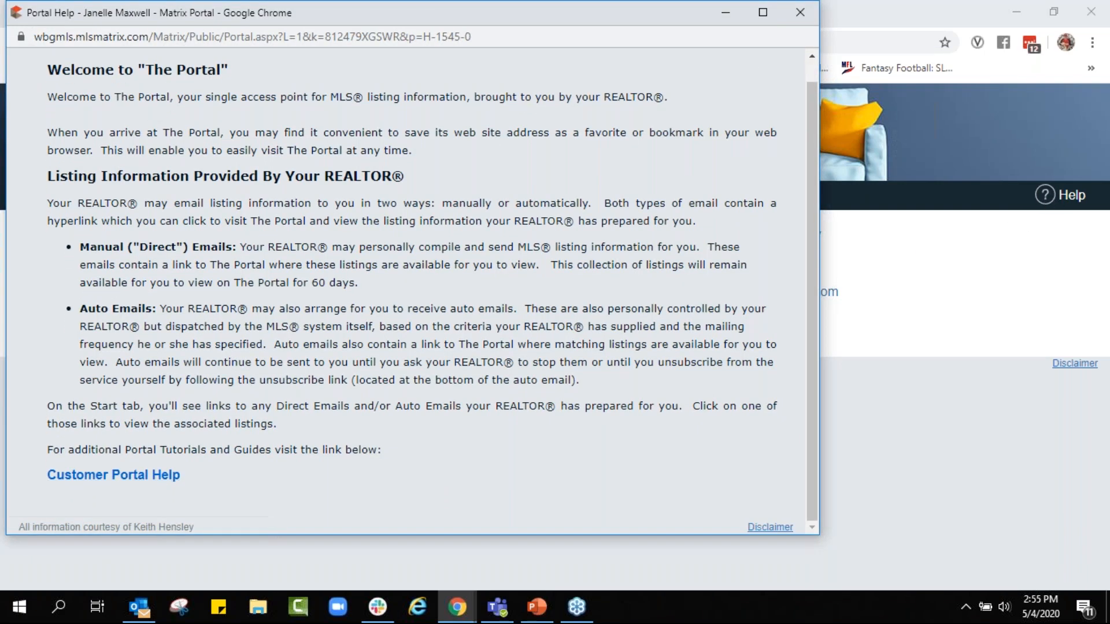
{"action": "left_click", "coordinate": [801, 13]}
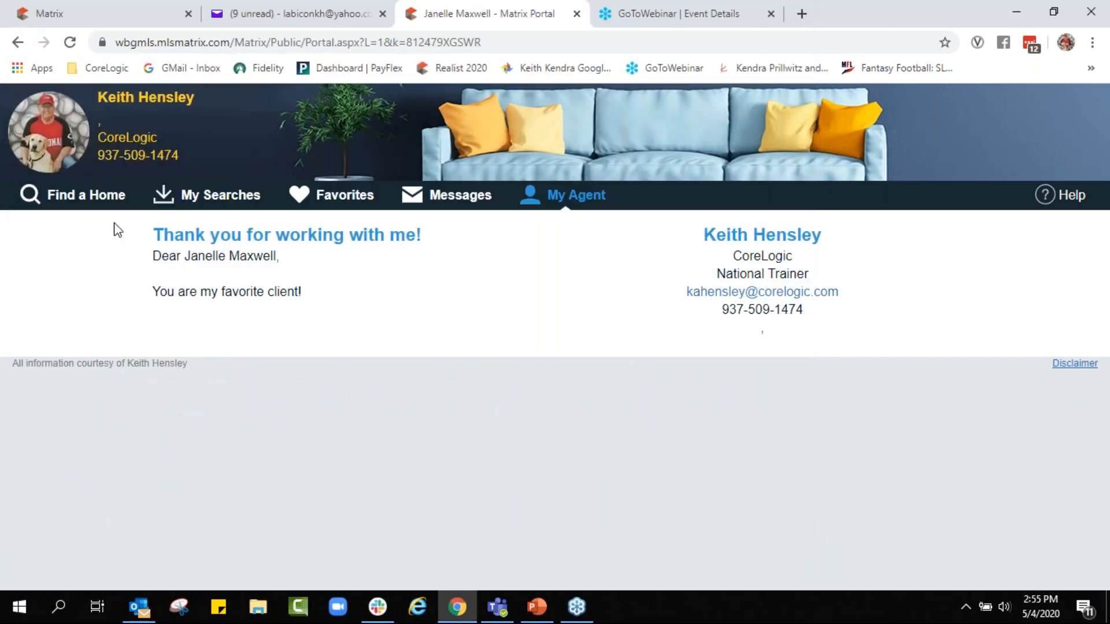
{"action": "left_click", "coordinate": [86, 194]}
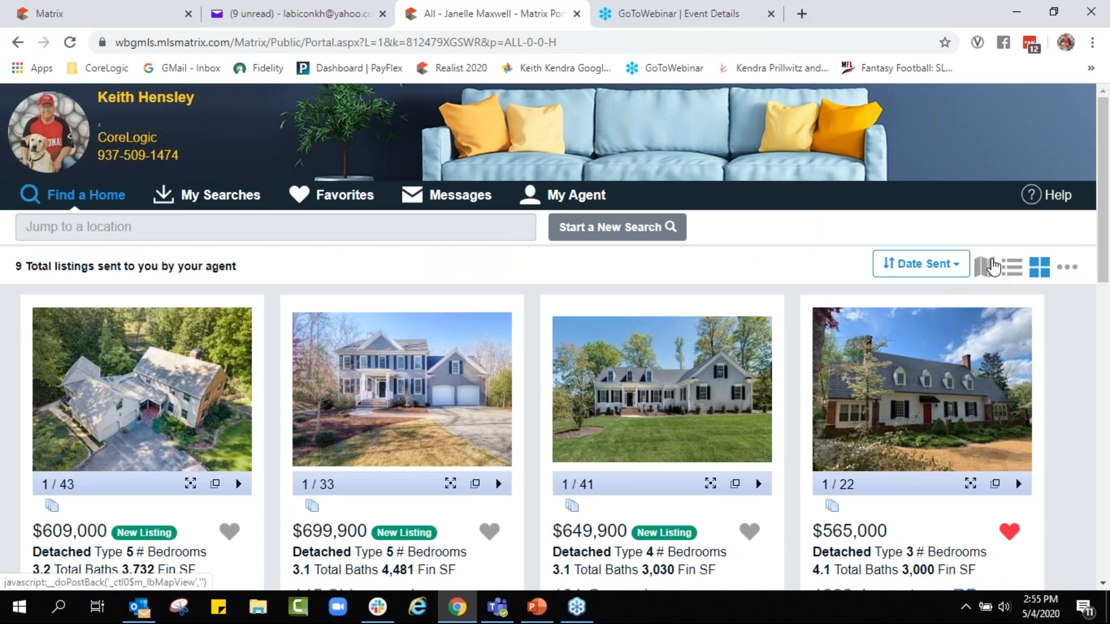
{"action": "left_click", "coordinate": [993, 268]}
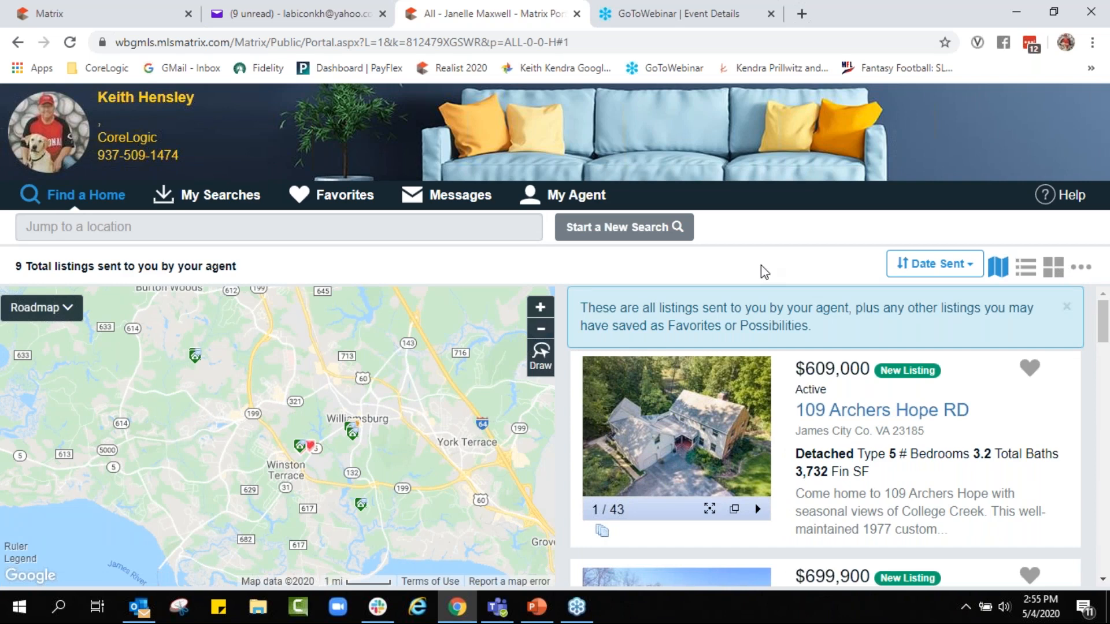
Step: Check the client's Property Notes with 'Love this house!', then return to Matrix's Portal Profile settings
{"action": "left_click", "coordinate": [126, 12]}
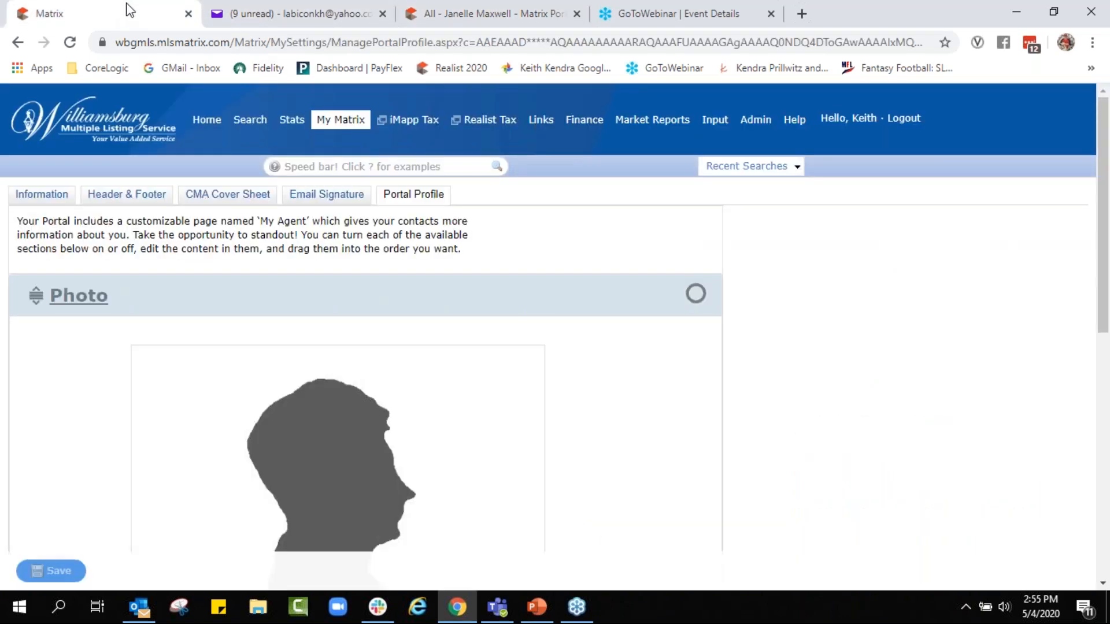
{"action": "left_click", "coordinate": [507, 18]}
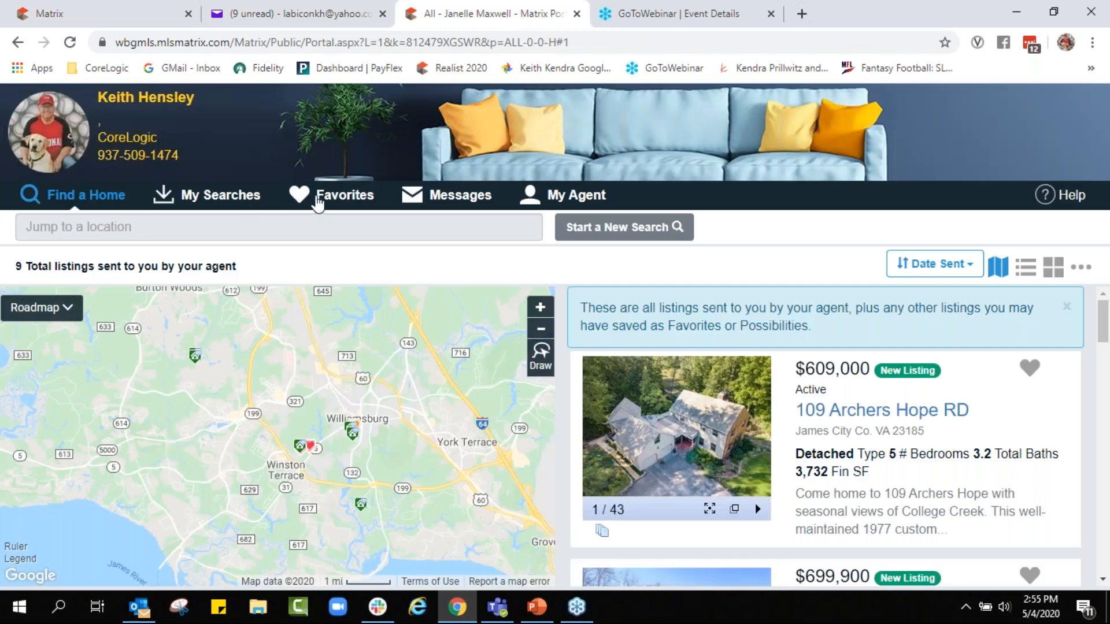
{"action": "left_click", "coordinate": [436, 197]}
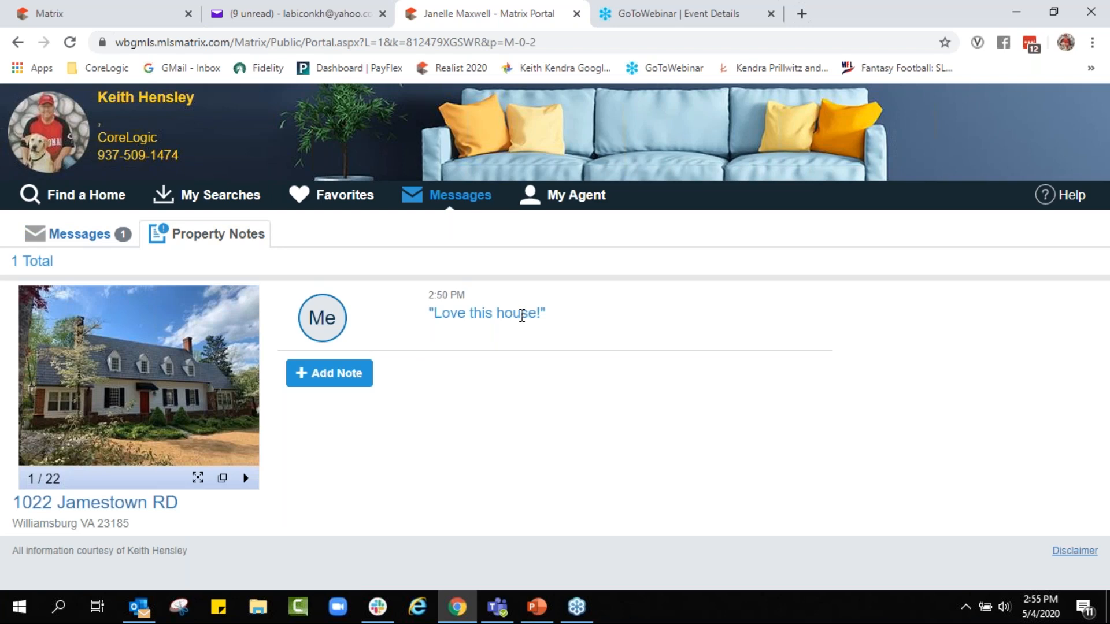
{"action": "left_click", "coordinate": [149, 24]}
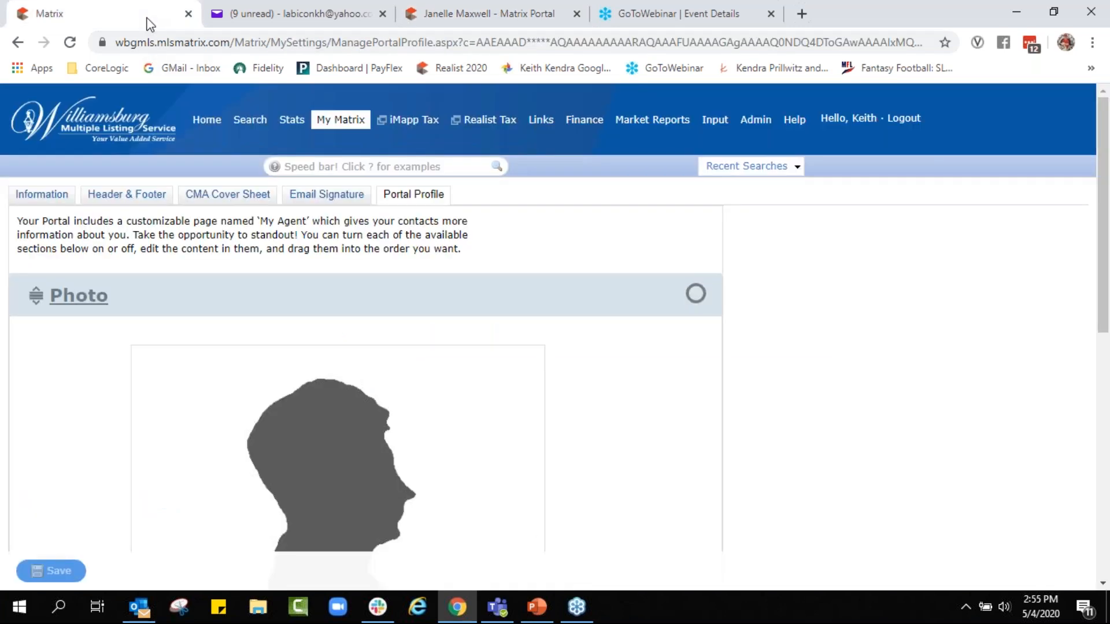
Step: On the Home page, move the Recent Portal Visitors panel to the top of the middle column
{"action": "left_click", "coordinate": [207, 128]}
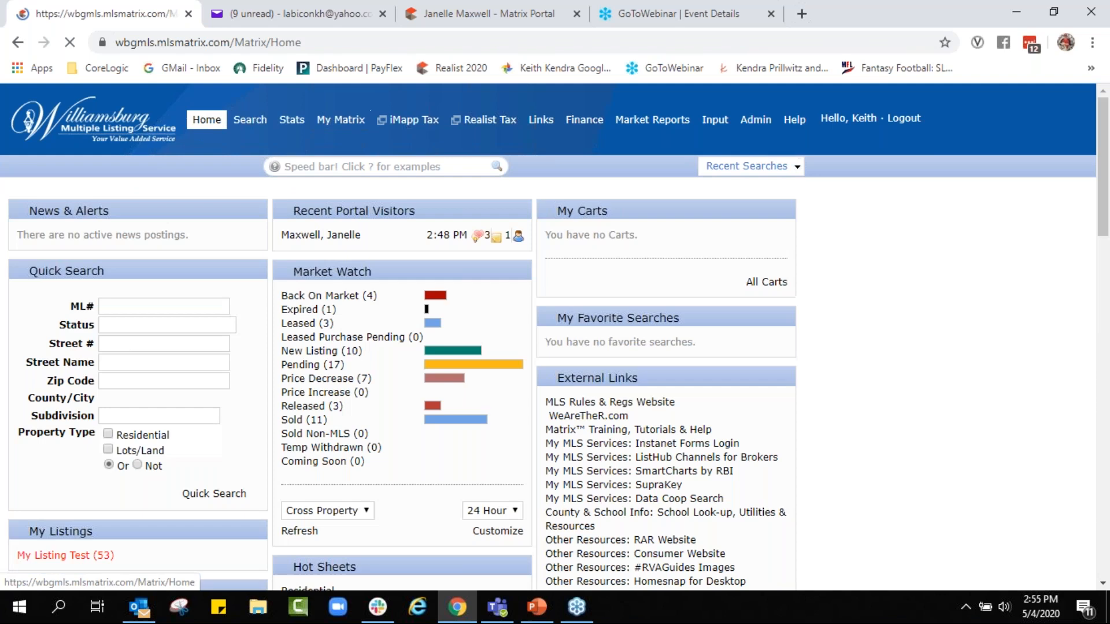
{"action": "left_click_drag", "start_coordinate": [349, 210], "coordinate": [650, 396]}
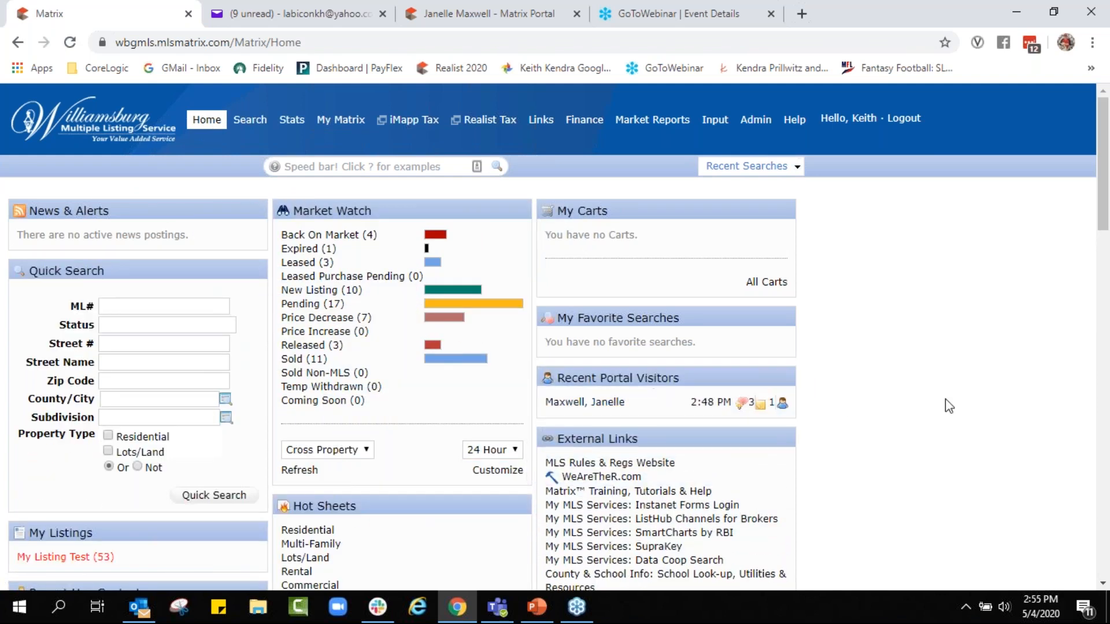
{"action": "scroll", "coordinate": [927, 391], "scroll_direction": "down", "scroll_amount": 5}
{"action": "left_click_drag", "start_coordinate": [654, 108], "coordinate": [373, 116]}
{"action": "scroll", "coordinate": [962, 245], "scroll_direction": "up", "scroll_amount": 1}
{"action": "scroll", "coordinate": [961, 246], "scroll_direction": "up", "scroll_amount": 1}
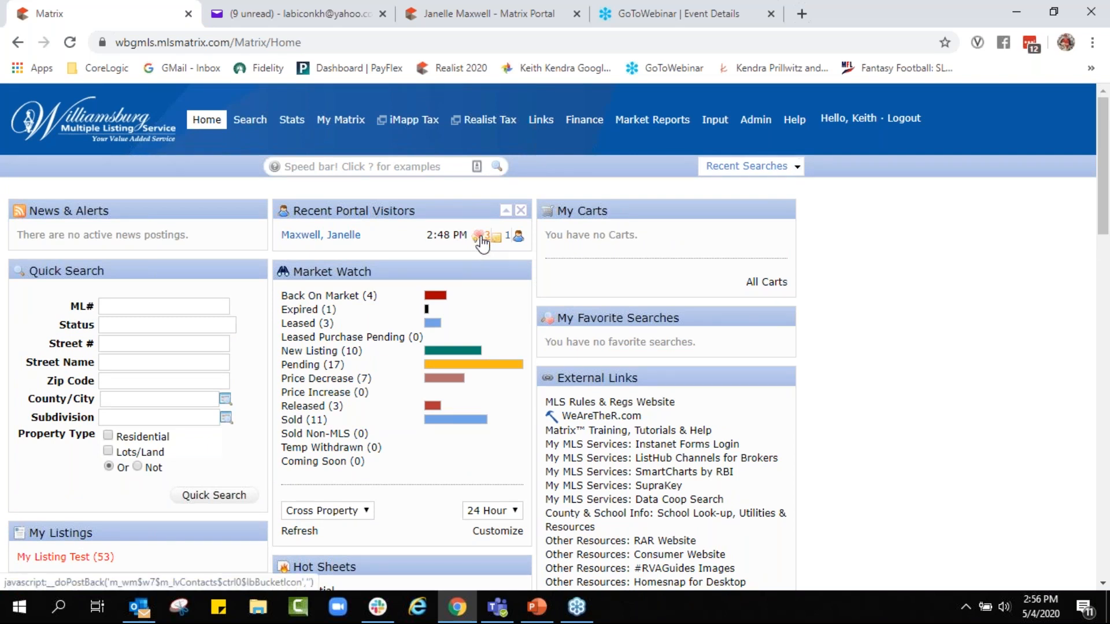
Step: Preview the client's portal, close it, and open her recently added listing notes
{"action": "left_click", "coordinate": [519, 237]}
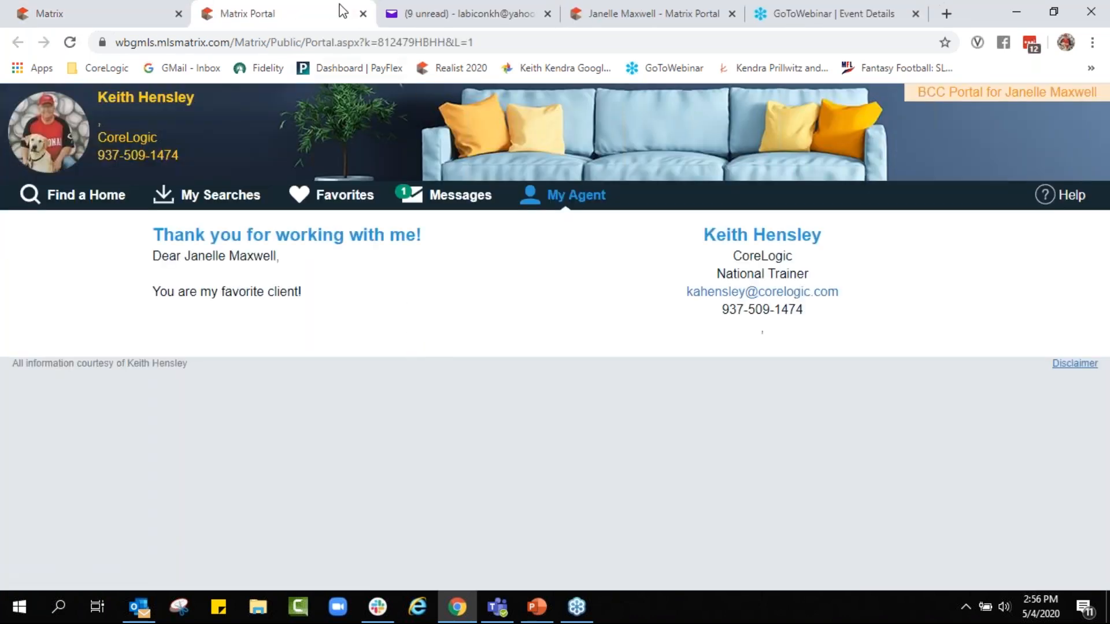
{"action": "left_click", "coordinate": [363, 13]}
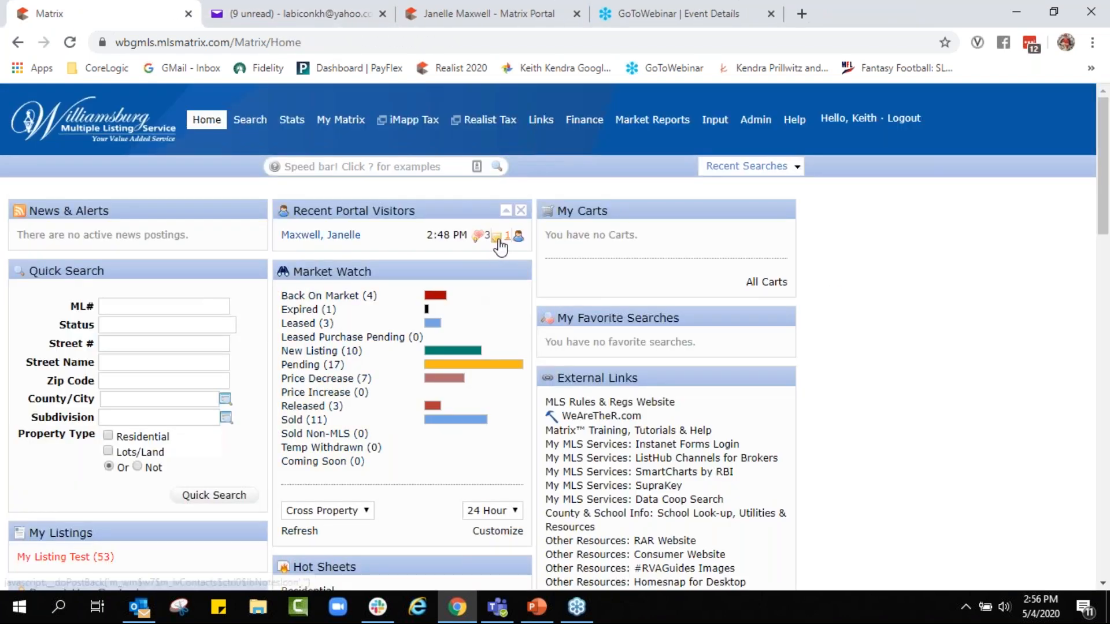
{"action": "left_click", "coordinate": [499, 241]}
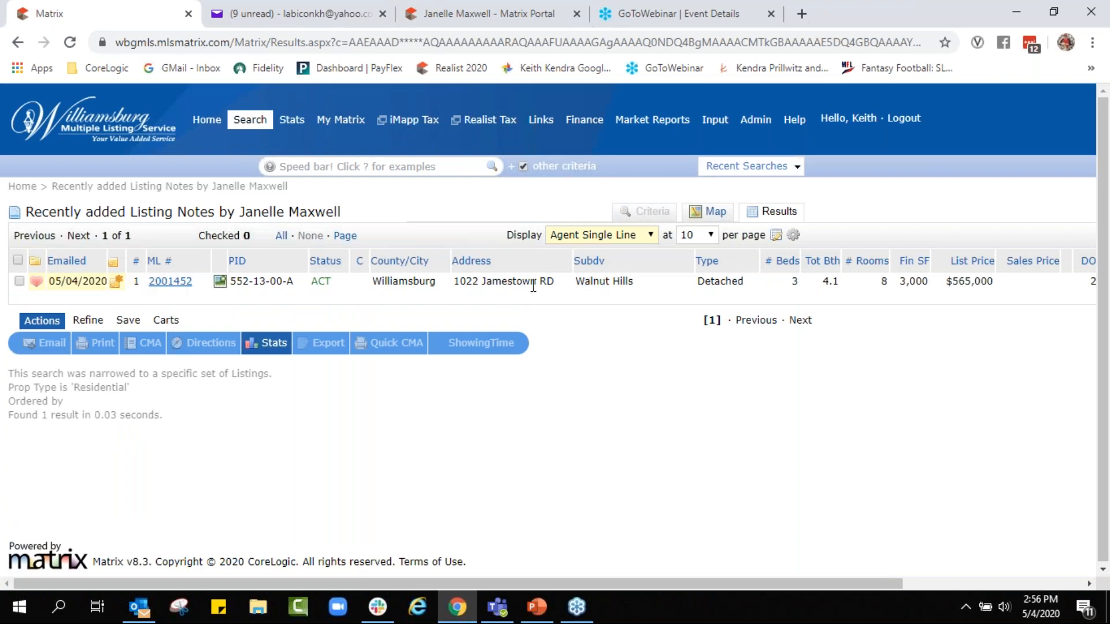
{"action": "left_click", "coordinate": [116, 282]}
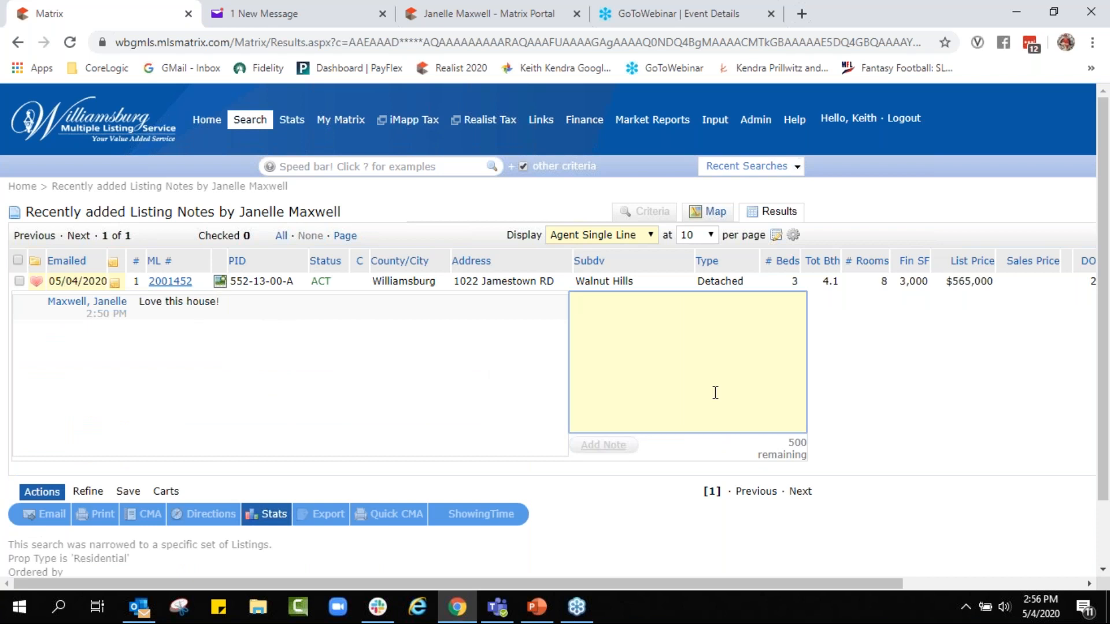
{"action": "type", "text": "Then make"}
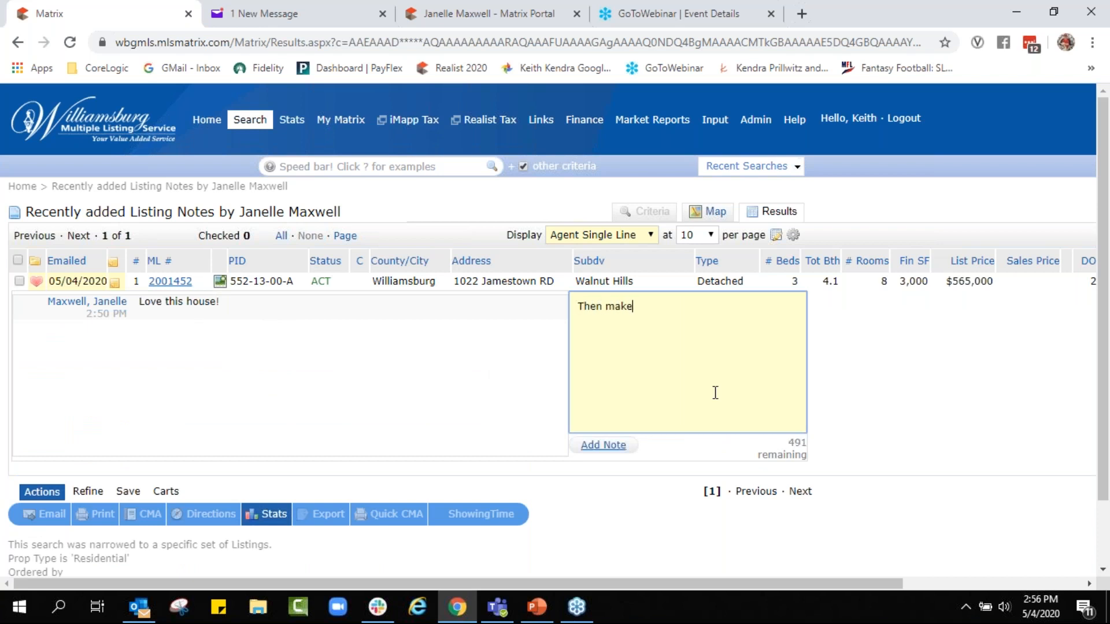
{"action": "type", "text": " an offer!"}
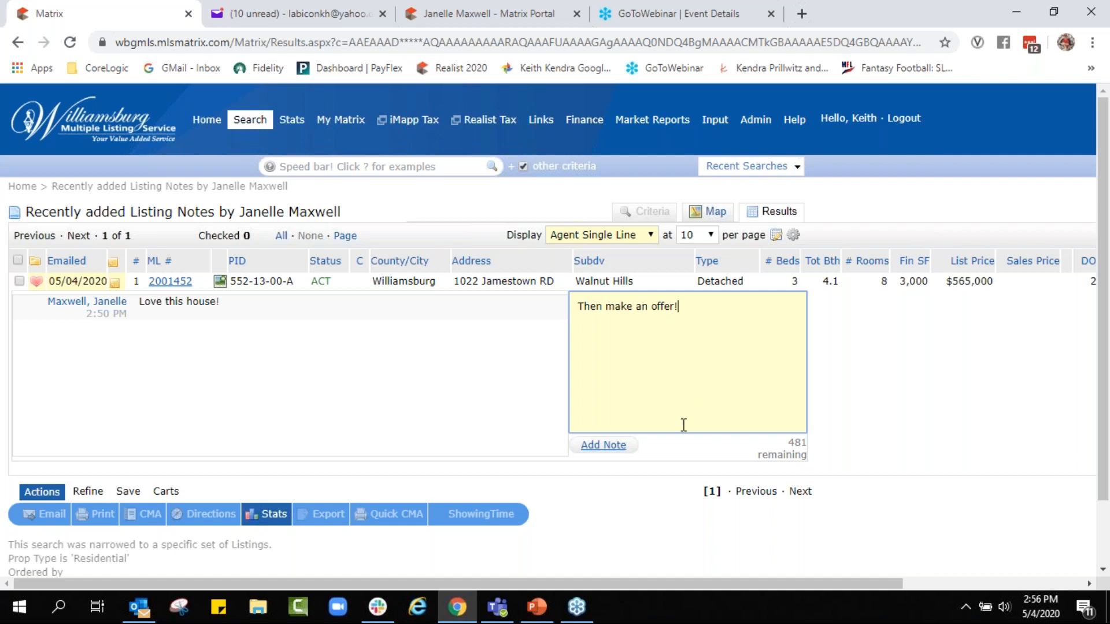
{"action": "left_click", "coordinate": [603, 445]}
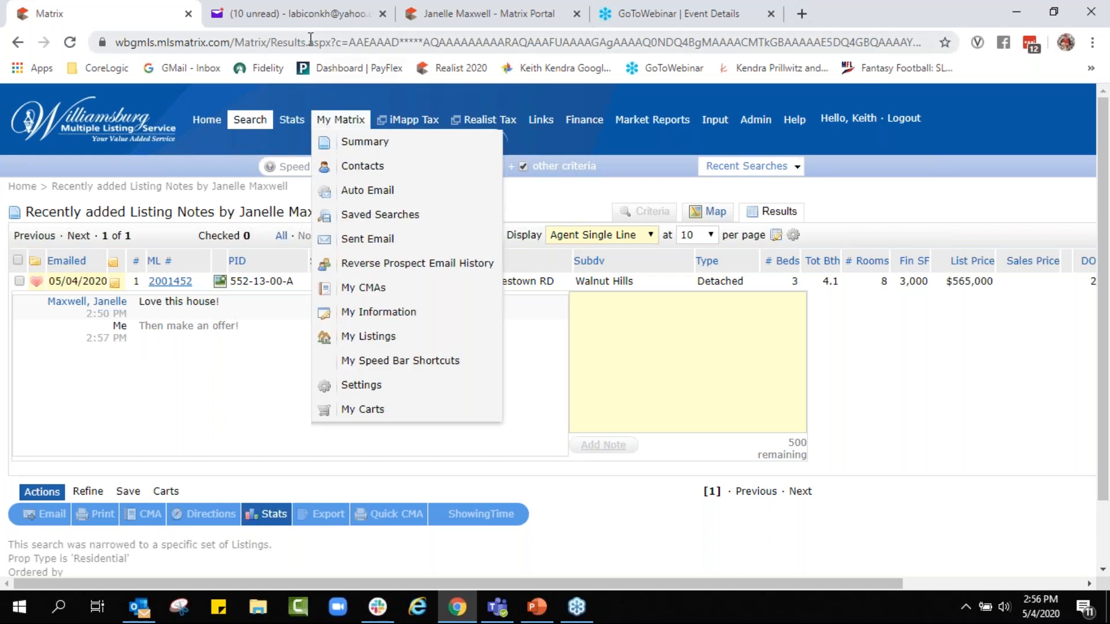
{"action": "left_click", "coordinate": [444, 19]}
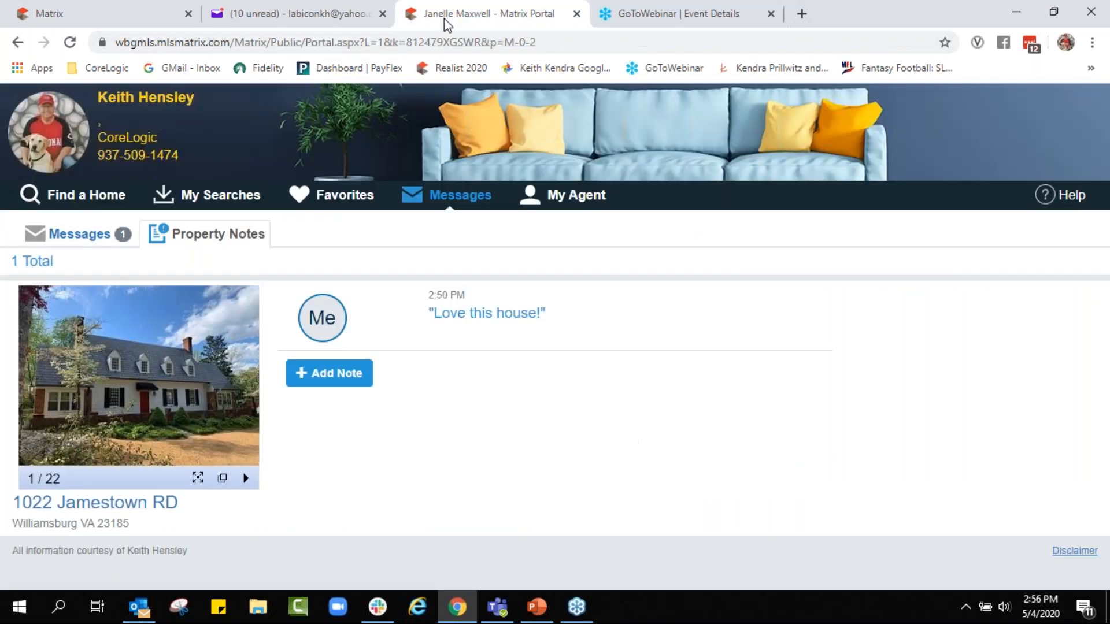
Step: Refresh the portal to see the reply, then reopen the listing notes in Matrix and start a showing note
{"action": "left_click", "coordinate": [70, 43]}
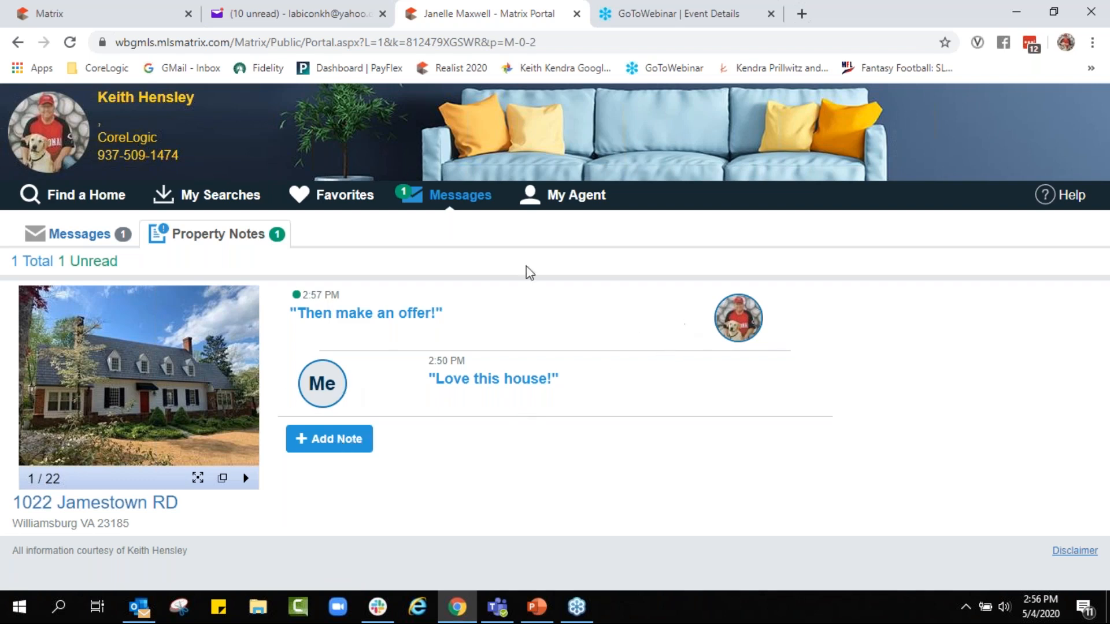
{"action": "left_click", "coordinate": [130, 16]}
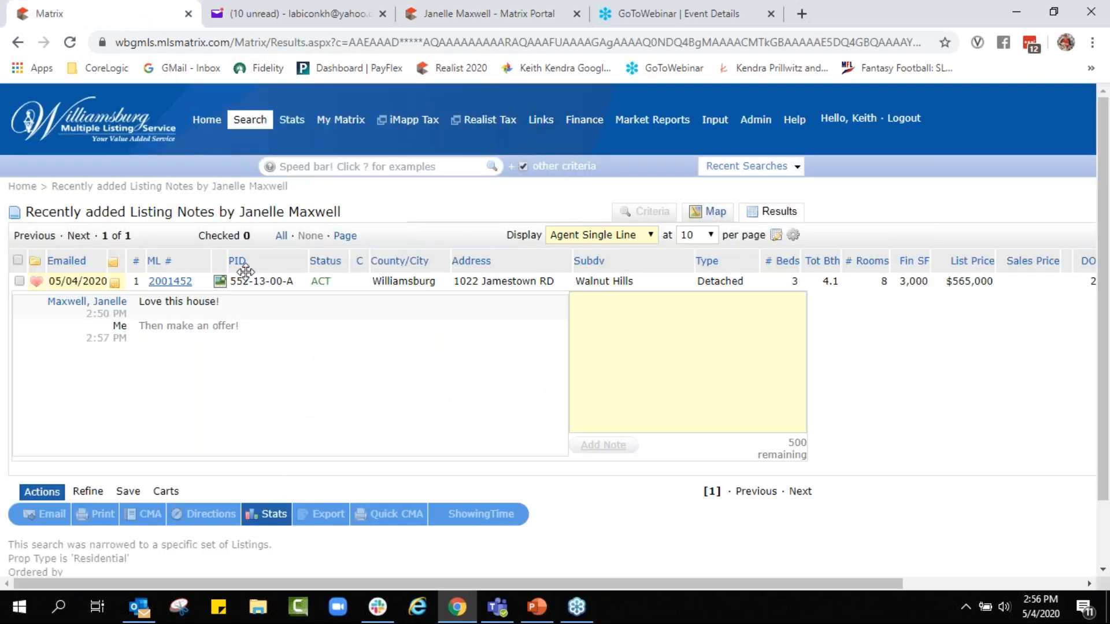
{"action": "left_click", "coordinate": [115, 283]}
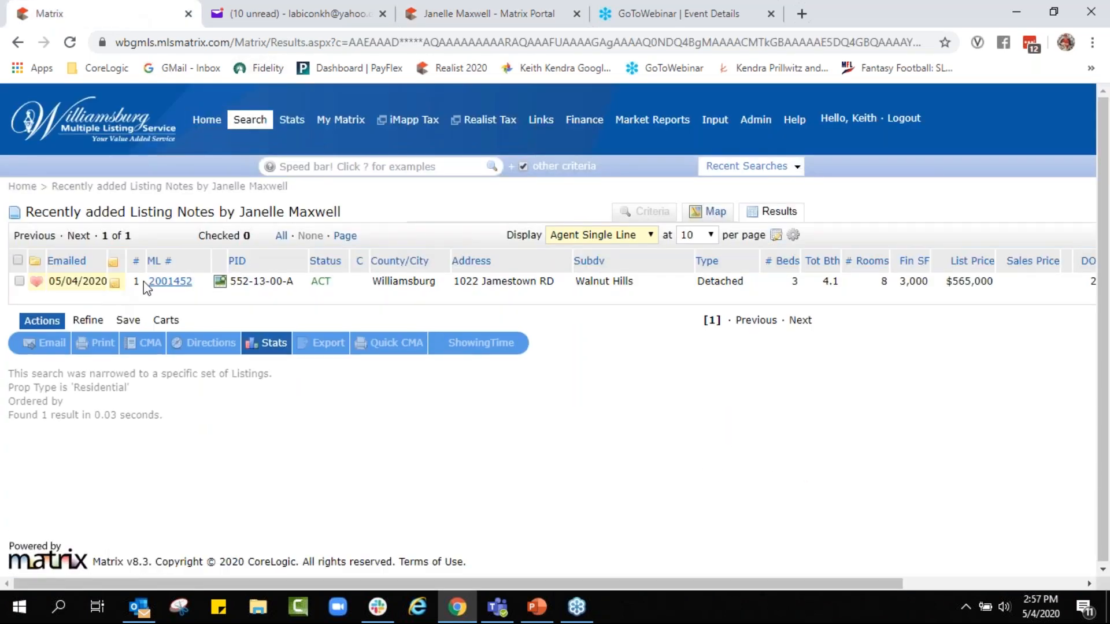
{"action": "left_click", "coordinate": [114, 282]}
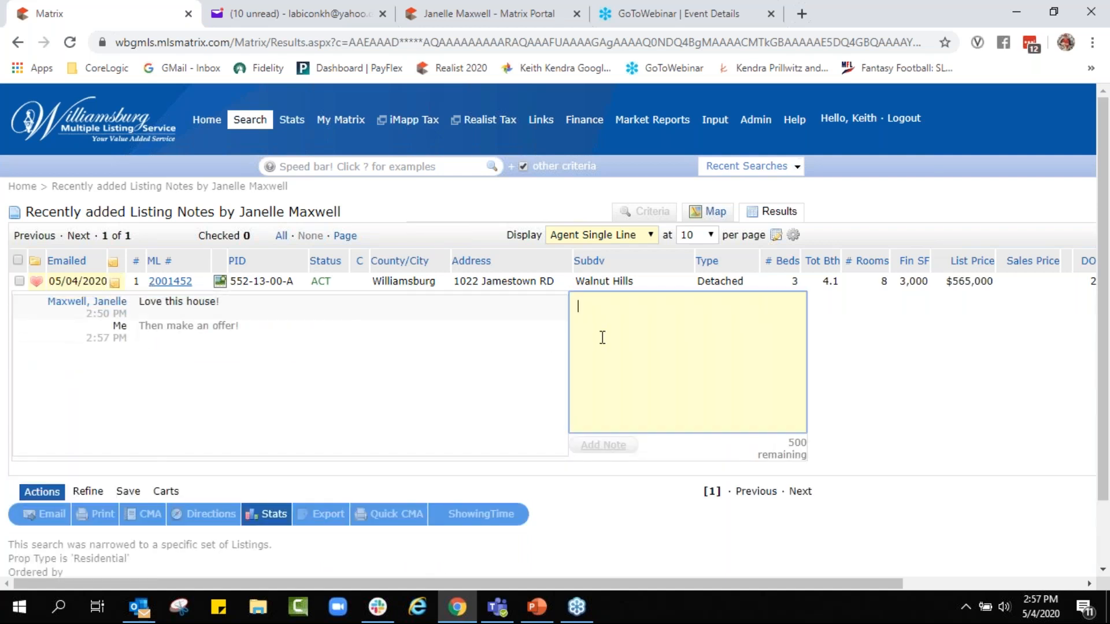
{"action": "type", "text": "Showed on"}
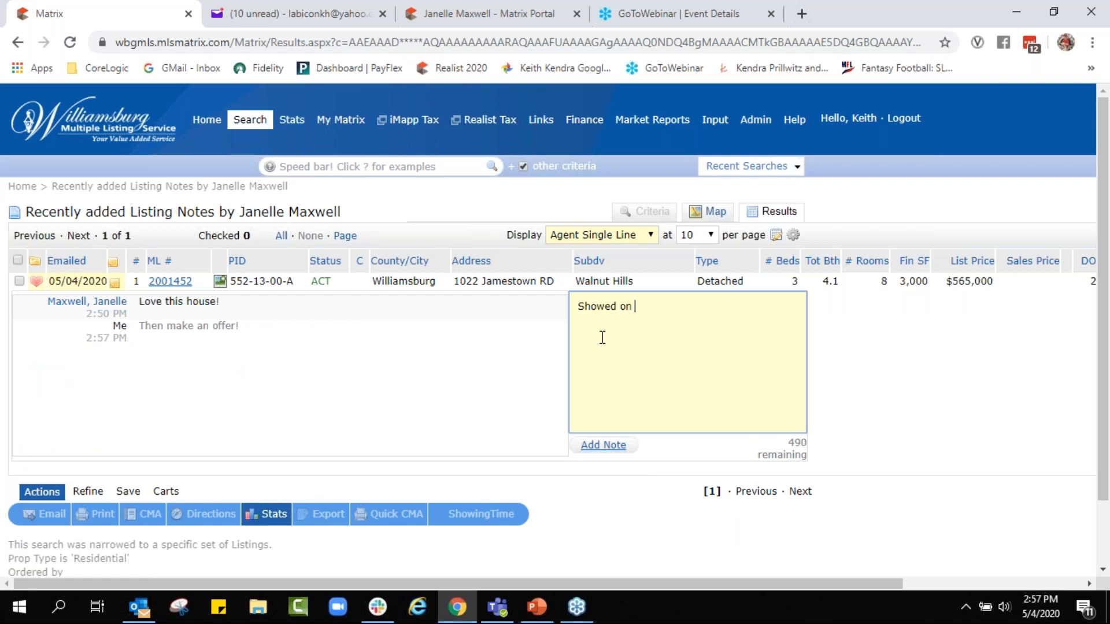
{"action": "type", "text": " 5?1"}
{"action": "type", "text": "chen was"}
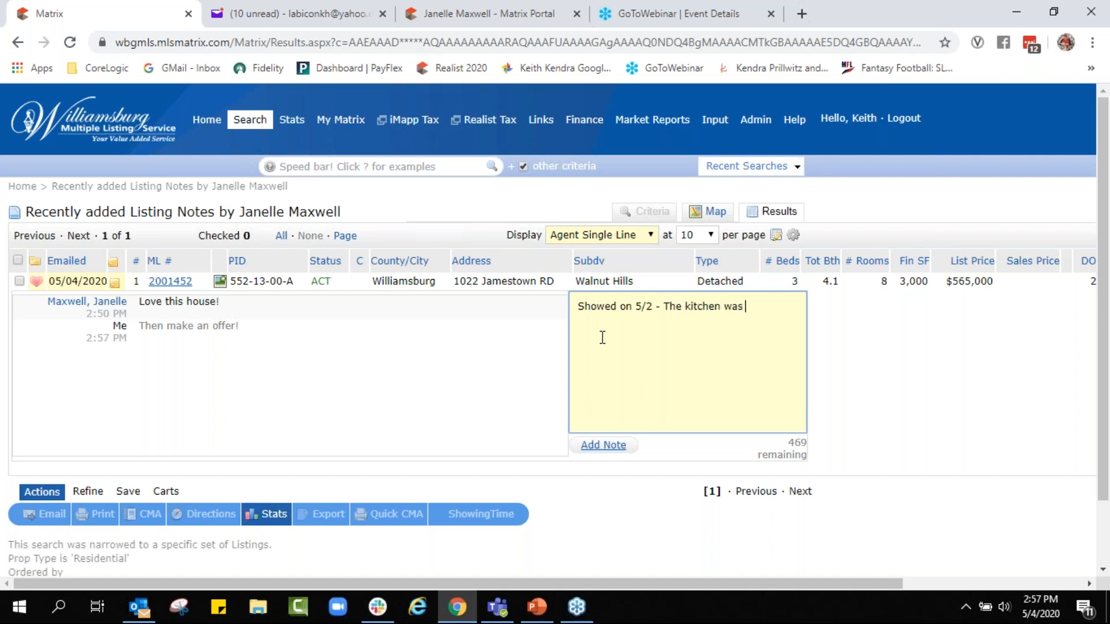
{"action": "type", "text": " awesome!"}
{"action": "left_click", "coordinate": [602, 446]}
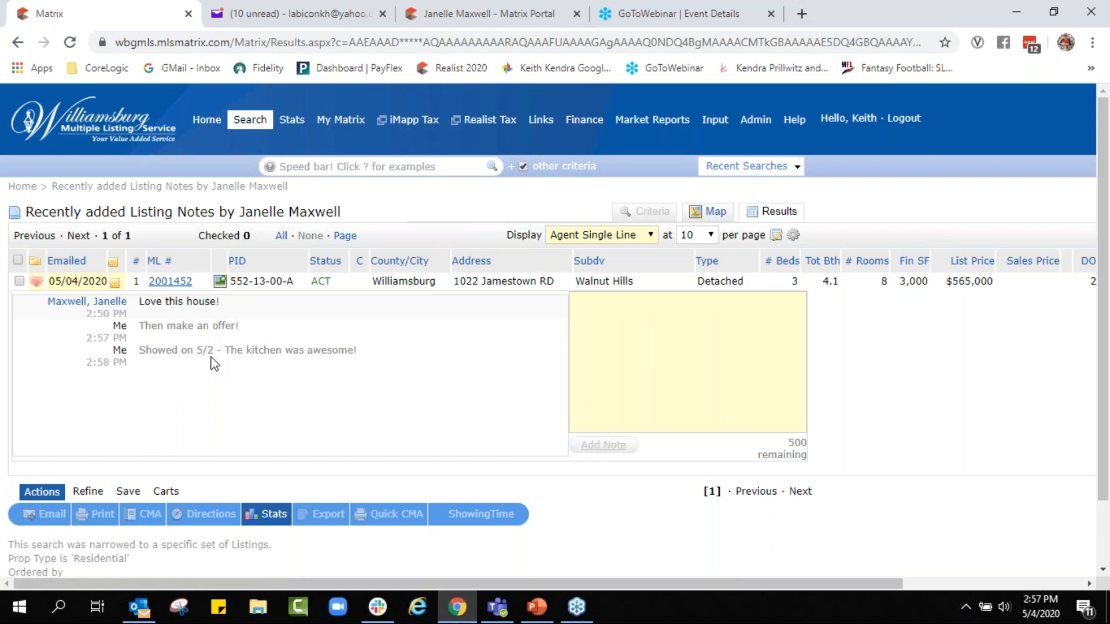
{"action": "left_click", "coordinate": [114, 282]}
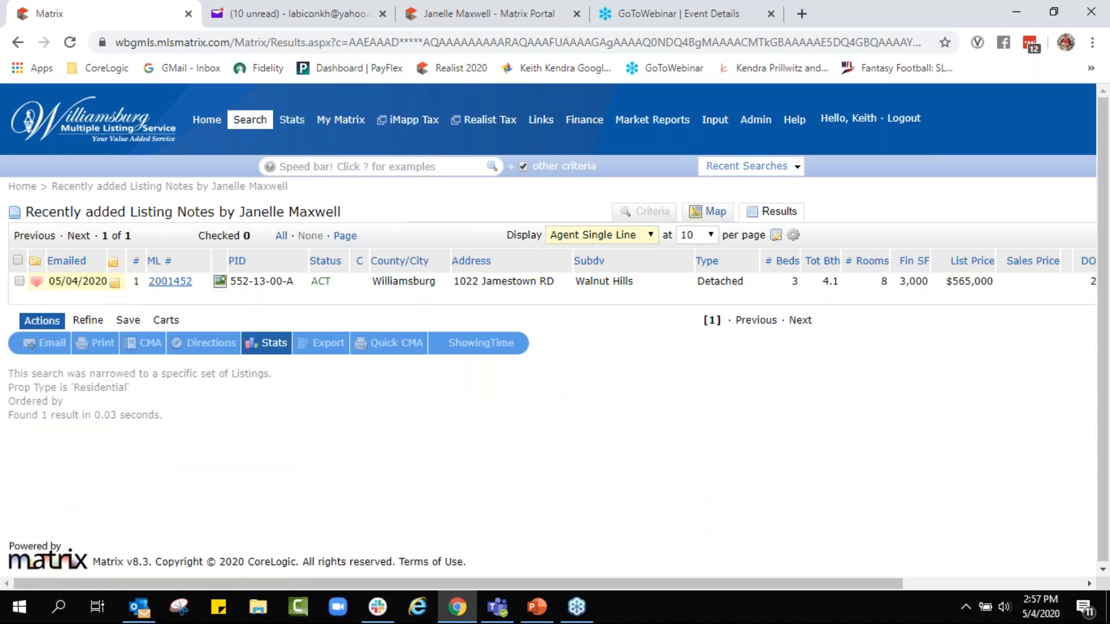
Step: Refresh the client's portal to confirm the showing note appears, then return to Matrix
{"action": "left_click", "coordinate": [501, 13]}
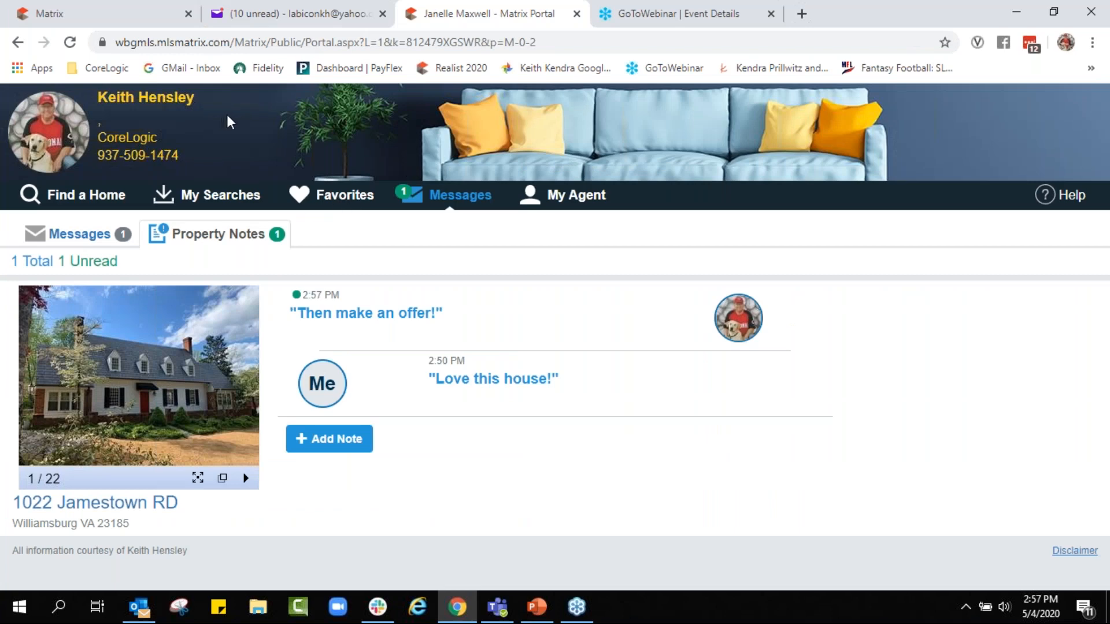
{"action": "left_click", "coordinate": [70, 43]}
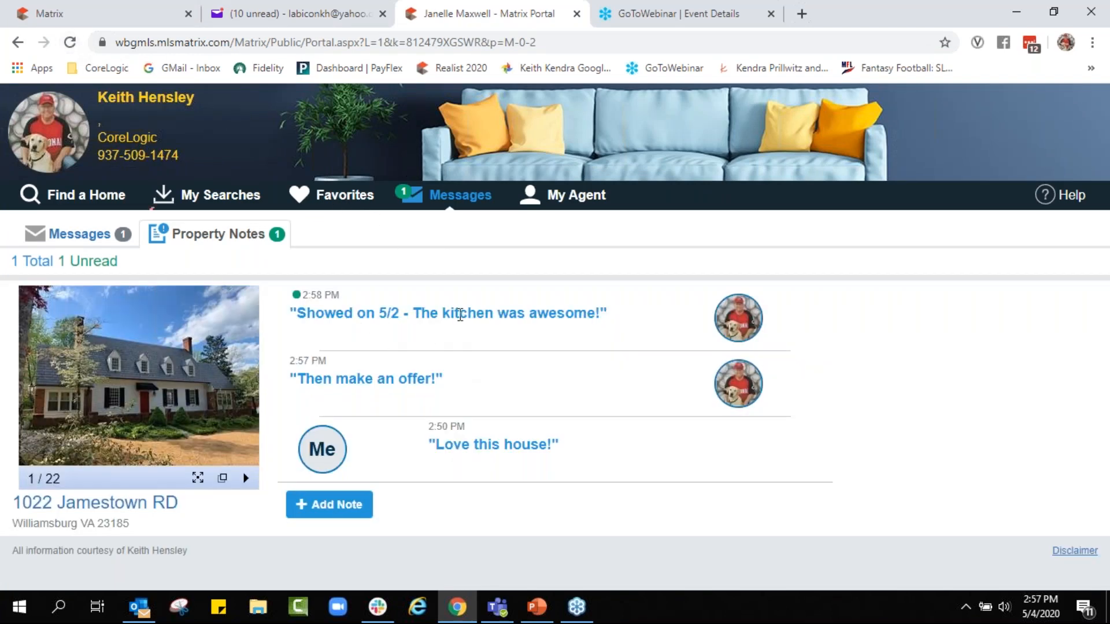
{"action": "left_click", "coordinate": [110, 18]}
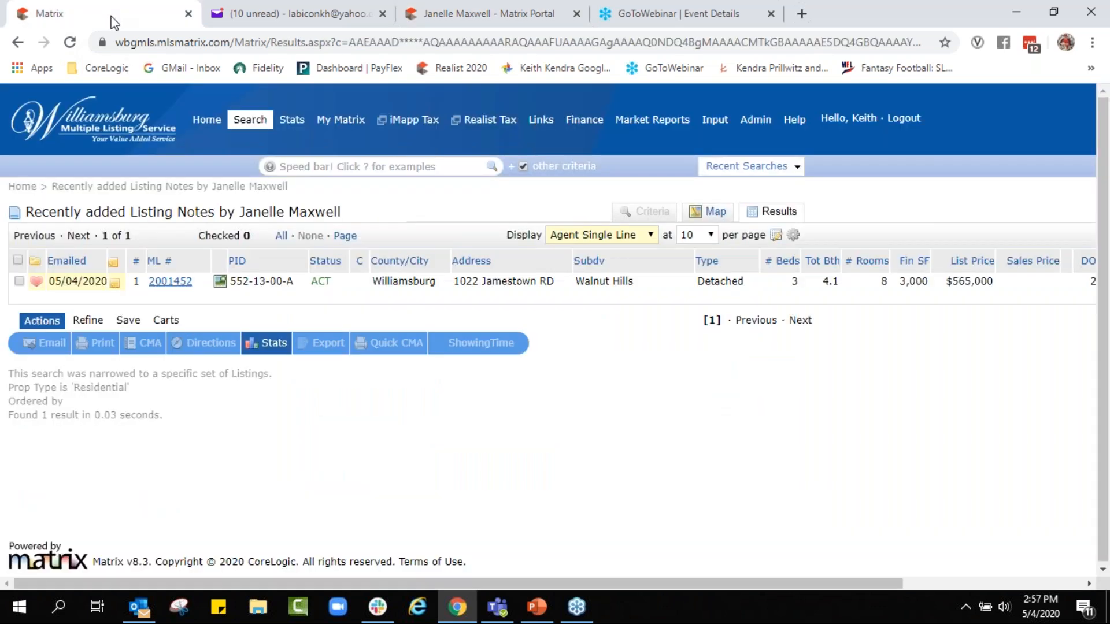
Step: Open the Active Contacts list of five, then bring up the My Matrix menu
{"action": "mouse_move", "coordinate": [248, 131]}
{"action": "mouse_move", "coordinate": [342, 119]}
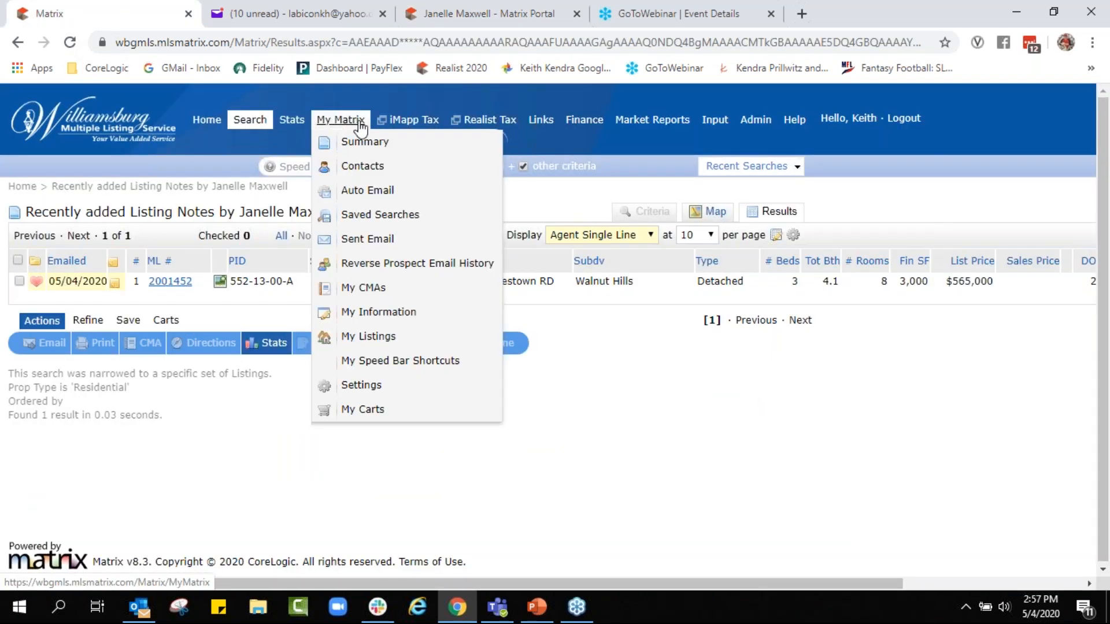
{"action": "left_click", "coordinate": [363, 167]}
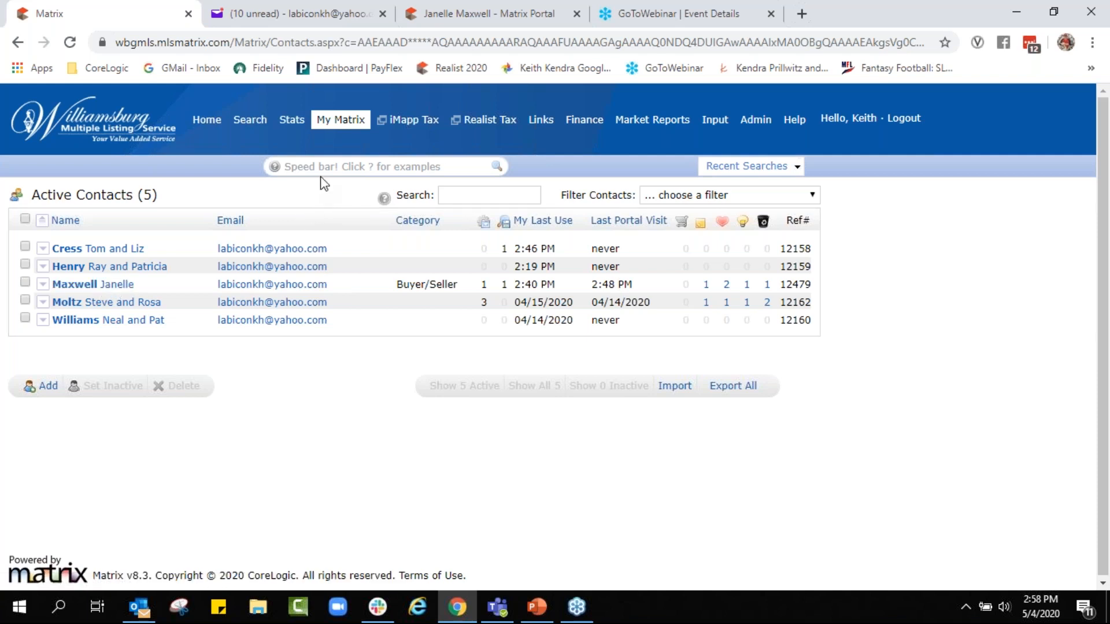
{"action": "mouse_move", "coordinate": [340, 124]}
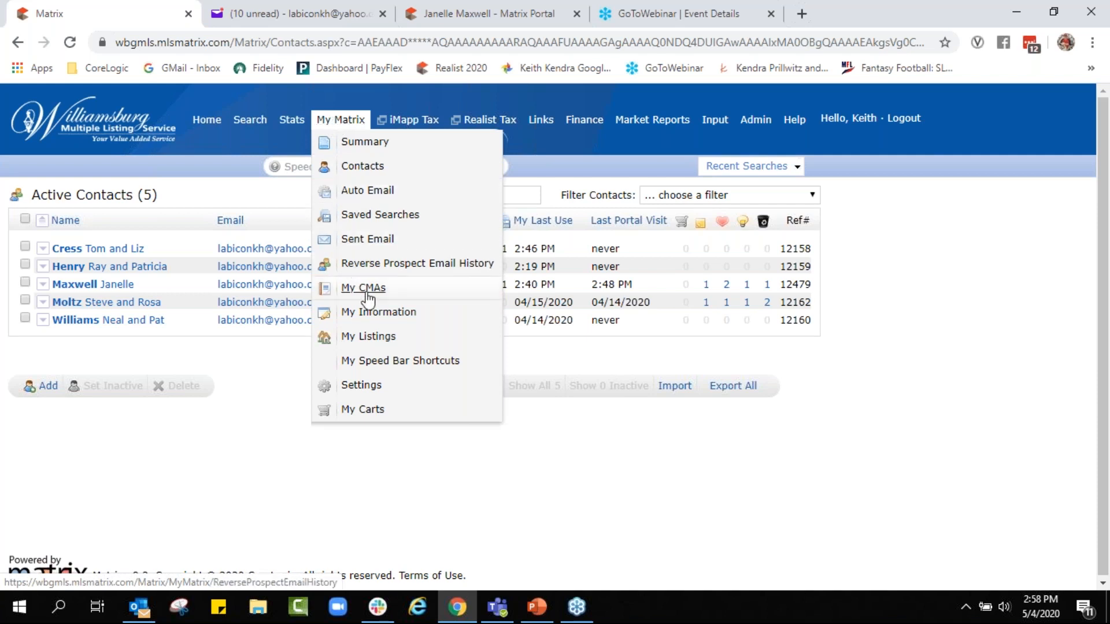
Step: Open Settings > Portal Notification Settings and scroll down to the Text Notification Settings
{"action": "left_click", "coordinate": [369, 389]}
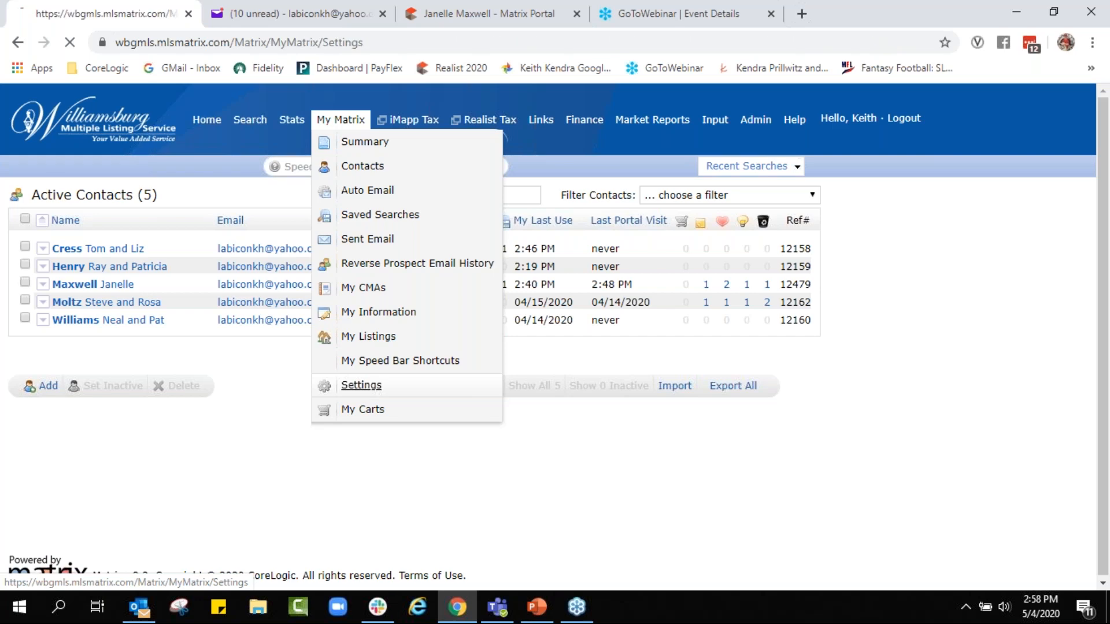
{"action": "scroll", "coordinate": [70, 393], "scroll_direction": "down", "scroll_amount": 4}
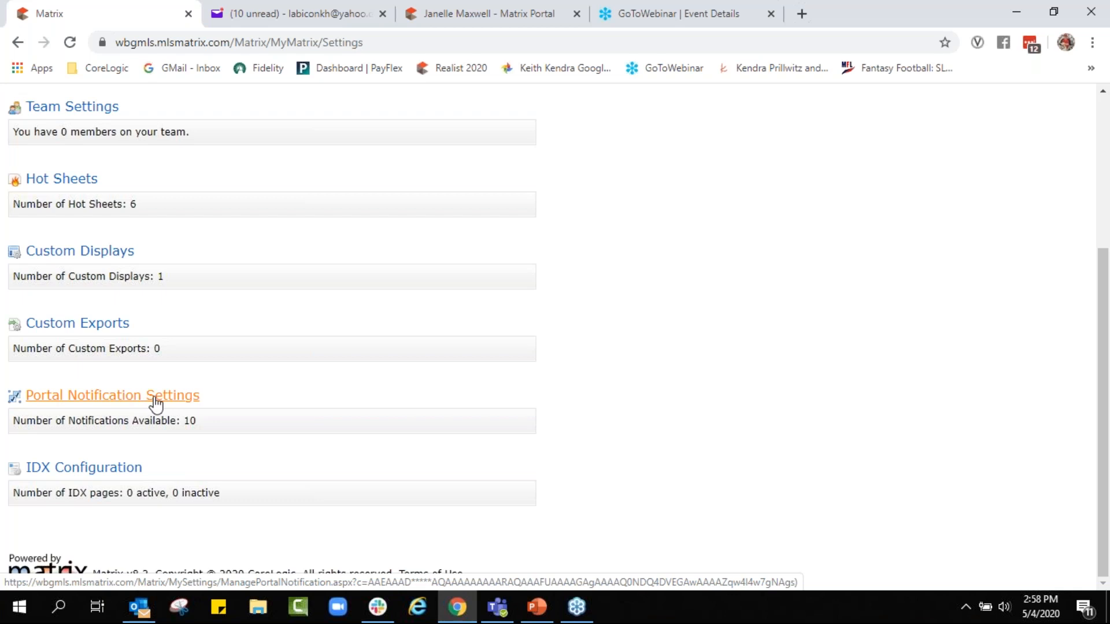
{"action": "left_click", "coordinate": [107, 405]}
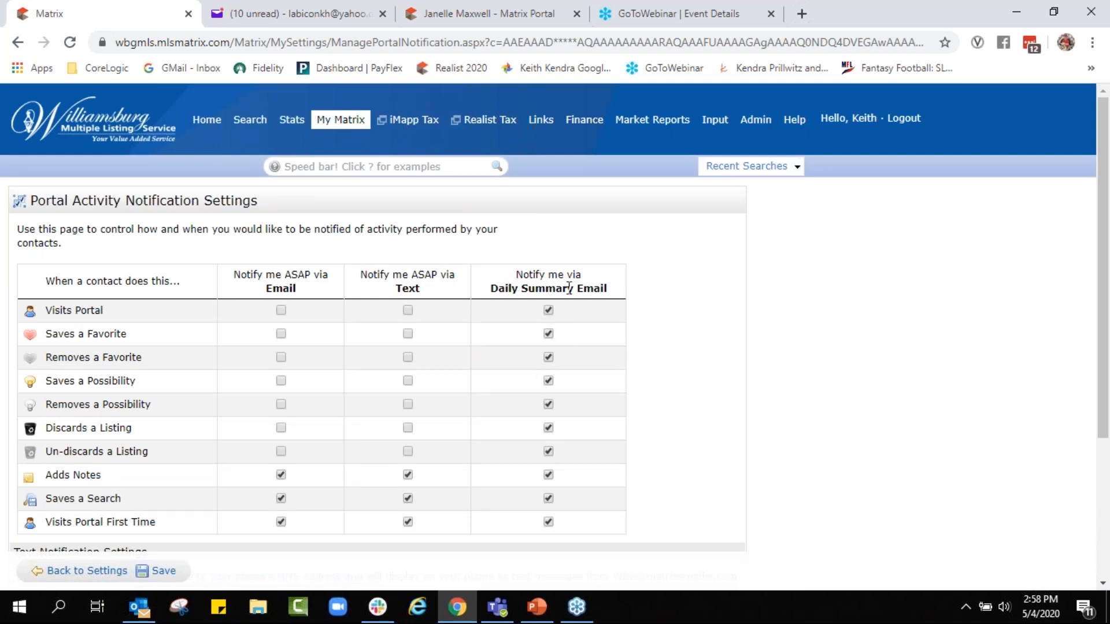
{"action": "scroll", "coordinate": [613, 307], "scroll_direction": "down", "scroll_amount": 1}
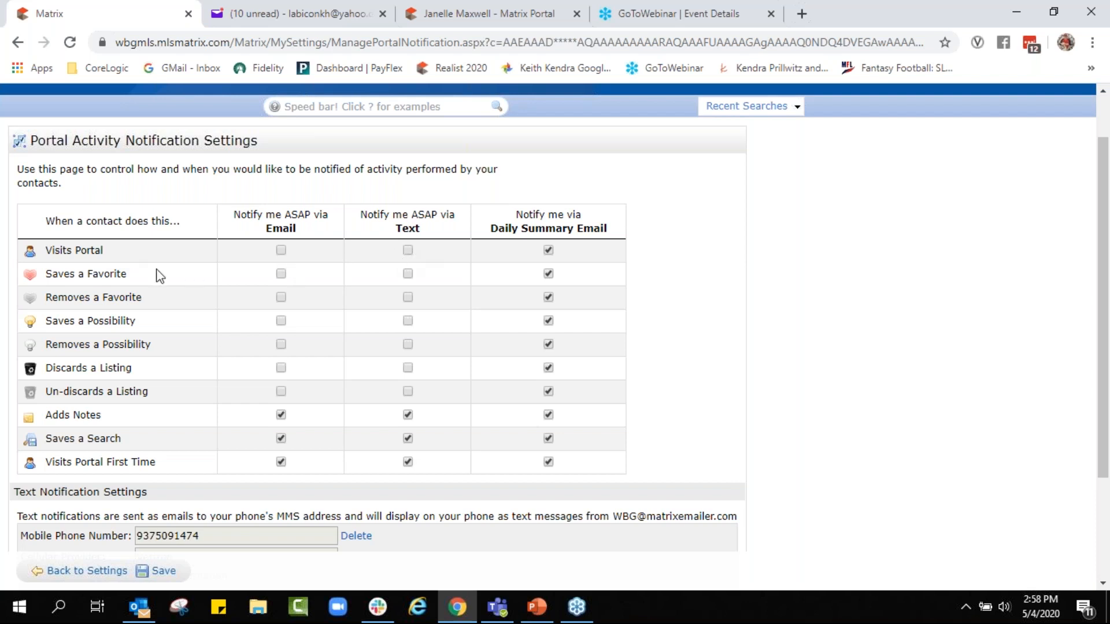
{"action": "left_click", "coordinate": [408, 274]}
{"action": "scroll", "coordinate": [423, 473], "scroll_direction": "down", "scroll_amount": 2}
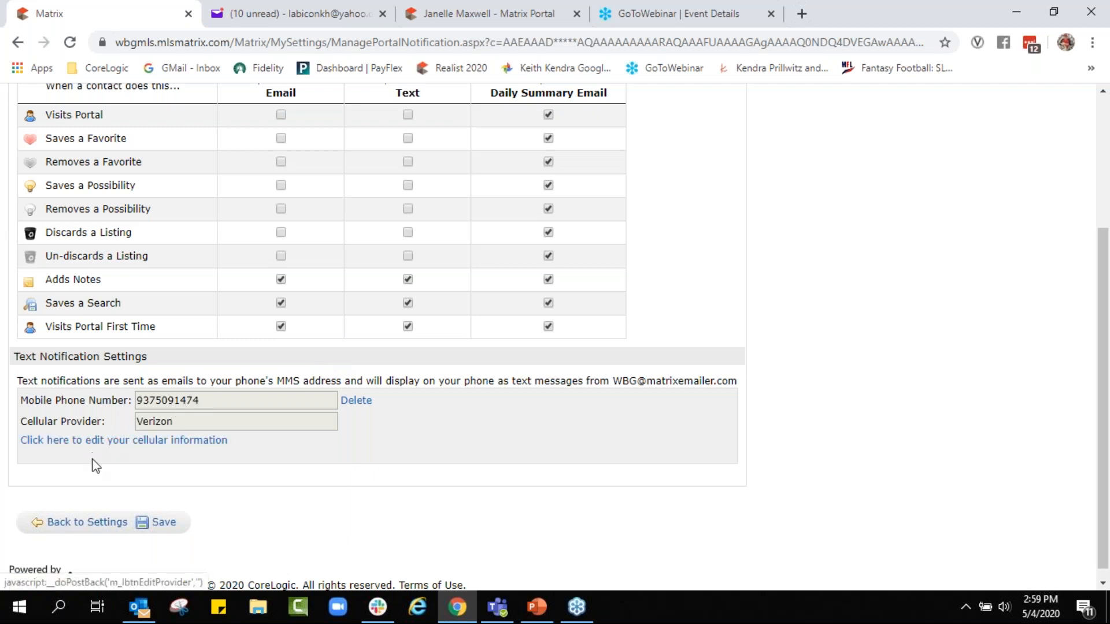
Step: Verify the Verizon text-alert phone with the texted code and save the notification settings
{"action": "left_click", "coordinate": [104, 441]}
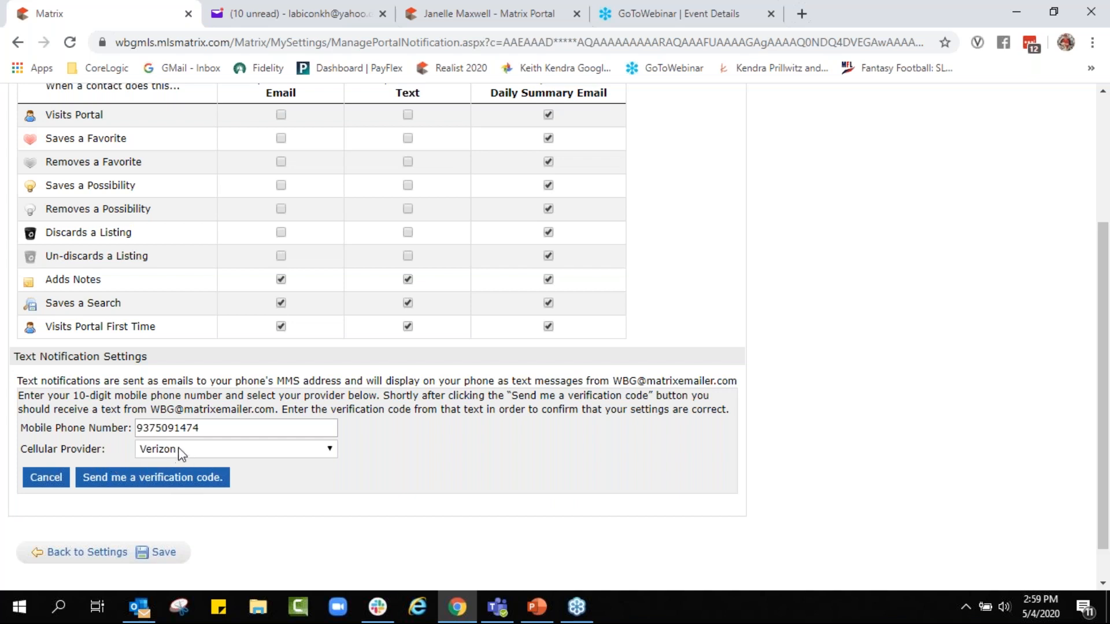
{"action": "left_click", "coordinate": [137, 481]}
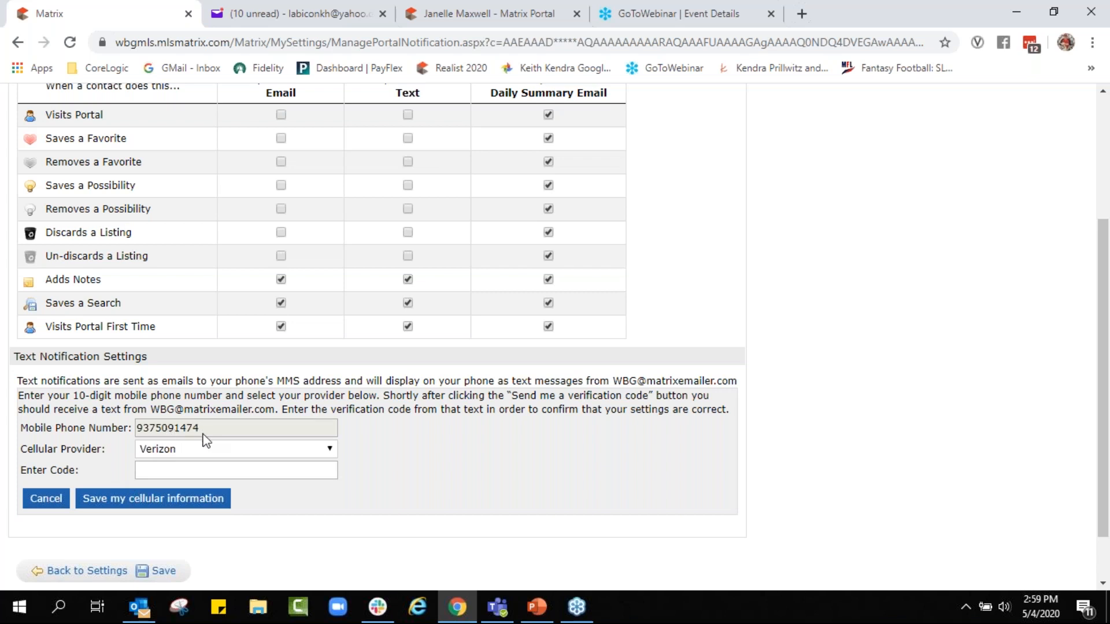
{"action": "left_click", "coordinate": [188, 471]}
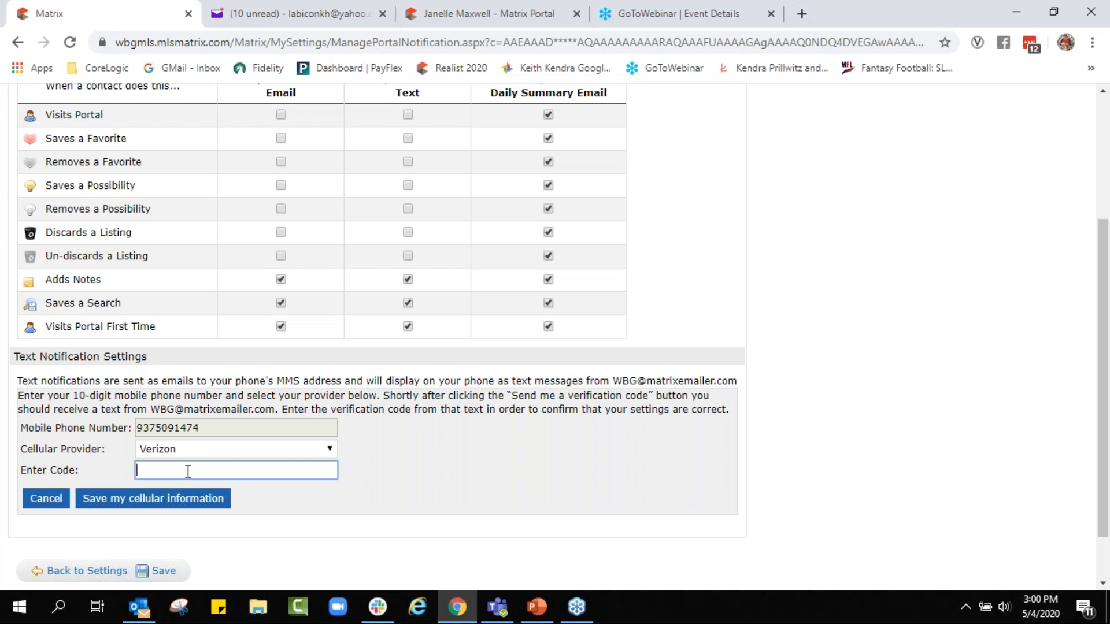
{"action": "left_click", "coordinate": [154, 500]}
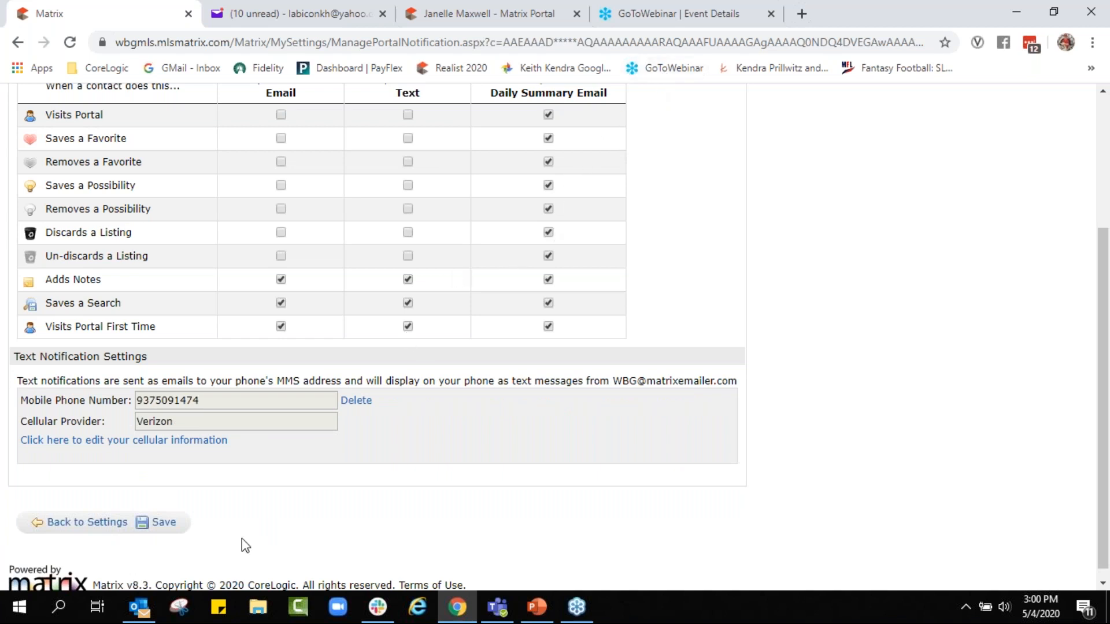
{"action": "left_click", "coordinate": [164, 523]}
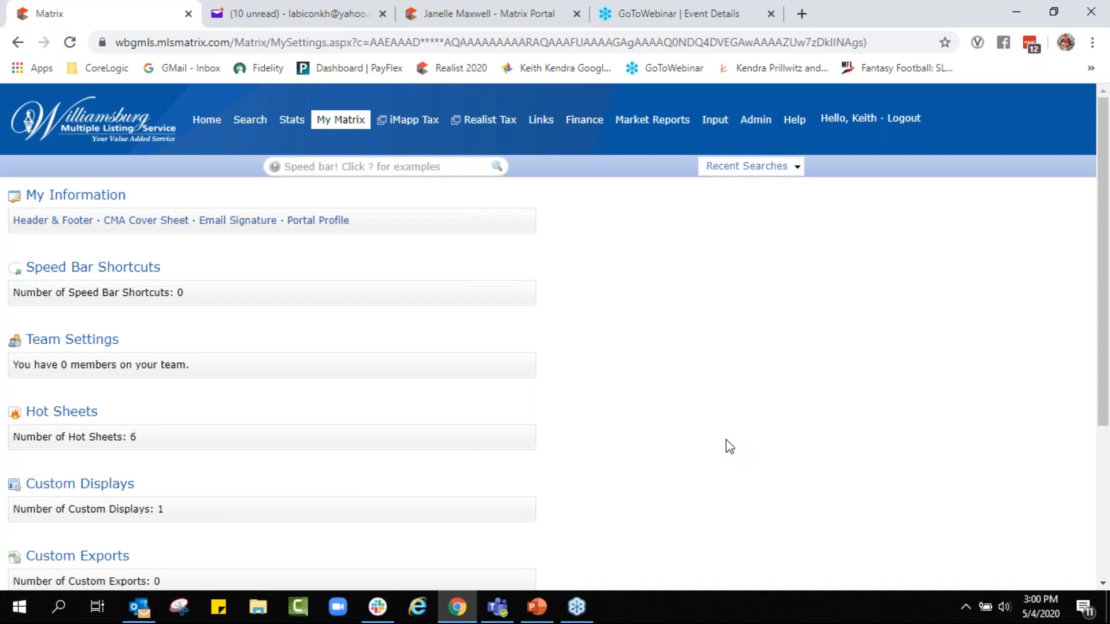
Step: Return to the Home dashboard and open the My Matrix Auto Email list
{"action": "scroll", "coordinate": [729, 439], "scroll_direction": "down", "scroll_amount": 2}
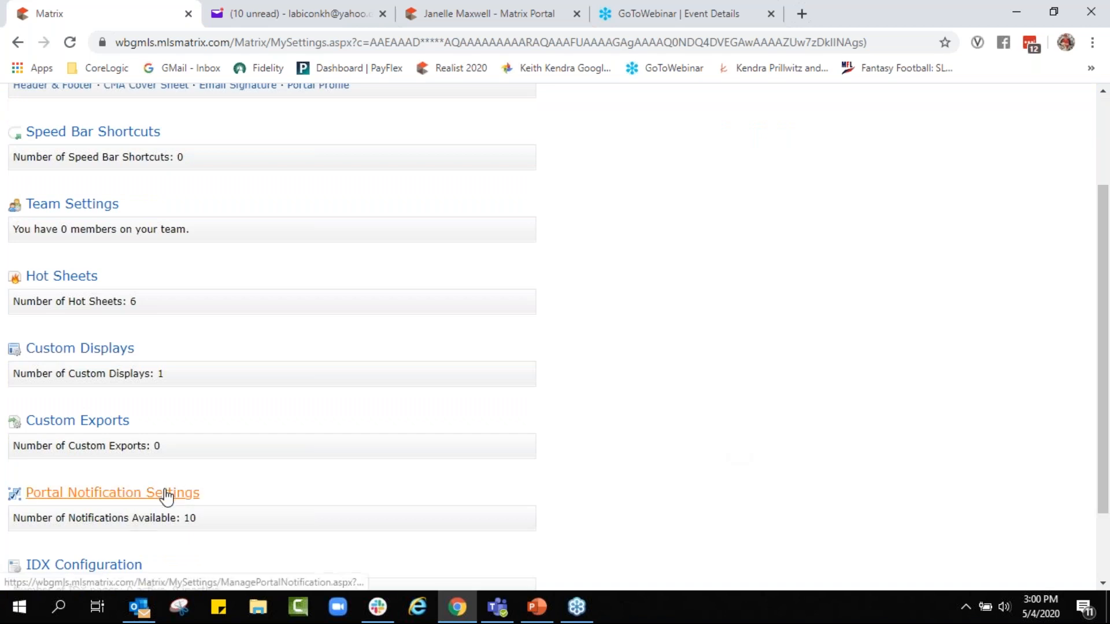
{"action": "scroll", "coordinate": [659, 432], "scroll_direction": "up", "scroll_amount": 2}
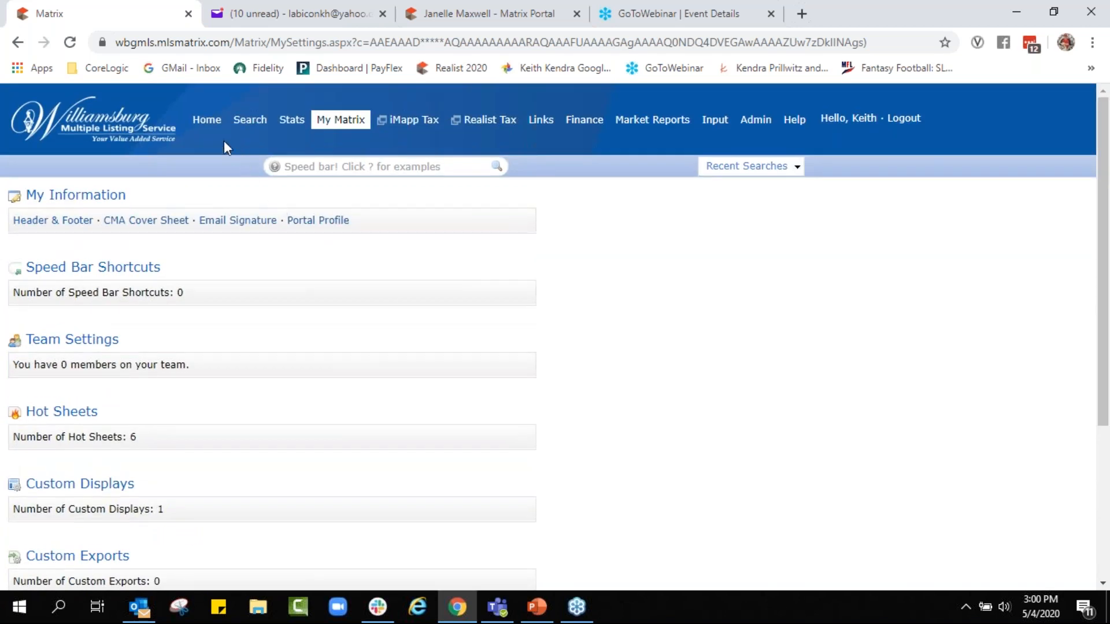
{"action": "left_click", "coordinate": [206, 119]}
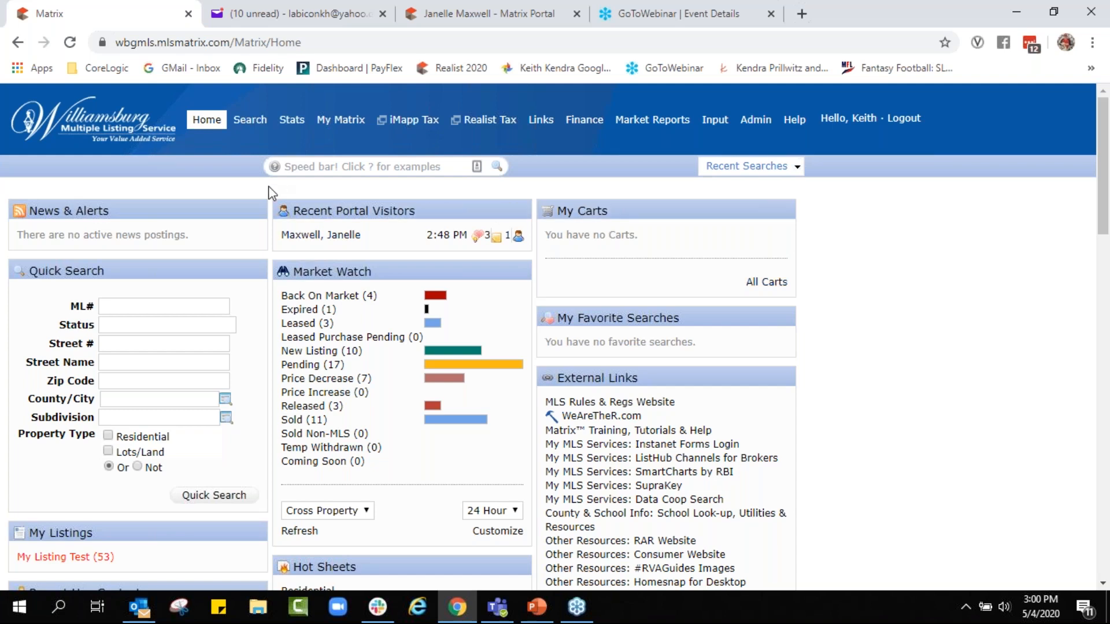
{"action": "mouse_move", "coordinate": [327, 124]}
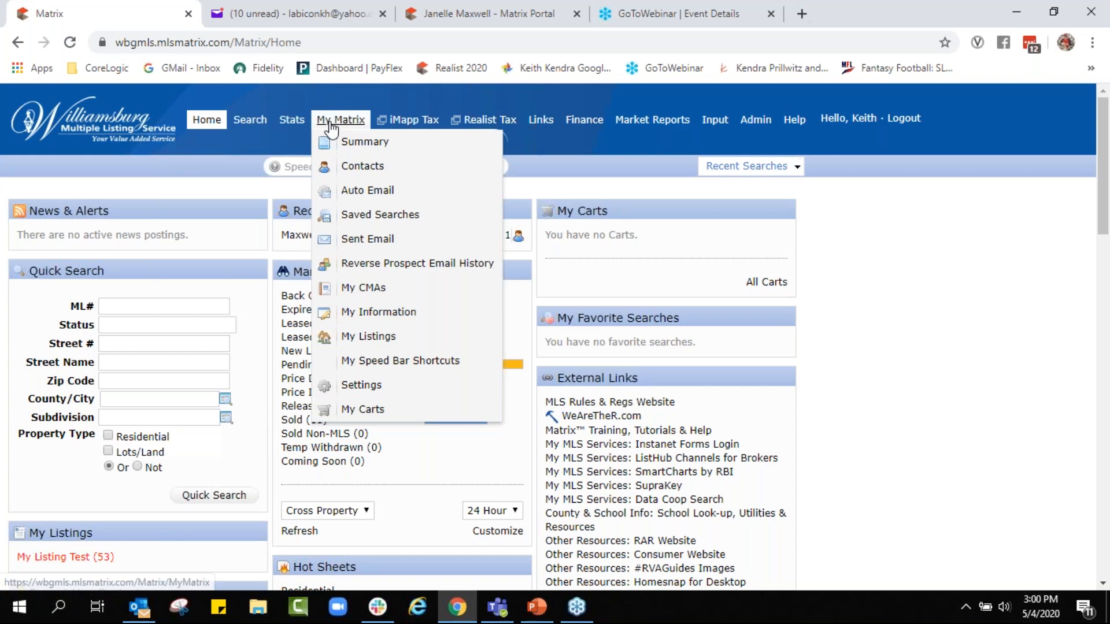
{"action": "left_click", "coordinate": [366, 189]}
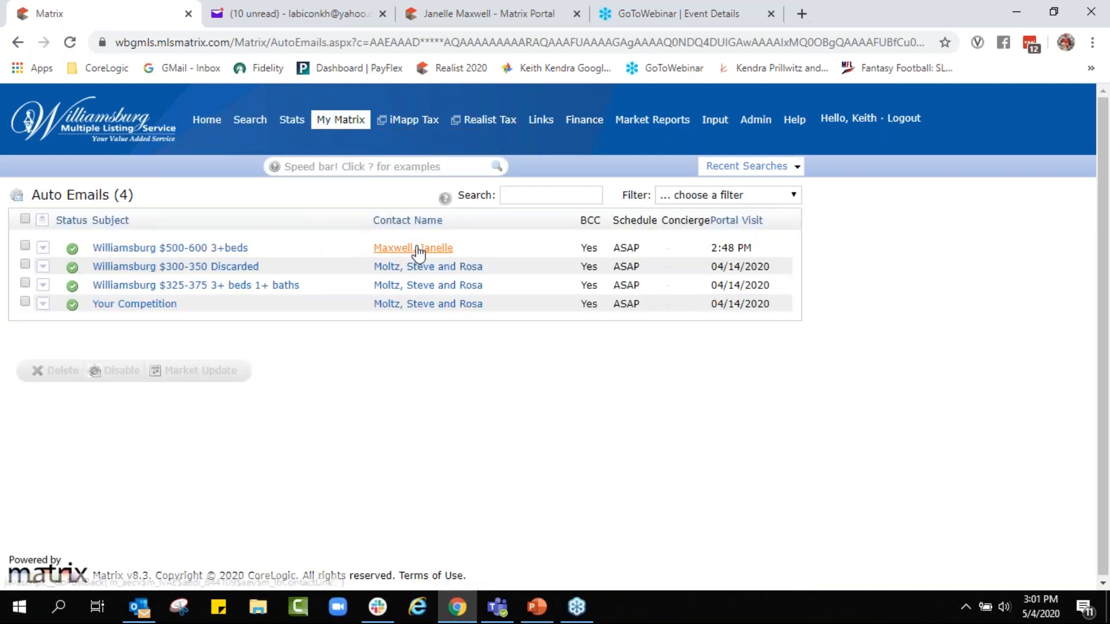
Step: Show the Williamsburg $500-600 3+beds auto email results and check ML# 2000596, 2001452 and 2000974
{"action": "left_click", "coordinate": [210, 252]}
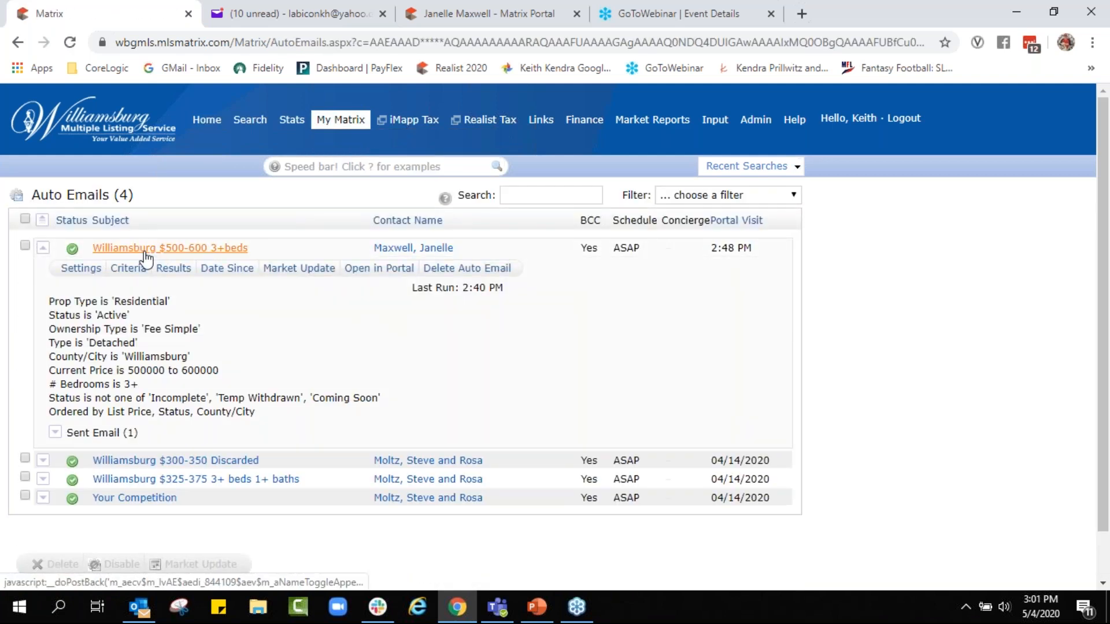
{"action": "left_click", "coordinate": [172, 269]}
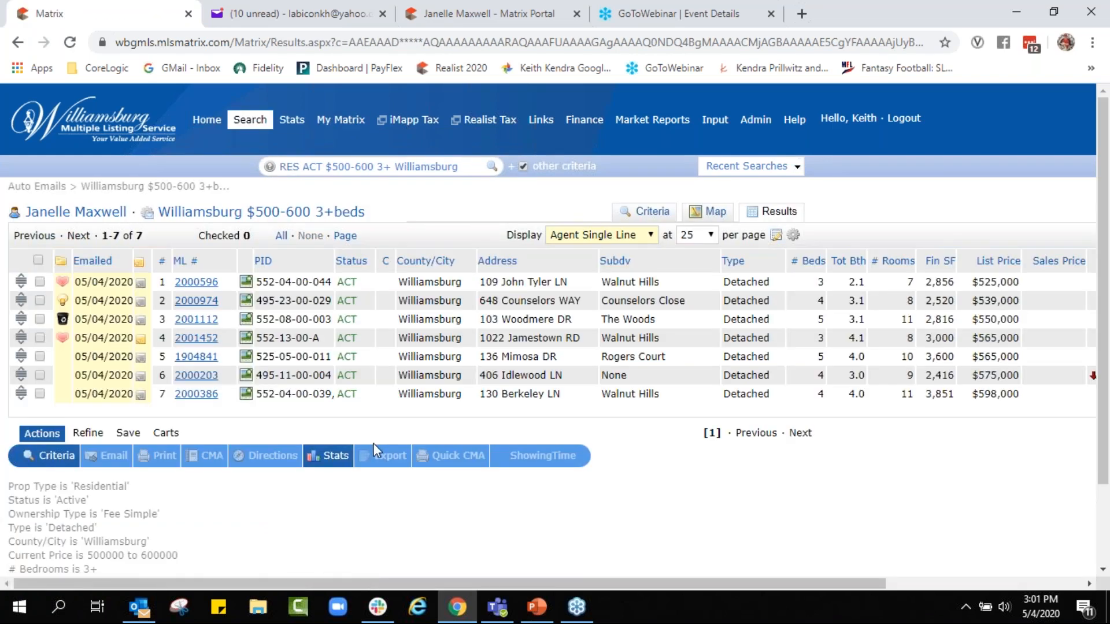
{"action": "left_click", "coordinate": [39, 282]}
{"action": "left_click", "coordinate": [40, 337]}
{"action": "left_click", "coordinate": [40, 301]}
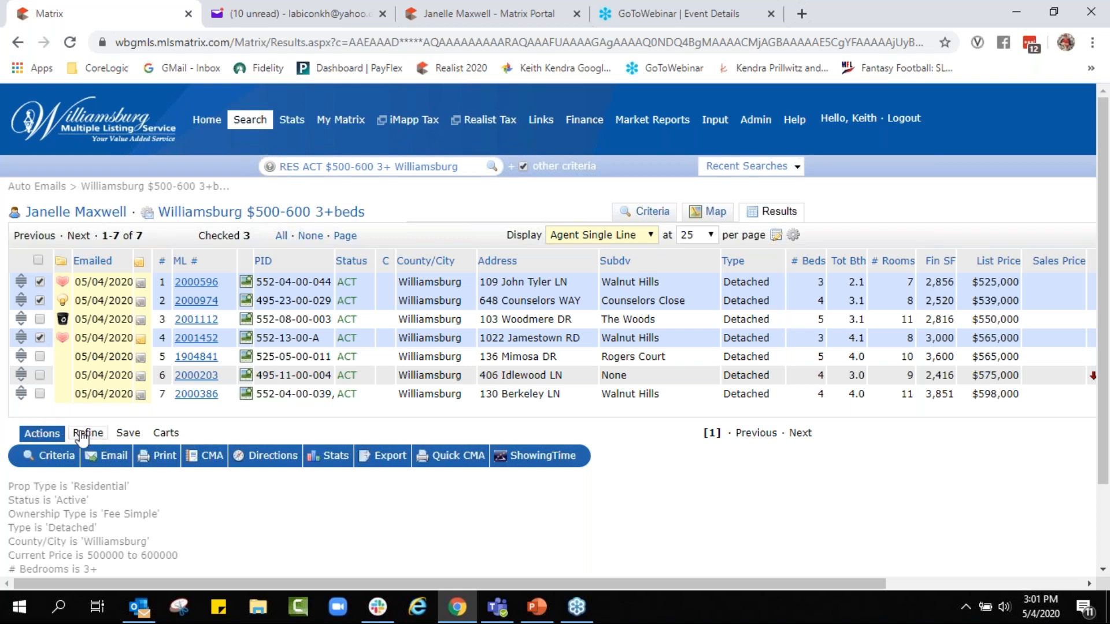
Step: Switch to cart actions for the checked listings and review the existing carts
{"action": "left_click", "coordinate": [165, 437]}
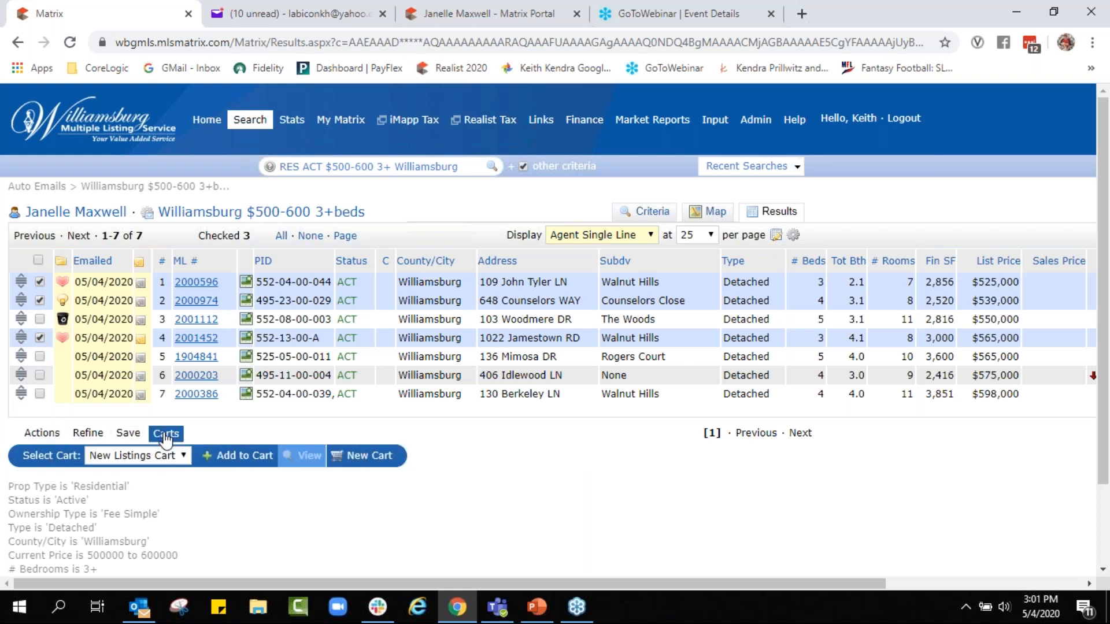
{"action": "left_click", "coordinate": [176, 457]}
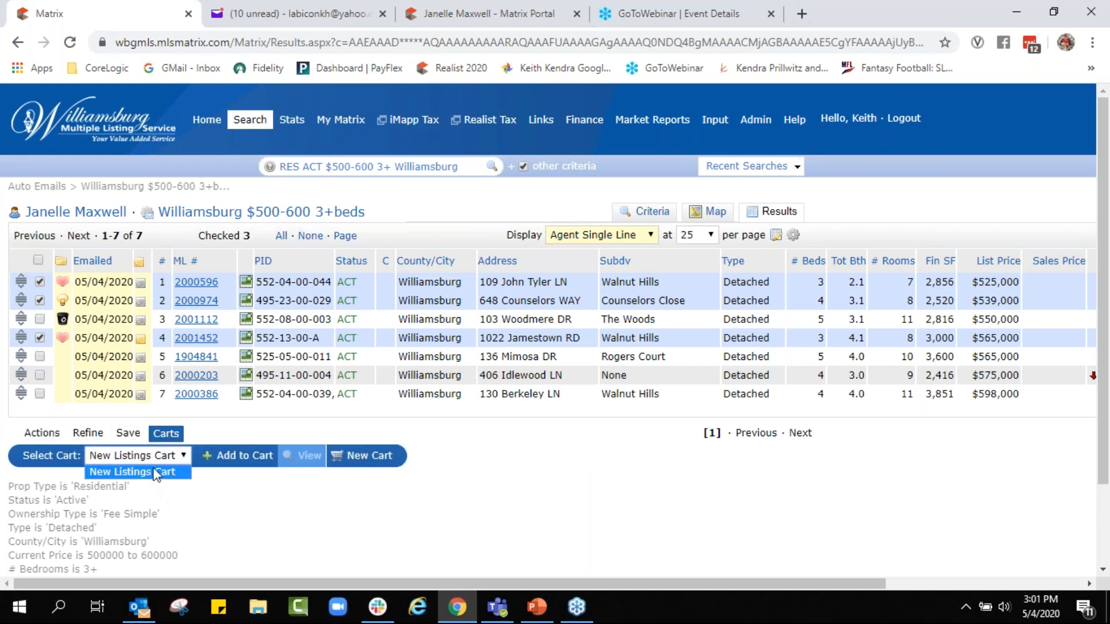
{"action": "left_click", "coordinate": [169, 456]}
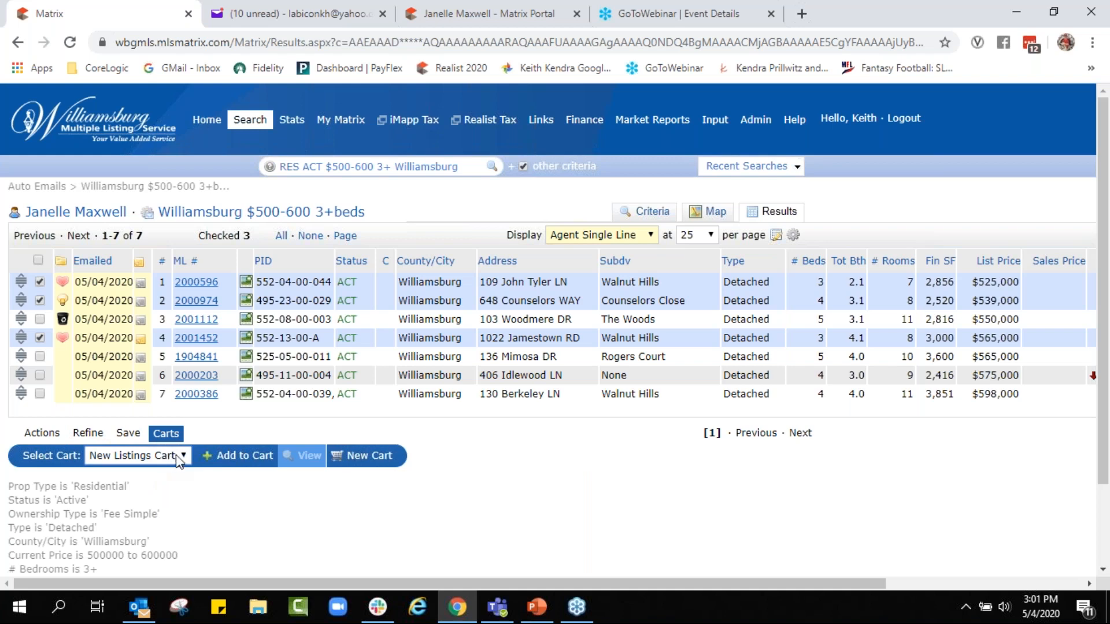
Step: Create a new cart named 'Houses Shown' assigned to the client contact
{"action": "left_click", "coordinate": [349, 459]}
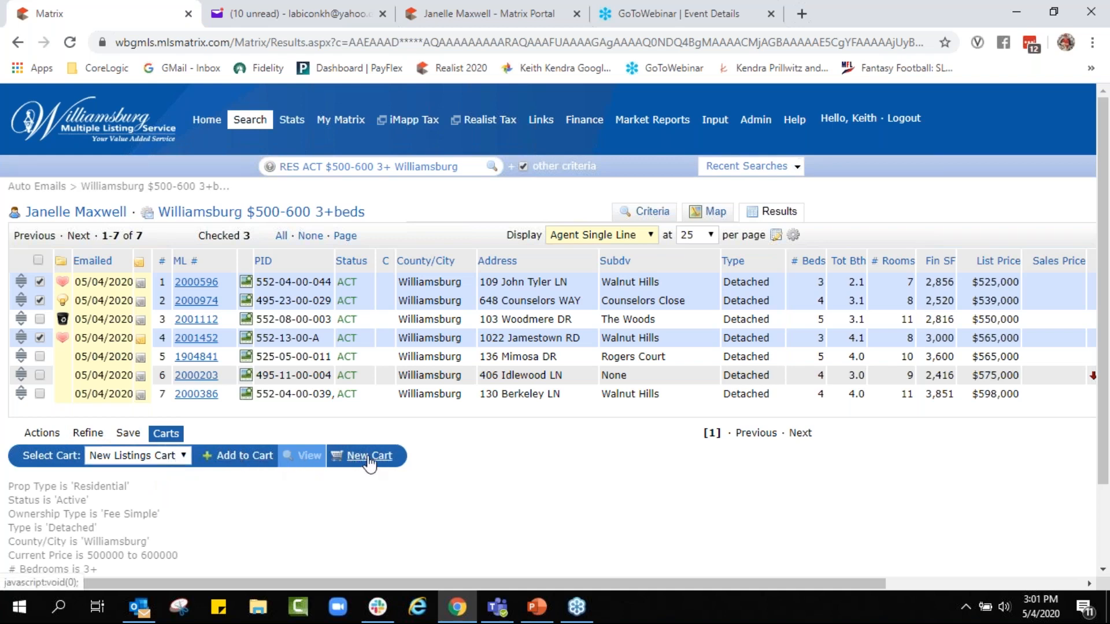
{"action": "left_click", "coordinate": [479, 207]}
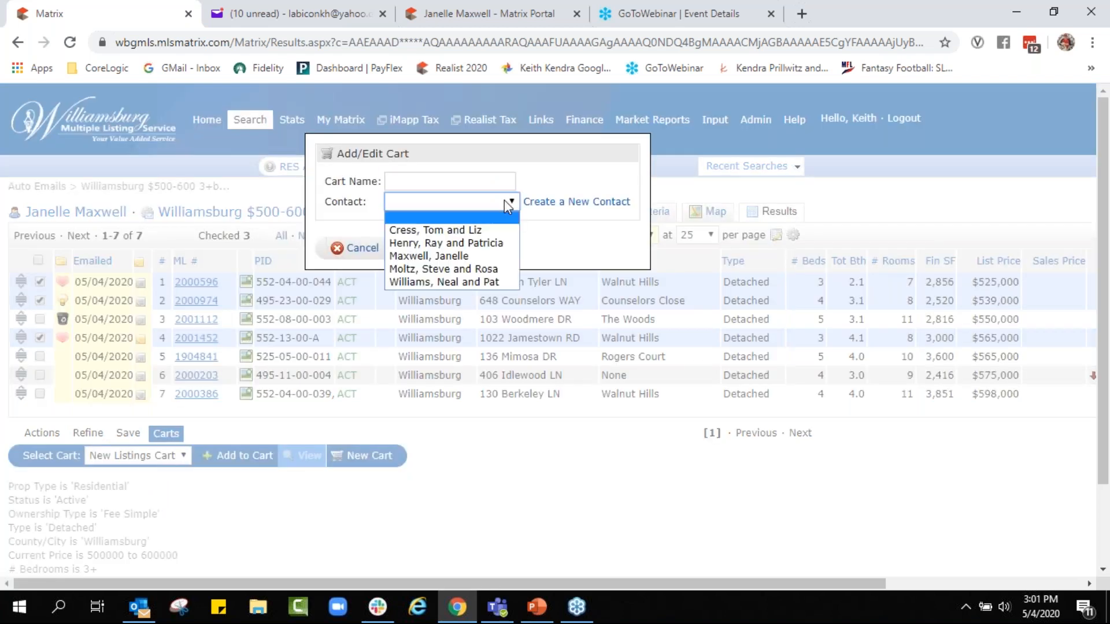
{"action": "left_click", "coordinate": [468, 253]}
{"action": "left_click", "coordinate": [445, 183]}
{"action": "type", "text": "Houese"}
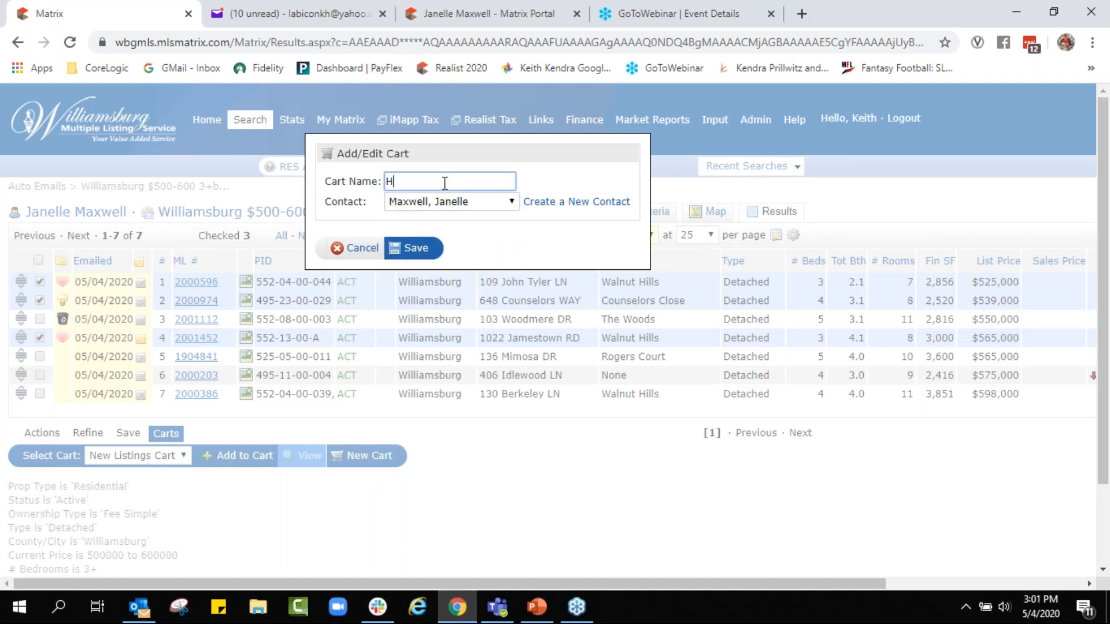
{"action": "key", "text": "BackSpace"}
{"action": "key", "text": "BackSpace"}
{"action": "key", "text": "BackSpace"}
{"action": "type", "text": "ses Shown"}
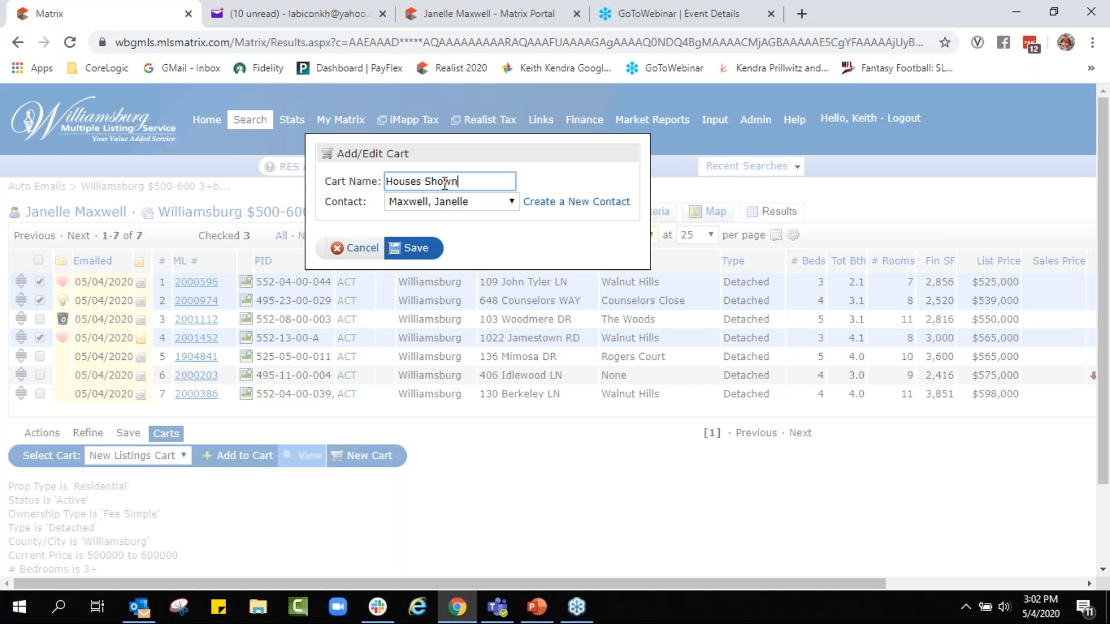
Step: Save the 'Houses Shown' cart holding ML# 2000596, 2001452 and 2000974
{"action": "left_click", "coordinate": [417, 249]}
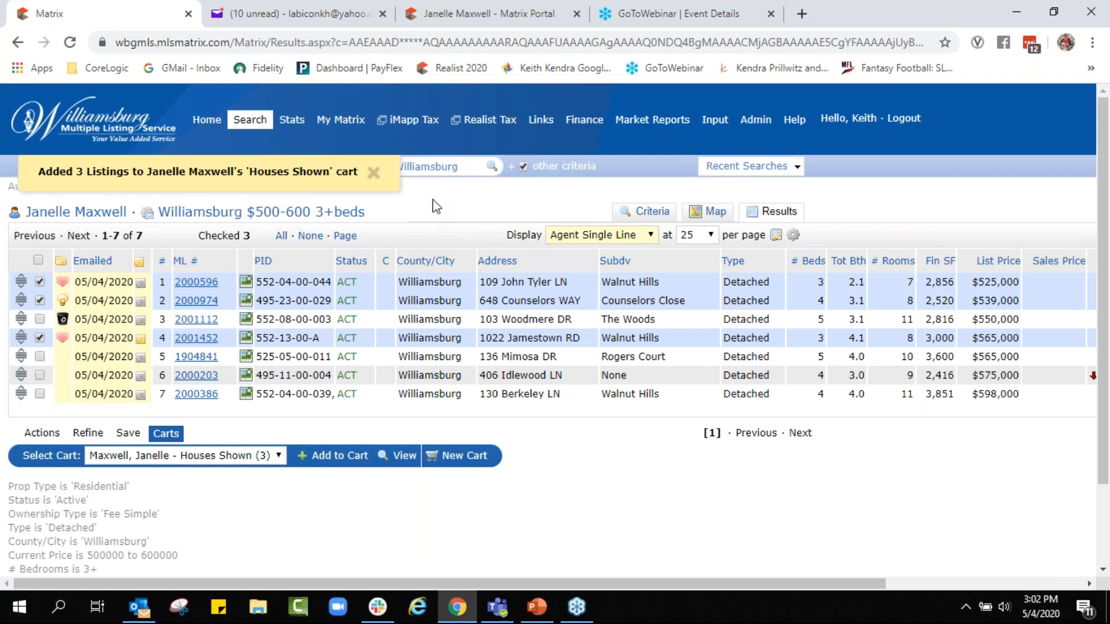
Step: Find Houses Shown in the Carts section of the client's contact record
{"action": "mouse_move", "coordinate": [343, 121]}
{"action": "left_click", "coordinate": [362, 168]}
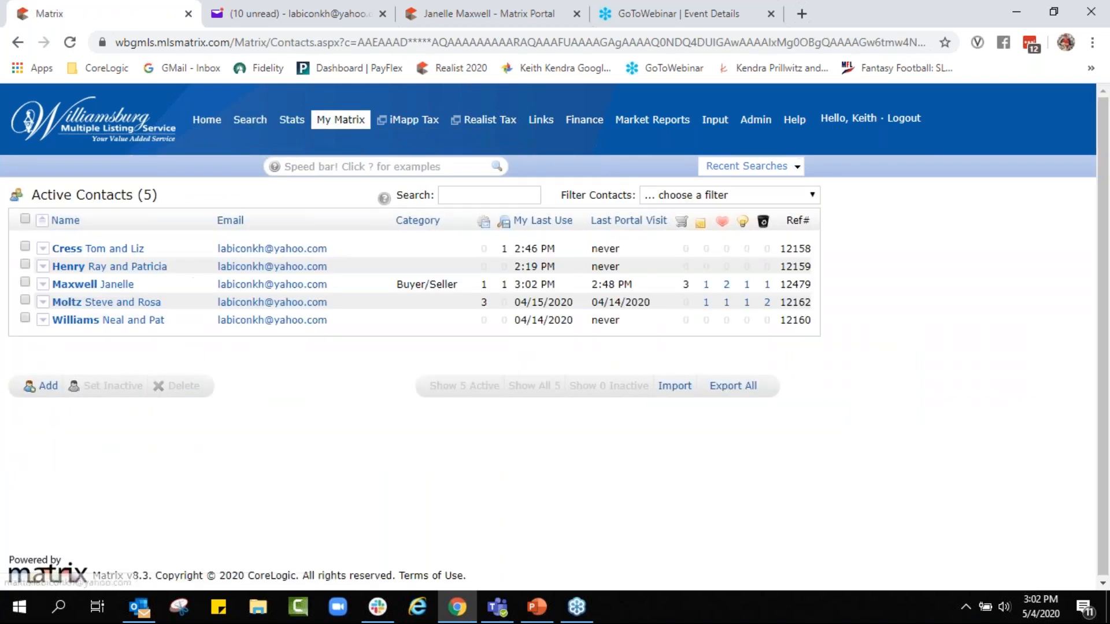
{"action": "left_click", "coordinate": [122, 285]}
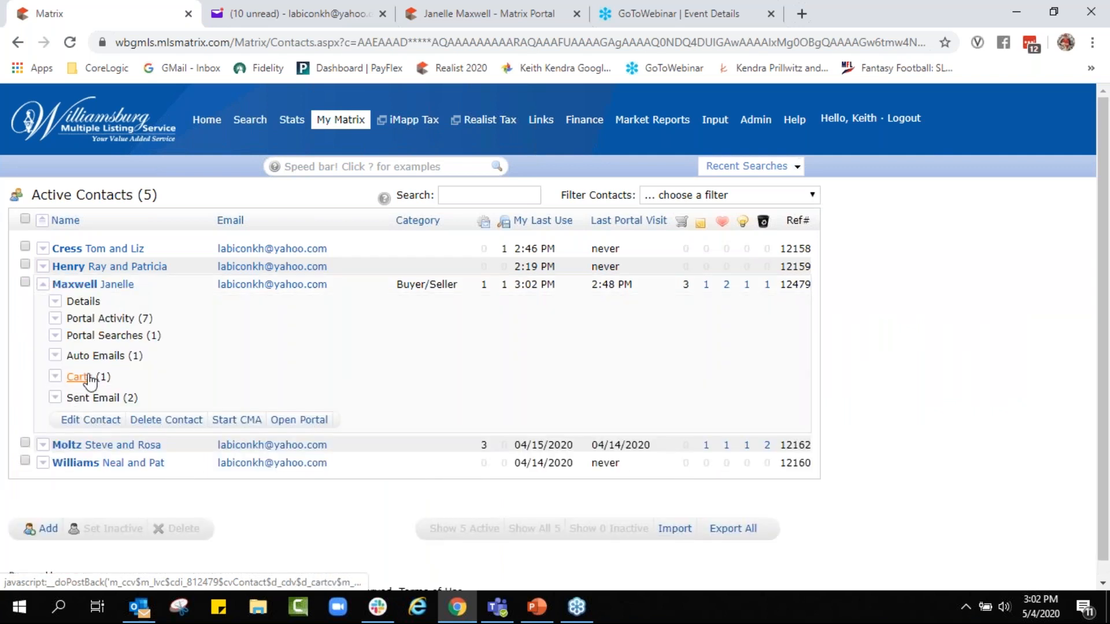
{"action": "left_click", "coordinate": [91, 378]}
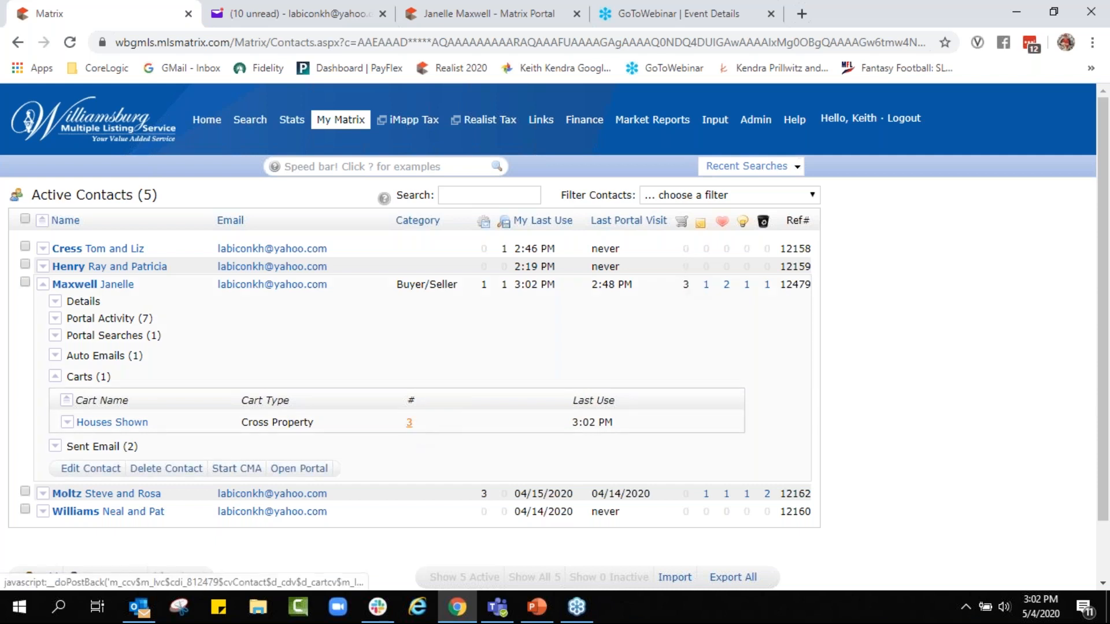
Step: Confirm Houses Shown in the My Carts list, then return to the Home dashboard
{"action": "mouse_move", "coordinate": [320, 118]}
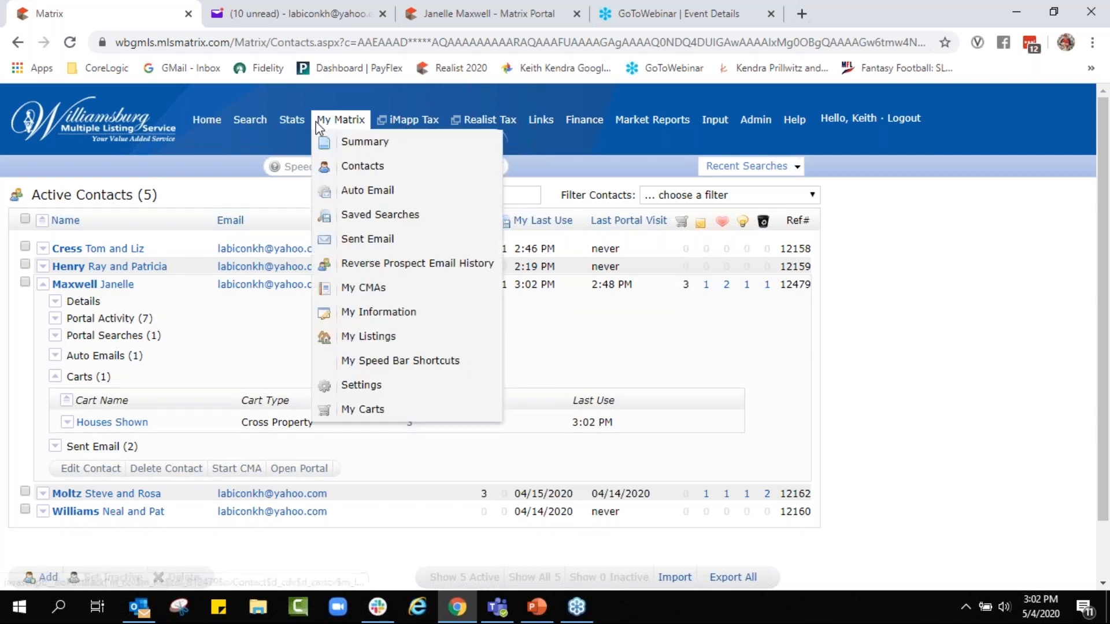
{"action": "left_click", "coordinate": [350, 417]}
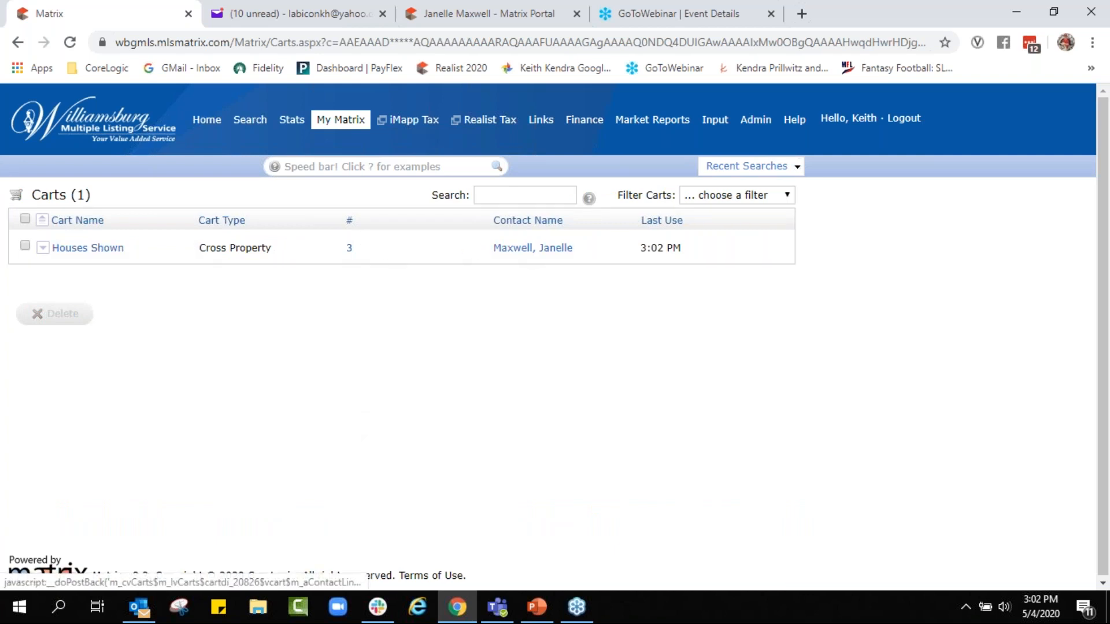
{"action": "left_click", "coordinate": [206, 120]}
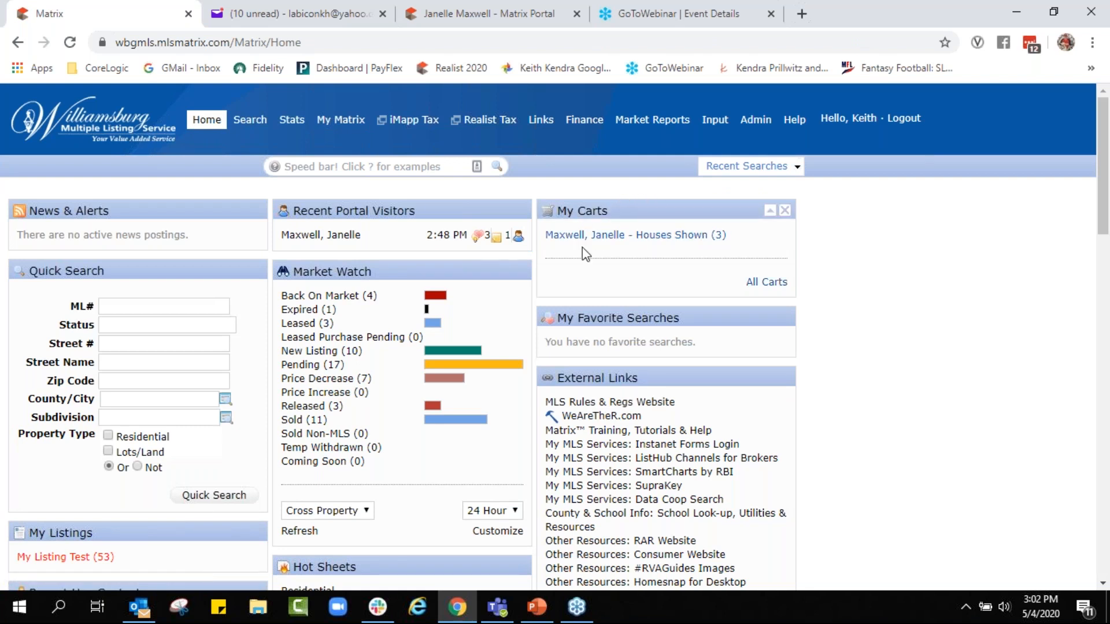
{"action": "left_click", "coordinate": [682, 242]}
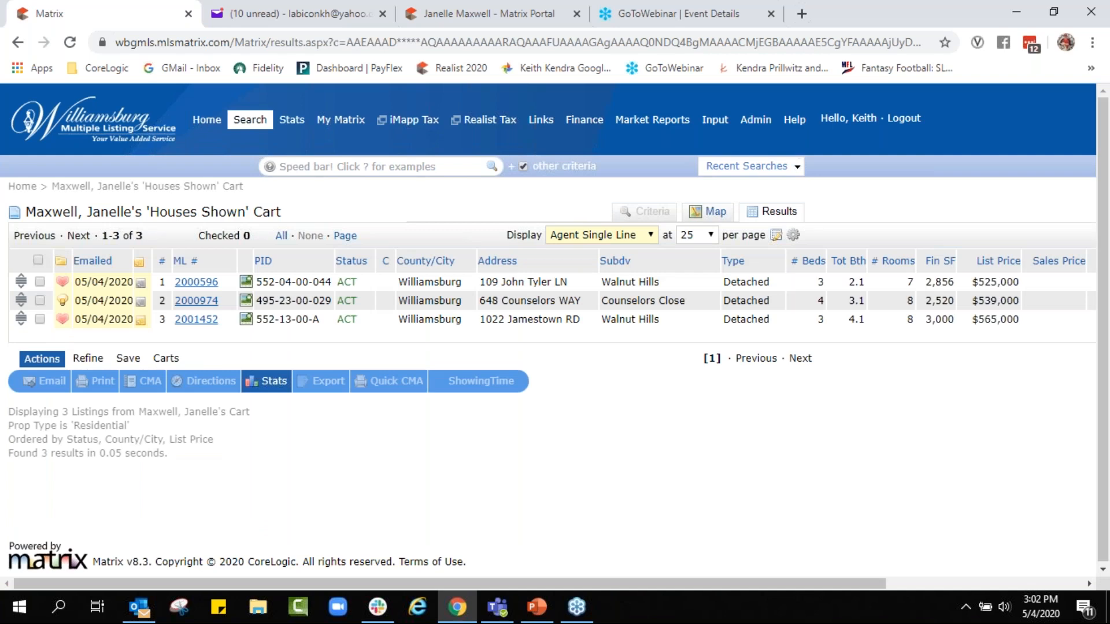
{"action": "left_click", "coordinate": [142, 286]}
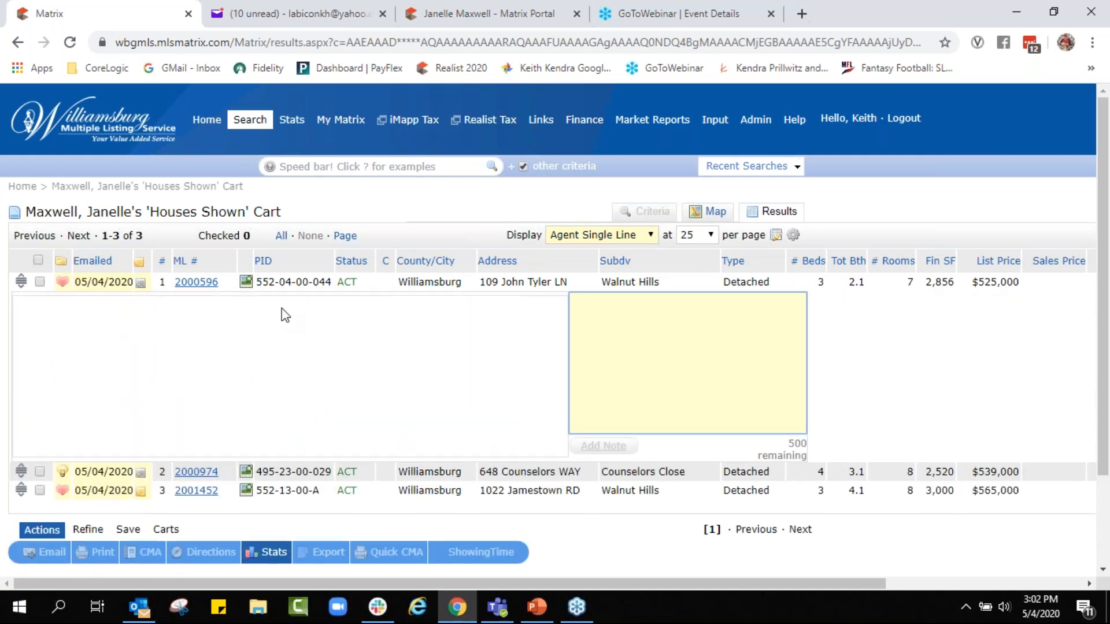
{"action": "type", "text": "Shown on 5/4"}
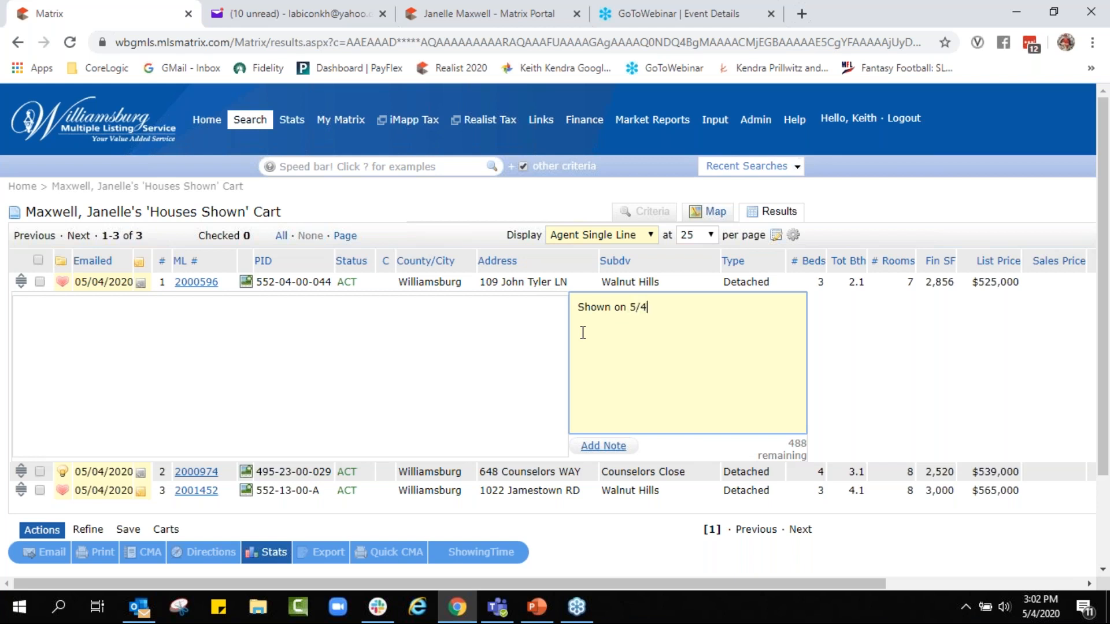
{"action": "type", "text": "/20 - Didn't like the smal"}
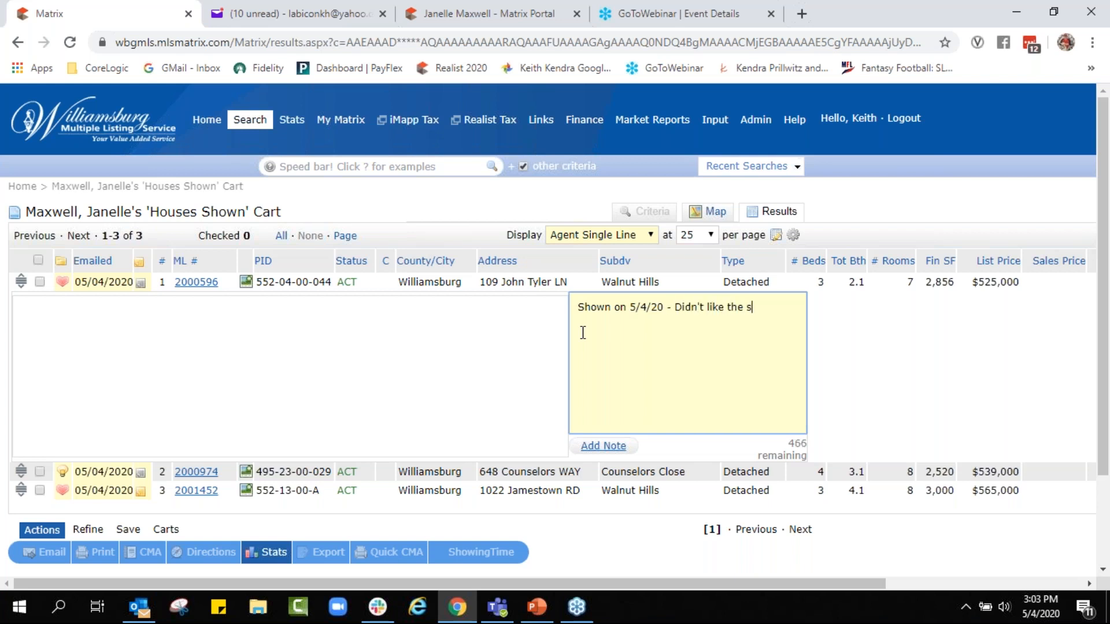
{"action": "key", "text": "BackSpace"}
{"action": "type", "text": "bedrooms"}
{"action": "left_click", "coordinate": [603, 445]}
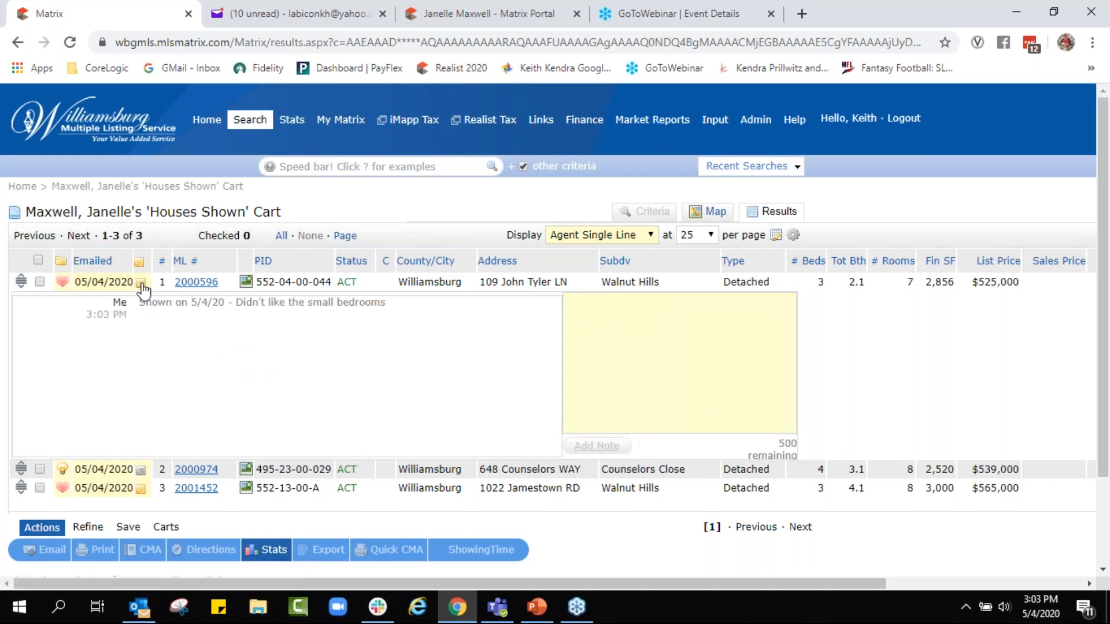
{"action": "left_click", "coordinate": [141, 283]}
{"action": "left_click", "coordinate": [140, 301]}
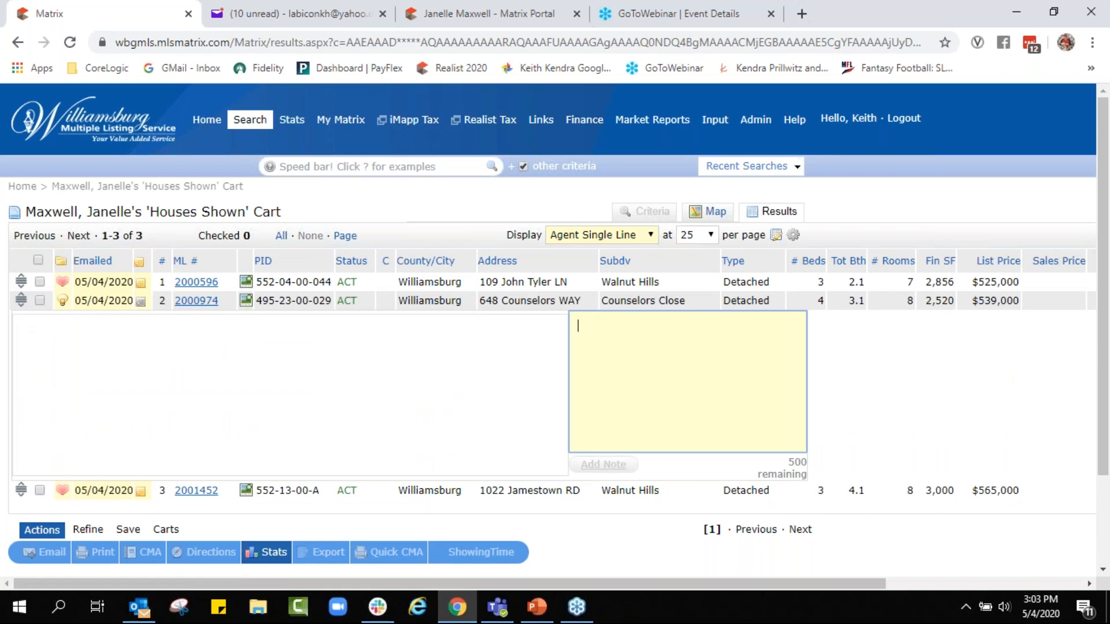
{"action": "type", "text": "Shiow"}
{"action": "type", "text": "iobn"}
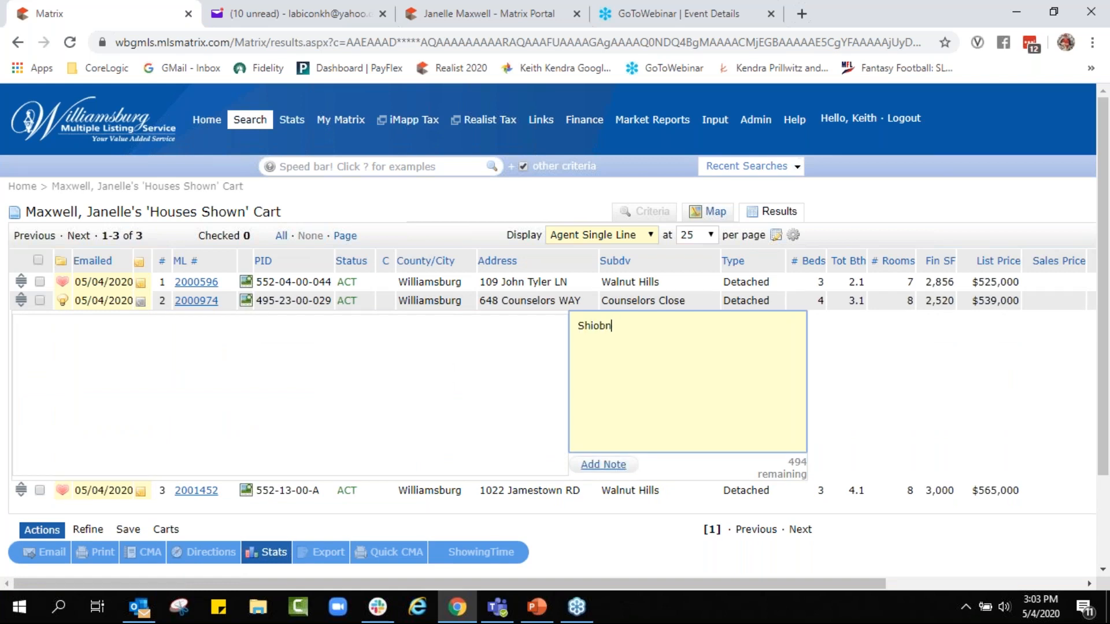
{"action": "type", "text": "own on "}
{"action": "type", "text": "5/"}
{"action": "type", "text": "4/21"}
{"action": "left_click", "coordinate": [603, 464]}
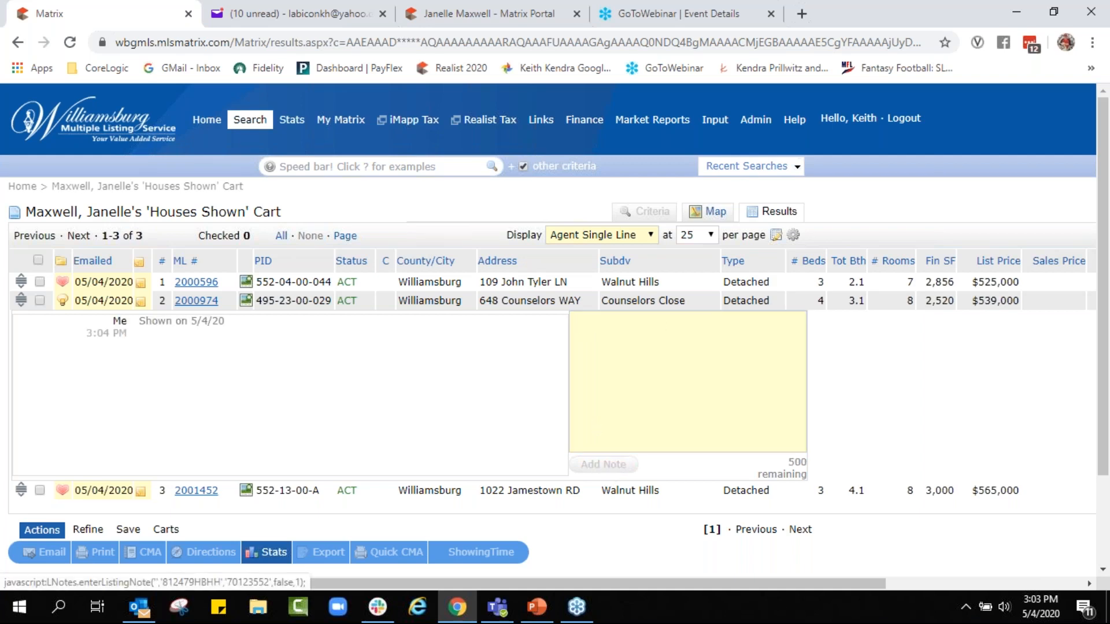
{"action": "left_click", "coordinate": [142, 303]}
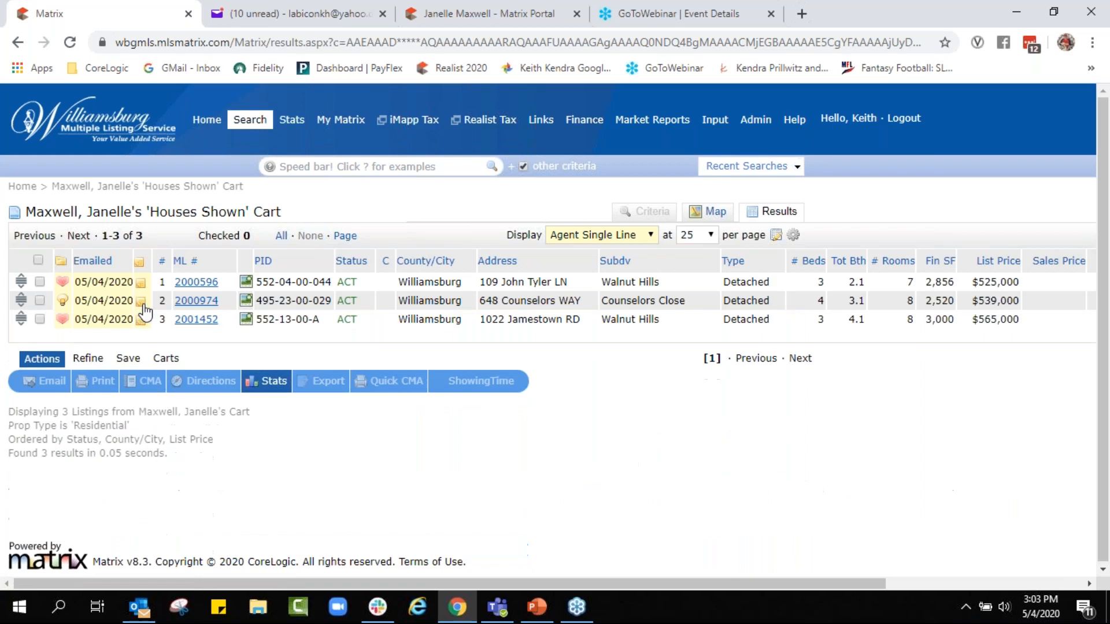
{"action": "left_click", "coordinate": [142, 319]}
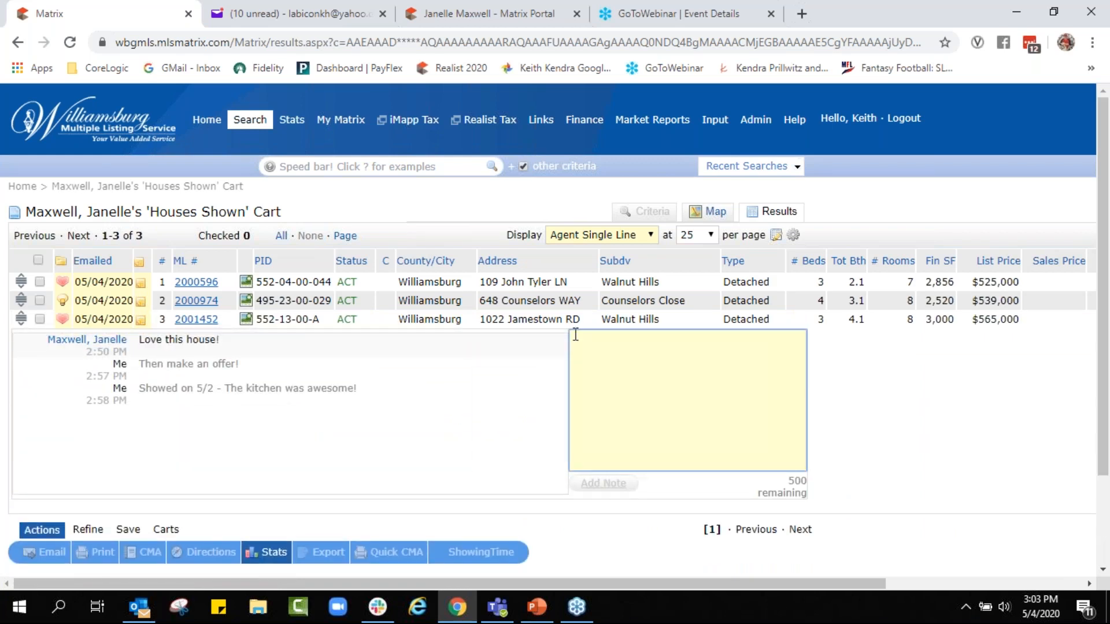
{"action": "left_click", "coordinate": [142, 320]}
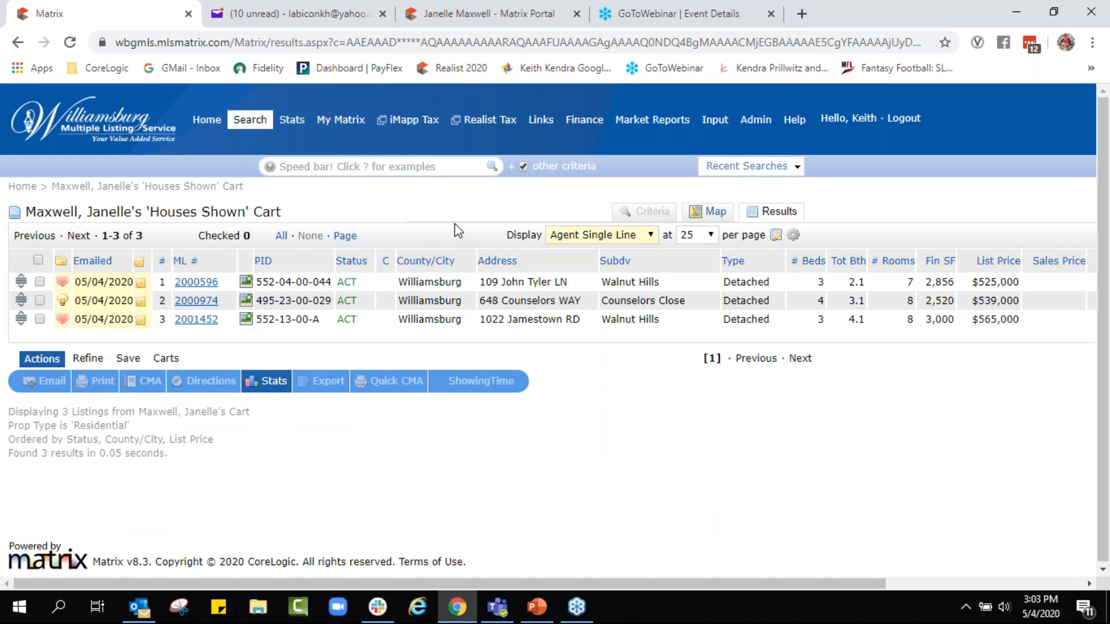
{"action": "left_click", "coordinate": [207, 120]}
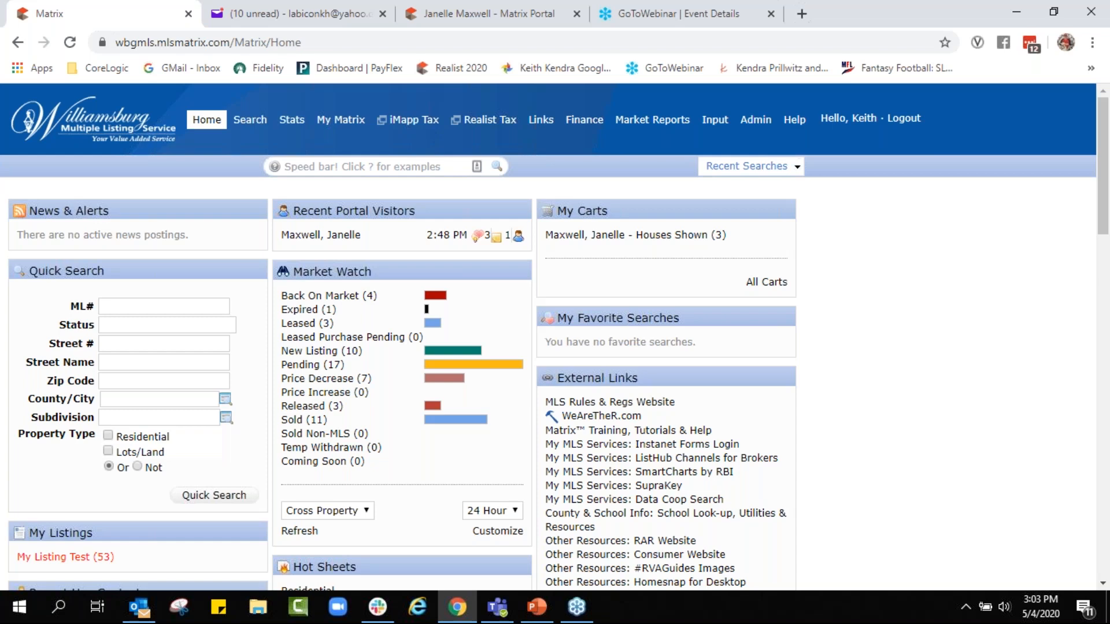
{"action": "mouse_move", "coordinate": [340, 120]}
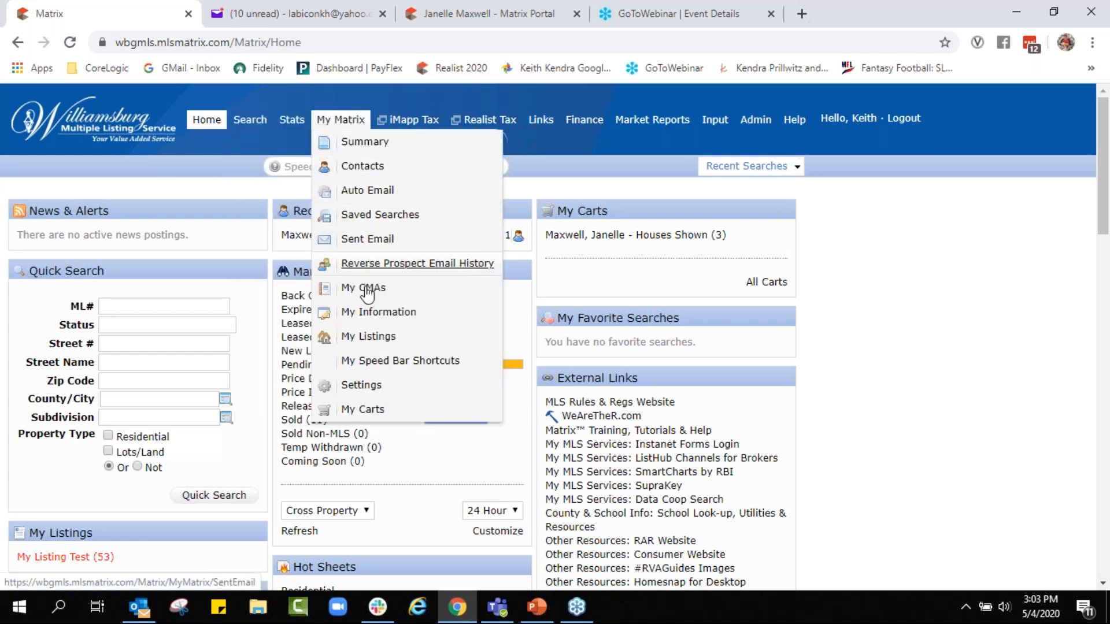
{"action": "left_click", "coordinate": [372, 410]}
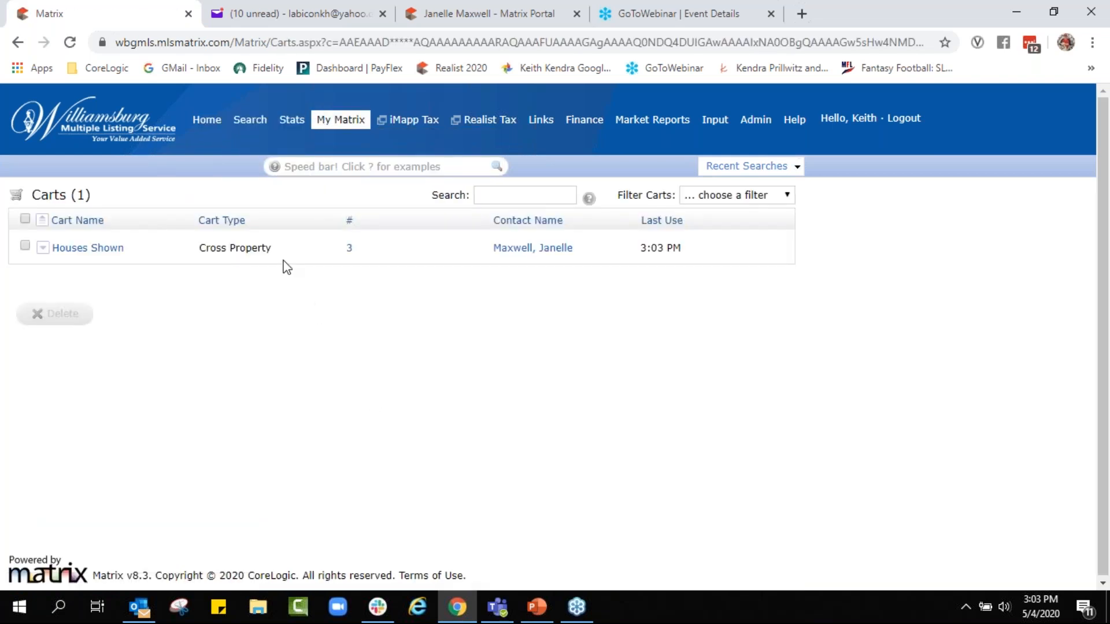
{"action": "left_click", "coordinate": [90, 249]}
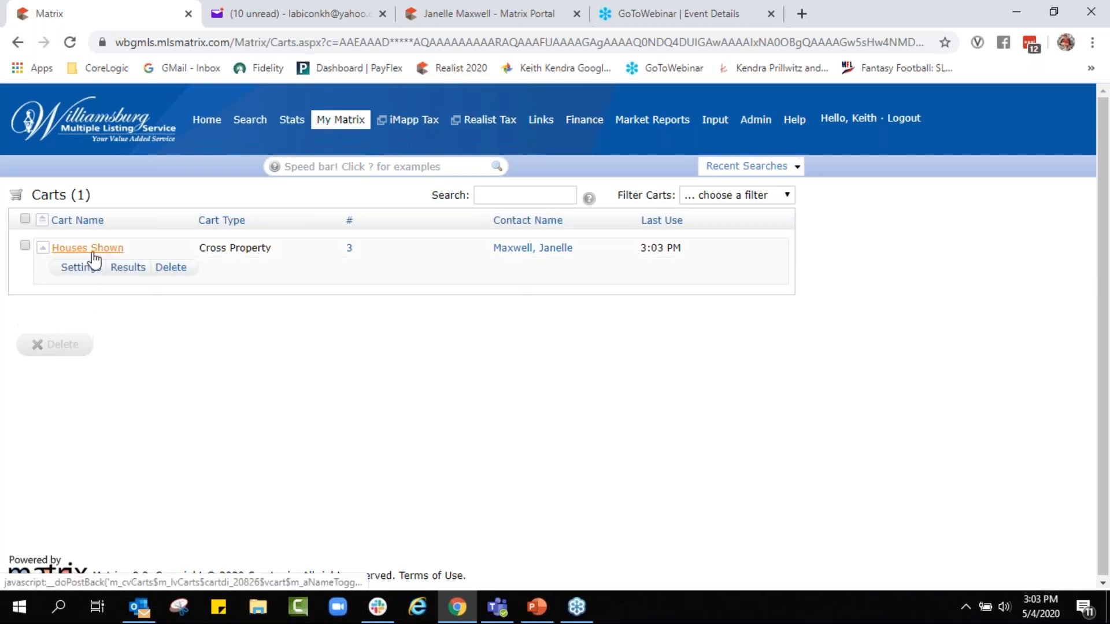
{"action": "left_click", "coordinate": [349, 248]}
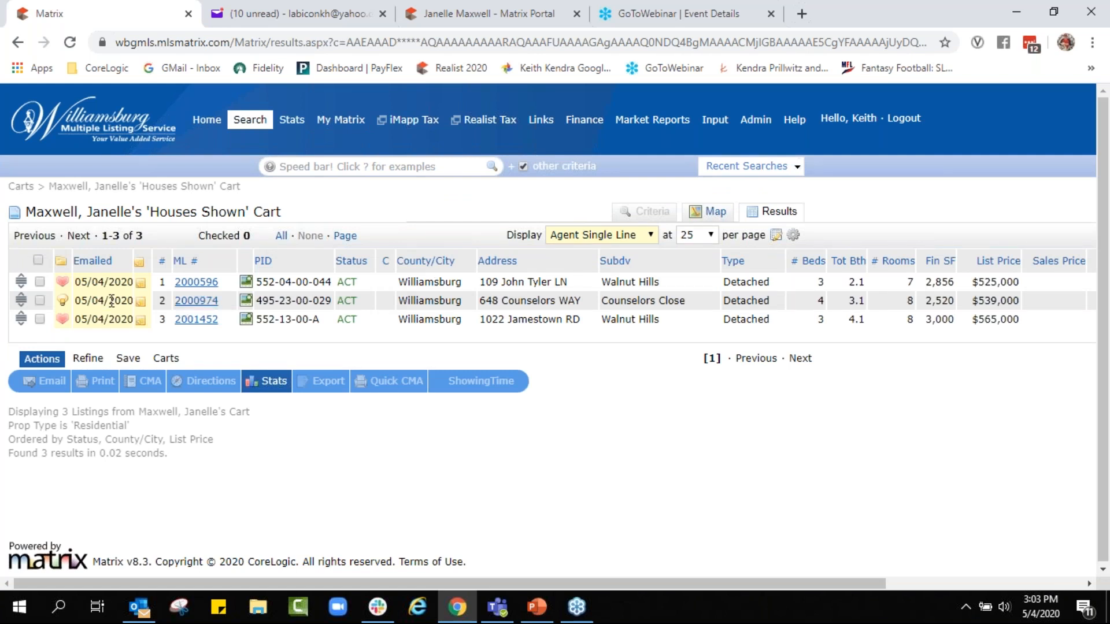
{"action": "left_click", "coordinate": [141, 301]}
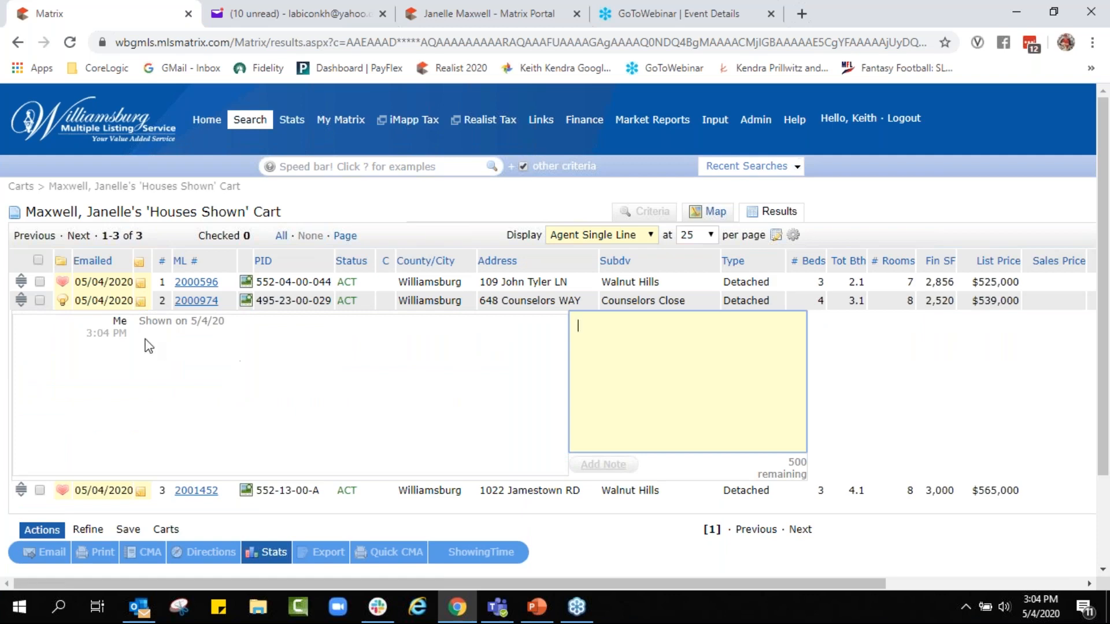
{"action": "left_click", "coordinate": [140, 301]}
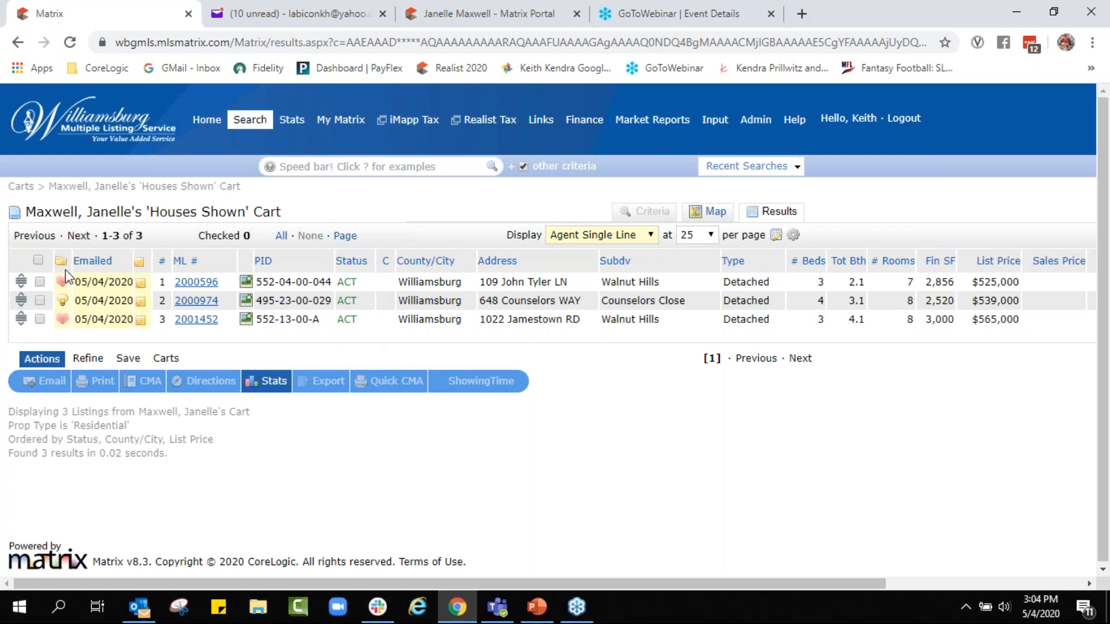
{"action": "left_click", "coordinate": [40, 282]}
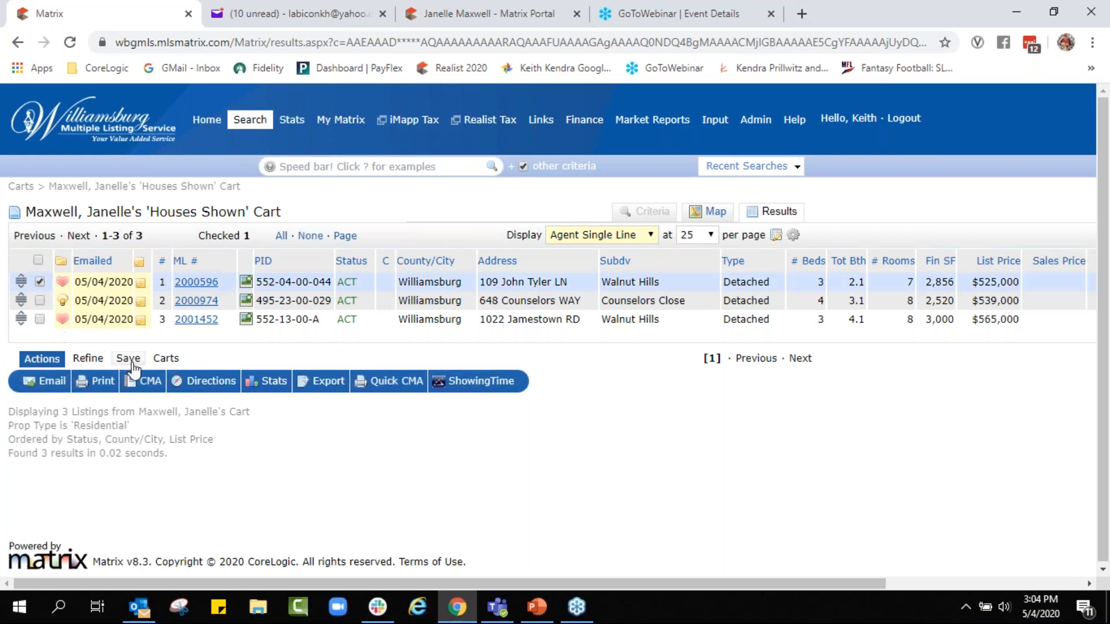
{"action": "left_click", "coordinate": [164, 360]}
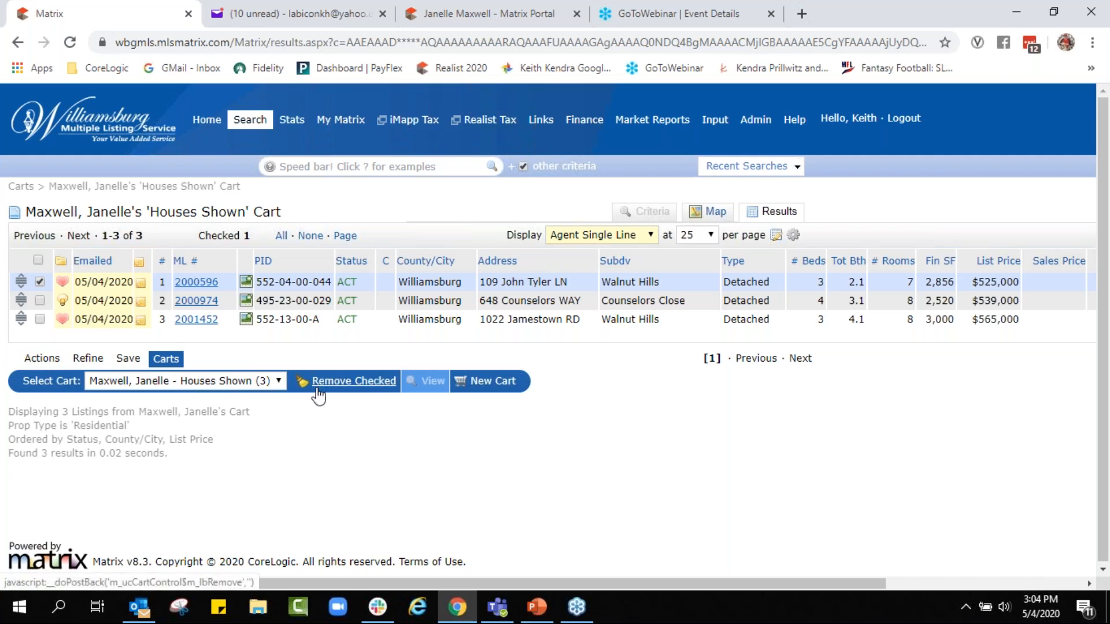
{"action": "left_click", "coordinate": [41, 281]}
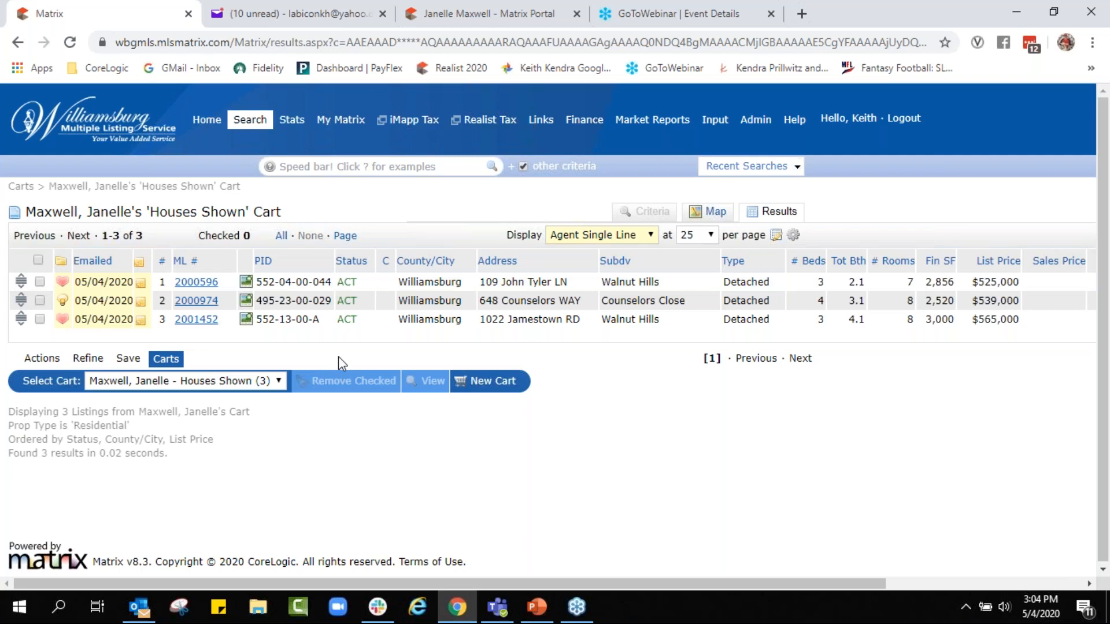
{"action": "left_click", "coordinate": [41, 359]}
{"action": "left_click", "coordinate": [39, 261]}
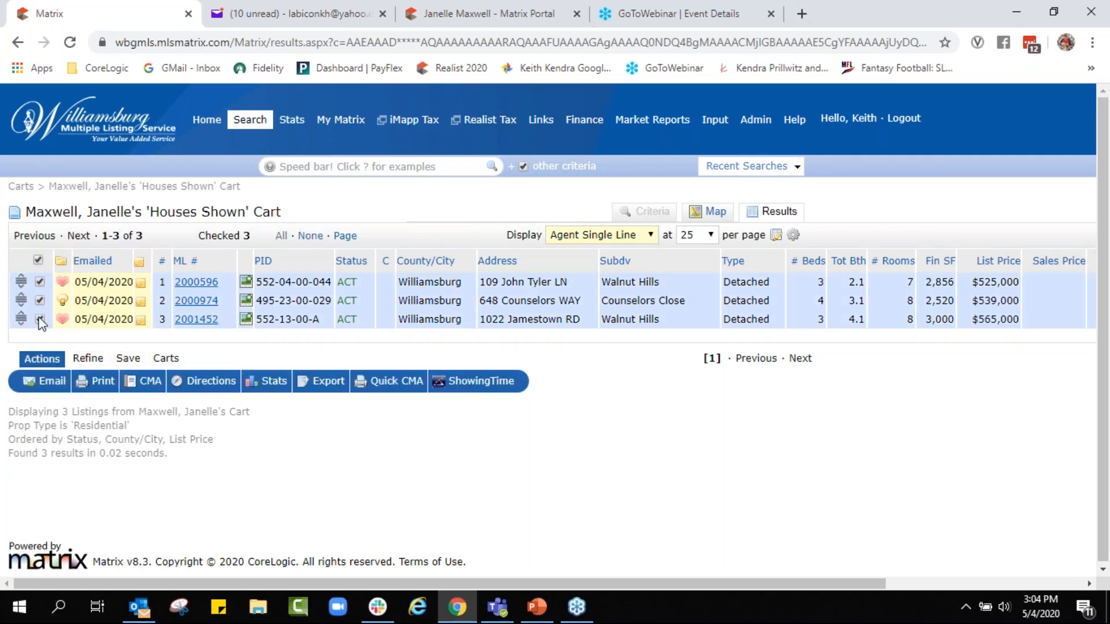
Step: Preview a printout of the three listings with Print Notes enabled, then go Home
{"action": "left_click", "coordinate": [102, 383]}
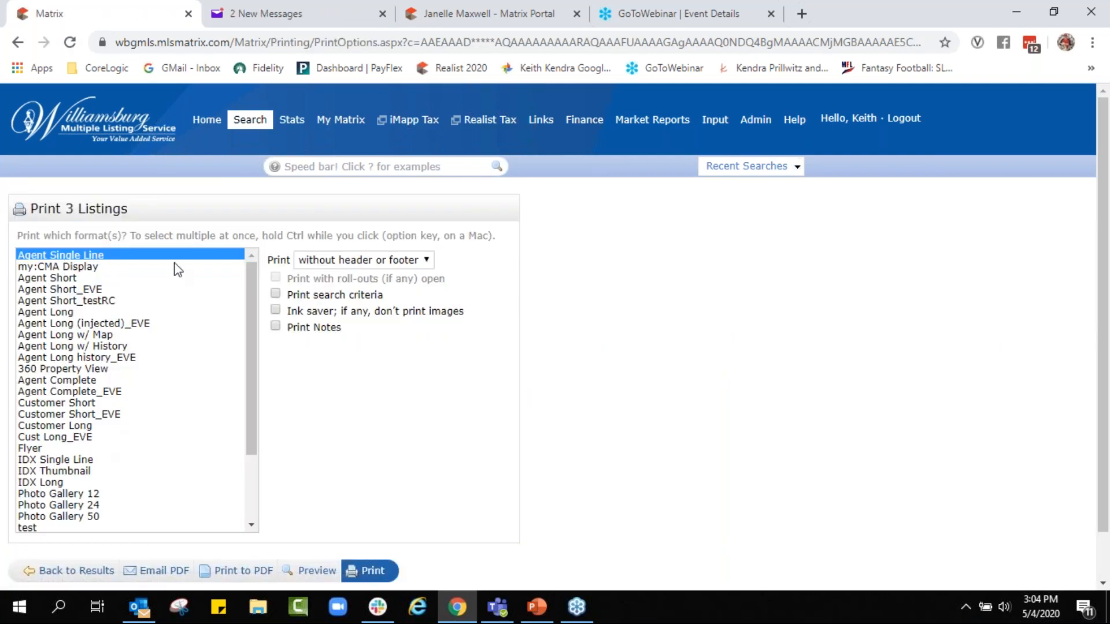
{"action": "left_click", "coordinate": [275, 326]}
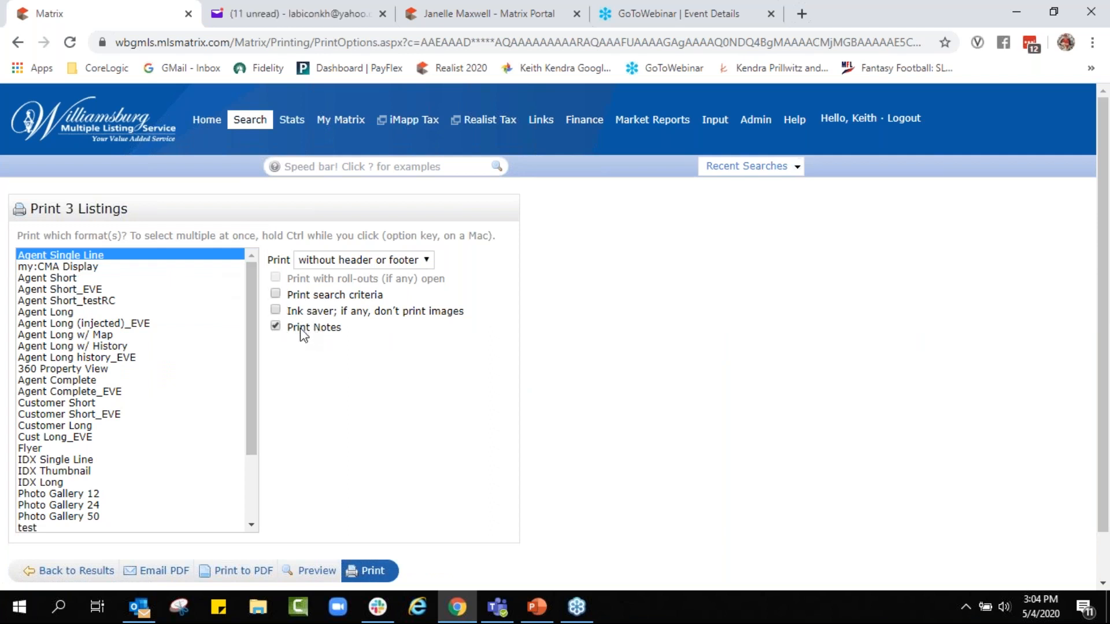
{"action": "left_click", "coordinate": [317, 571]}
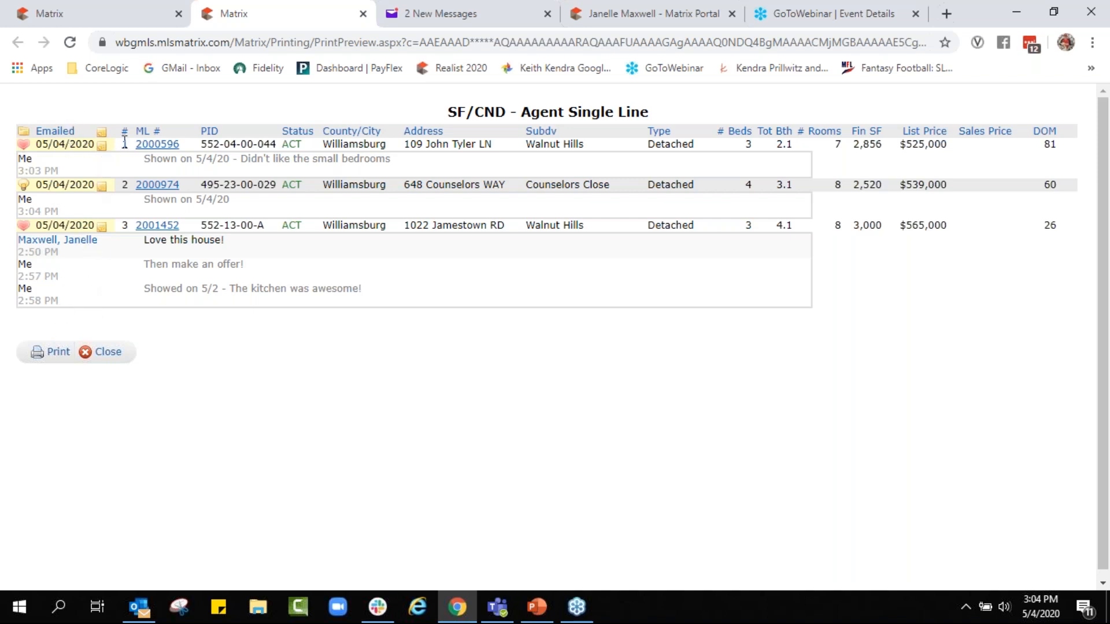
{"action": "left_click", "coordinate": [106, 352]}
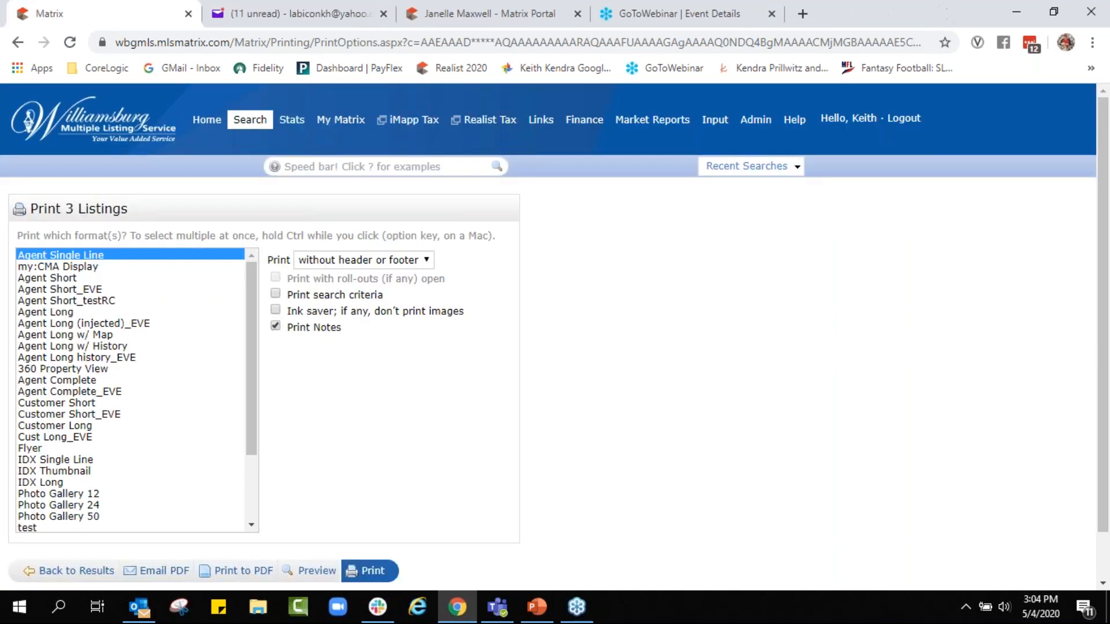
{"action": "left_click", "coordinate": [68, 575]}
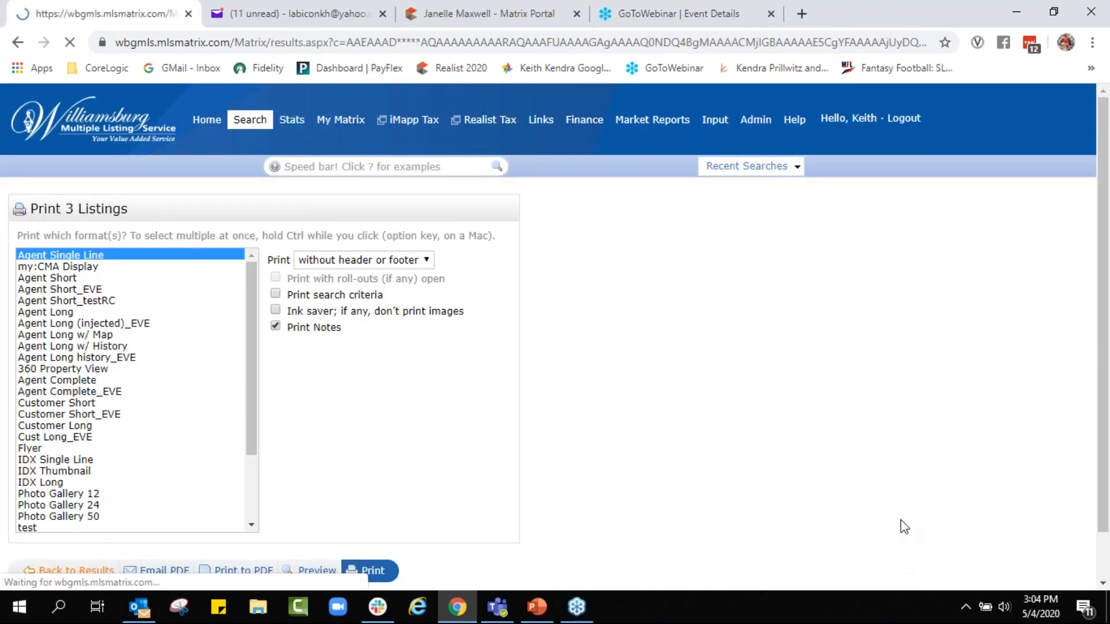
{"action": "left_click", "coordinate": [209, 126]}
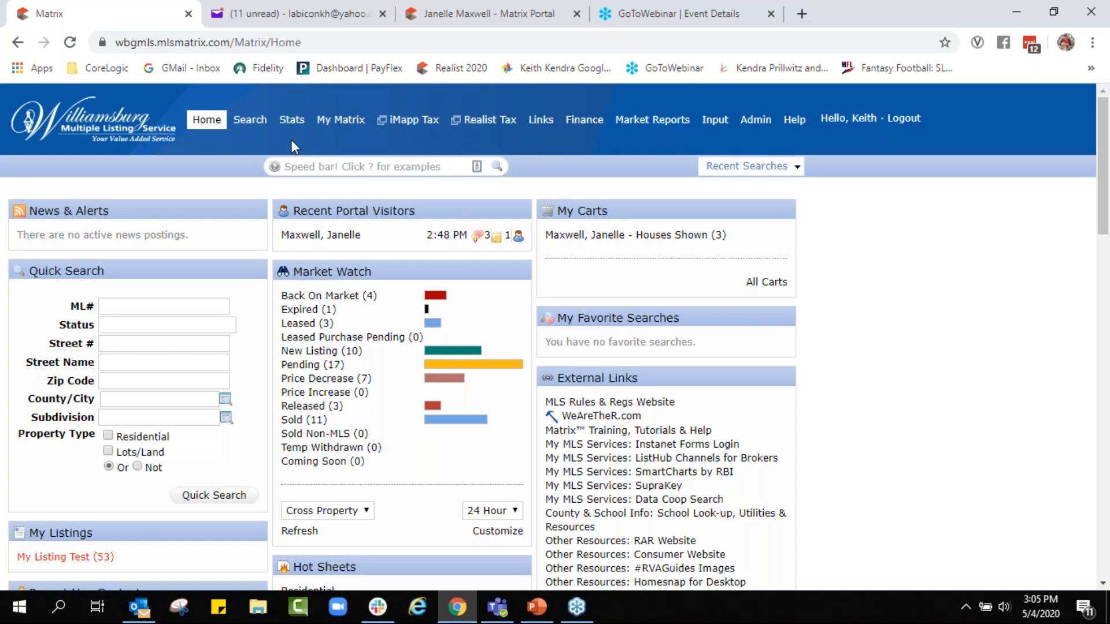
Step: Search Residential Full for active, pending or sold Fee Simple 3-bed Williamsburg Colonials
{"action": "mouse_move", "coordinate": [249, 118]}
{"action": "mouse_move", "coordinate": [283, 141]}
{"action": "left_click", "coordinate": [414, 143]}
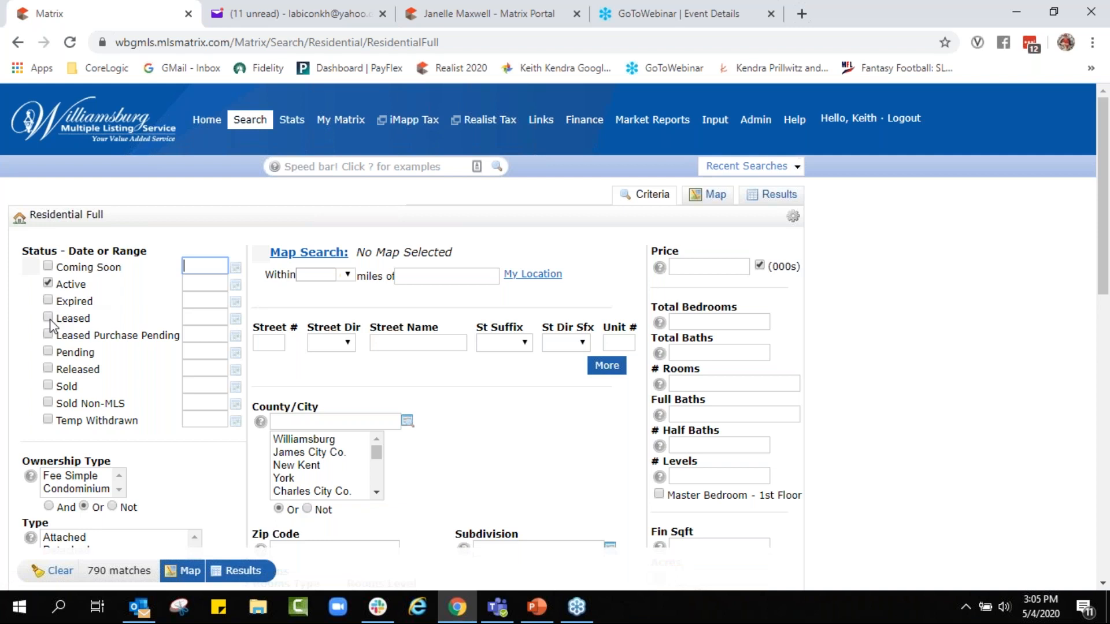
{"action": "left_click", "coordinate": [48, 351]}
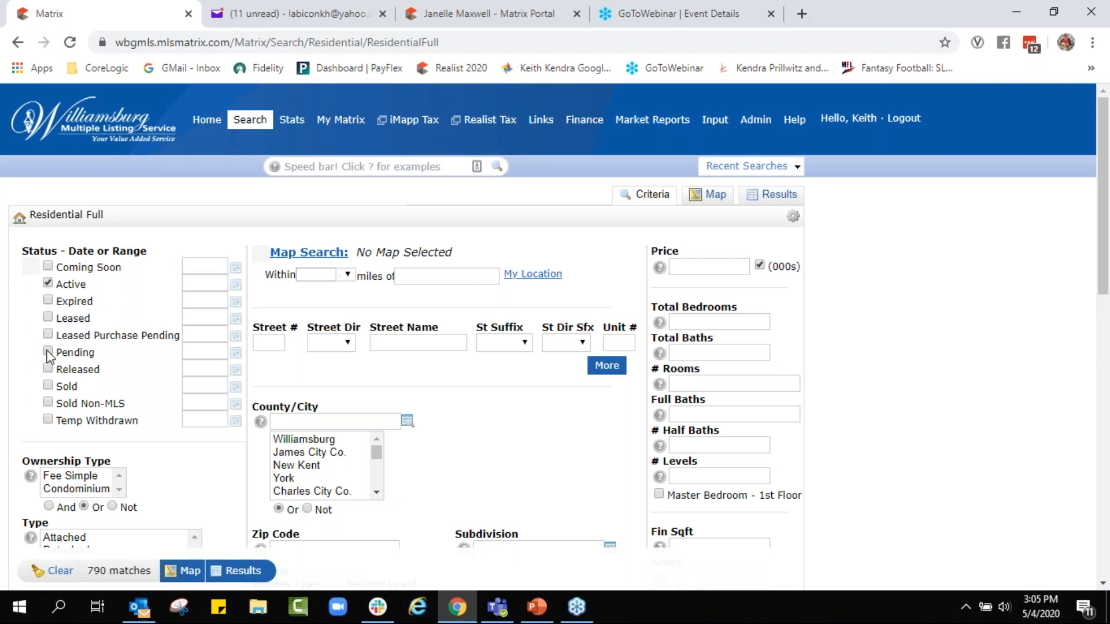
{"action": "left_click", "coordinate": [48, 386]}
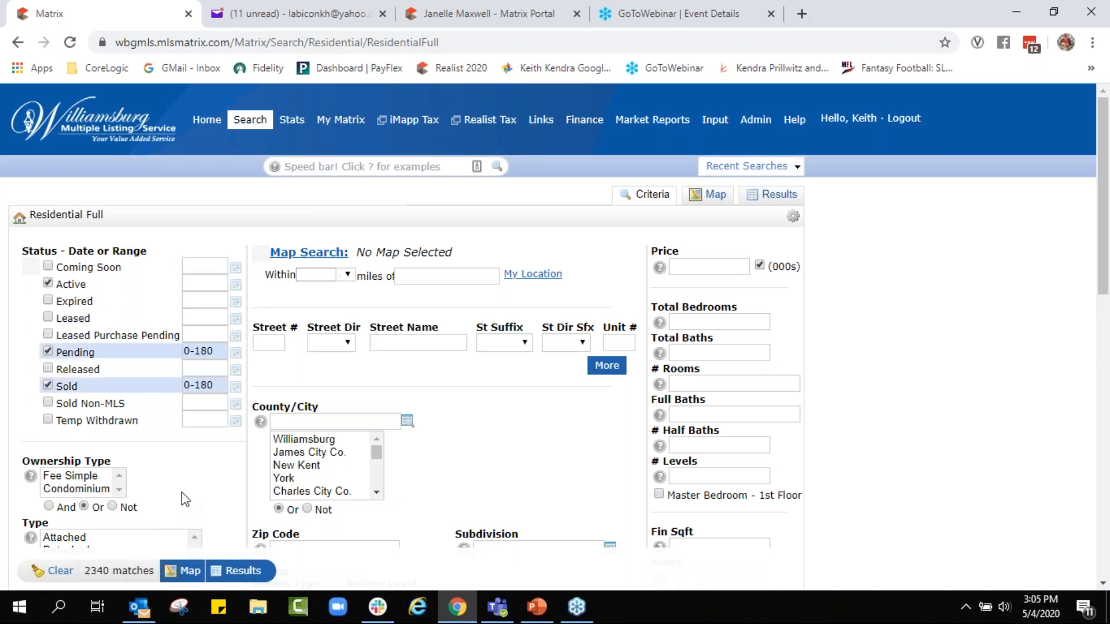
{"action": "left_click", "coordinate": [82, 476]}
{"action": "left_click", "coordinate": [324, 441]}
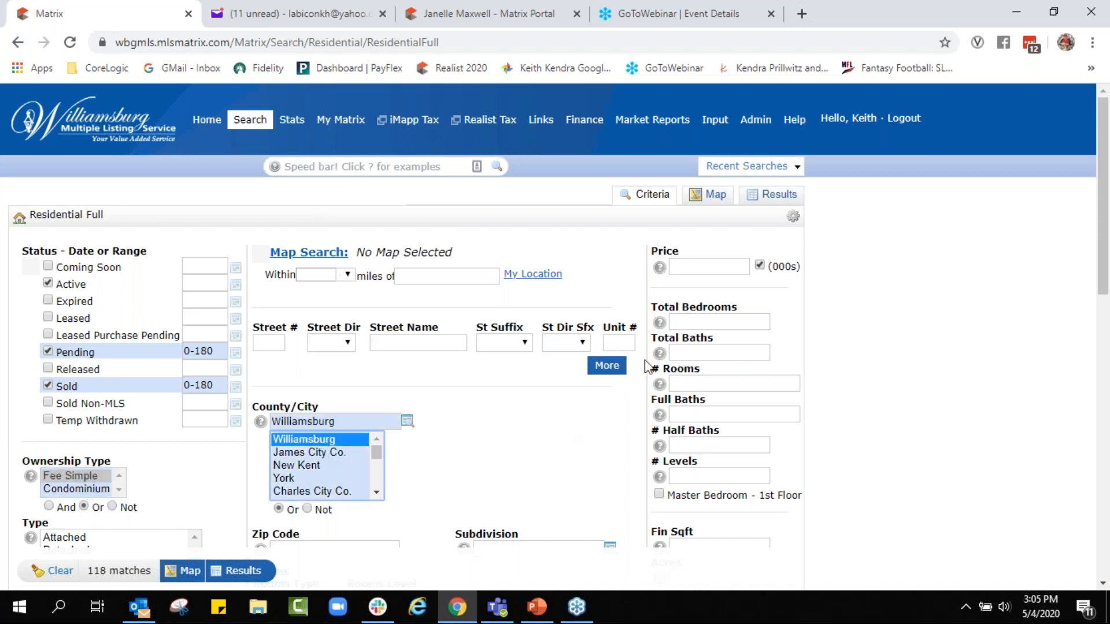
{"action": "left_click", "coordinate": [694, 322]}
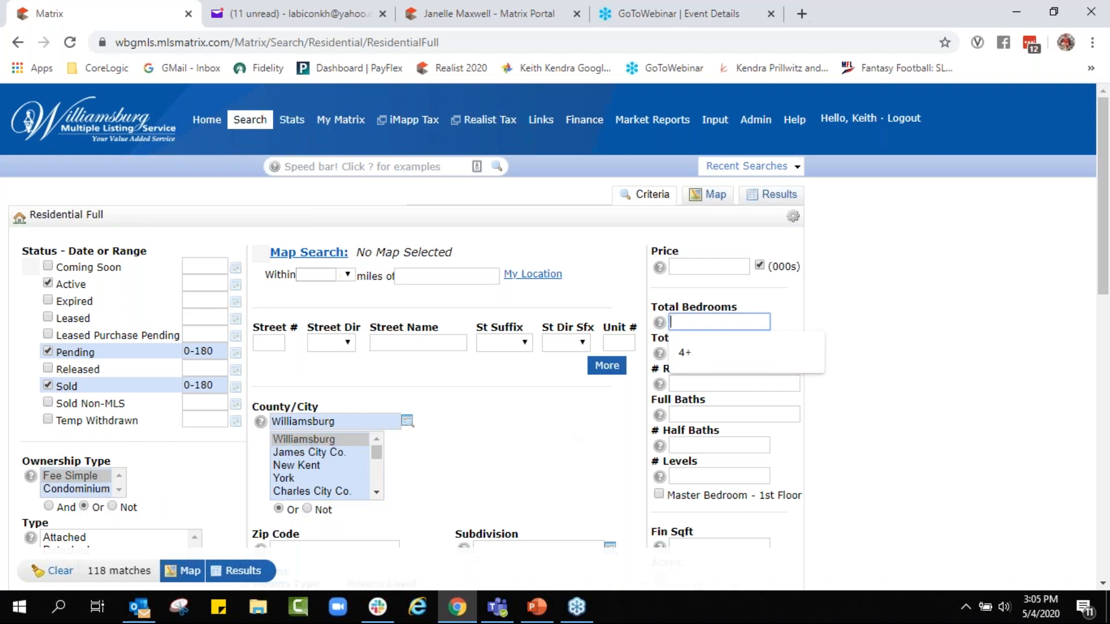
{"action": "type", "text": "3"}
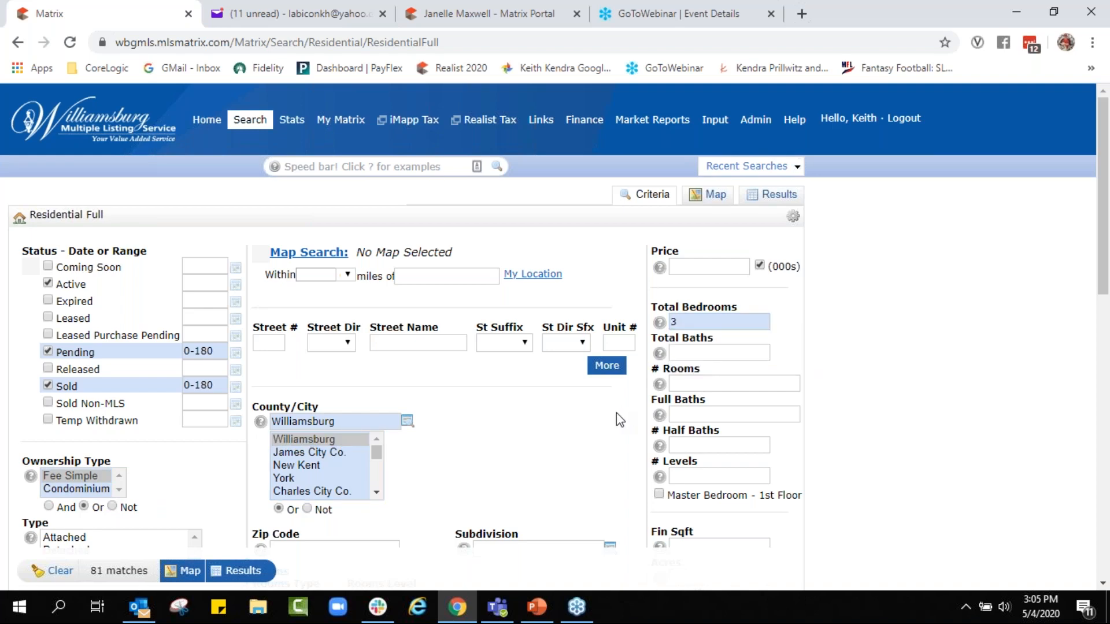
{"action": "scroll", "coordinate": [617, 412], "scroll_direction": "down", "scroll_amount": 2}
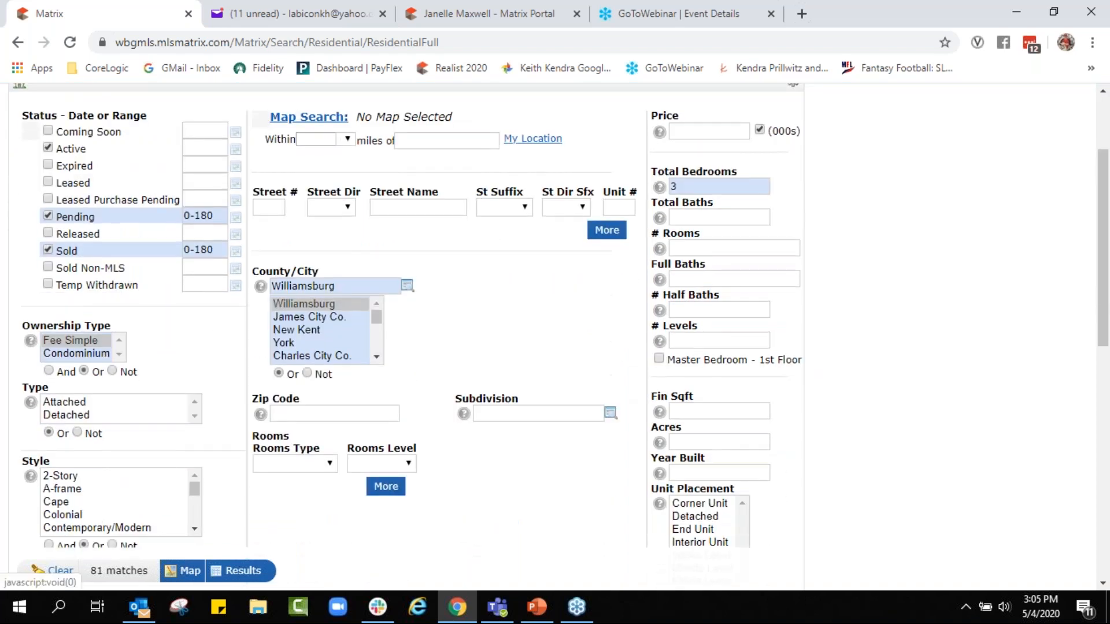
{"action": "left_click", "coordinate": [71, 416], "text": "shift"}
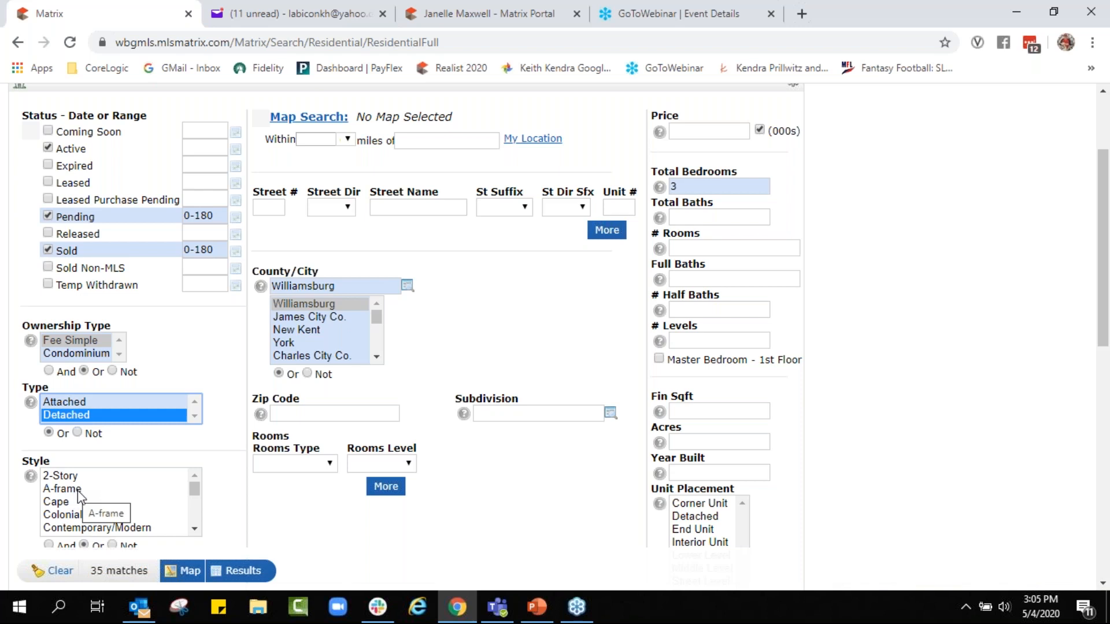
{"action": "left_click", "coordinate": [82, 514]}
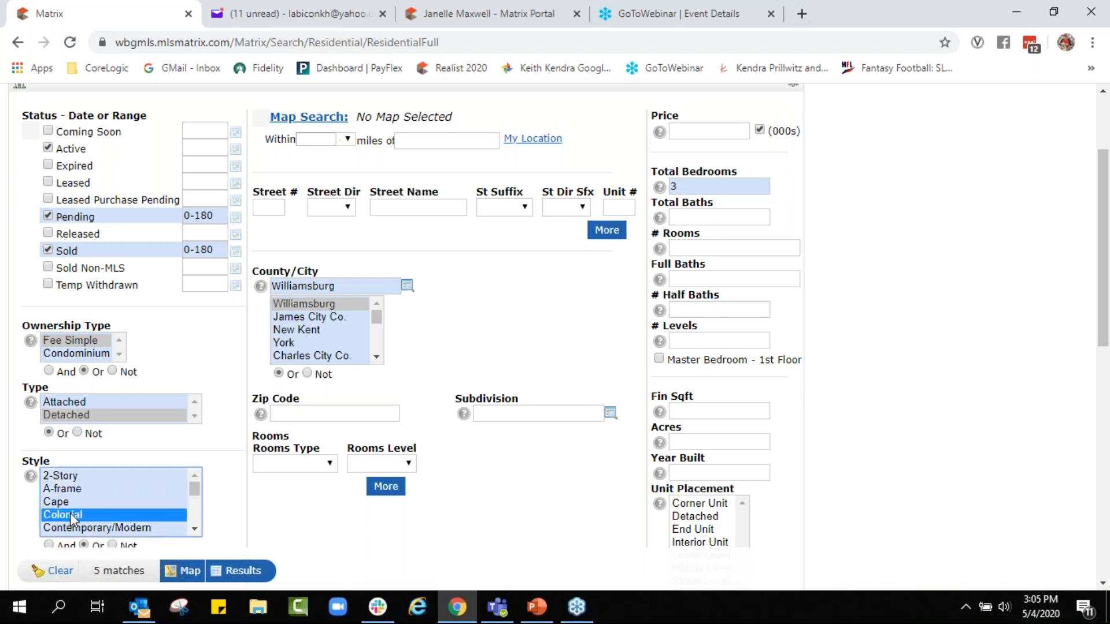
{"action": "left_click", "coordinate": [237, 571]}
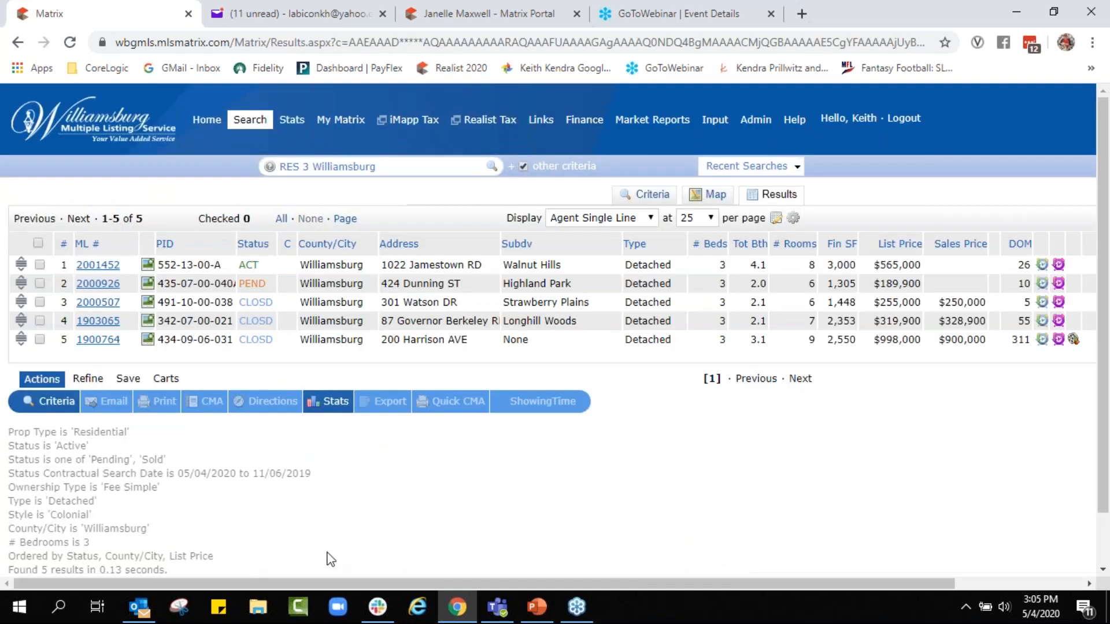
Step: Drop the Colonial style restriction and view the 35 updated results
{"action": "left_click", "coordinate": [659, 196]}
{"action": "scroll", "coordinate": [141, 426], "scroll_direction": "down", "scroll_amount": 5}
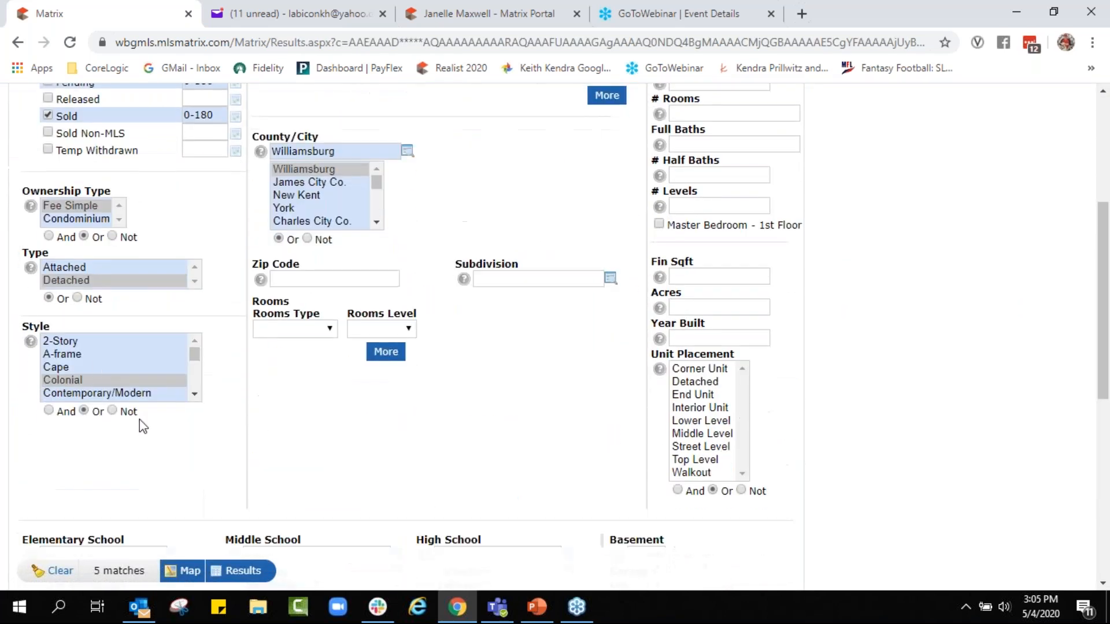
{"action": "left_click", "coordinate": [65, 380]}
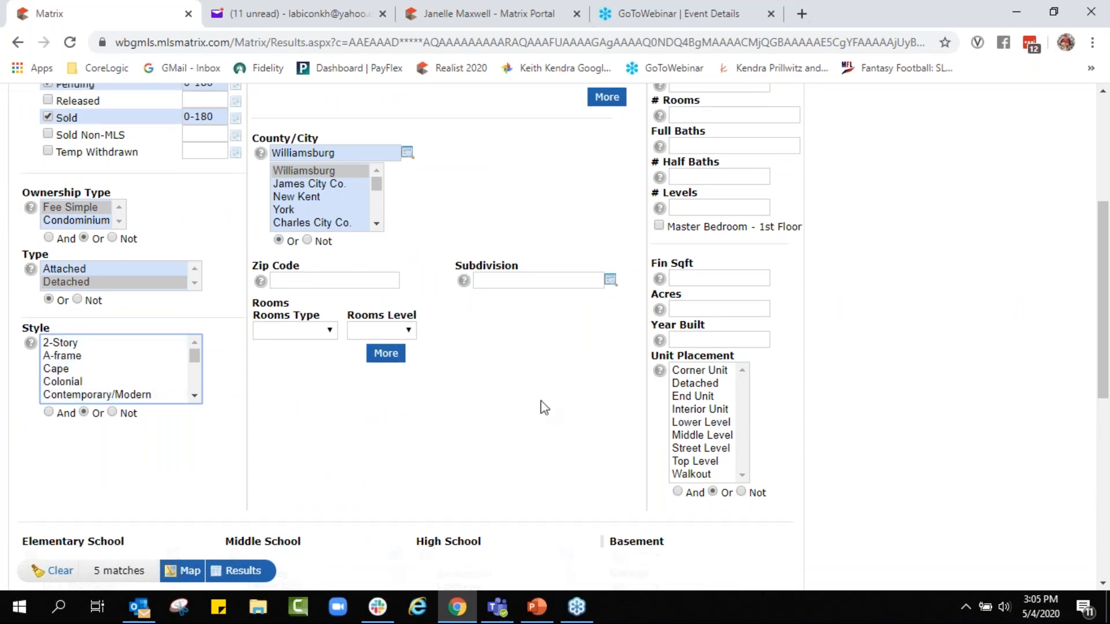
{"action": "scroll", "coordinate": [544, 407], "scroll_direction": "up", "scroll_amount": 5}
{"action": "left_click", "coordinate": [772, 200]}
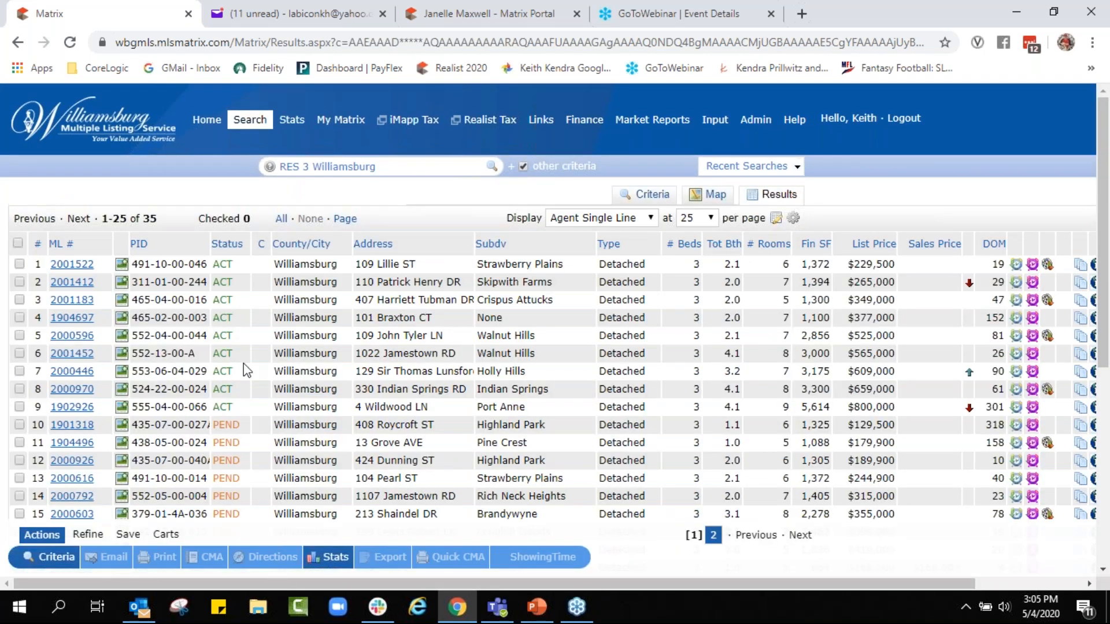
{"action": "scroll", "coordinate": [246, 370], "scroll_direction": "down", "scroll_amount": 5}
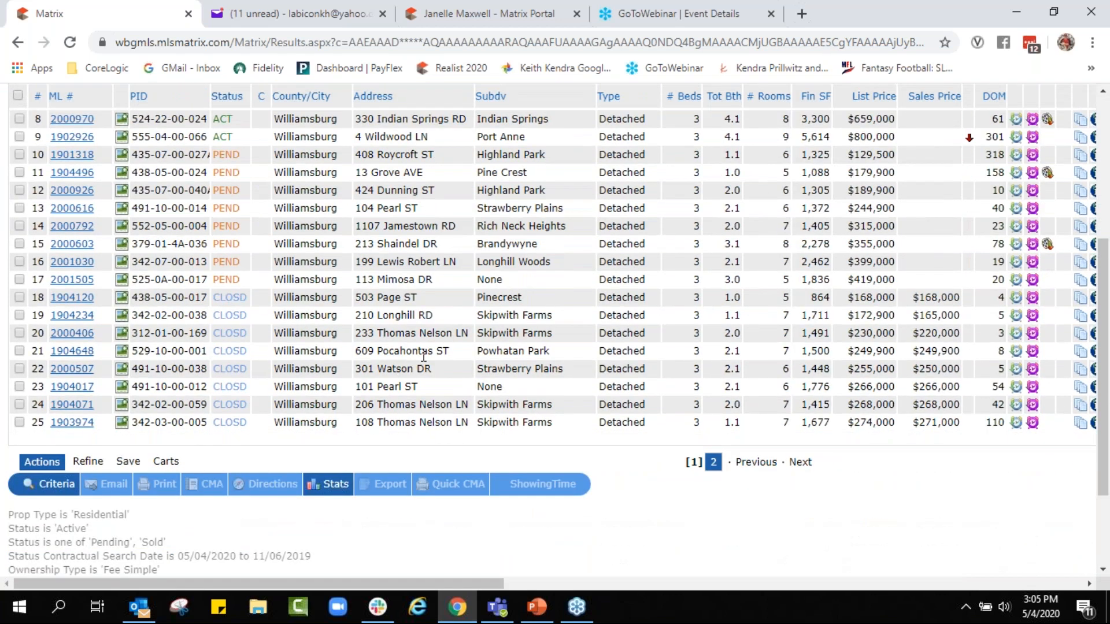
{"action": "scroll", "coordinate": [424, 357], "scroll_direction": "up", "scroll_amount": 5}
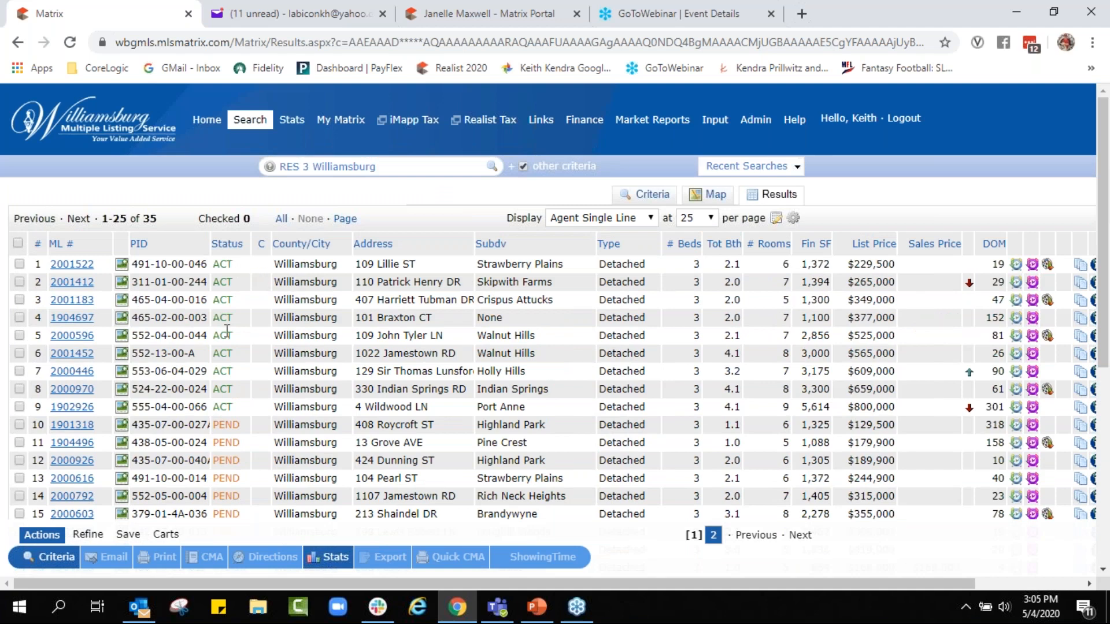
{"action": "scroll", "coordinate": [258, 467], "scroll_direction": "down", "scroll_amount": 2}
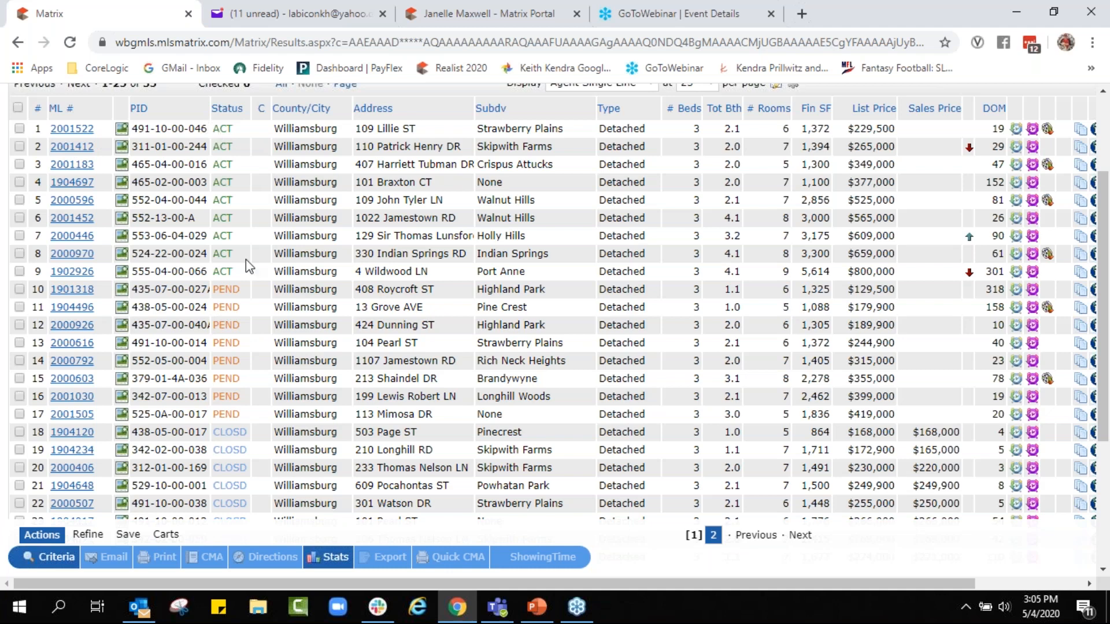
{"action": "left_click", "coordinate": [20, 396]}
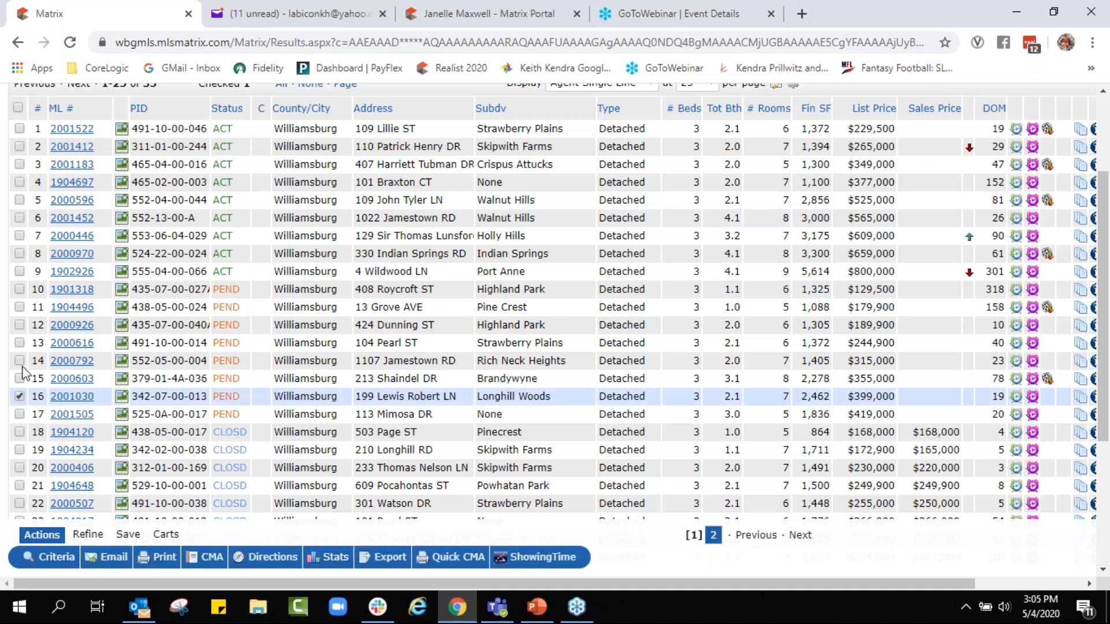
{"action": "left_click", "coordinate": [19, 360]}
{"action": "left_click", "coordinate": [19, 325]}
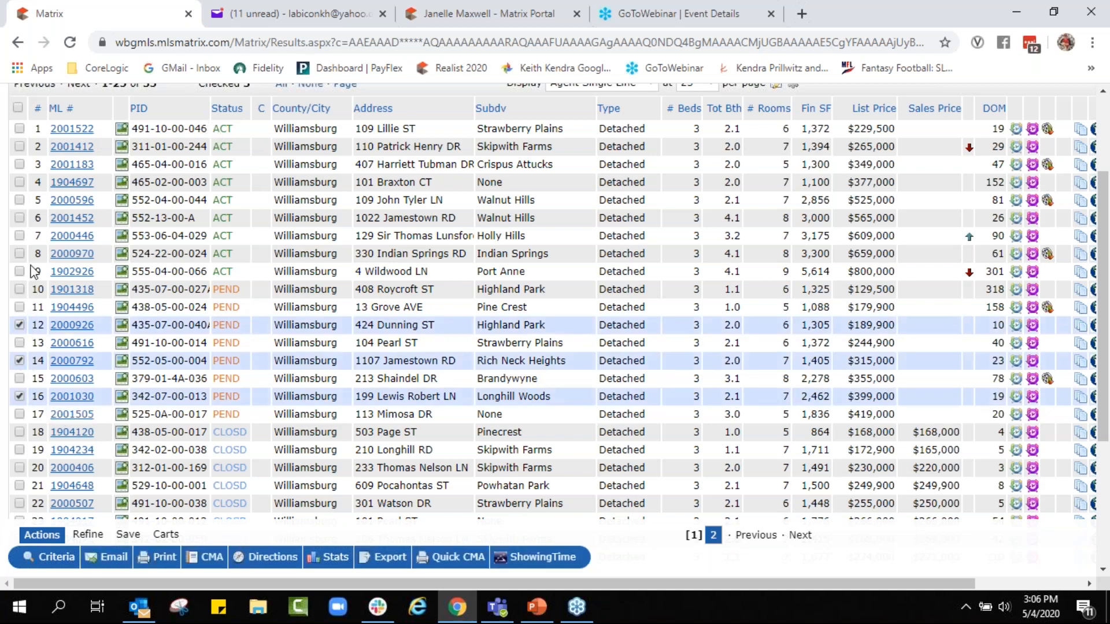
{"action": "left_click", "coordinate": [20, 218]}
{"action": "left_click", "coordinate": [20, 182]}
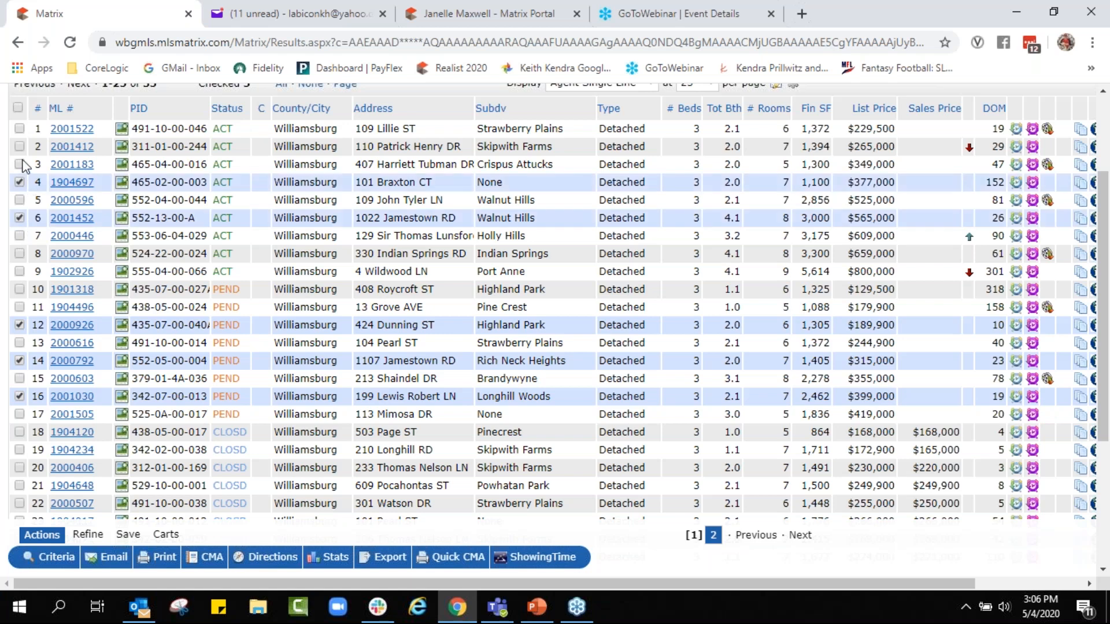
{"action": "left_click", "coordinate": [19, 147]}
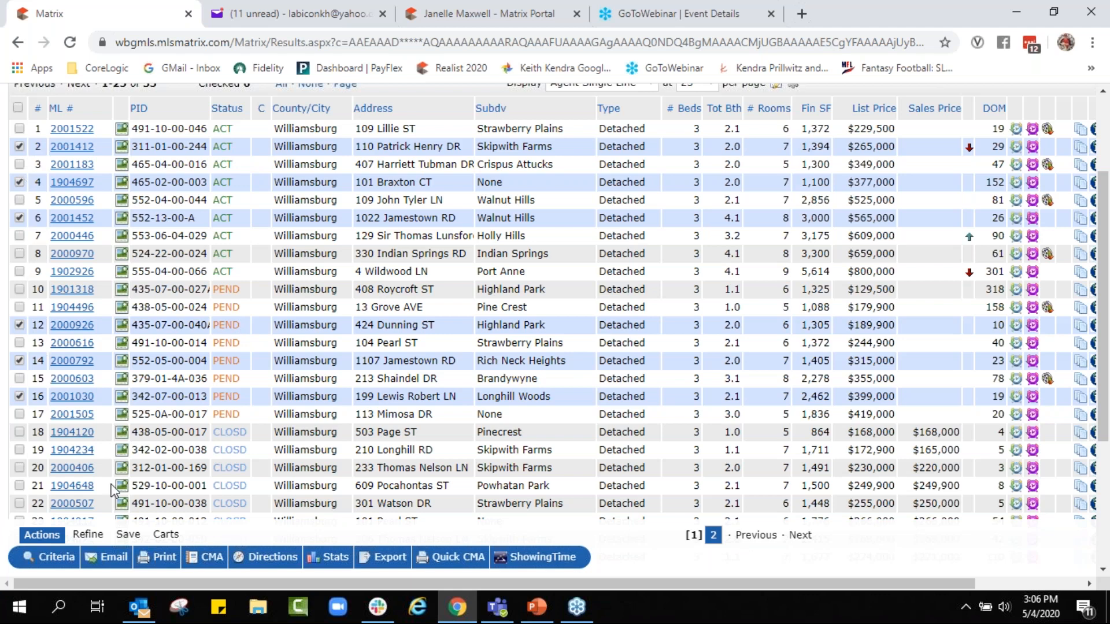
{"action": "left_click", "coordinate": [166, 535]}
Step: Start a new cart named 'Competition'
{"action": "left_click", "coordinate": [202, 561]}
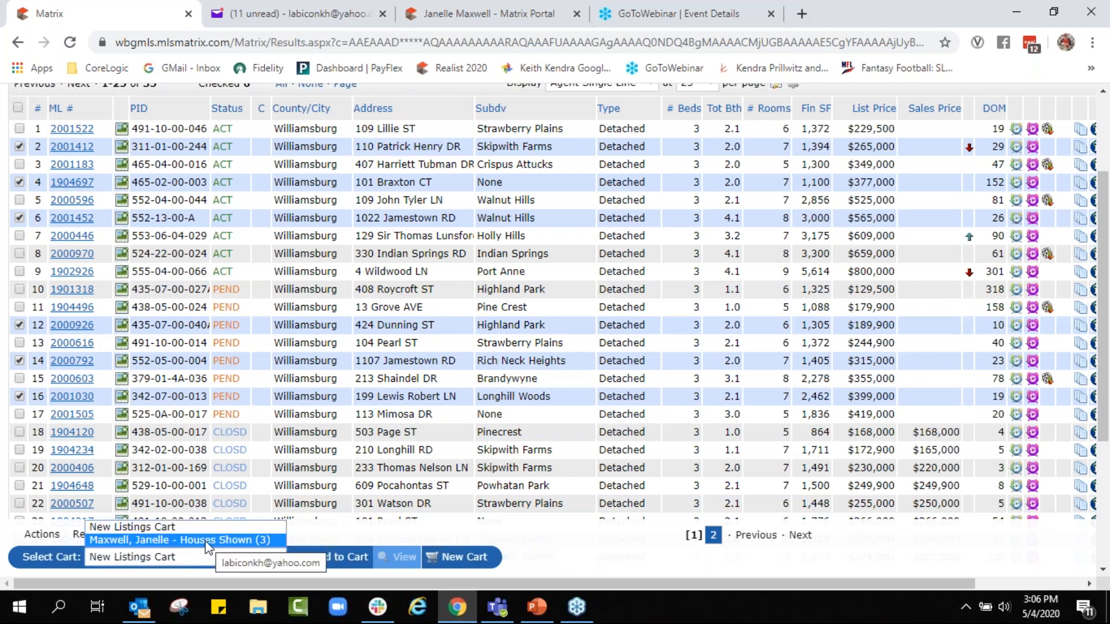
{"action": "left_click", "coordinate": [457, 558]}
{"action": "left_click", "coordinate": [456, 558]}
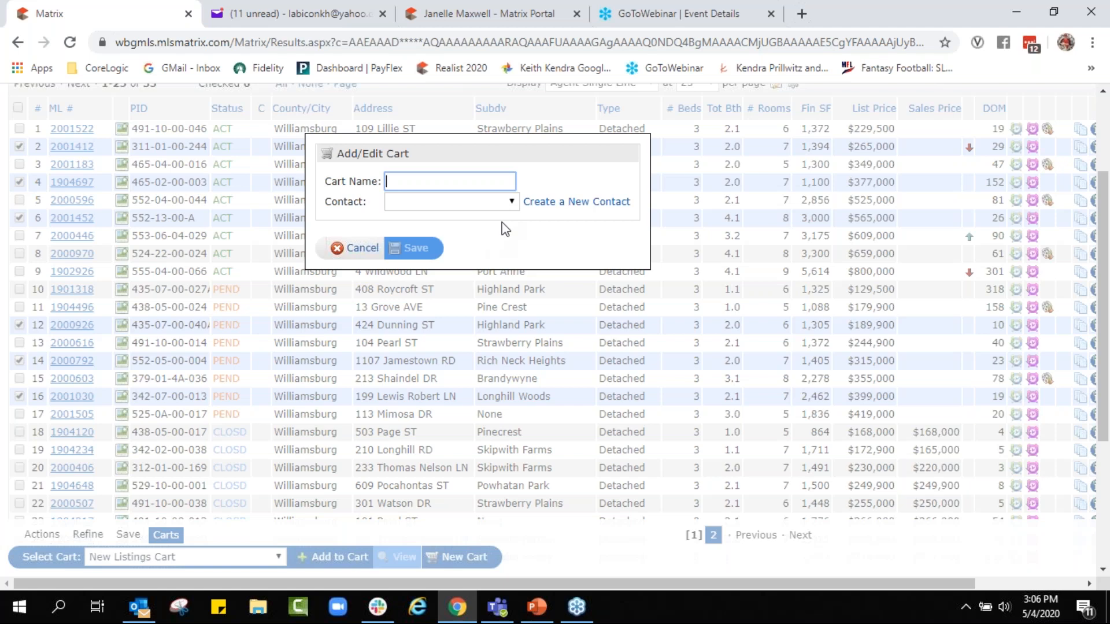
{"action": "type", "text": "Her"}
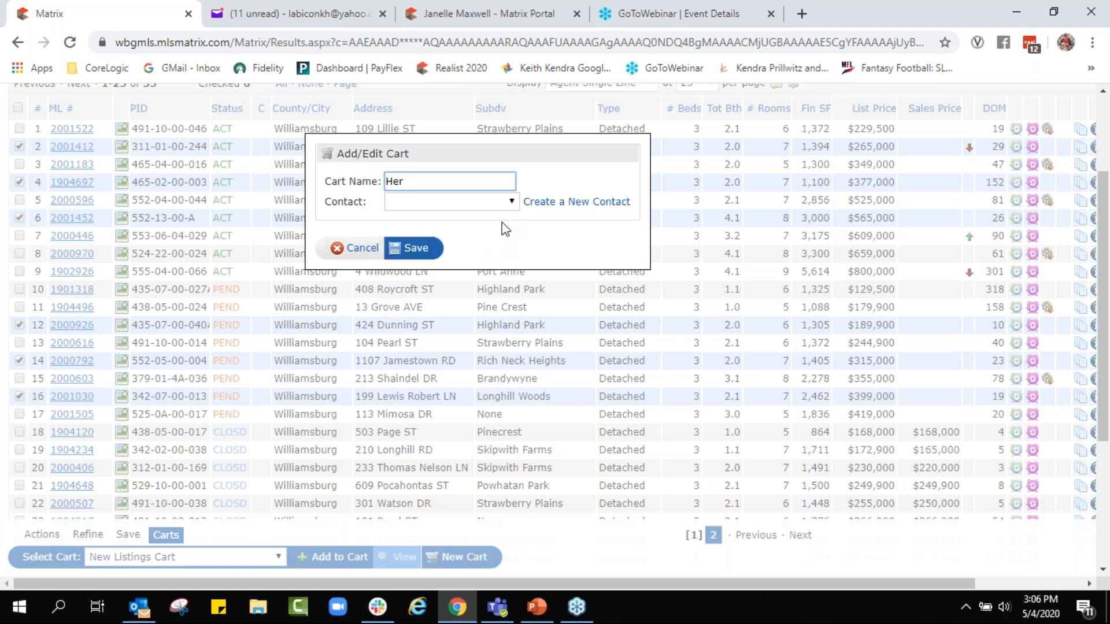
{"action": "type", "text": " Ch"}
{"action": "key", "text": "BackSpace"}
{"action": "type", "text": "om"}
{"action": "key", "text": "BackSpace"}
{"action": "key", "text": "BackSpace"}
{"action": "key", "text": "BackSpace"}
{"action": "key", "text": "BackSpace"}
{"action": "key", "text": "BackSpace"}
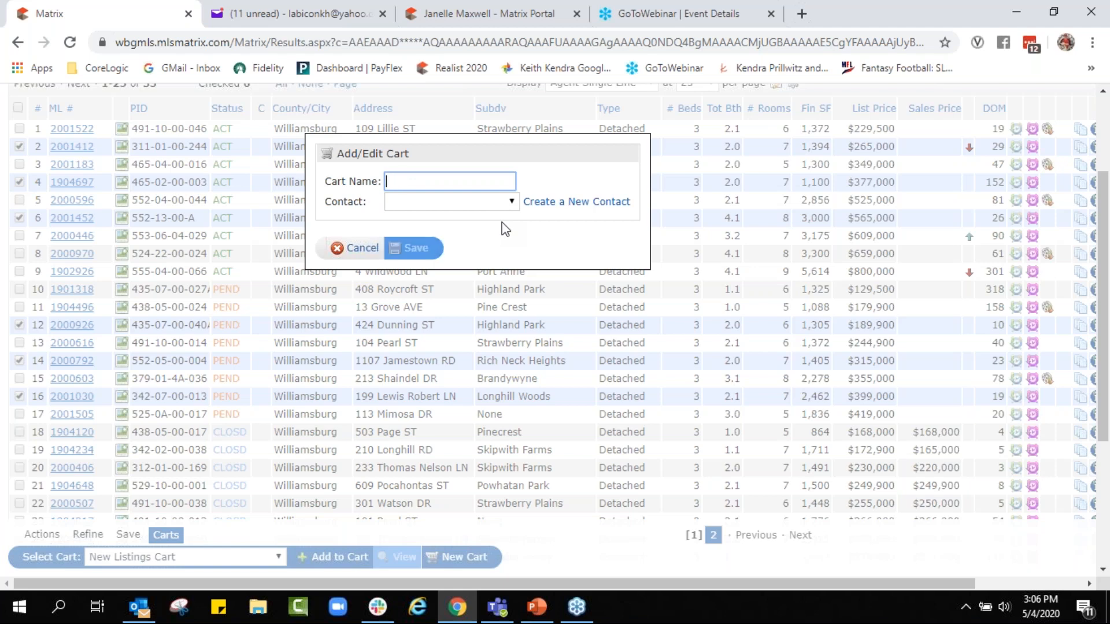
{"action": "type", "text": "Competition"}
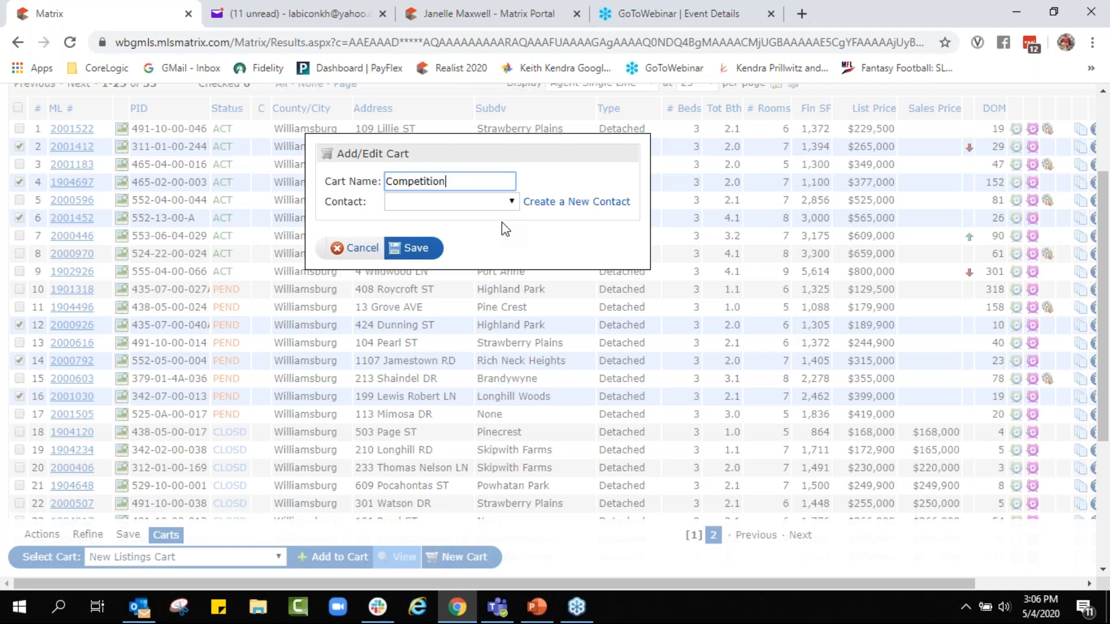
{"action": "key", "text": "Tab"}
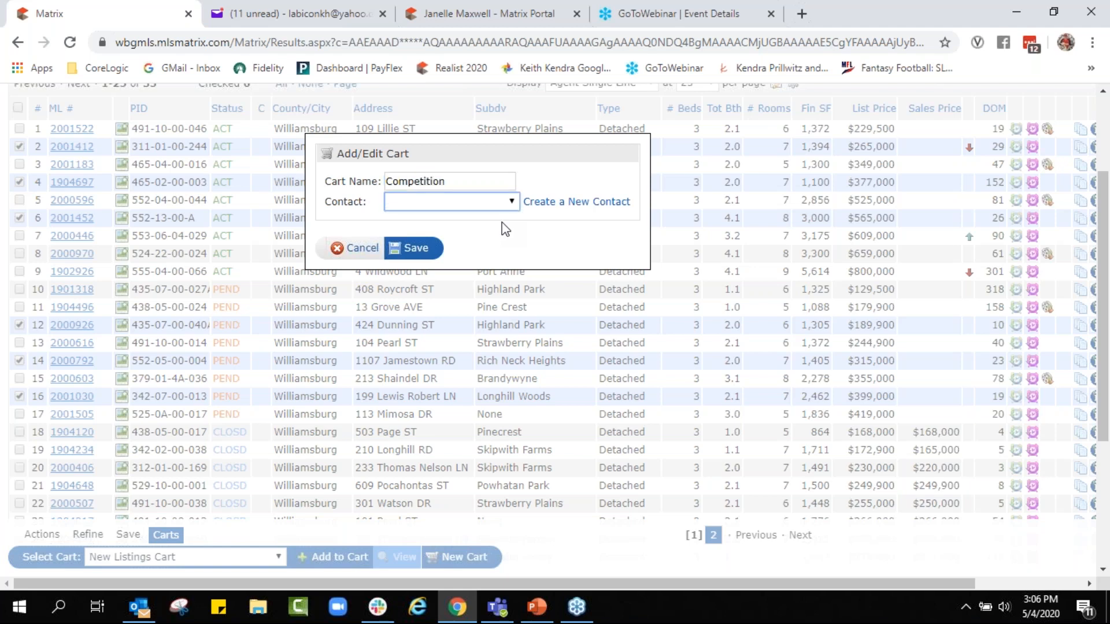
Step: Link the Competition cart to the buyer's contact, save it, and confirm it in Select Cart
{"action": "left_click", "coordinate": [512, 201]}
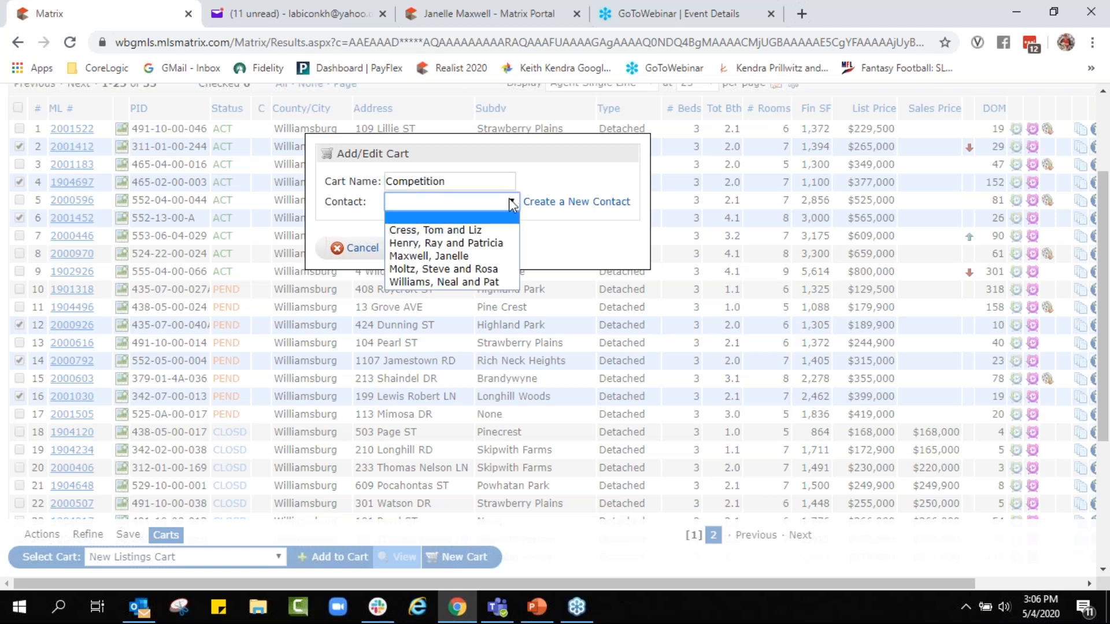
{"action": "left_click", "coordinate": [471, 254]}
{"action": "left_click", "coordinate": [415, 248]}
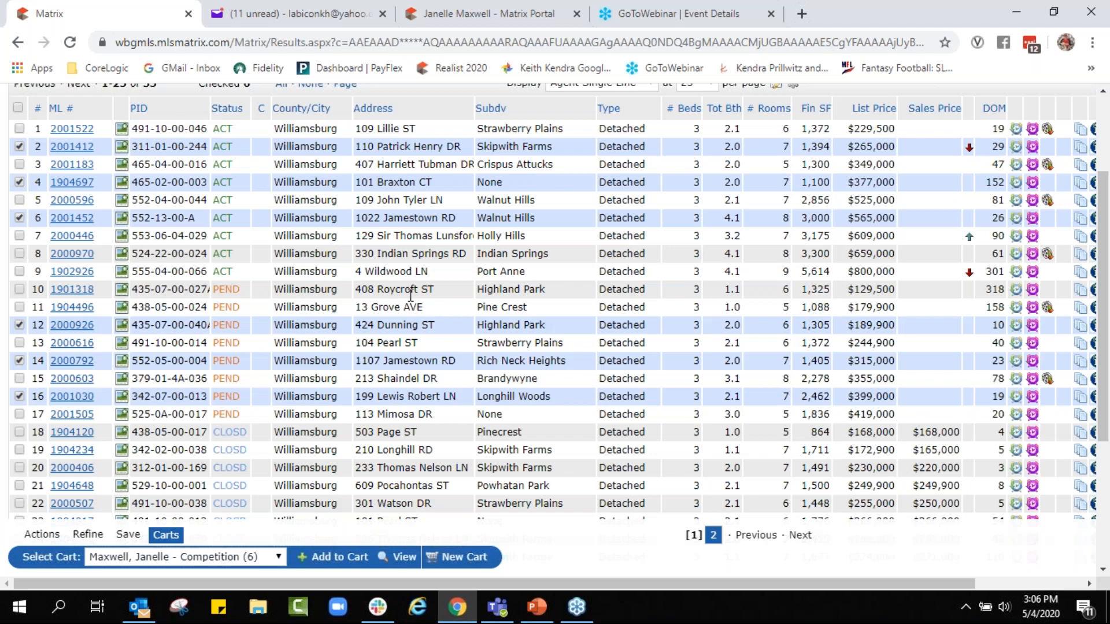
{"action": "left_click", "coordinate": [244, 559]}
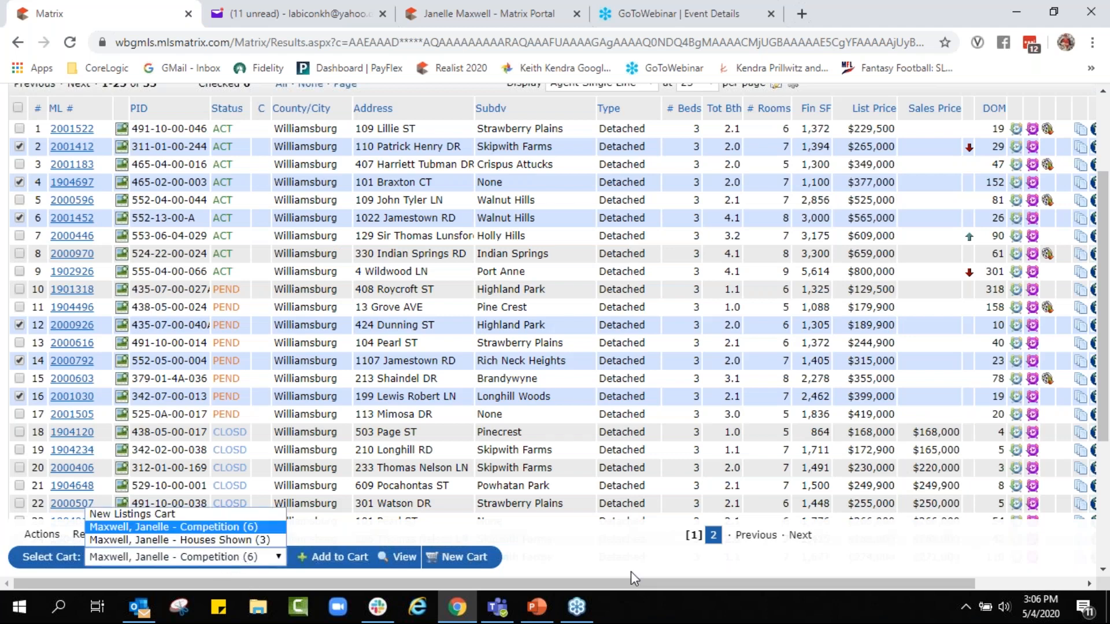
{"action": "left_click", "coordinate": [593, 544]}
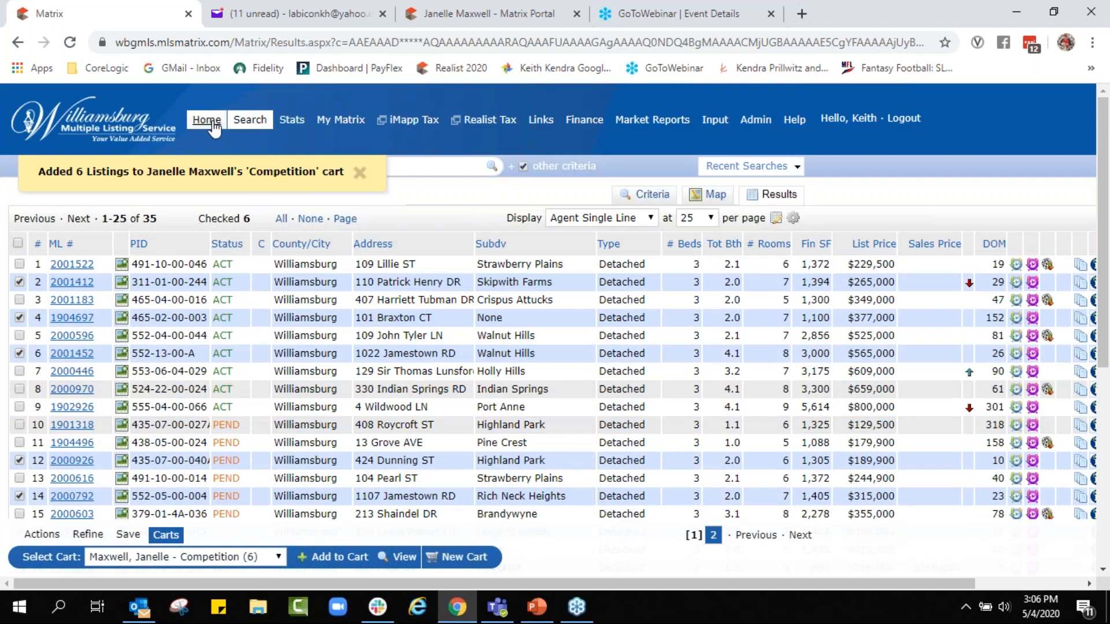
Step: From Home's My Carts panel, open Competition (6) to list its six Williamsburg homes
{"action": "left_click", "coordinate": [213, 124]}
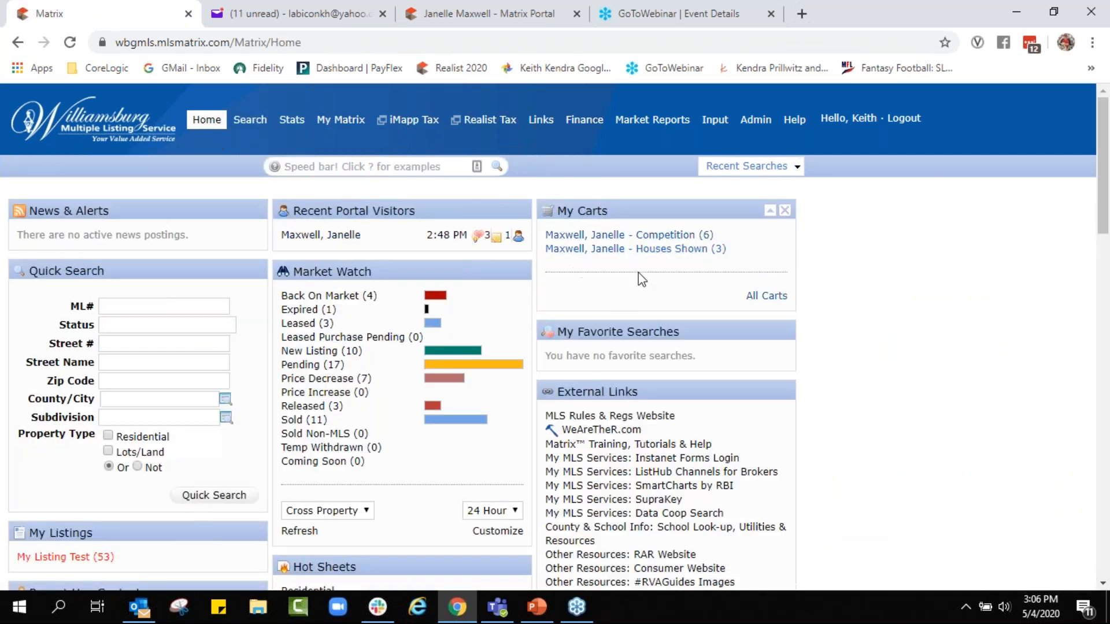
{"action": "left_click", "coordinate": [659, 235]}
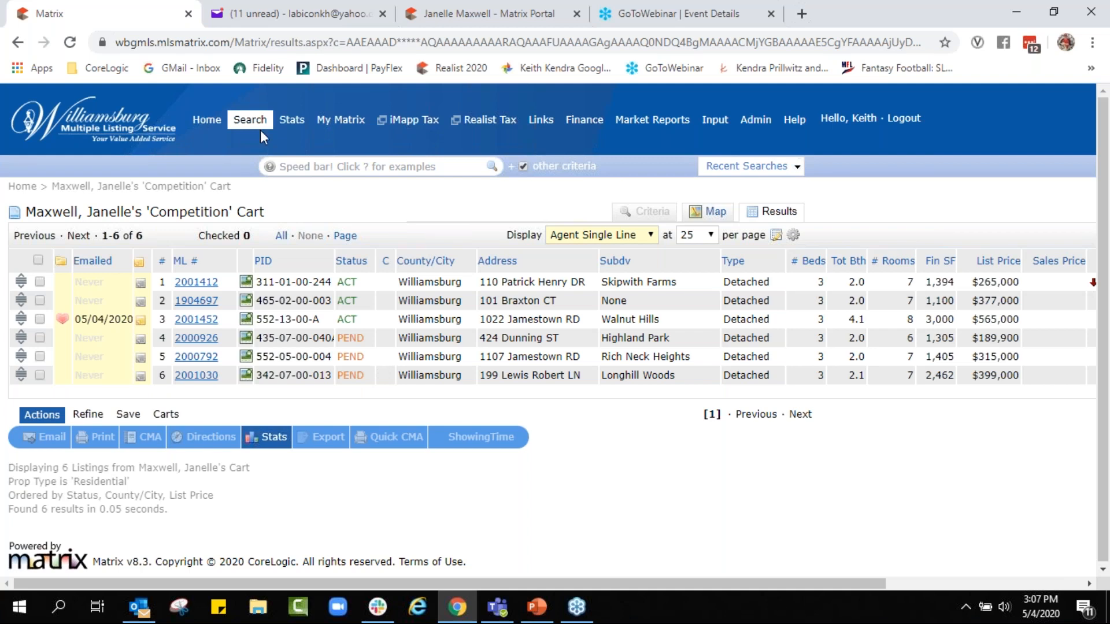
Step: In My Matrix Contacts, expand the buyer's record to show Carts (2): Competition and Houses Shown
{"action": "mouse_move", "coordinate": [340, 119]}
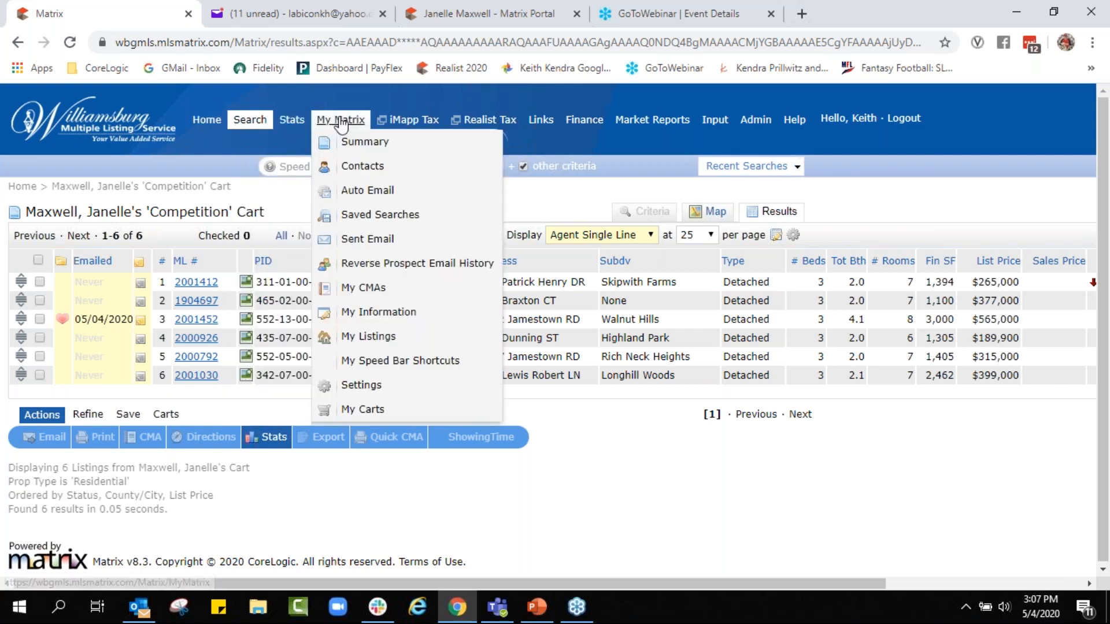
{"action": "left_click", "coordinate": [363, 168]}
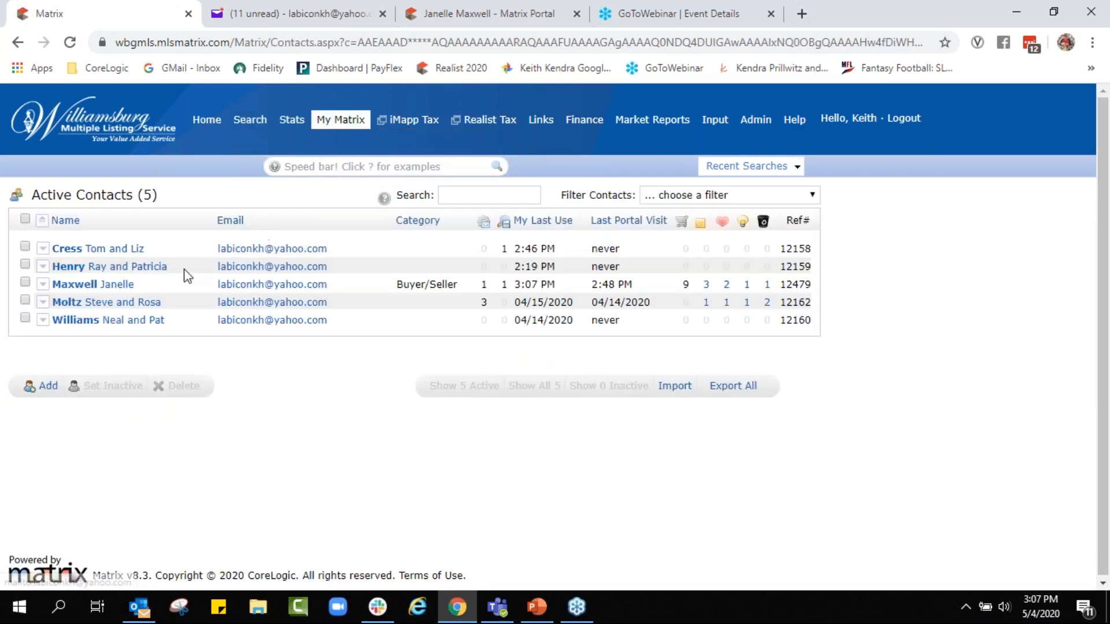
{"action": "left_click", "coordinate": [114, 285]}
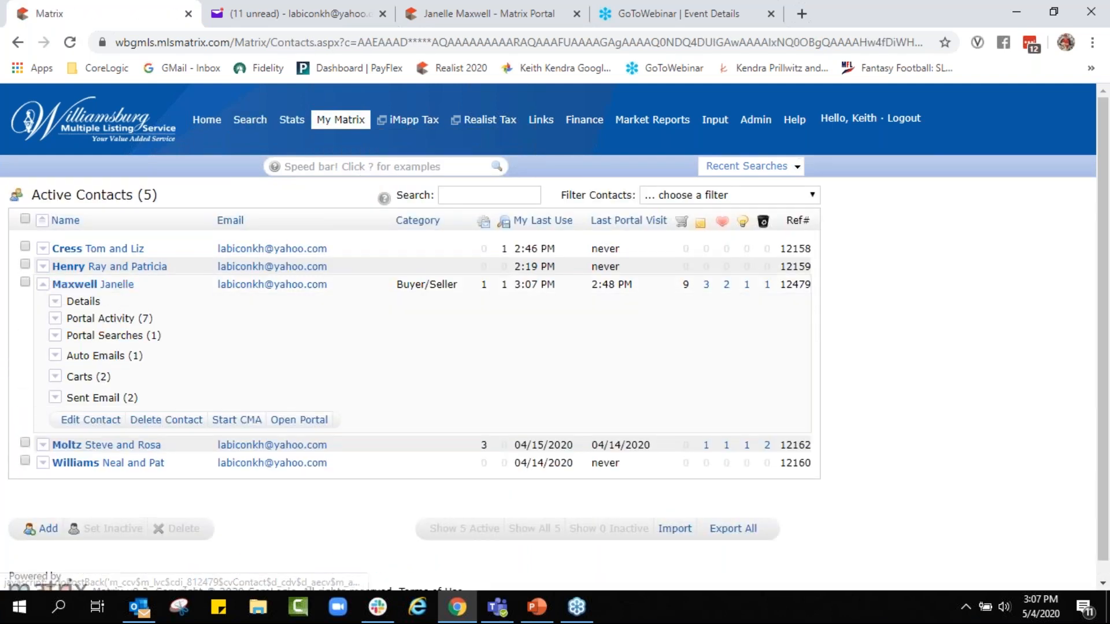
{"action": "left_click", "coordinate": [86, 383]}
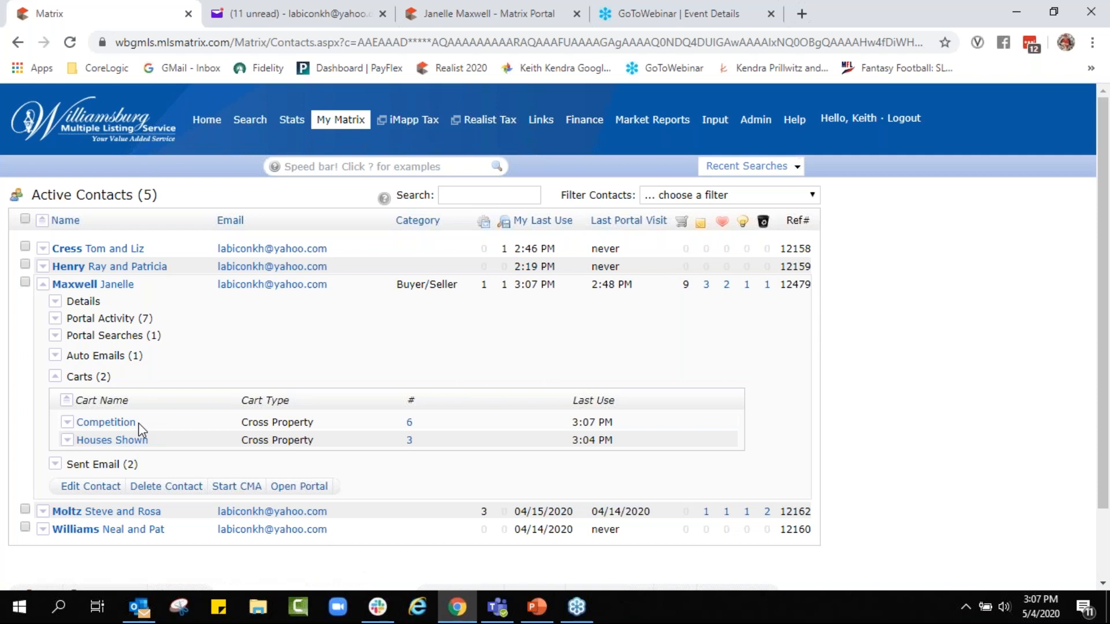
Step: Collapse the buyer's cart list and go back to the Home dashboard
{"action": "left_click", "coordinate": [80, 379]}
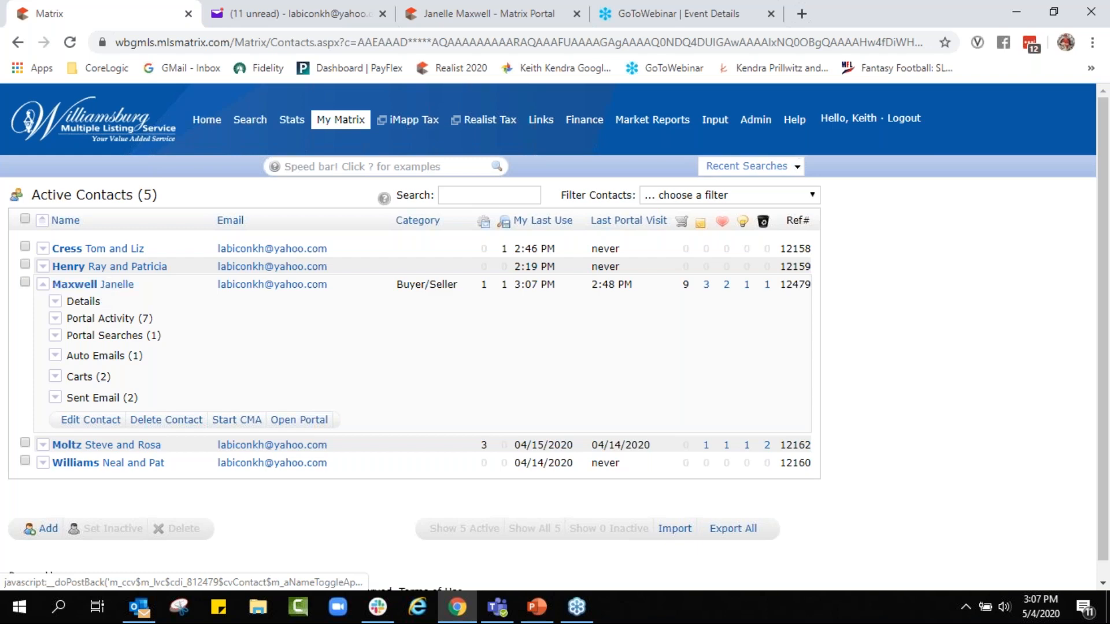
{"action": "left_click", "coordinate": [207, 121]}
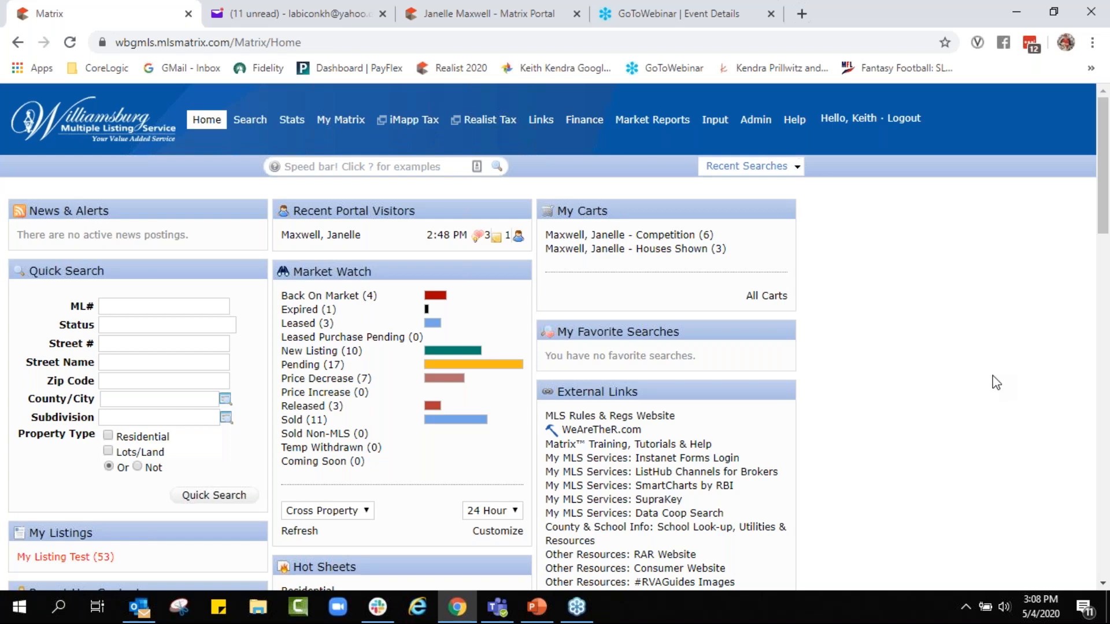
{"action": "left_click", "coordinate": [1090, 388]}
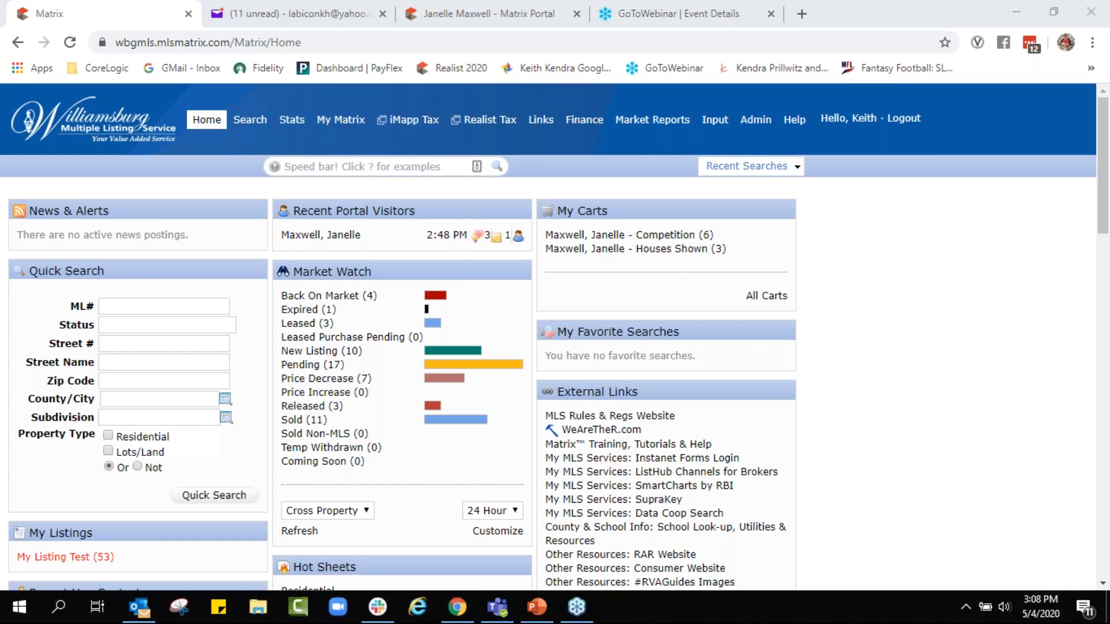